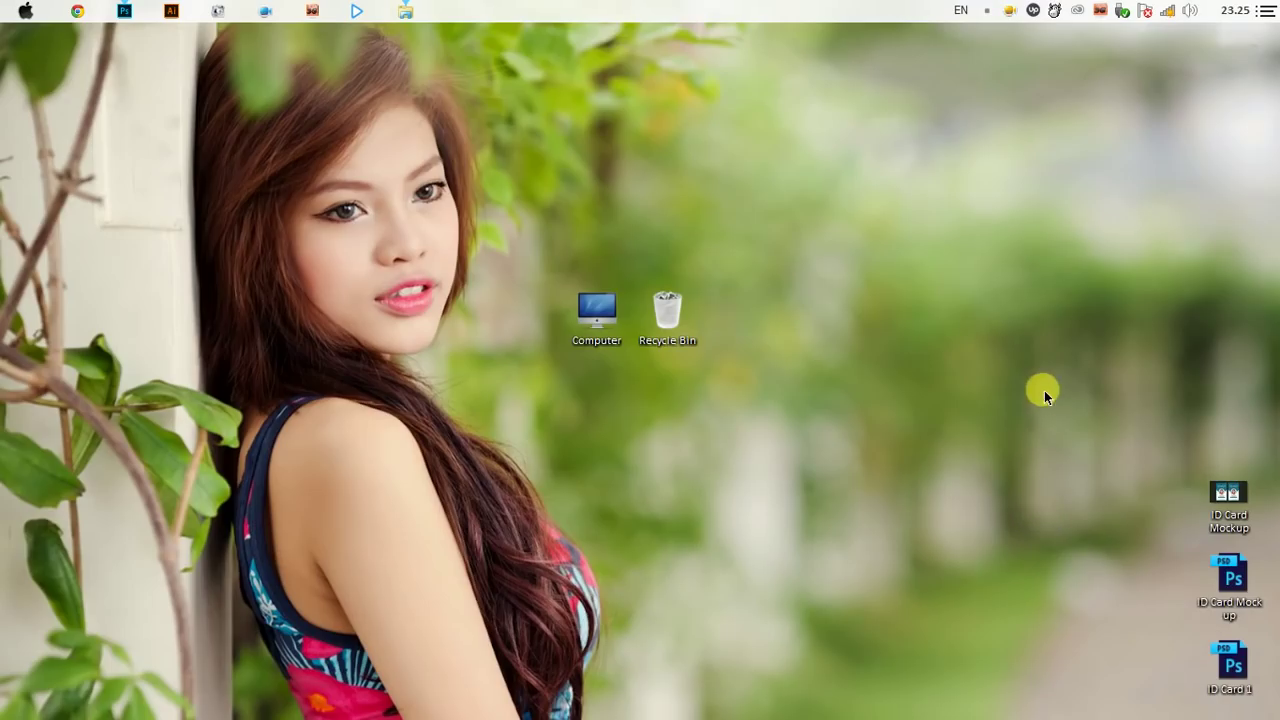
Bring Photoshop to the front from the taskbar to show its start screen
{"action": "left_click", "coordinate": [124, 12]}
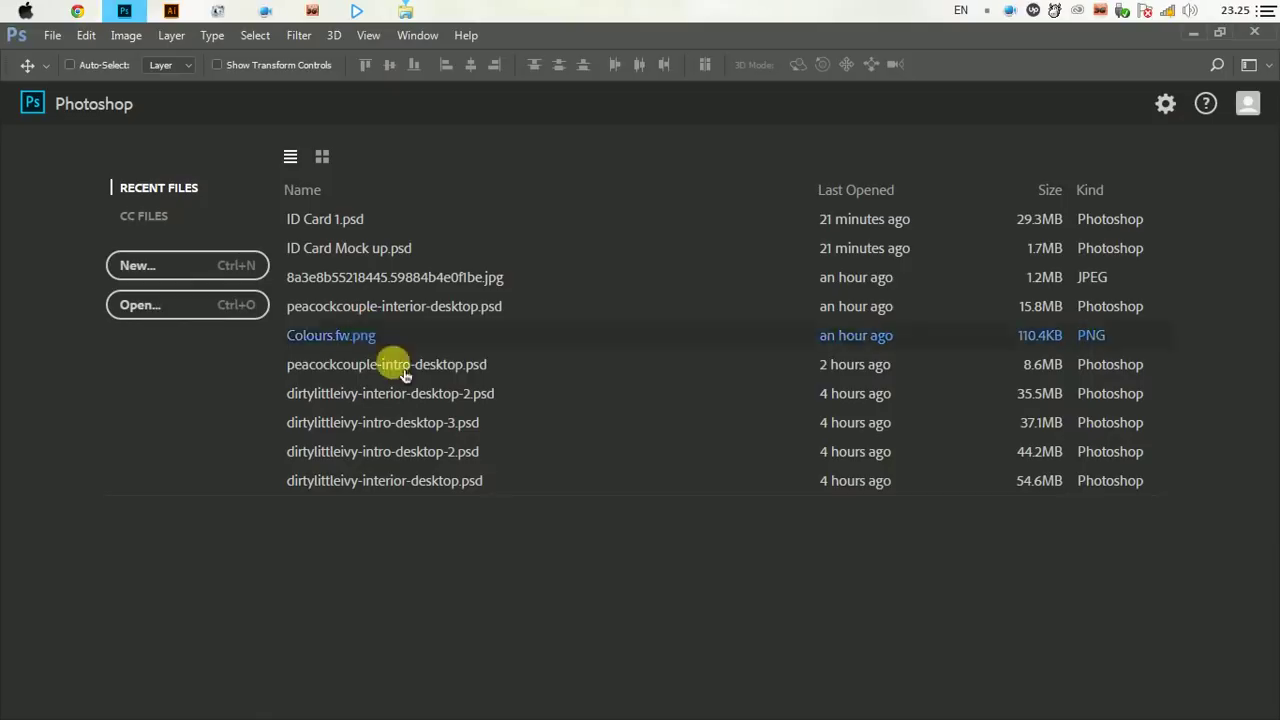
Create a new 15 × 25 cm CMYK document named 'ID Card' at 300 pixels/cm
{"action": "left_click", "coordinate": [184, 268]}
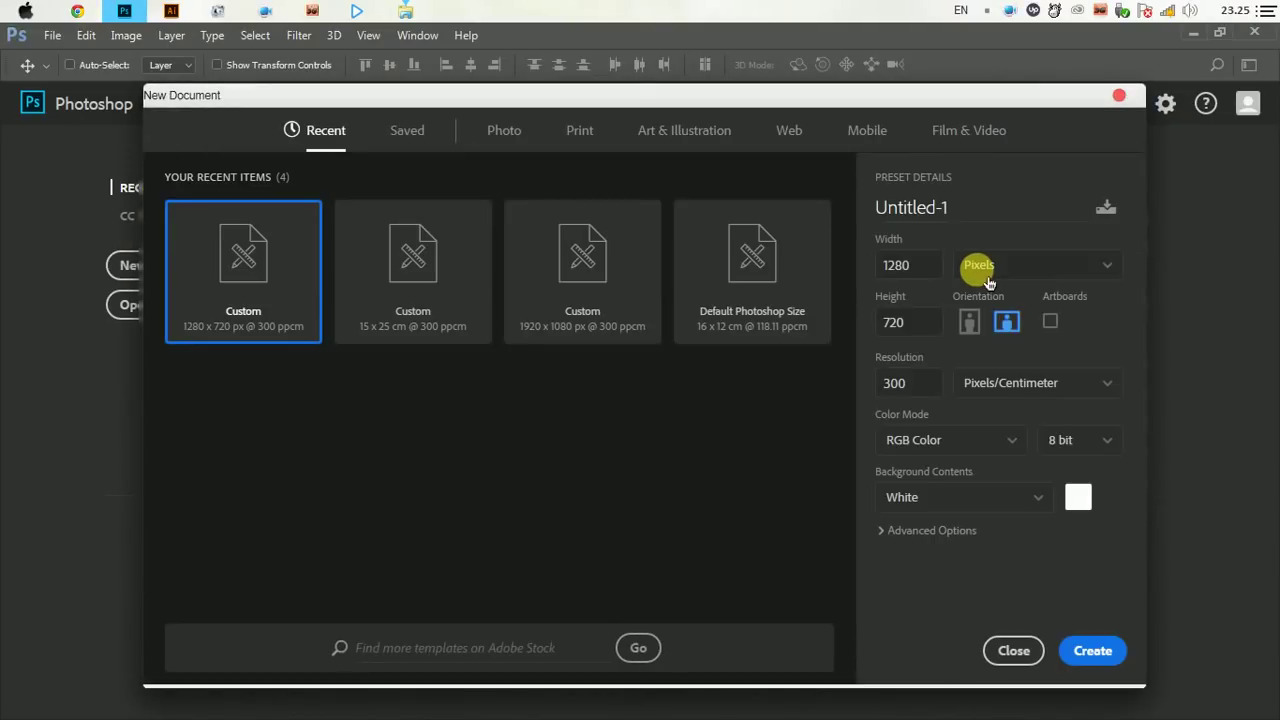
{"action": "left_click", "coordinate": [1006, 268]}
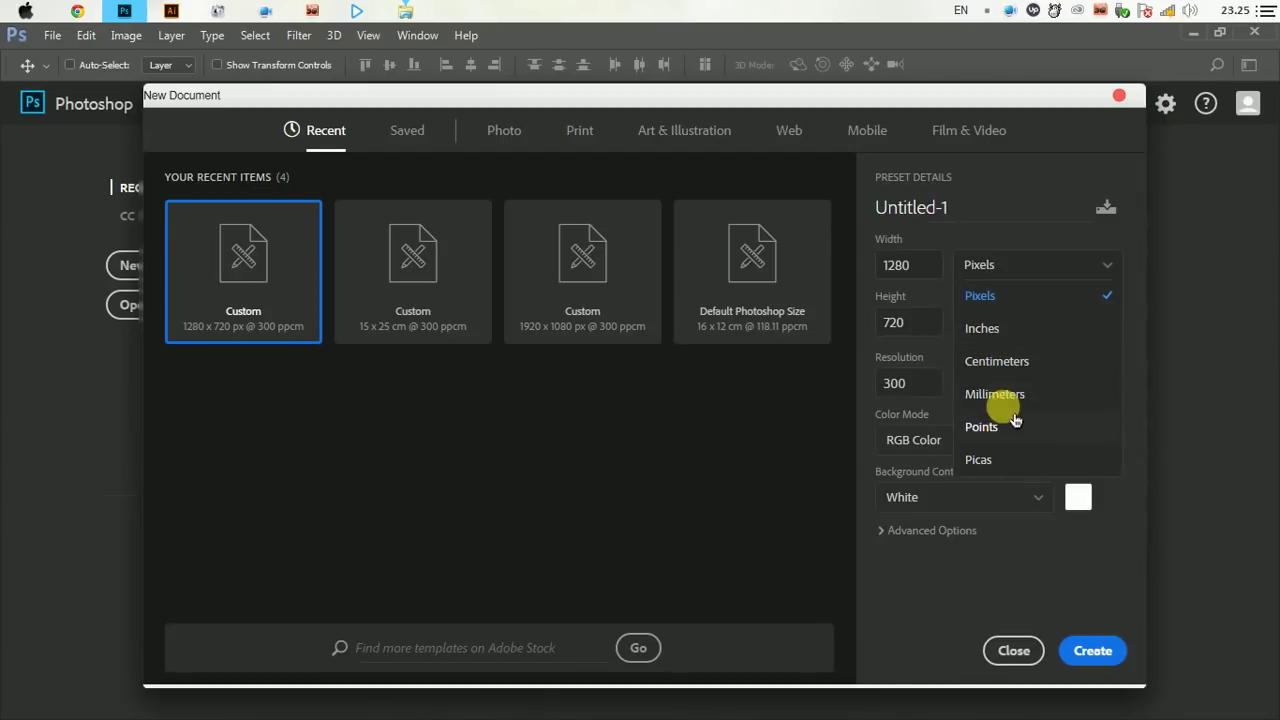
{"action": "left_click", "coordinate": [997, 362]}
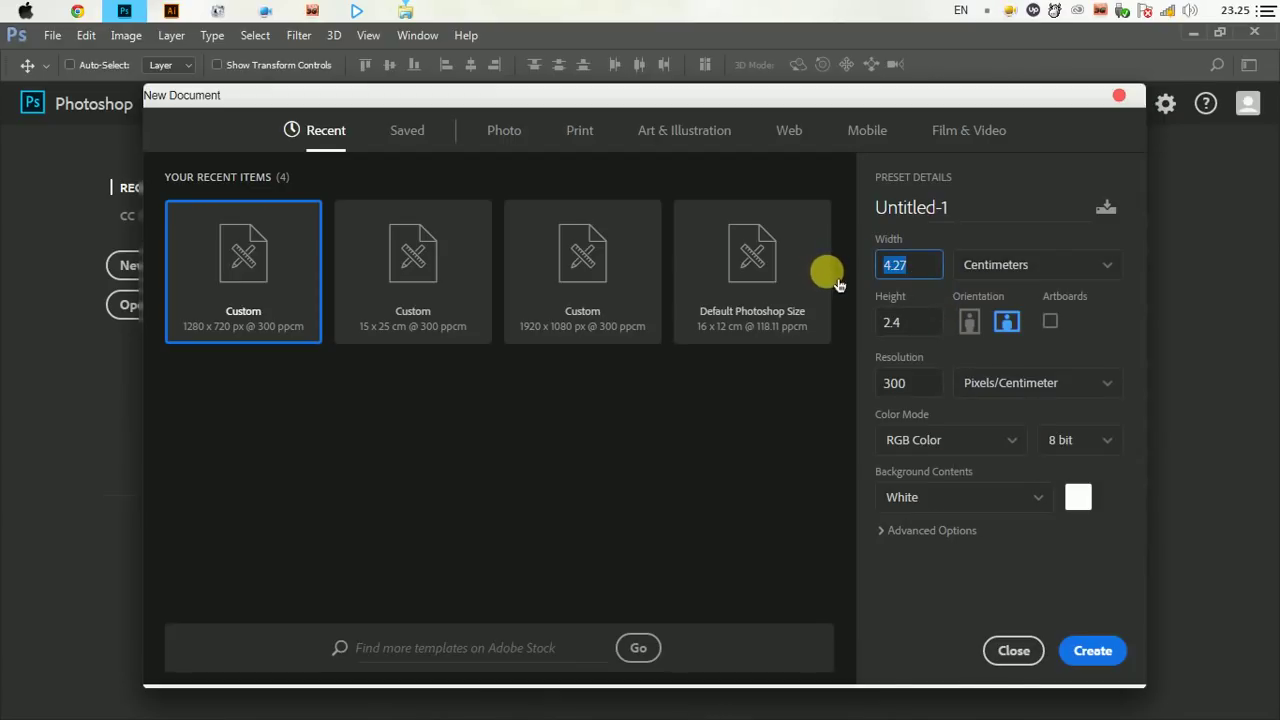
{"action": "type", "text": "15"}
{"action": "key", "text": "Tab"}
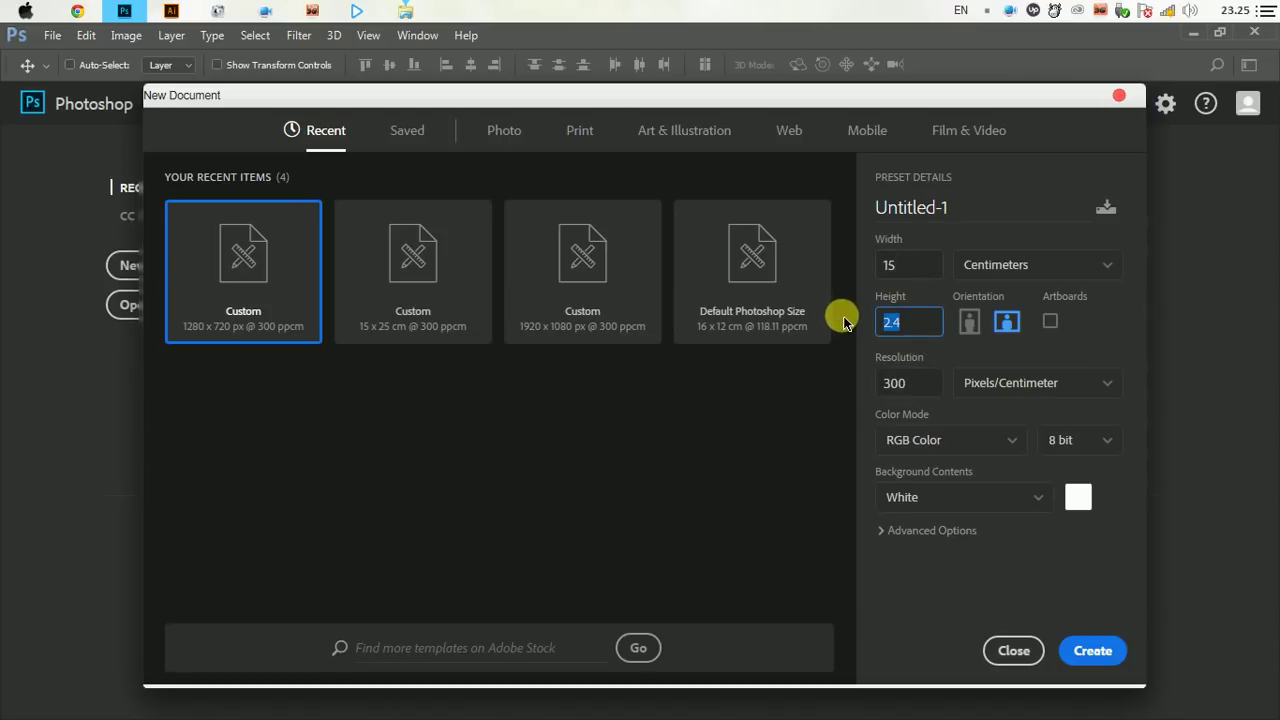
{"action": "type", "text": "25"}
{"action": "left_click_drag", "start_coordinate": [955, 207], "coordinate": [840, 213]}
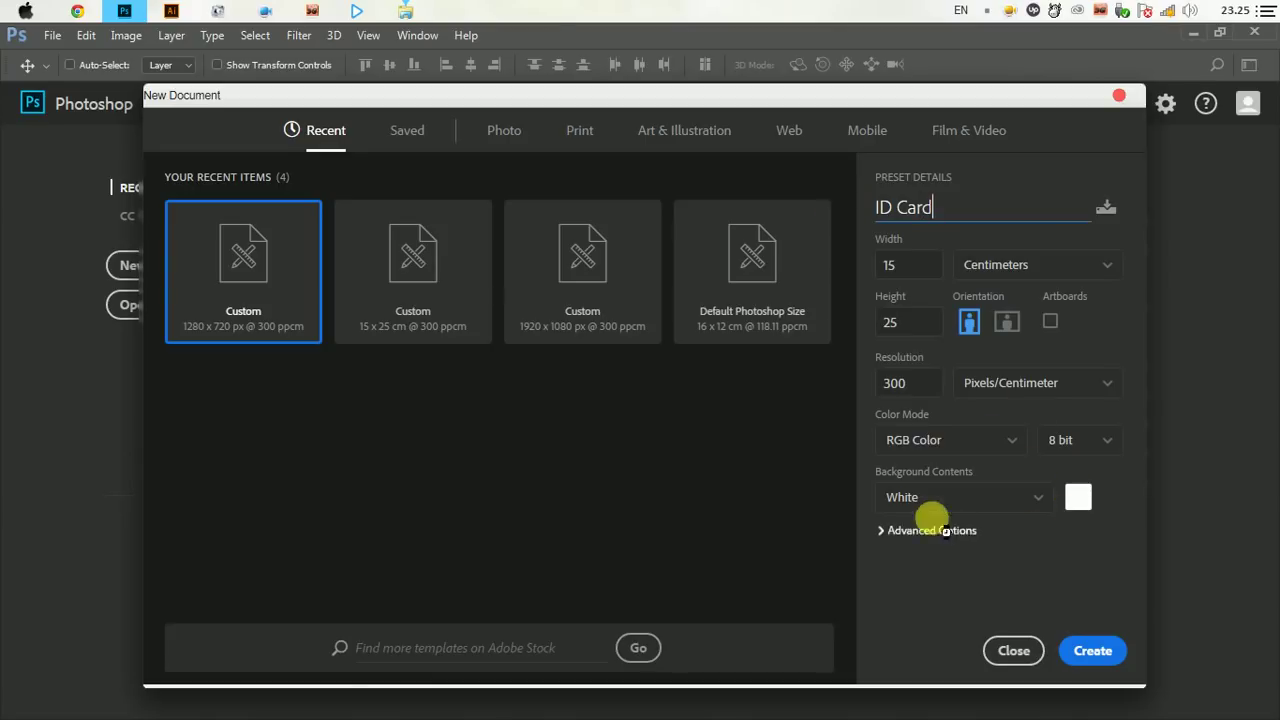
{"action": "left_click", "coordinate": [905, 444]}
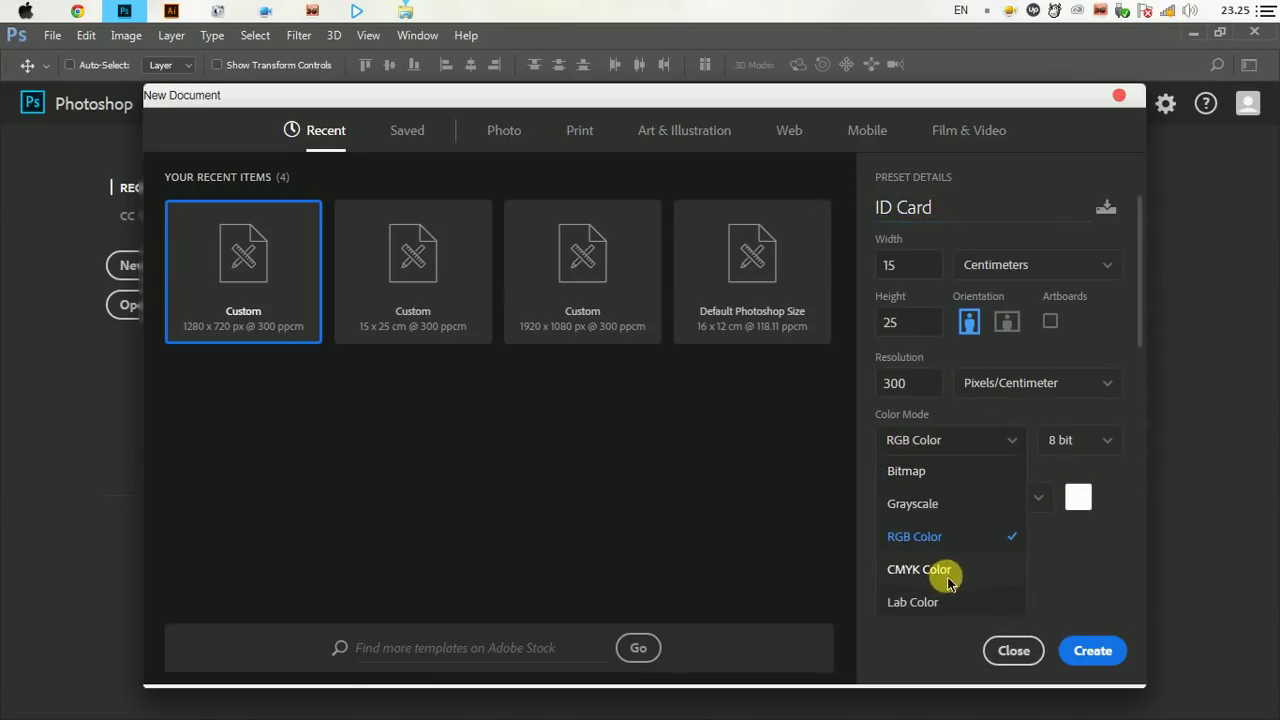
{"action": "left_click", "coordinate": [948, 576]}
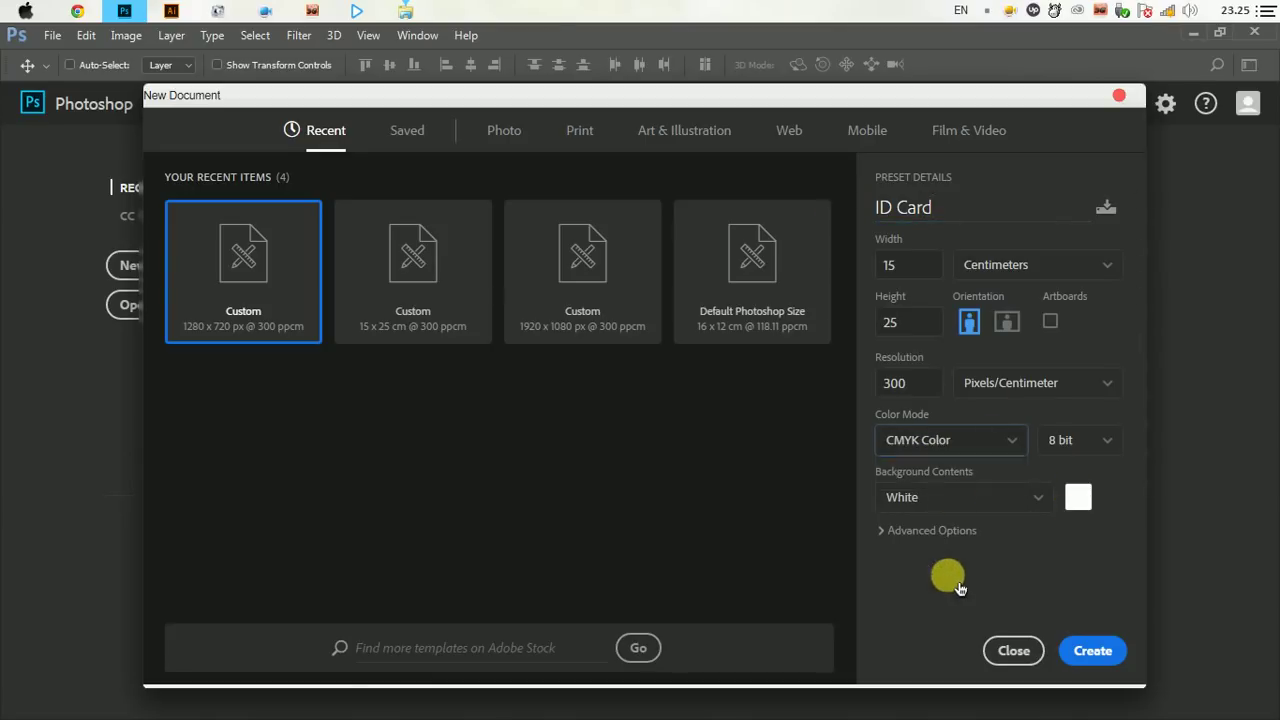
{"action": "left_click", "coordinate": [920, 265]}
{"action": "left_click", "coordinate": [980, 223]}
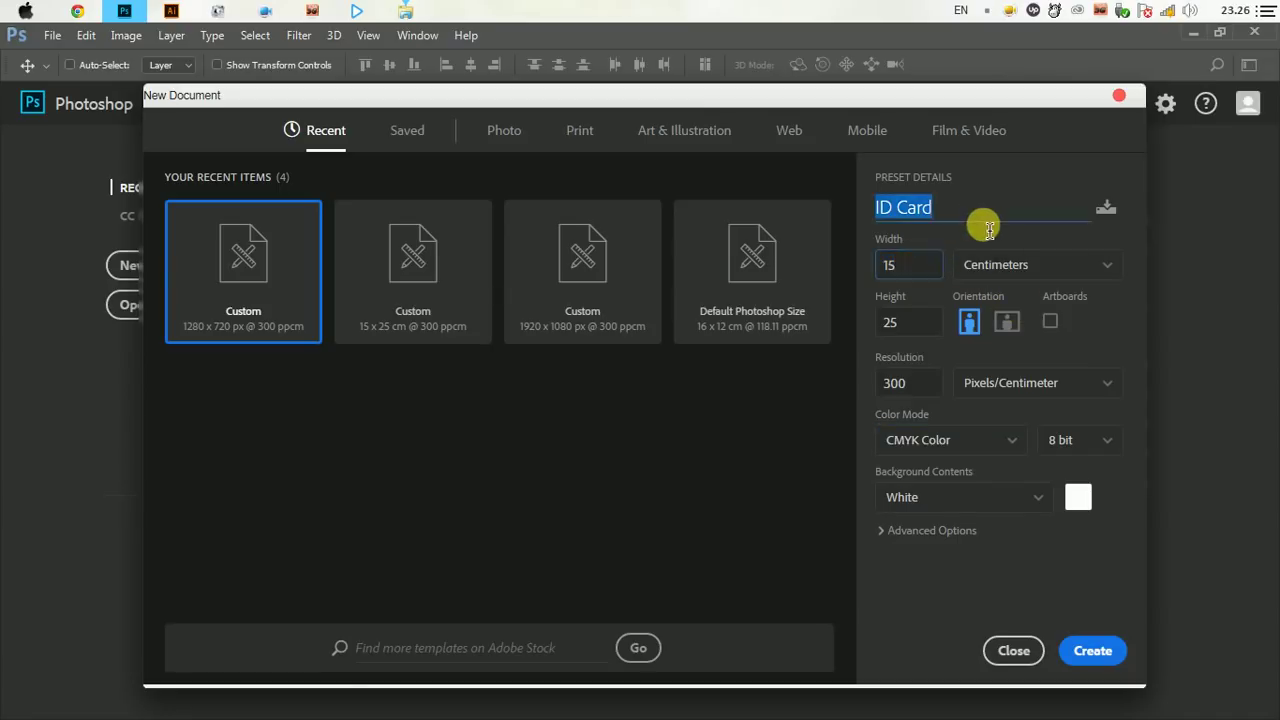
{"action": "left_click", "coordinate": [1110, 655]}
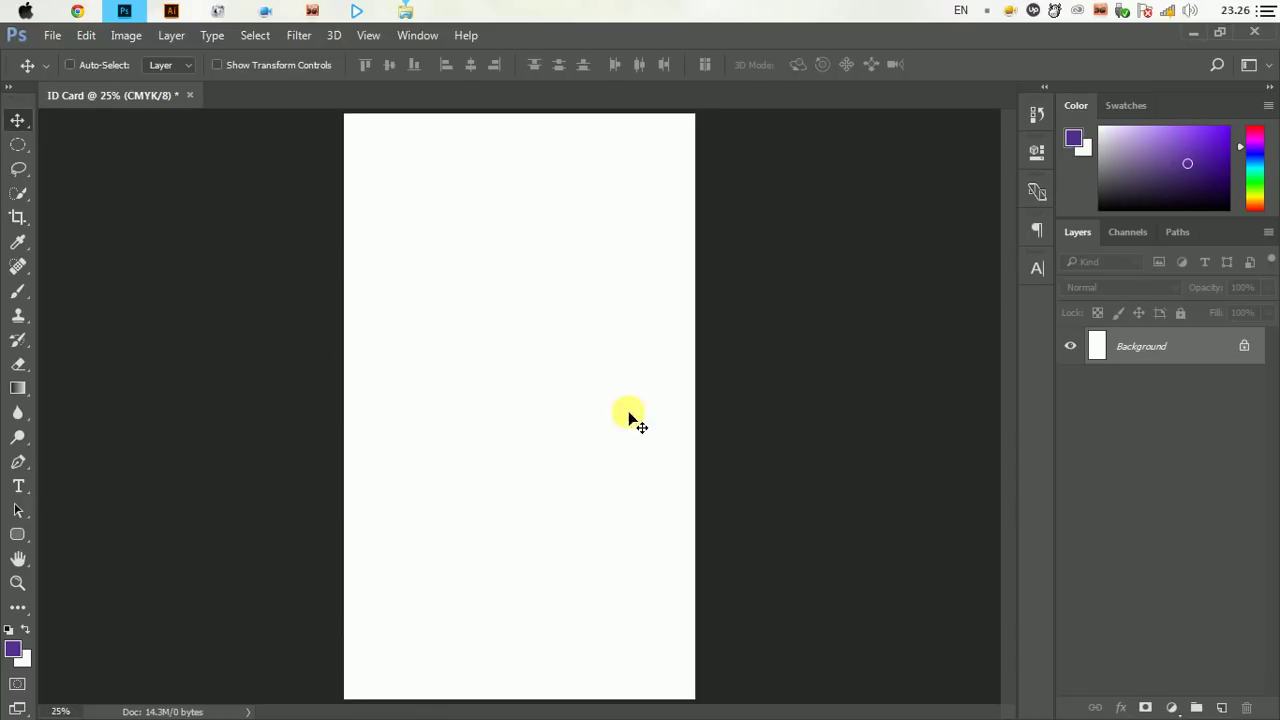
Draw a large black ellipse and move it toward the top of the canvas
{"action": "key", "text": "ctrl+minus"}
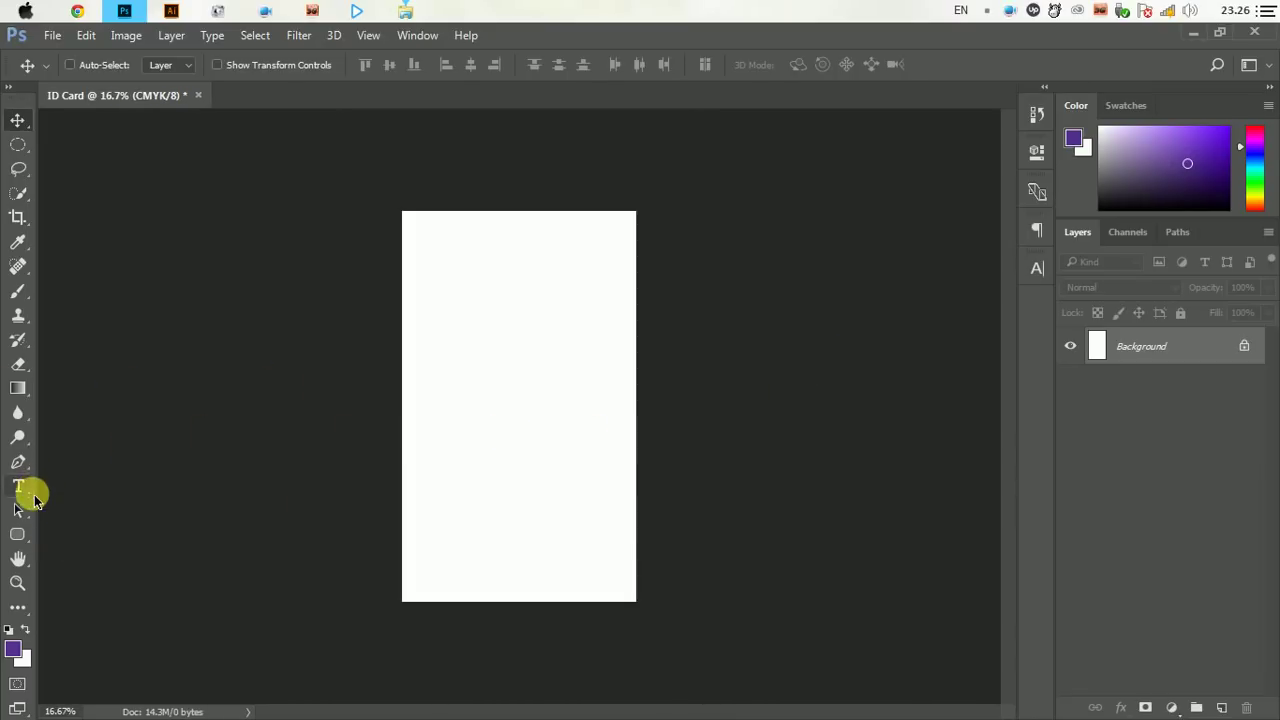
{"action": "left_click_drag", "start_coordinate": [17, 534], "coordinate": [115, 568]}
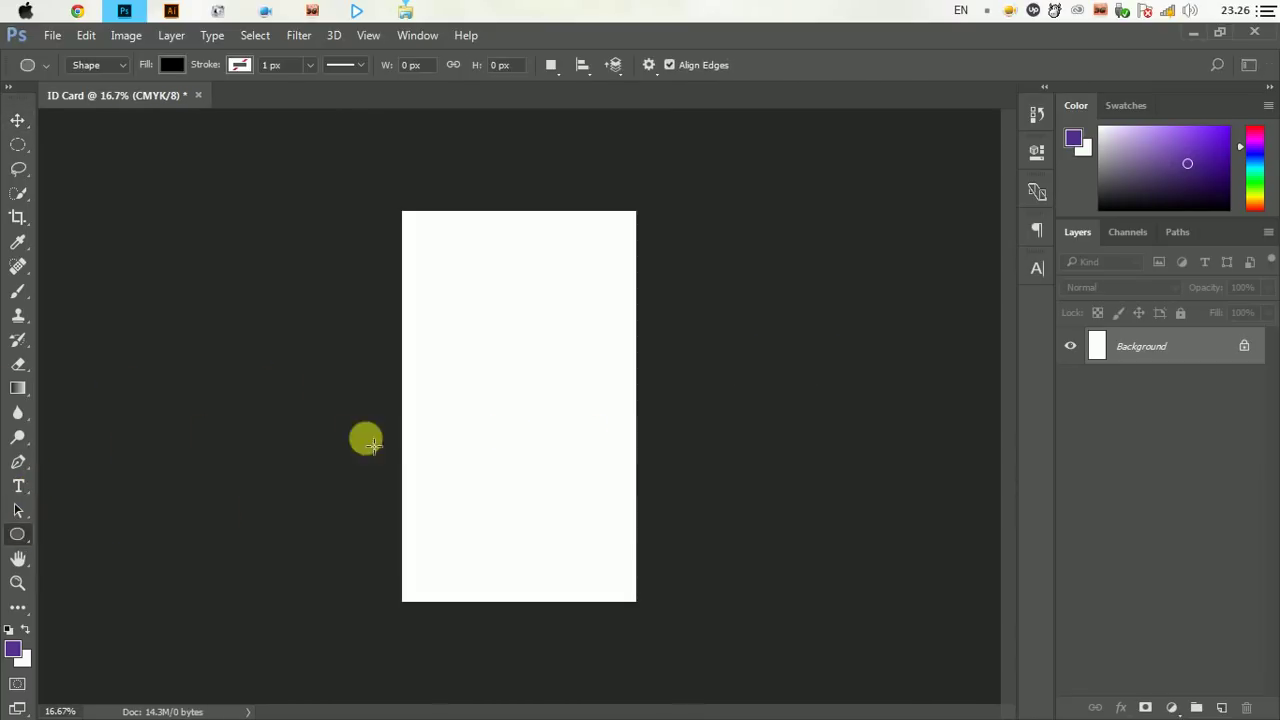
{"action": "mouse_move", "coordinate": [460, 196]}
{"action": "left_mouse_down"}
{"action": "mouse_move", "coordinate": [619, 461]}
{"action": "mouse_move", "coordinate": [613, 515]}
{"action": "mouse_move", "coordinate": [680, 506]}
{"action": "mouse_move", "coordinate": [706, 517]}
{"action": "left_mouse_up"}
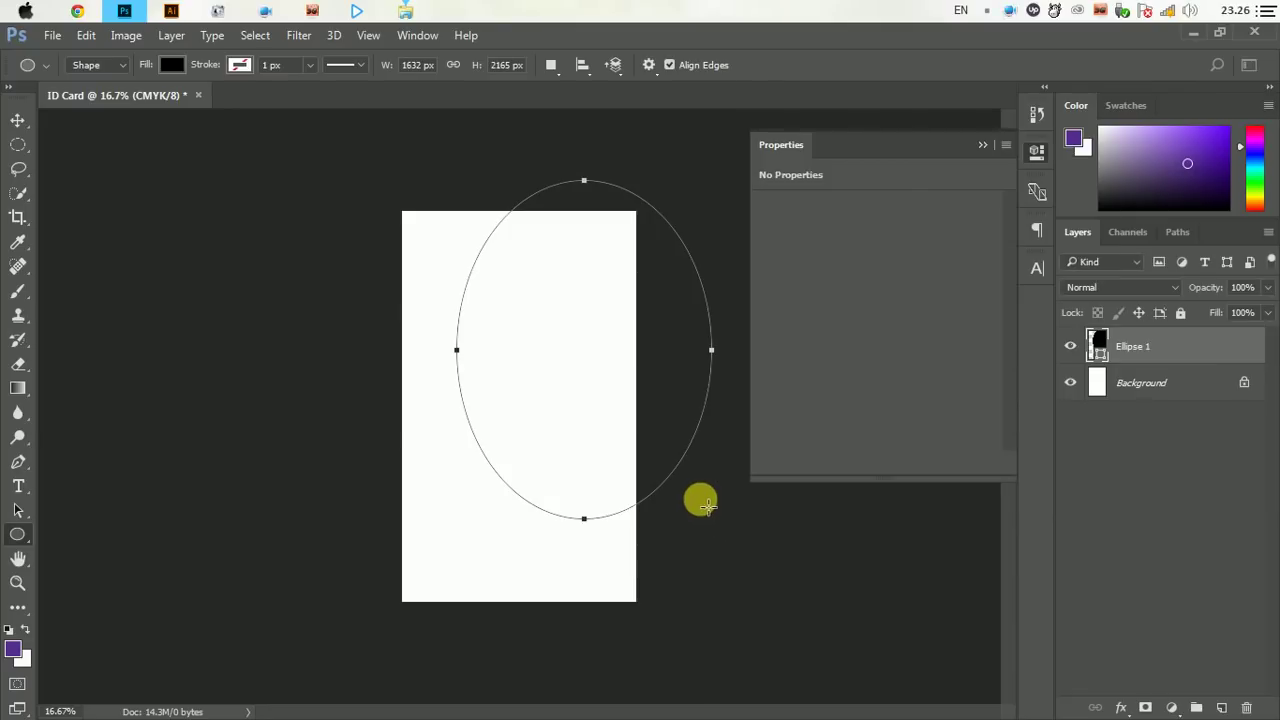
{"action": "left_click", "coordinate": [981, 146]}
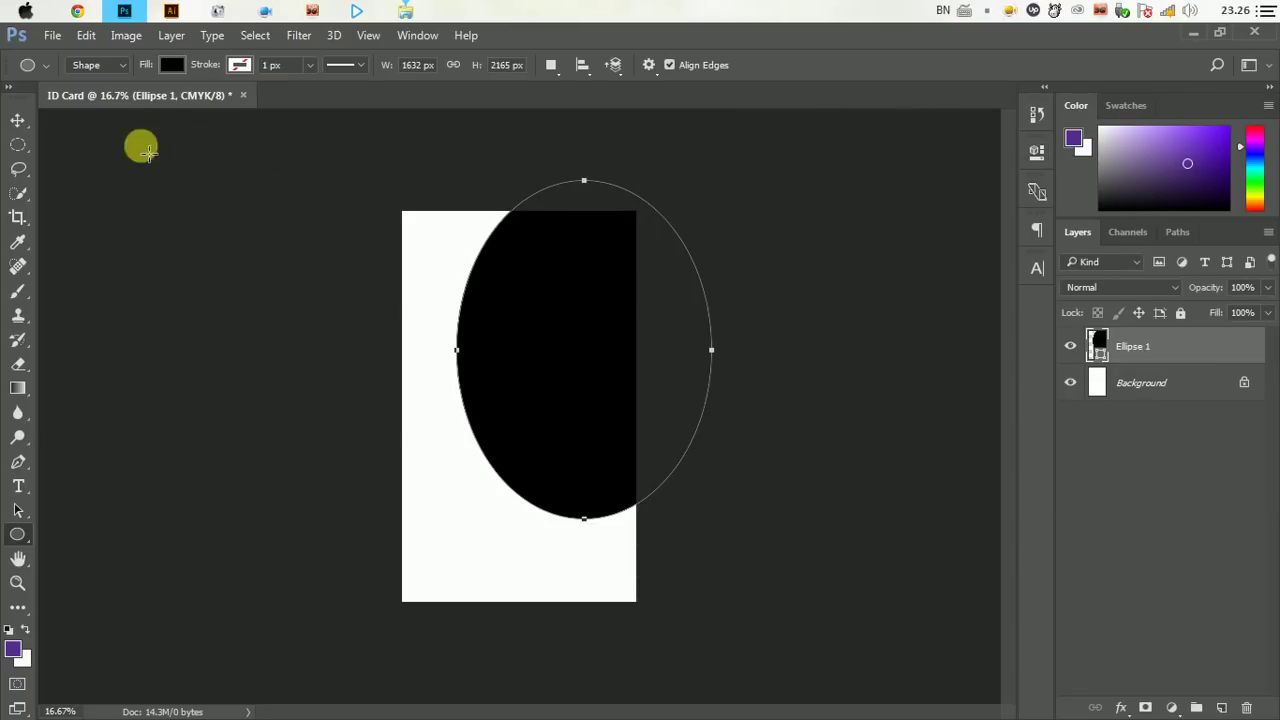
{"action": "left_click", "coordinate": [18, 120]}
{"action": "mouse_move", "coordinate": [636, 316]}
{"action": "left_mouse_down"}
{"action": "mouse_move", "coordinate": [535, 286]}
{"action": "mouse_move", "coordinate": [571, 282]}
{"action": "left_mouse_up"}
Free-transform the ellipse, stretching it past the canvas top to cover the upper half
{"action": "left_click", "coordinate": [80, 38]}
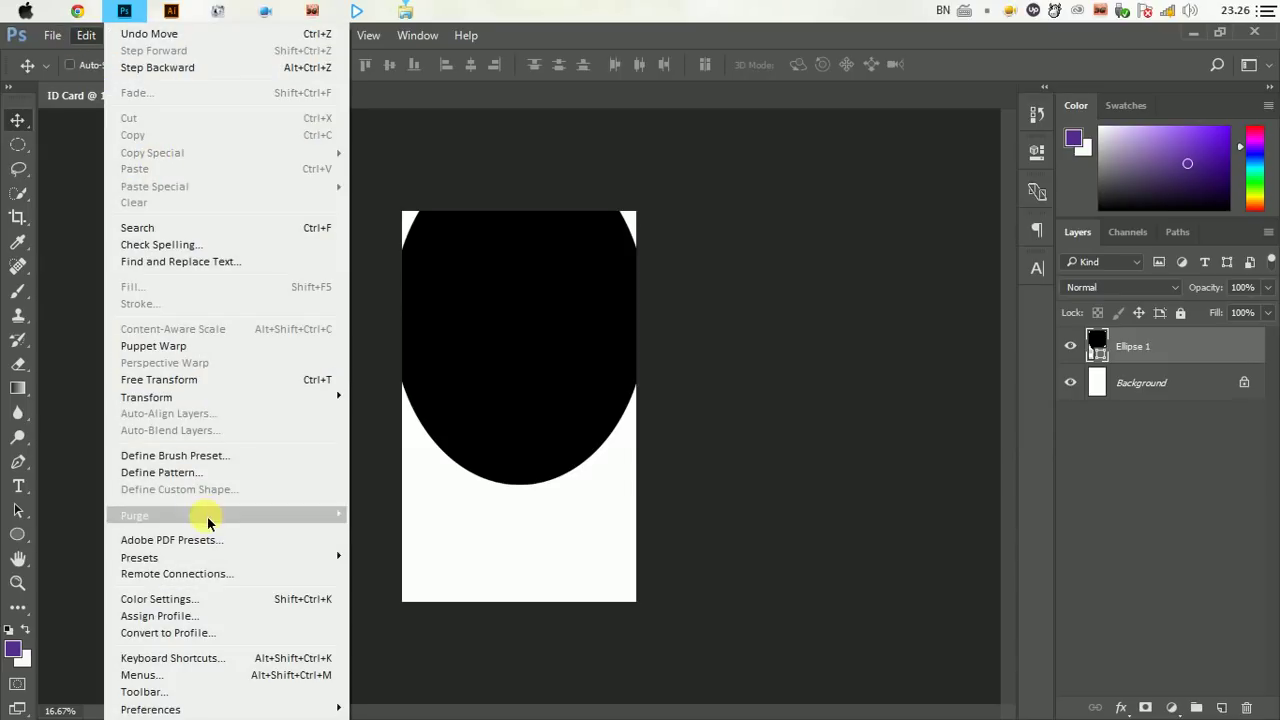
{"action": "left_click", "coordinate": [190, 380]}
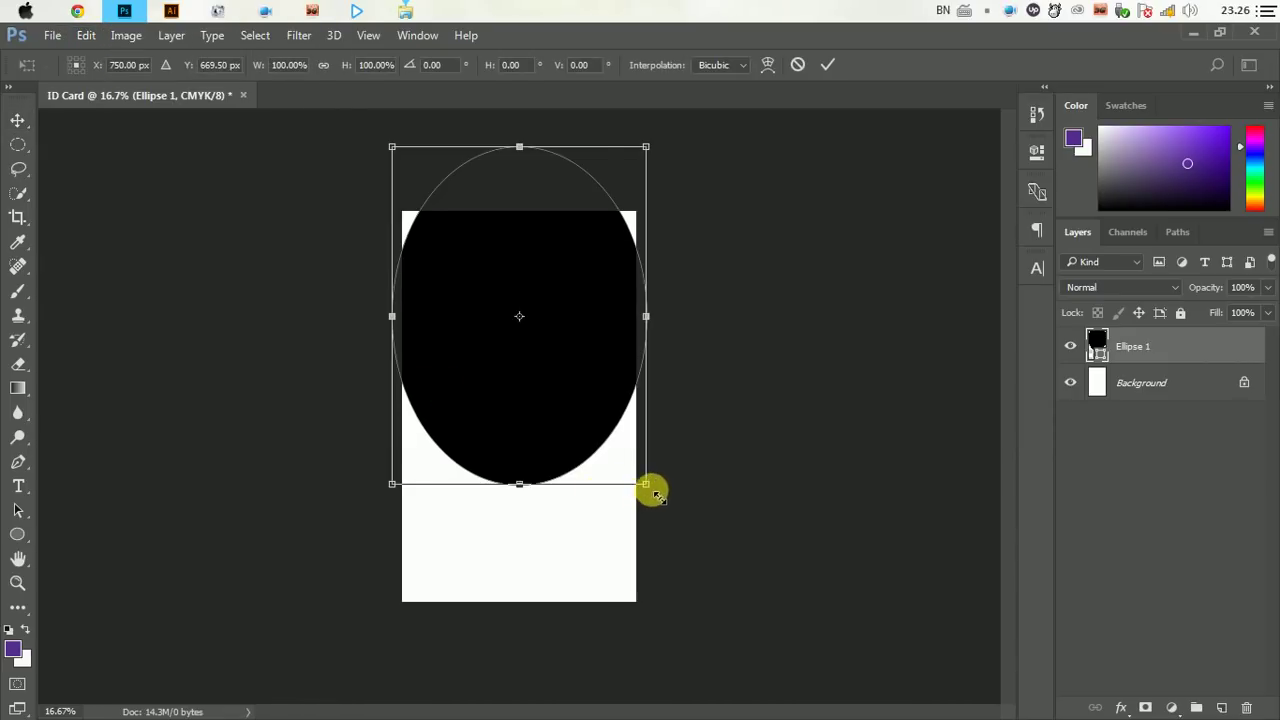
{"action": "left_click_drag", "start_coordinate": [645, 484], "coordinate": [653, 494]}
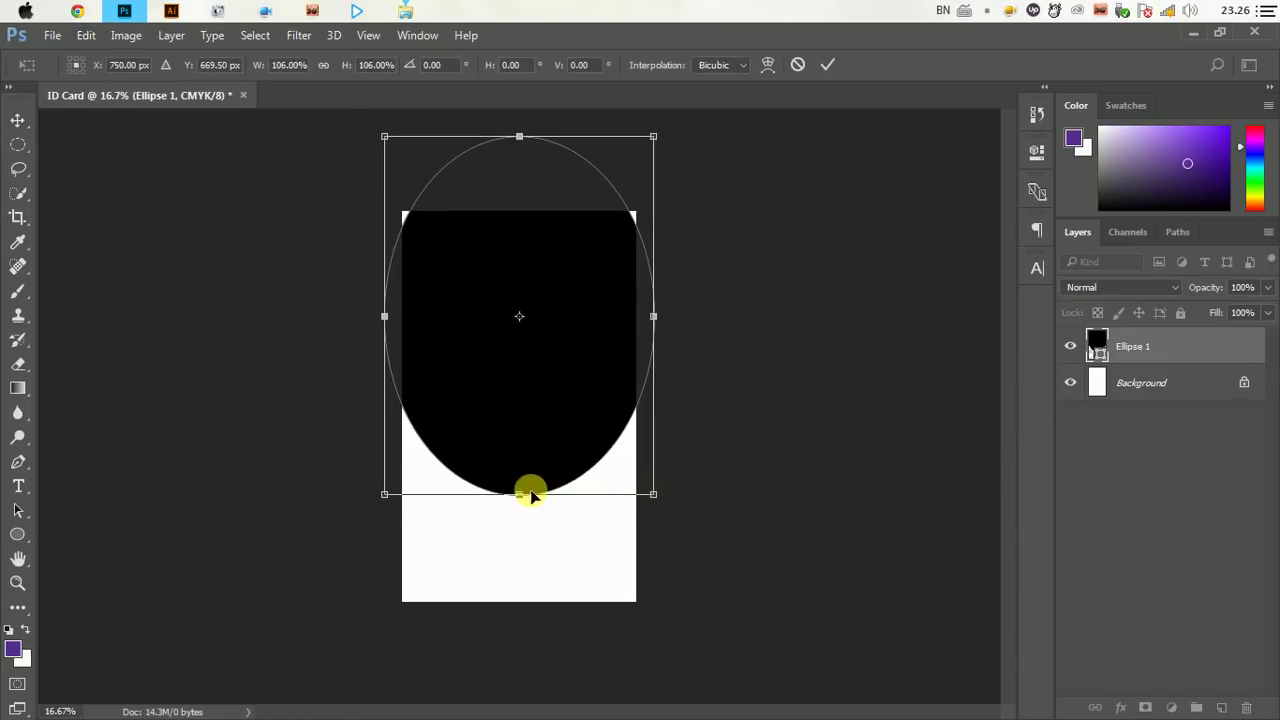
{"action": "left_click_drag", "start_coordinate": [521, 495], "coordinate": [520, 467]}
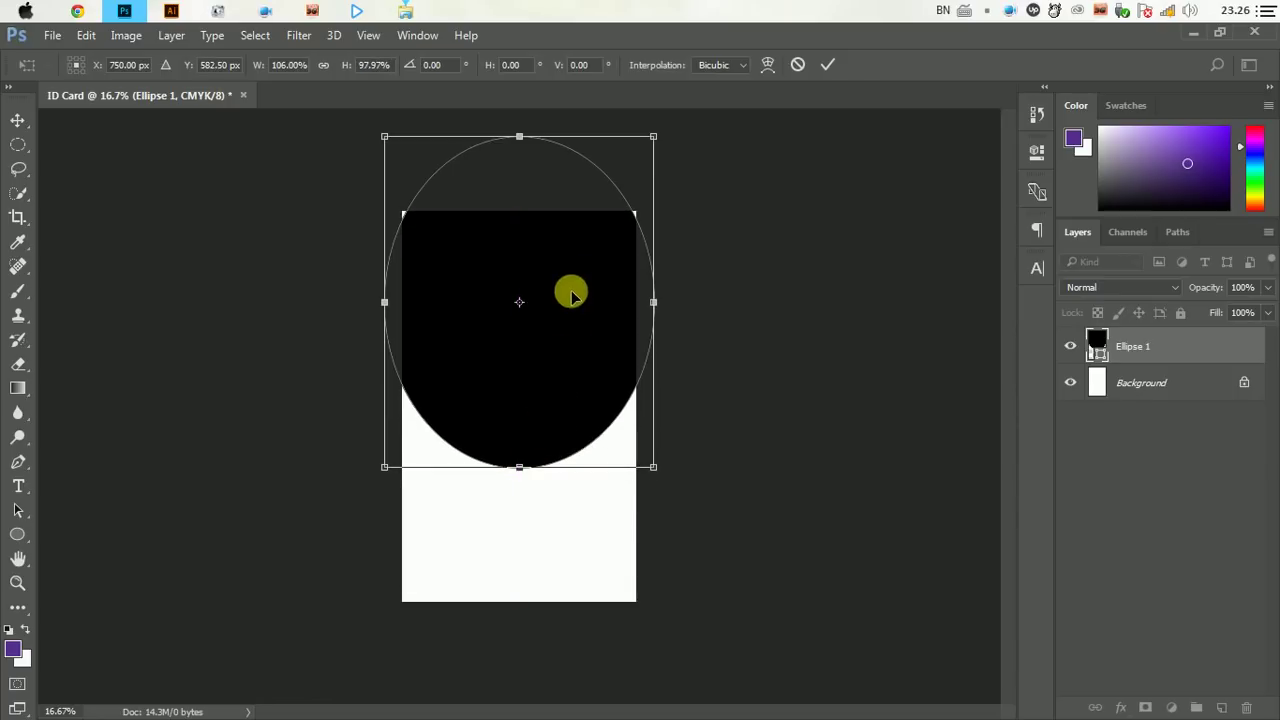
{"action": "left_click_drag", "start_coordinate": [519, 138], "coordinate": [518, 119]}
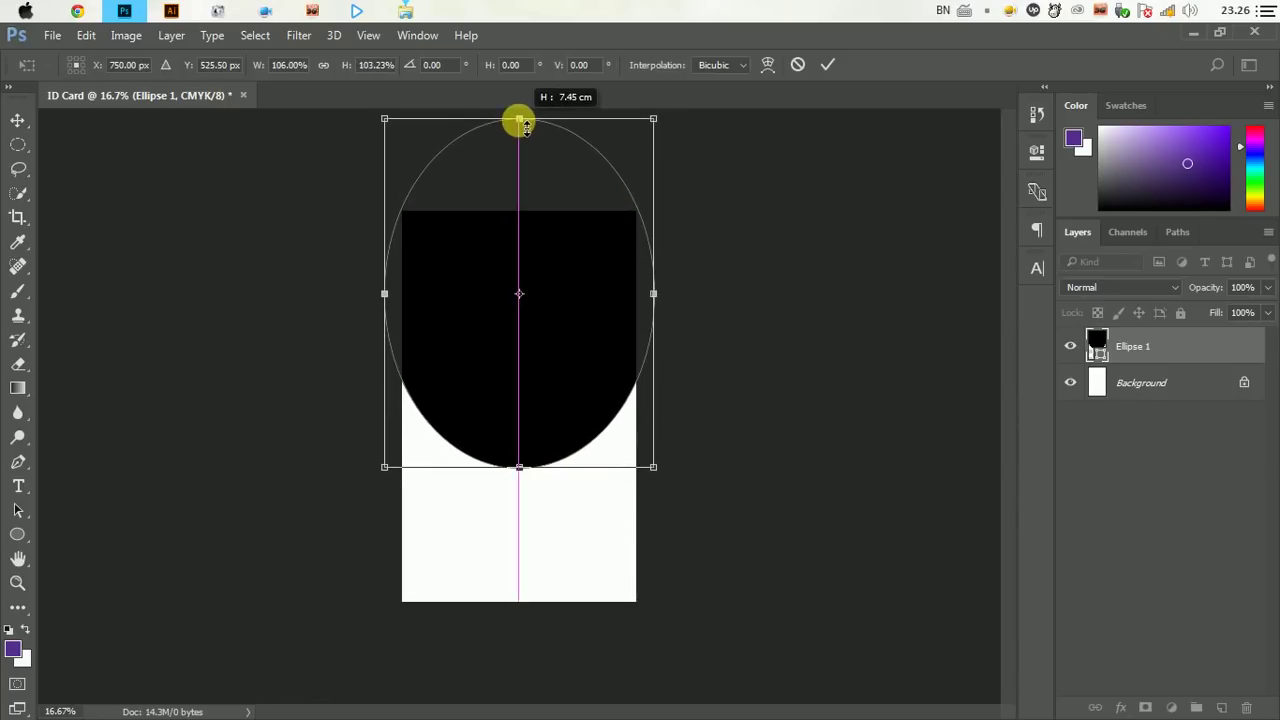
{"action": "left_click", "coordinate": [828, 65]}
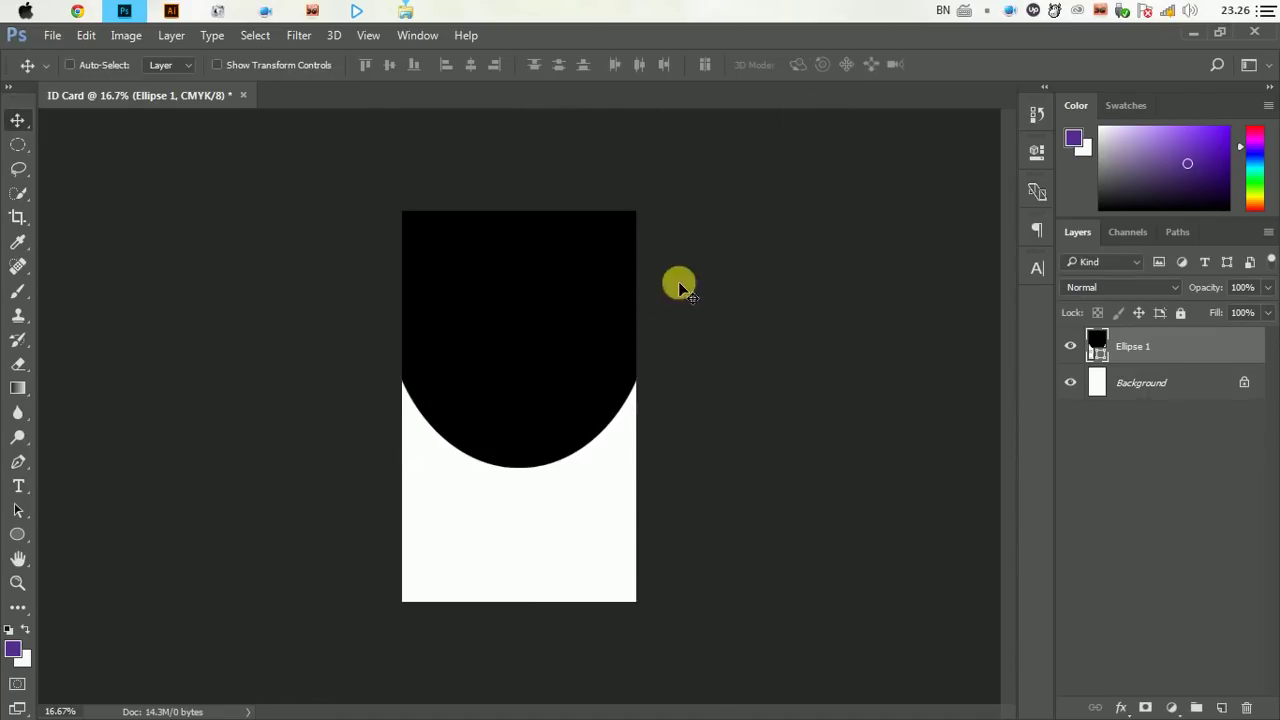
Draw a dark grey circle over the black ellipse's lower edge
{"action": "left_click", "coordinate": [18, 537]}
{"action": "left_click", "coordinate": [86, 569]}
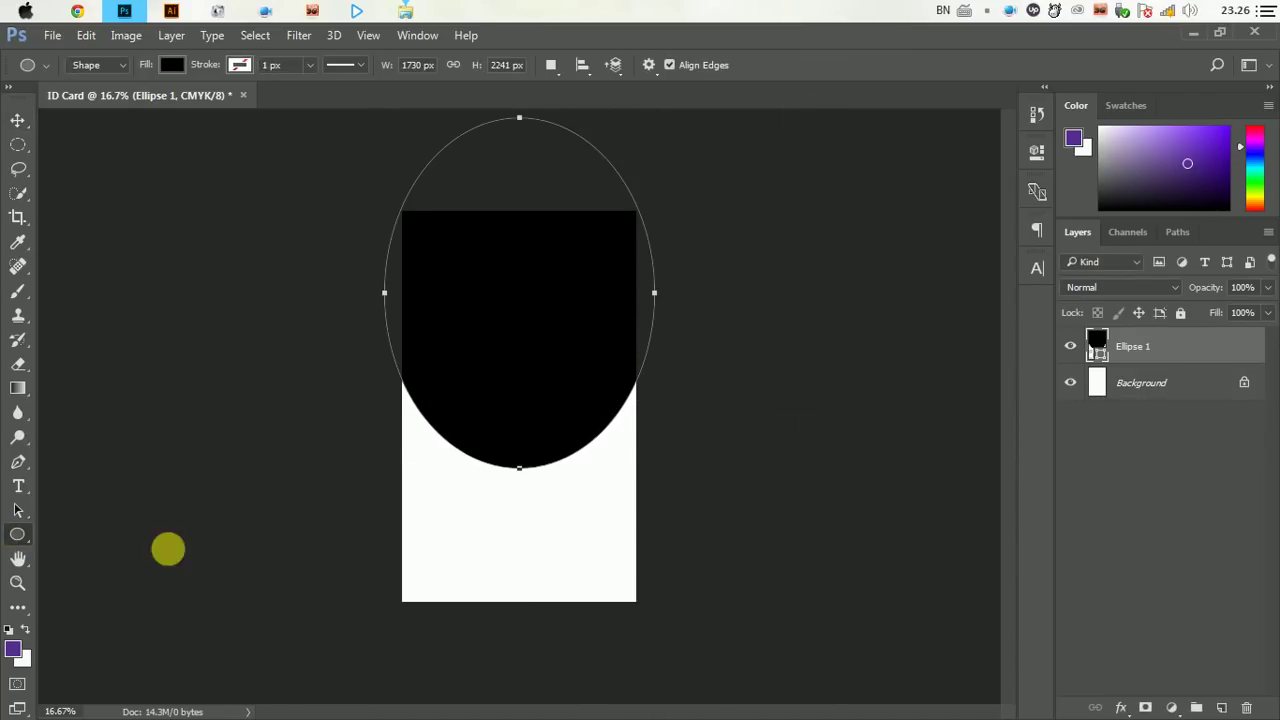
{"action": "left_click_drag", "start_coordinate": [504, 410], "coordinate": [568, 483]}
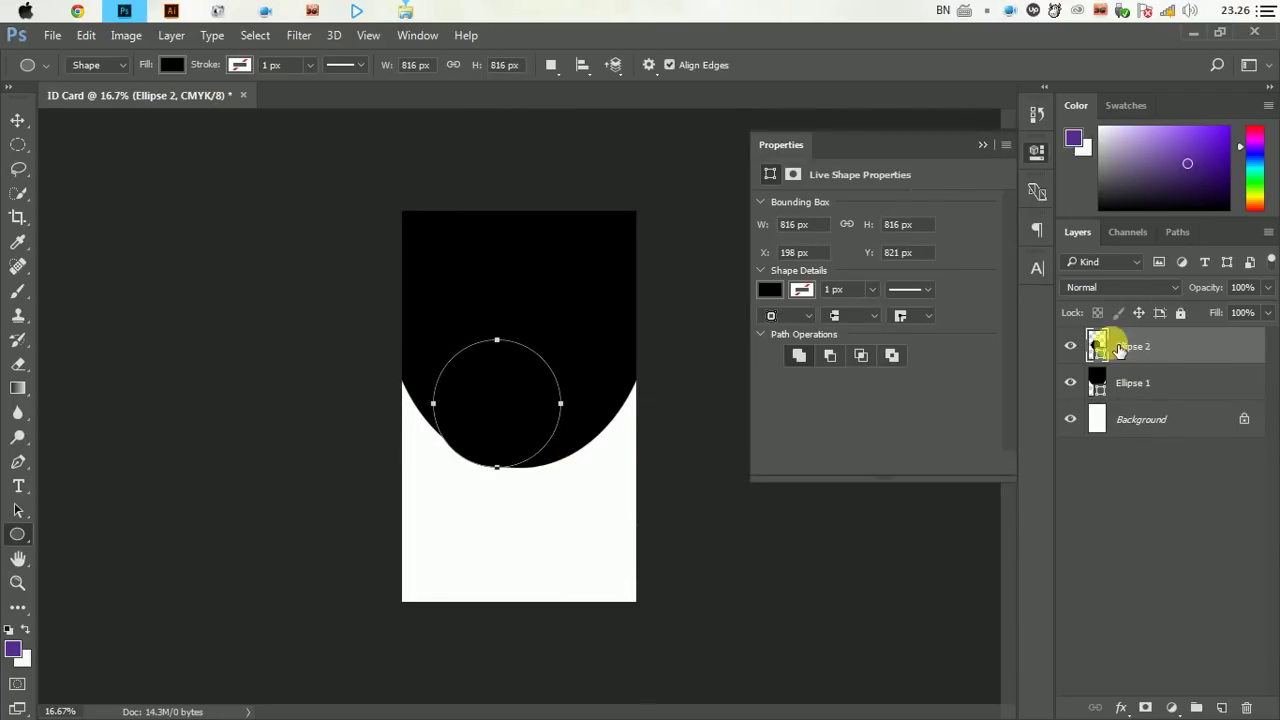
{"action": "double_click", "coordinate": [1098, 340]}
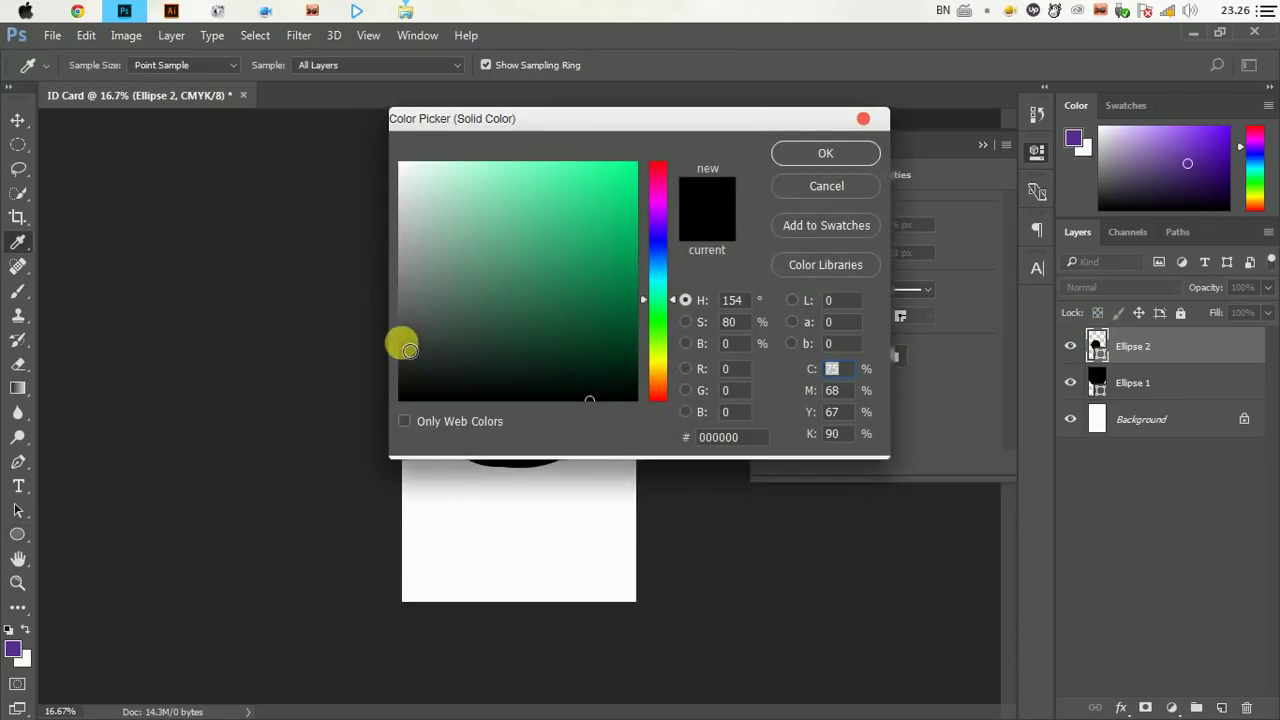
{"action": "left_click", "coordinate": [400, 342]}
{"action": "left_click", "coordinate": [845, 153]}
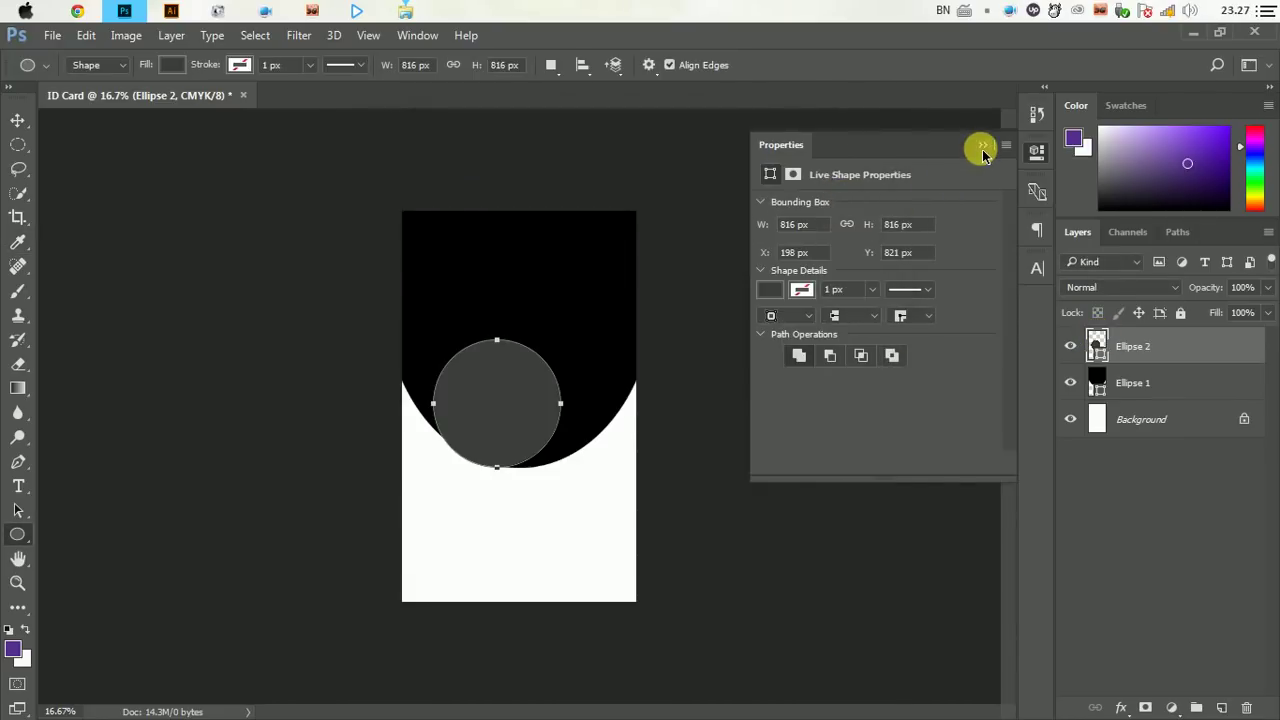
{"action": "left_click", "coordinate": [981, 147]}
Centre the grey circle on the canvas and nudge Ellipse 1 slightly upward
{"action": "left_click", "coordinate": [18, 120]}
{"action": "mouse_move", "coordinate": [496, 383]}
{"action": "left_mouse_down"}
{"action": "mouse_move", "coordinate": [535, 418]}
{"action": "mouse_move", "coordinate": [520, 385]}
{"action": "left_mouse_up"}
{"action": "left_click", "coordinate": [1100, 383]}
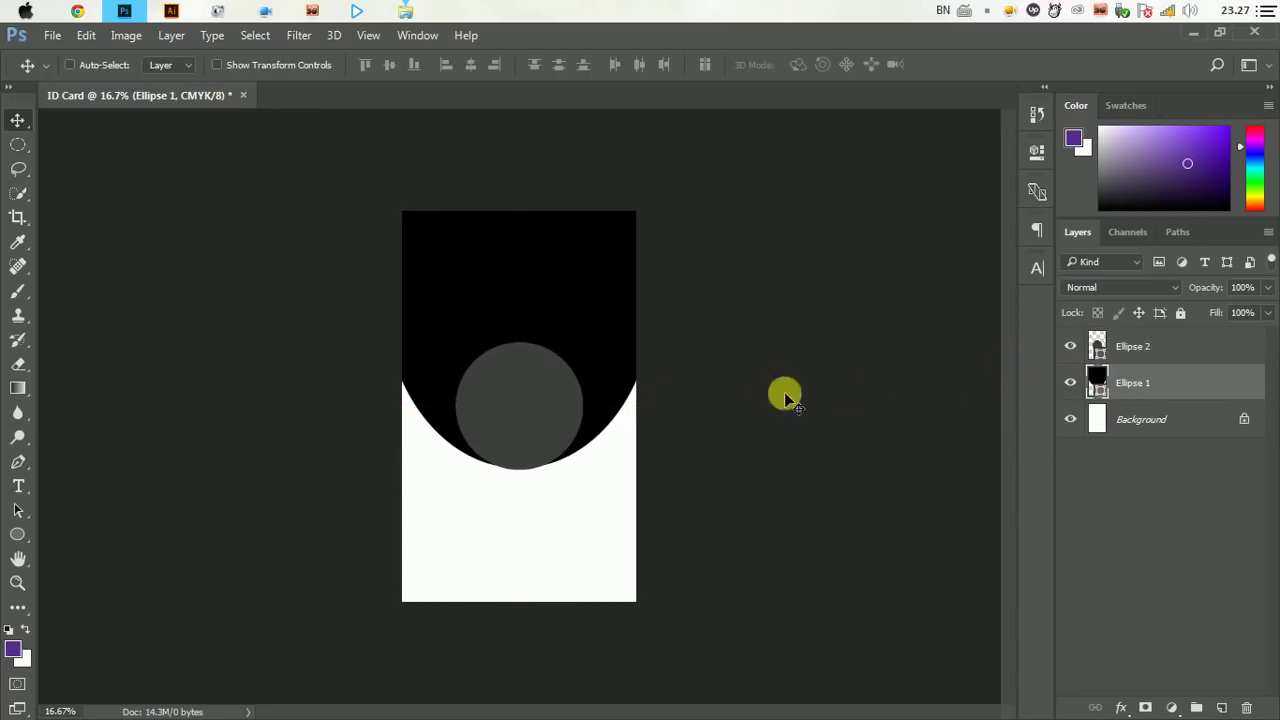
{"action": "left_click_drag", "start_coordinate": [595, 347], "coordinate": [594, 309]}
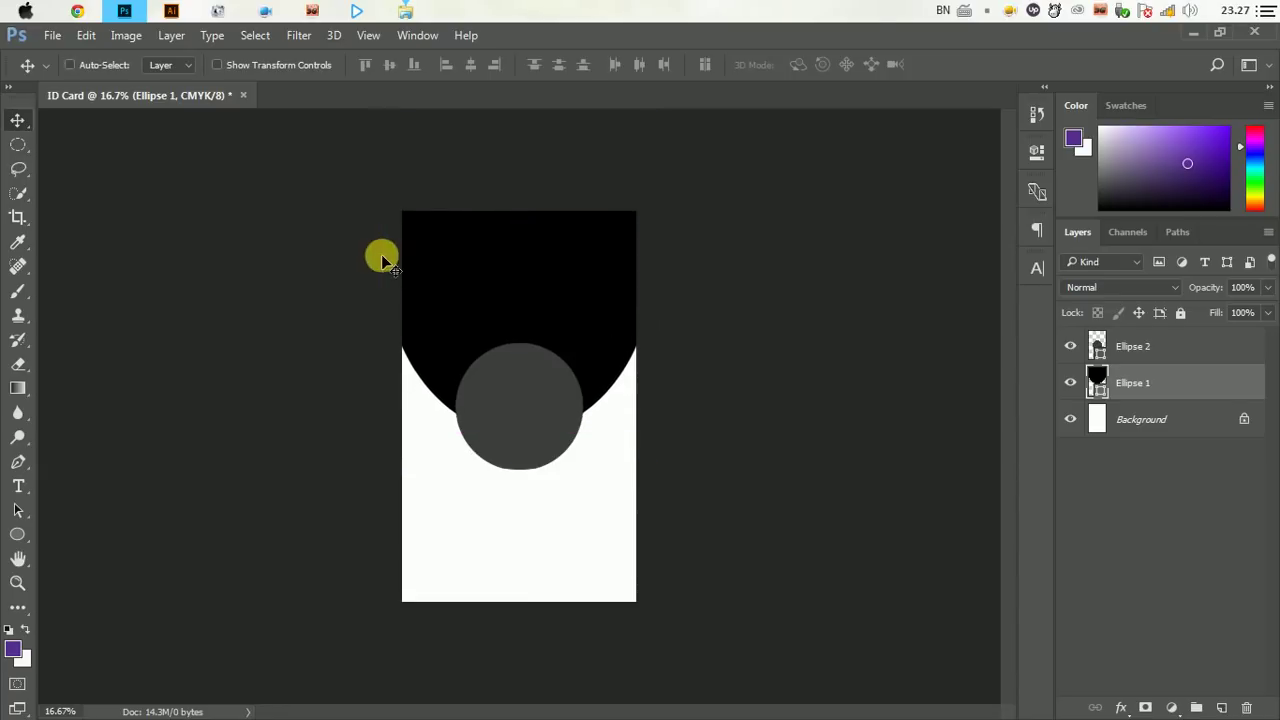
Widen the black Ellipse 1 to about 107% with Free Transform
{"action": "left_click", "coordinate": [86, 35]}
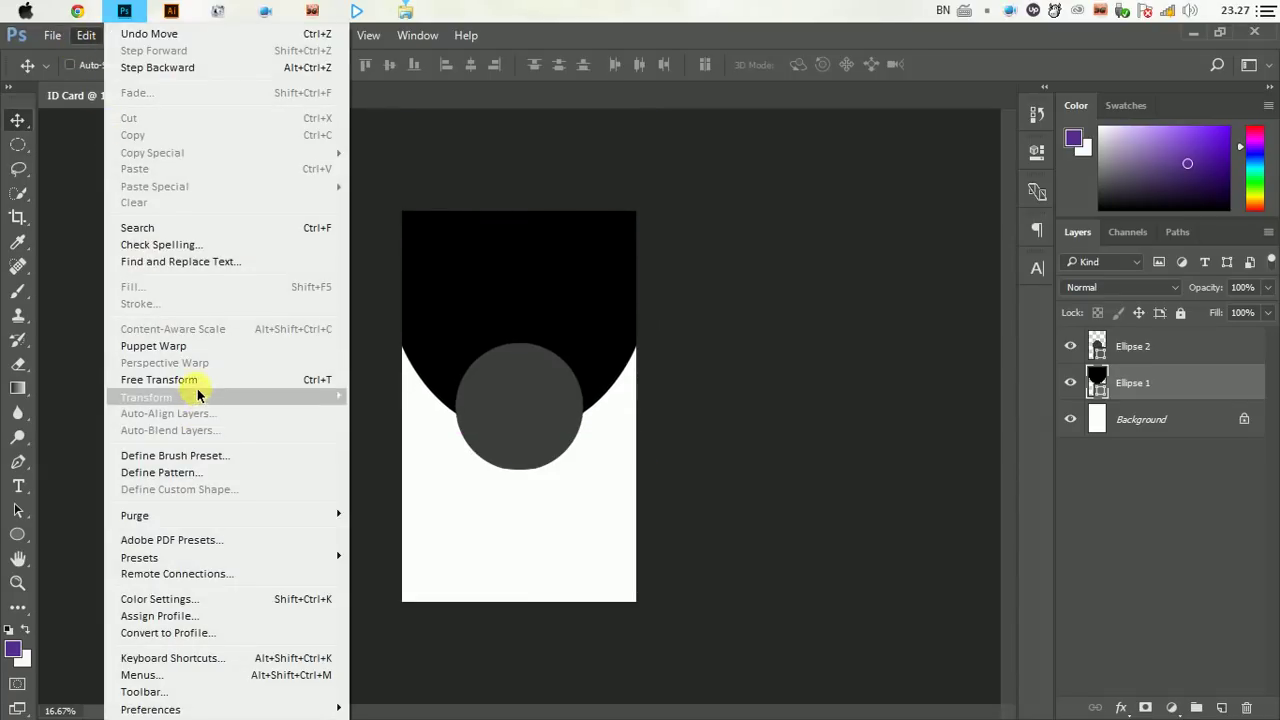
{"action": "left_click", "coordinate": [197, 380]}
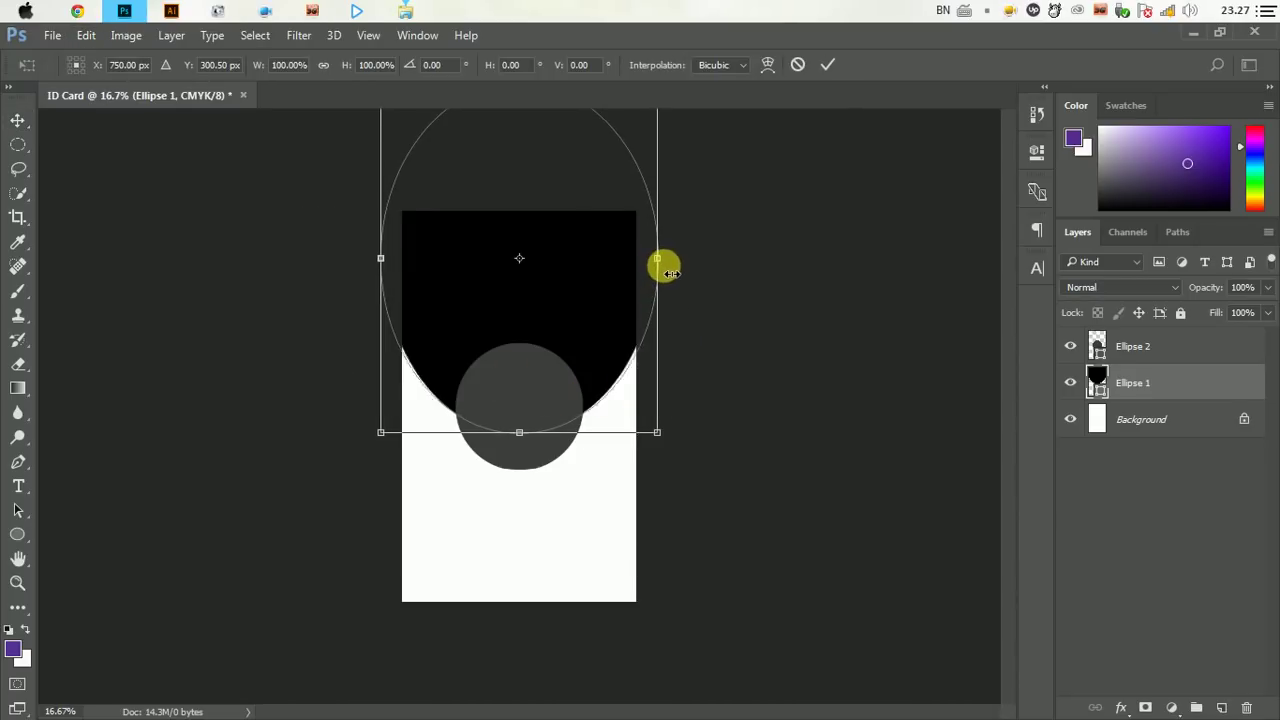
{"action": "left_click_drag", "start_coordinate": [665, 265], "coordinate": [670, 264]}
{"action": "left_click", "coordinate": [827, 66]}
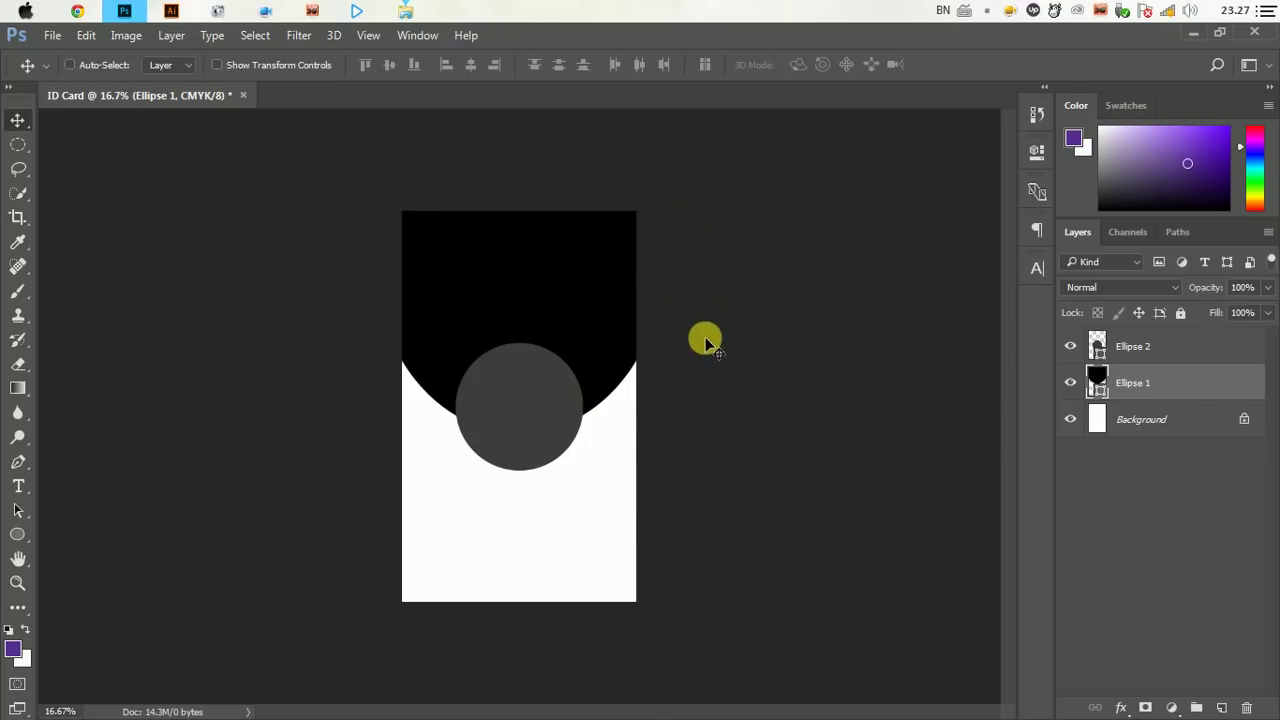
Give Ellipse 2 a 30 px white Stroke positioned Outside
{"action": "left_click", "coordinate": [1210, 349]}
{"action": "double_click", "coordinate": [1222, 347]}
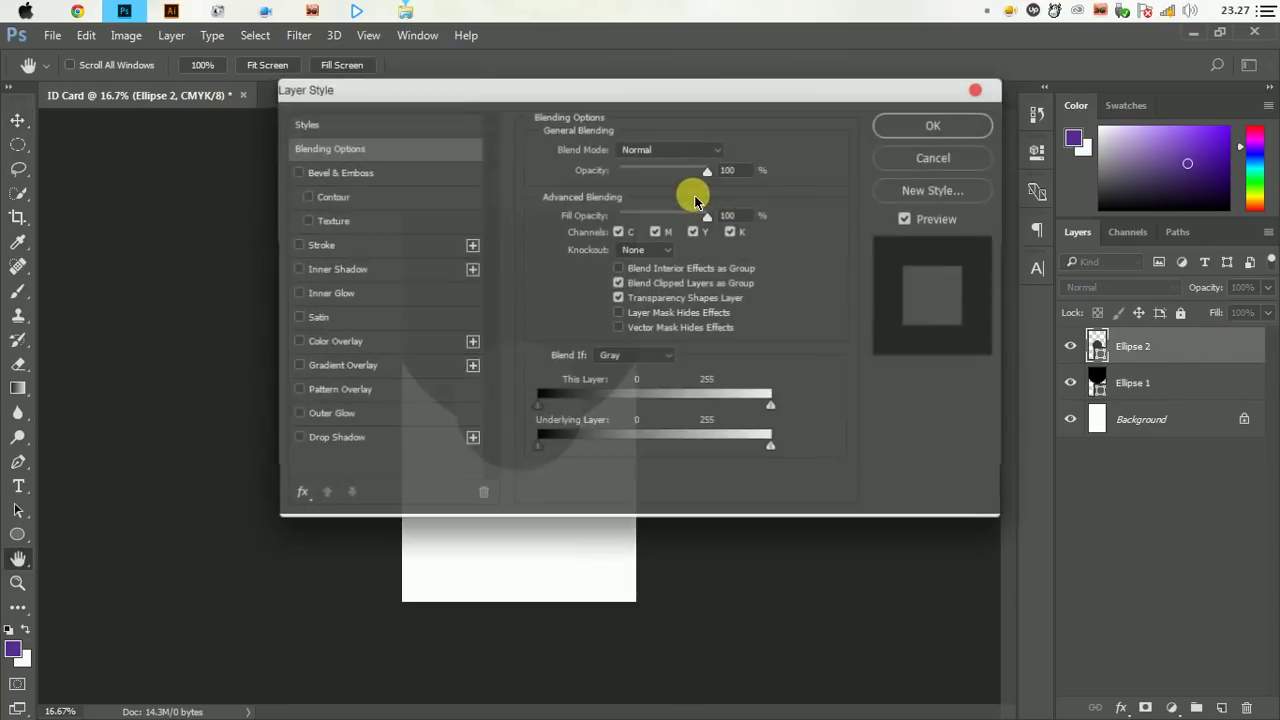
{"action": "left_click_drag", "start_coordinate": [686, 100], "coordinate": [1100, 97]}
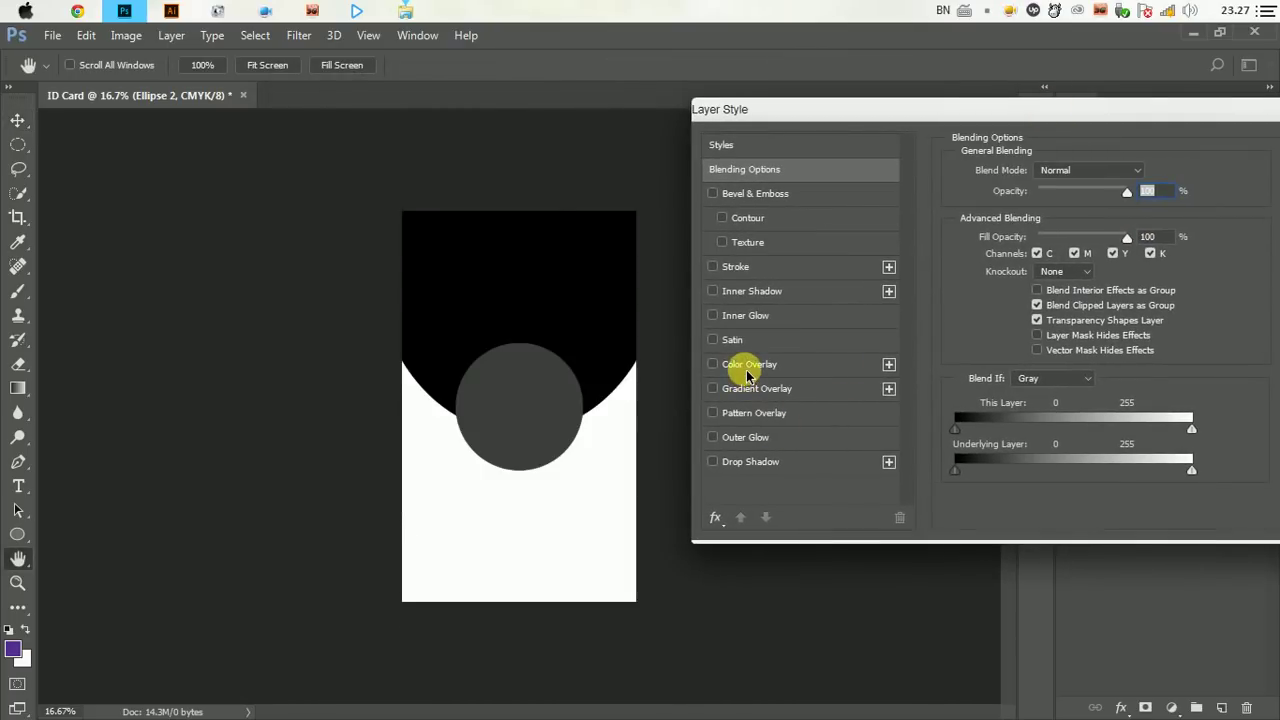
{"action": "left_click", "coordinate": [737, 266]}
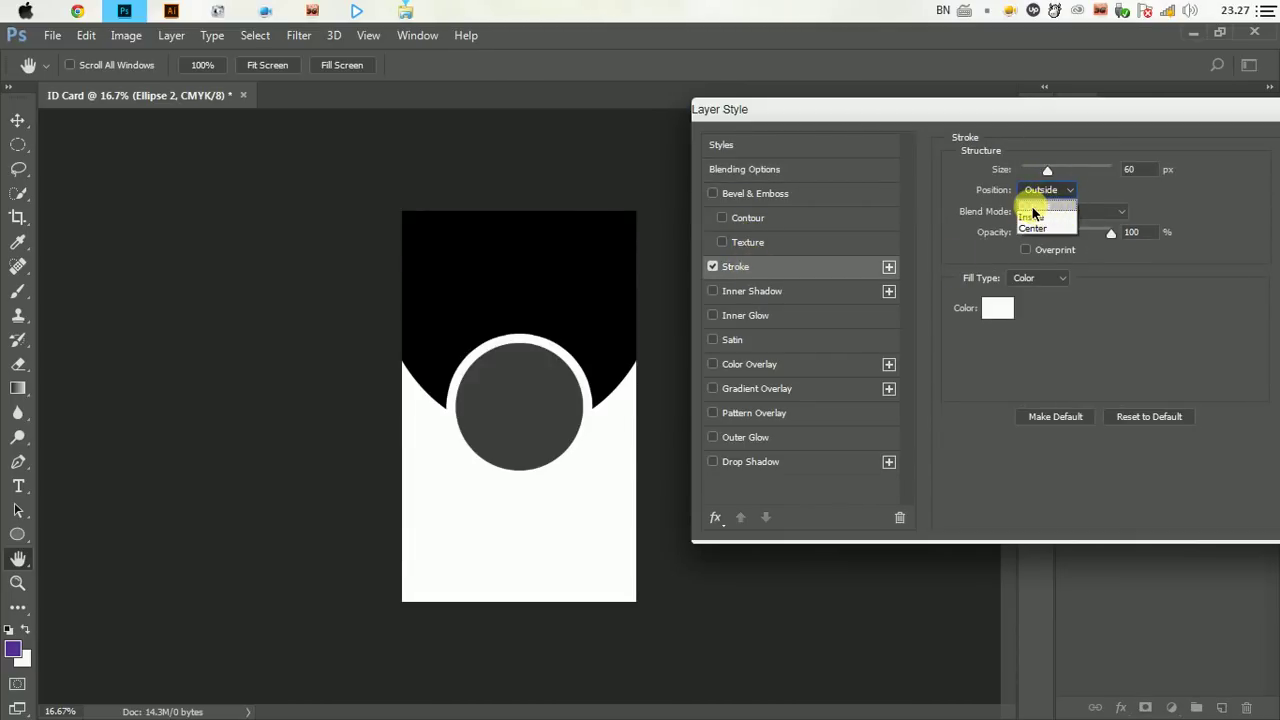
{"action": "left_click", "coordinate": [1040, 205]}
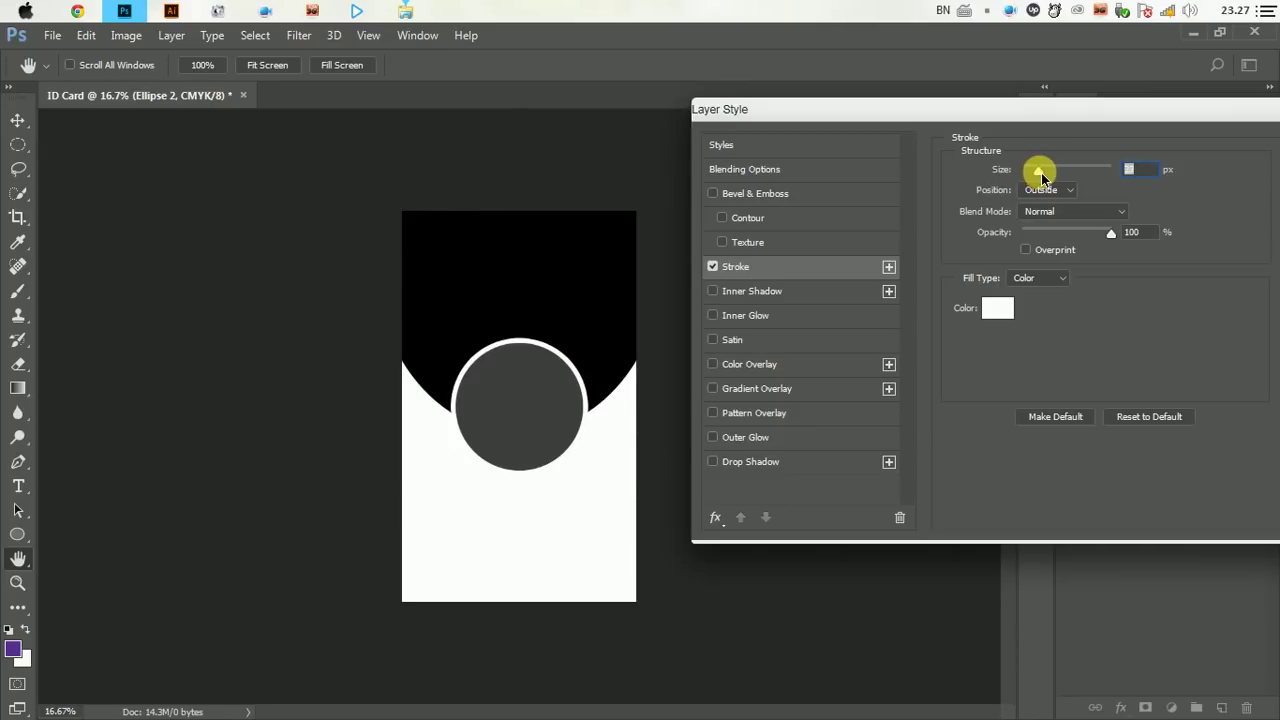
{"action": "type", "text": "30"}
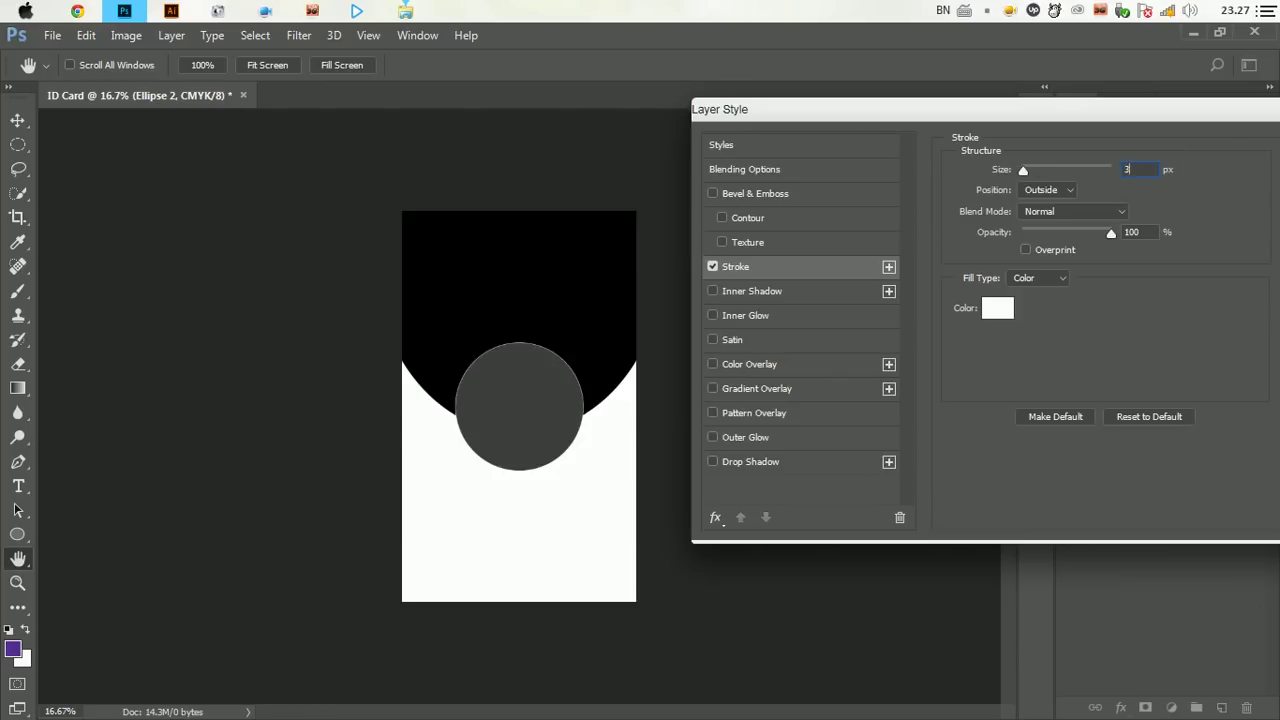
{"action": "left_click_drag", "start_coordinate": [1175, 112], "coordinate": [1092, 246]}
{"action": "left_click", "coordinate": [1059, 265]}
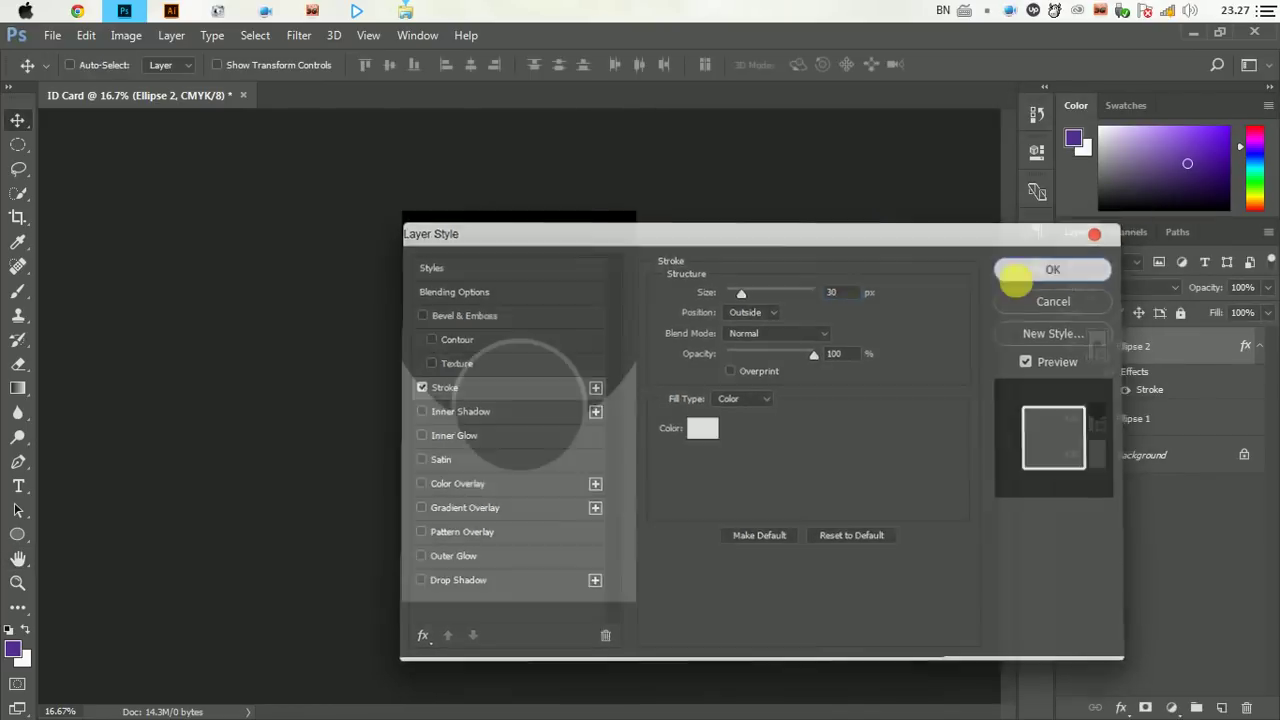
Zoom in to inspect the stroke, then reselect Ellipse 2 and collapse its effects
{"action": "key", "text": "v"}
{"action": "left_click_drag", "start_coordinate": [600, 414], "coordinate": [540, 465]}
{"action": "left_click", "coordinate": [547, 470], "text": "ctrl"}
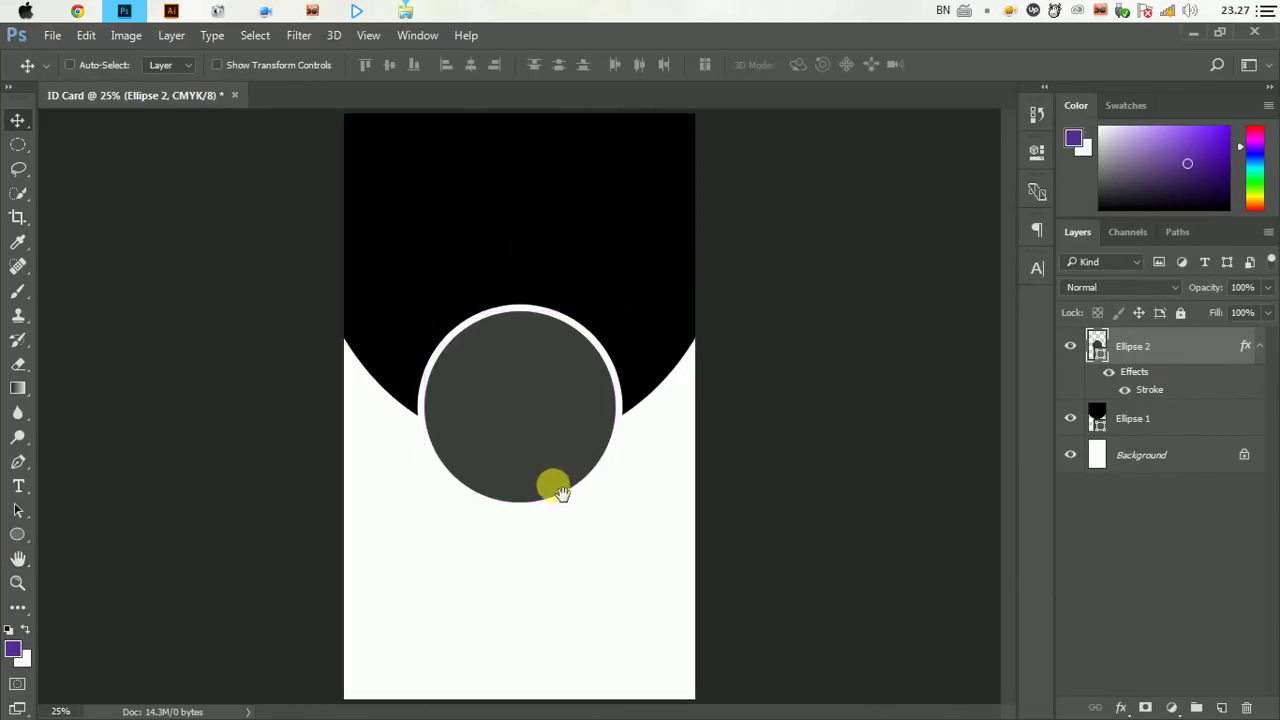
{"action": "left_click", "coordinate": [556, 482], "text": "alt"}
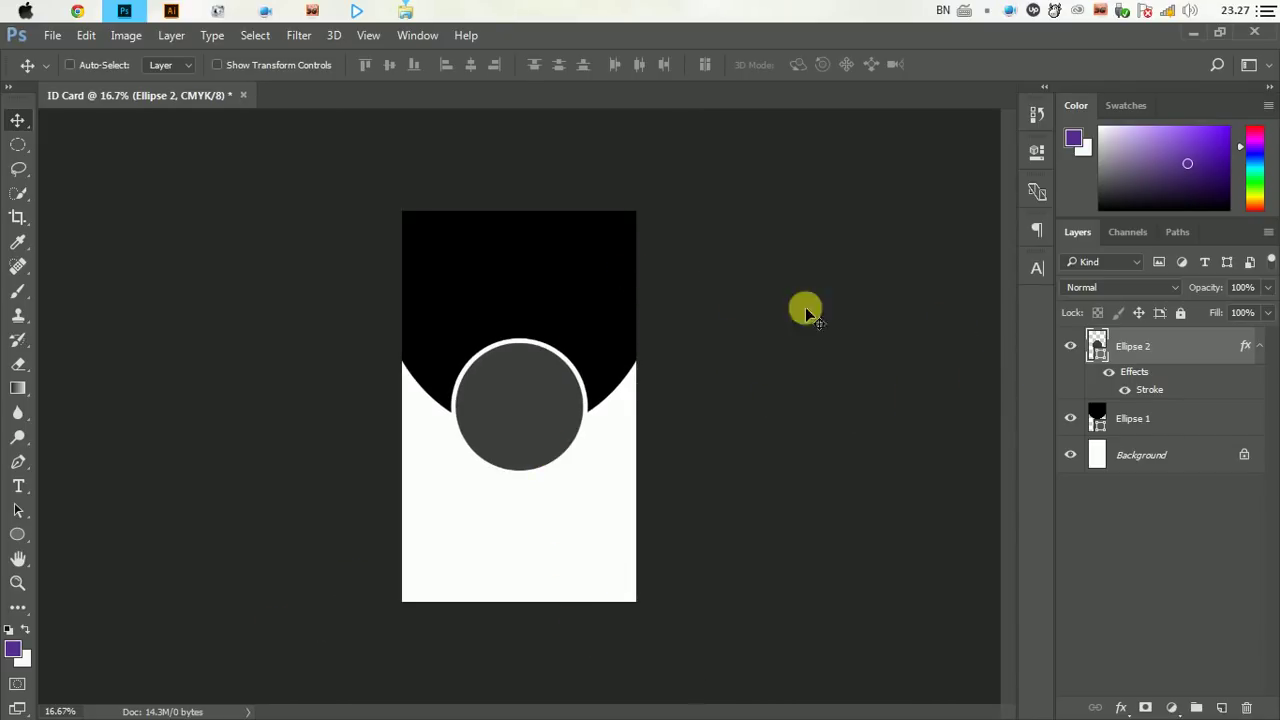
{"action": "left_click", "coordinate": [1098, 420]}
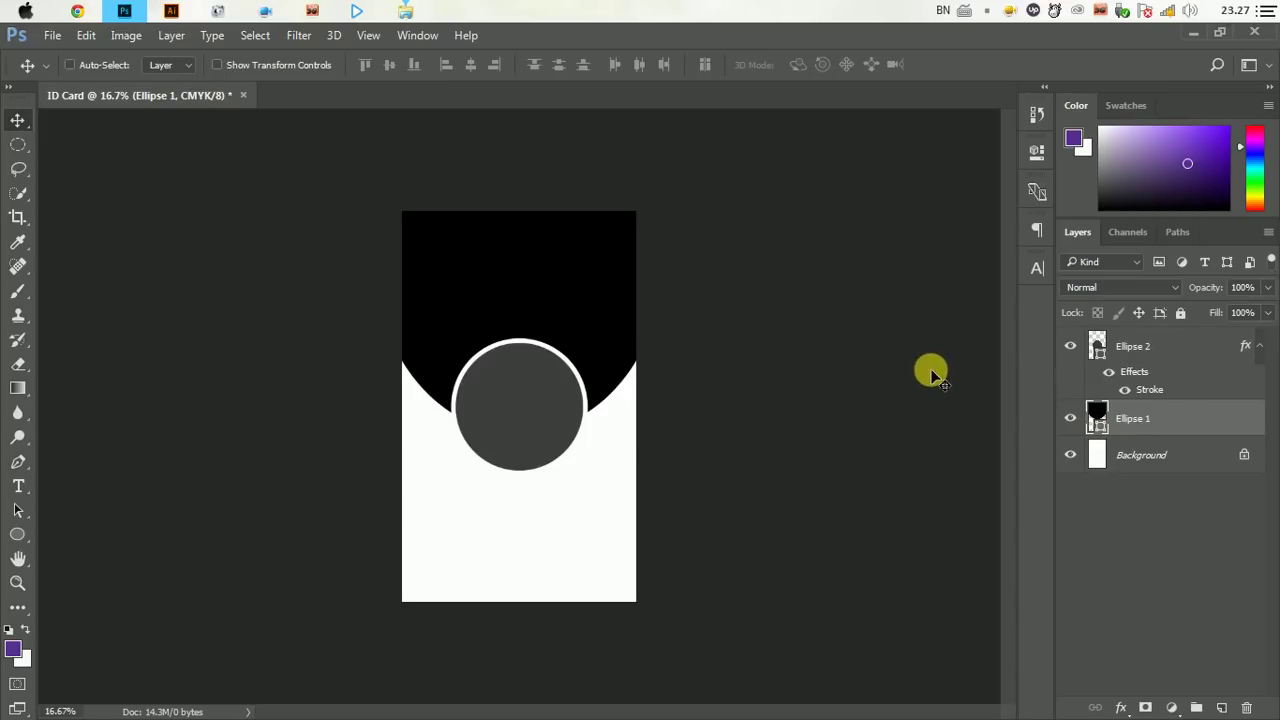
{"action": "left_click", "coordinate": [1155, 356]}
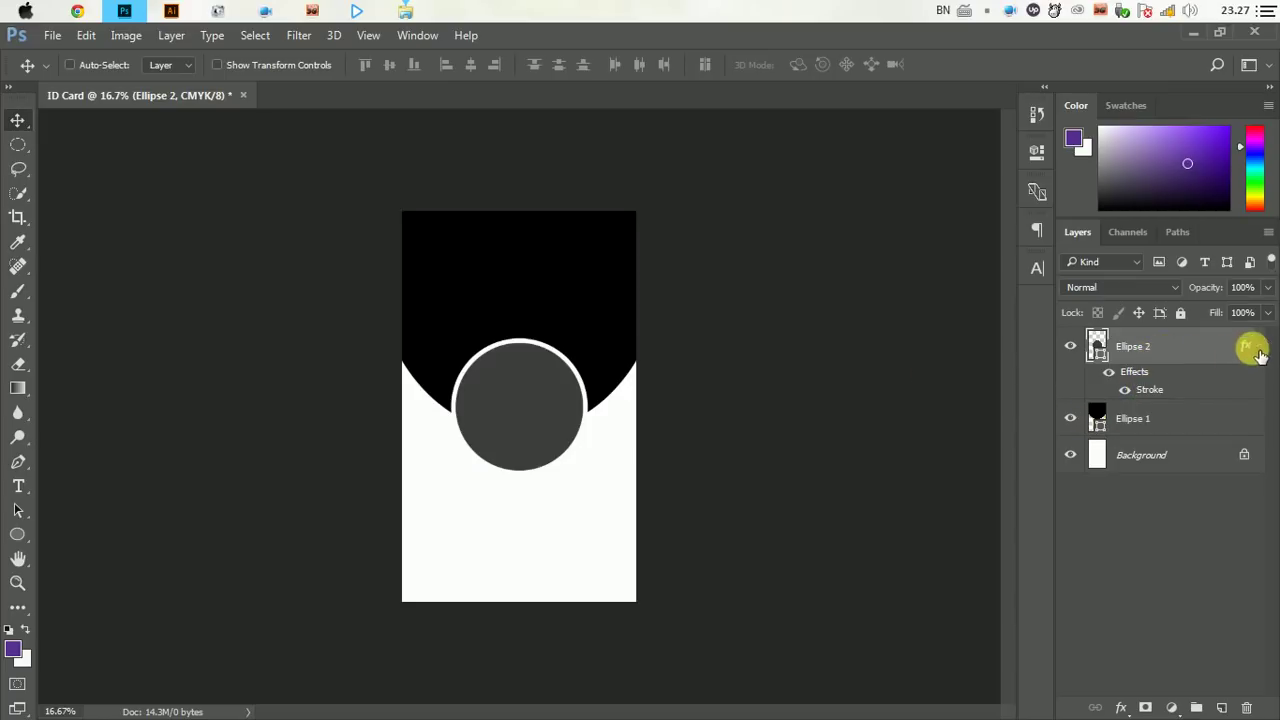
{"action": "left_click", "coordinate": [1257, 346]}
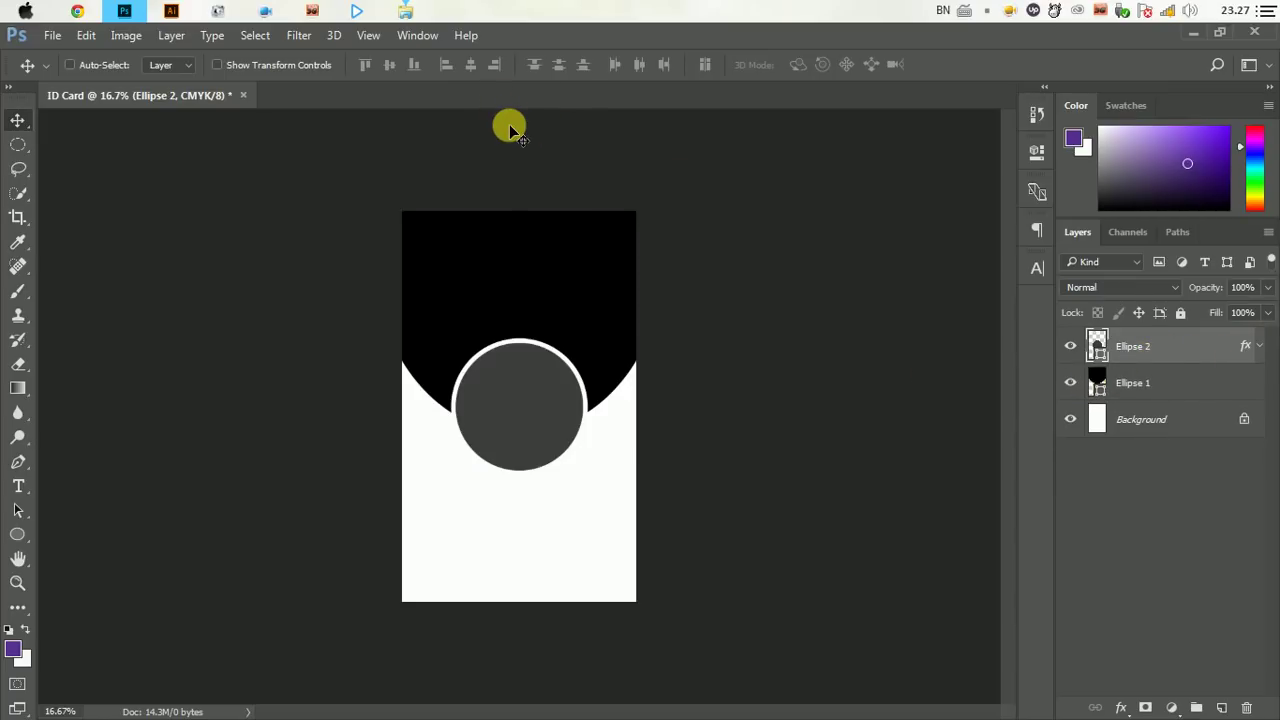
{"action": "left_click", "coordinate": [877, 370]}
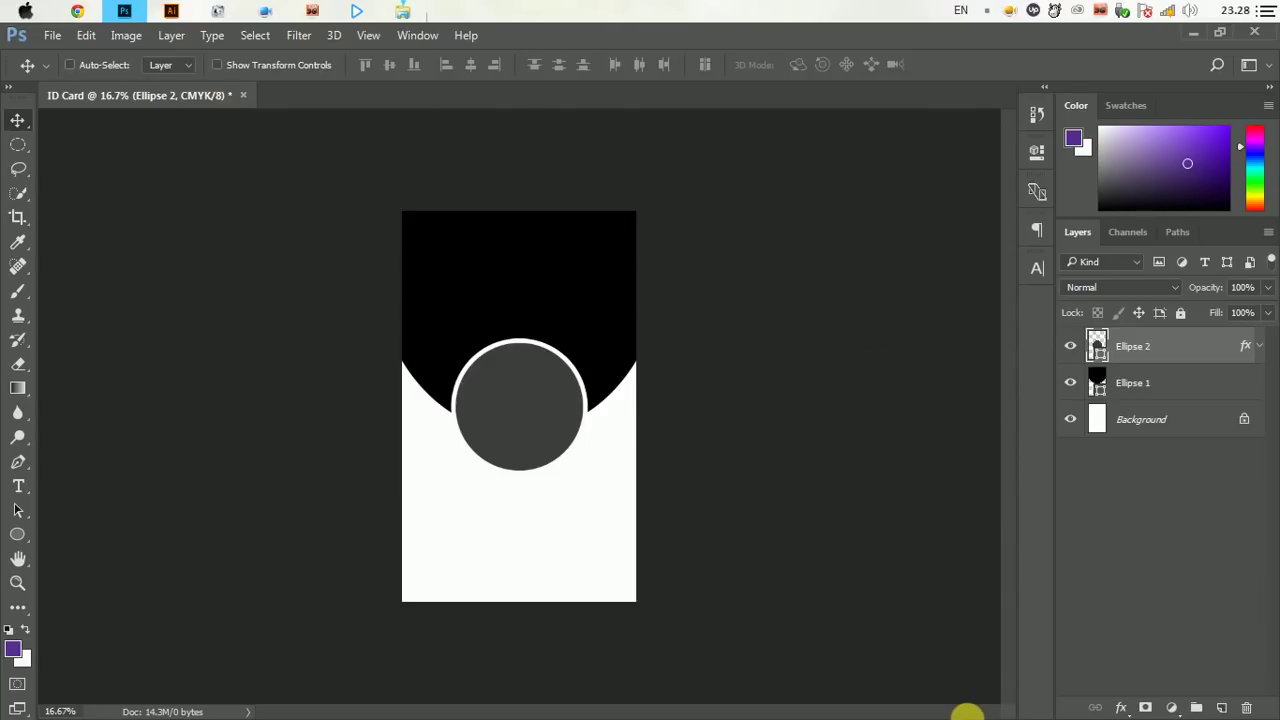
In the Female folder, pick the Girls-Sliping-on-Sea-HD-Wallpapers photo and carry it to Photoshop
{"action": "left_click", "coordinate": [1193, 33]}
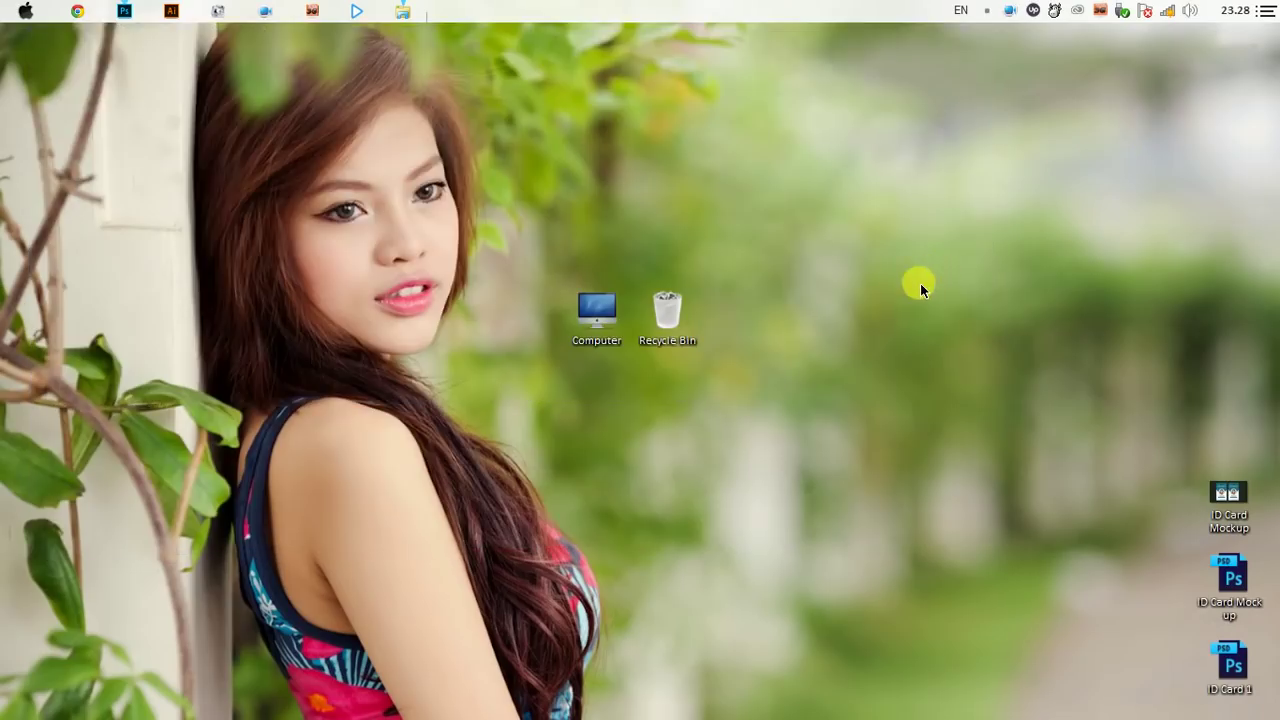
{"action": "mouse_move", "coordinate": [640, 712]}
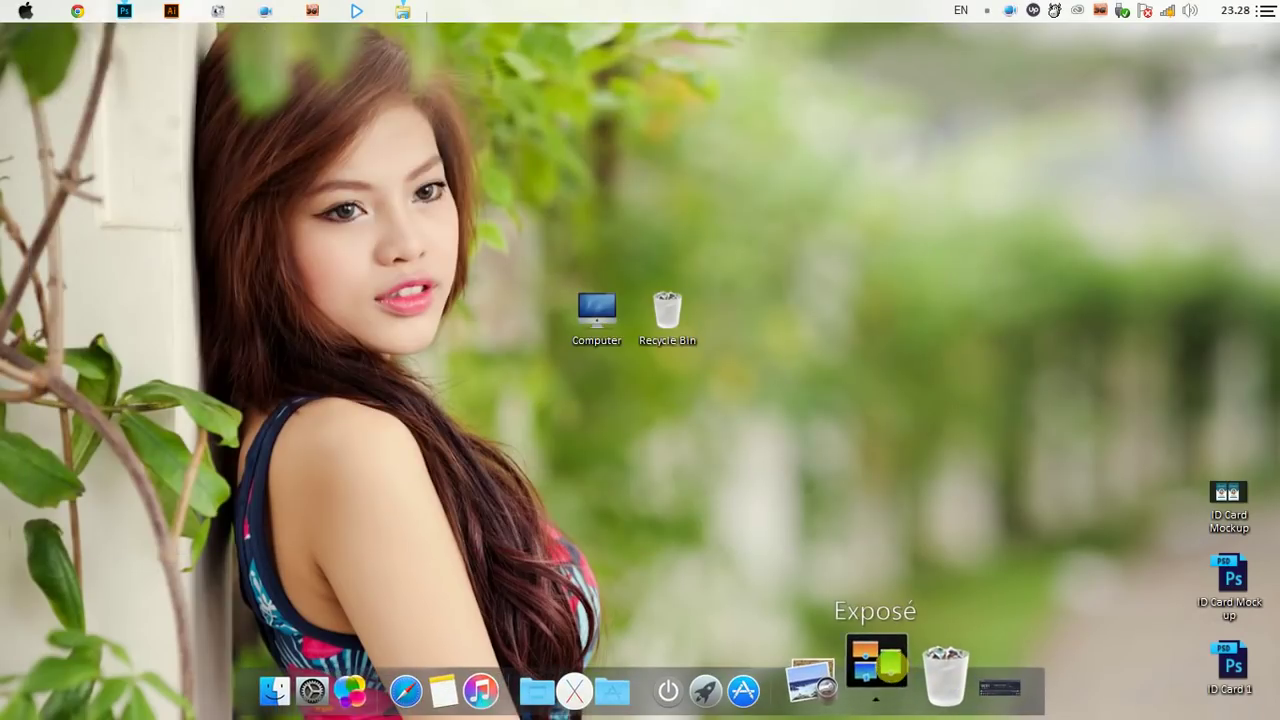
{"action": "left_click", "coordinate": [877, 668]}
{"action": "left_click", "coordinate": [447, 518]}
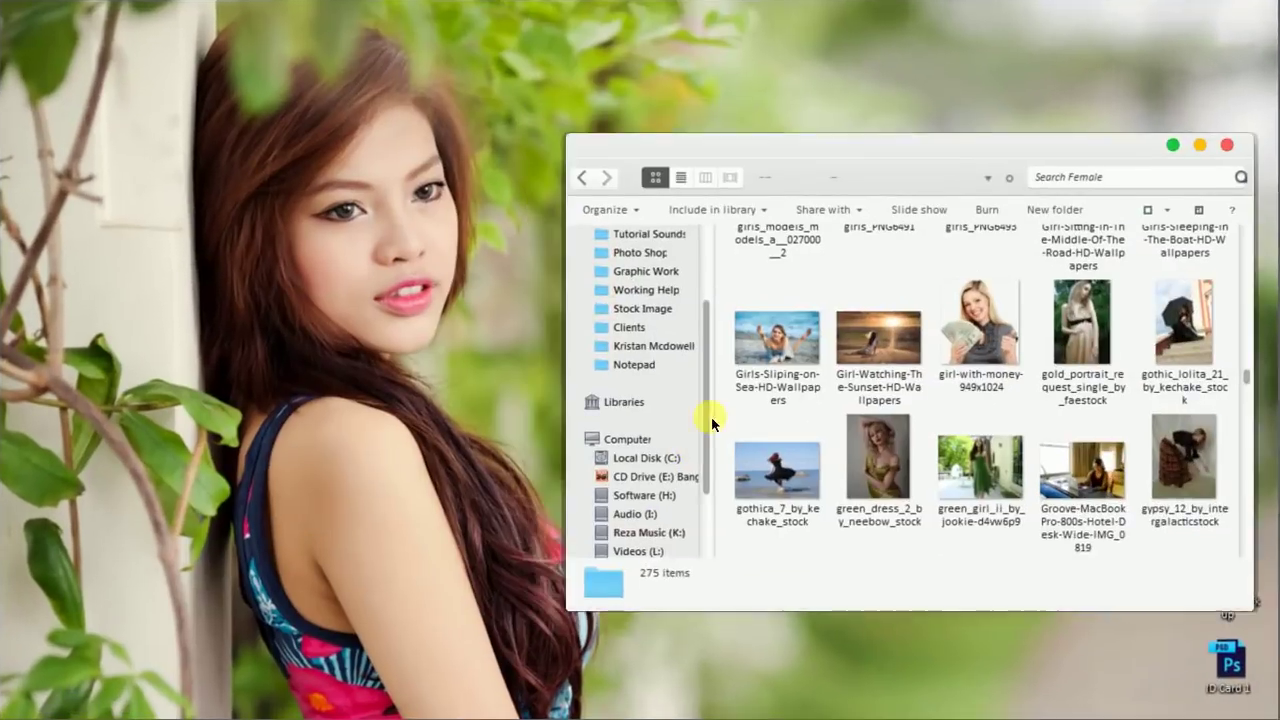
{"action": "left_click", "coordinate": [805, 385]}
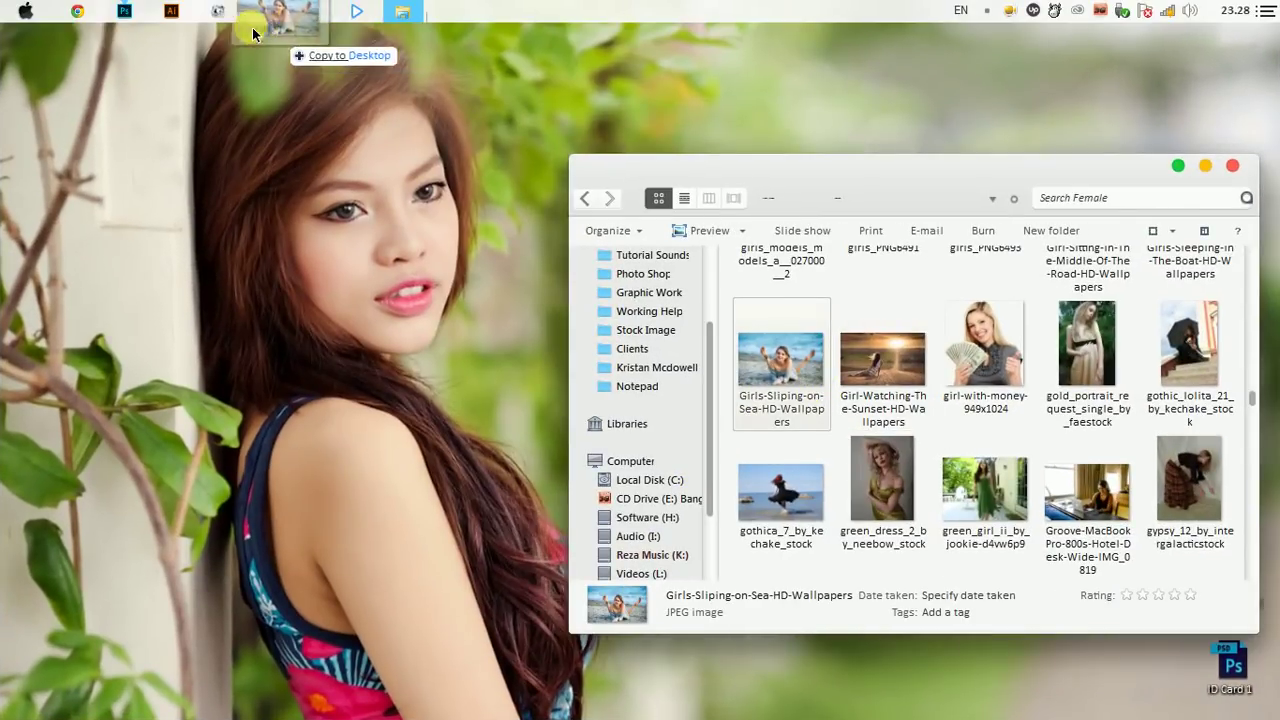
{"action": "left_click", "coordinate": [124, 10]}
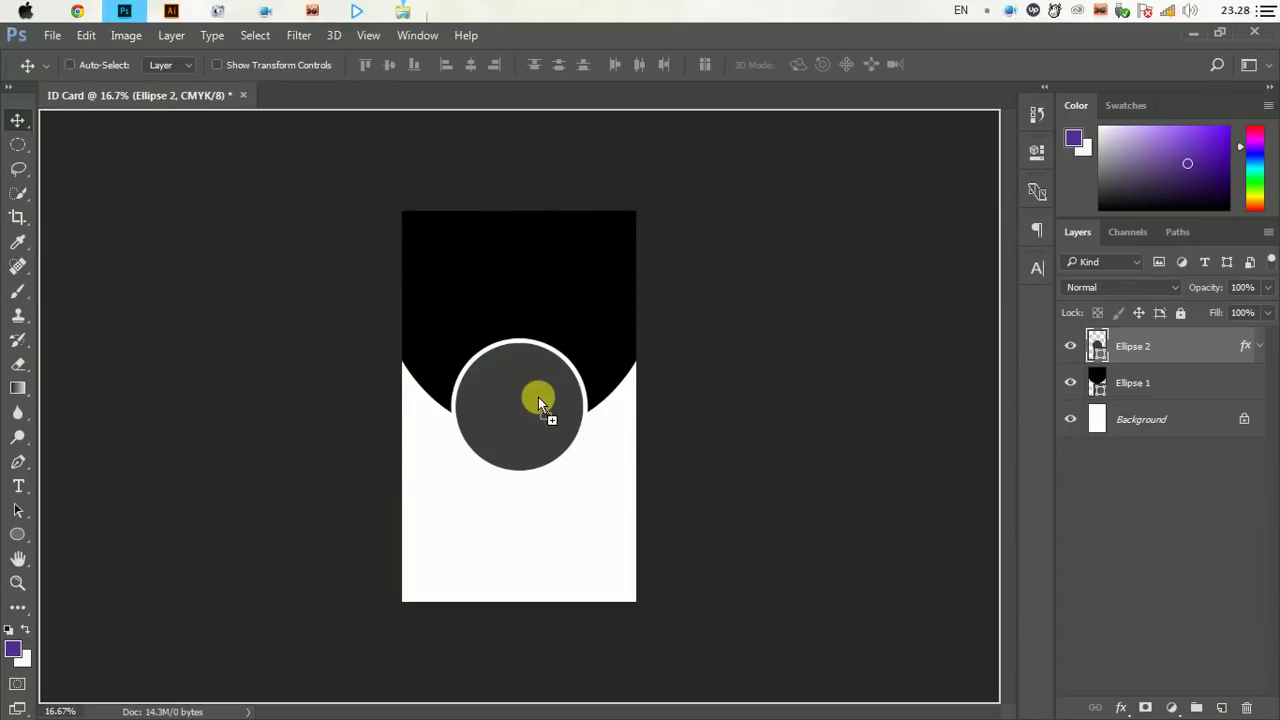
Place the beach photo on the card and clip it inside the circle
{"action": "left_click_drag", "start_coordinate": [541, 437], "coordinate": [551, 430]}
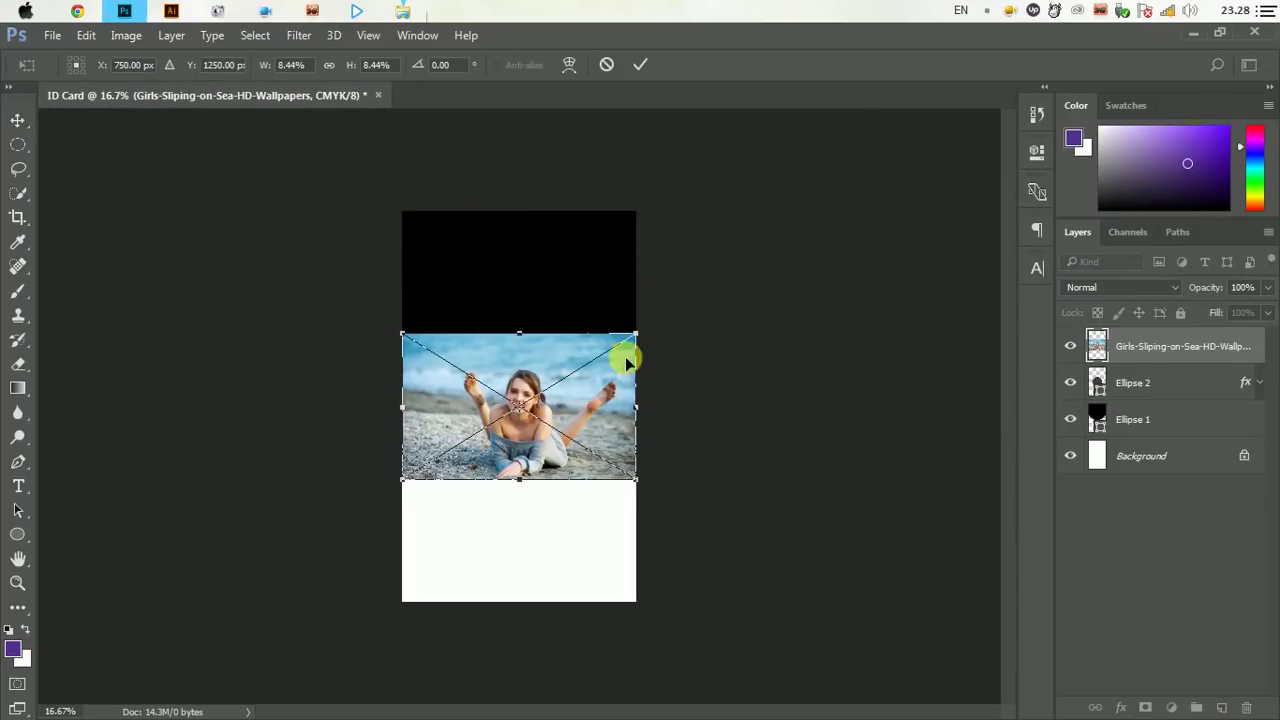
{"action": "left_click", "coordinate": [645, 67]}
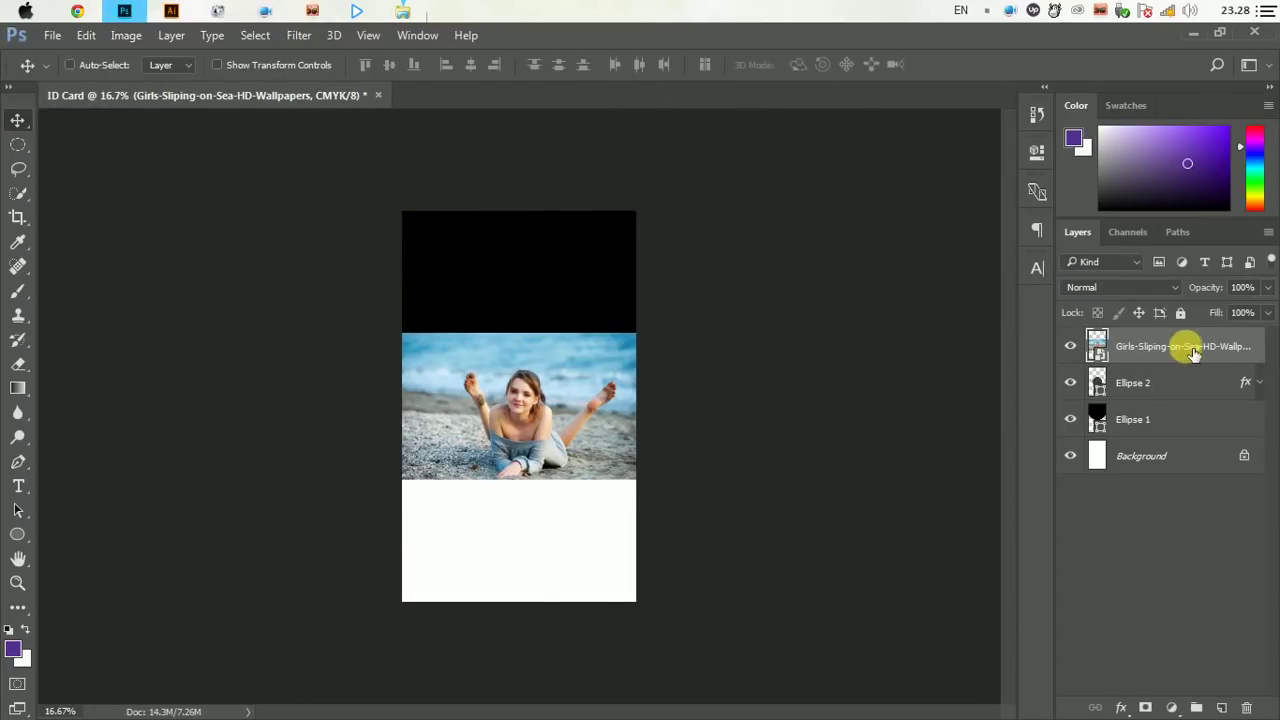
{"action": "right_click", "coordinate": [1185, 346]}
{"action": "left_click", "coordinate": [895, 541]}
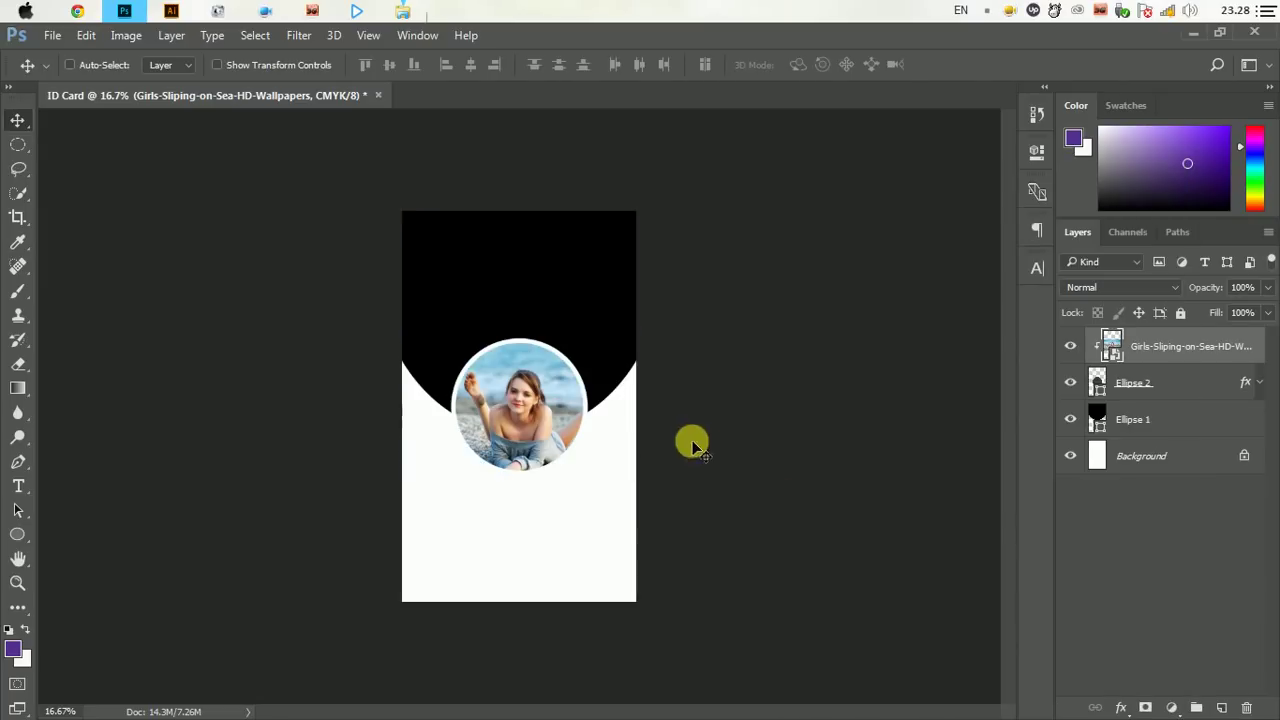
Enlarge the clipped photo and shift it down-left to frame the woman's face
{"action": "left_click", "coordinate": [86, 35]}
{"action": "left_click", "coordinate": [340, 376]}
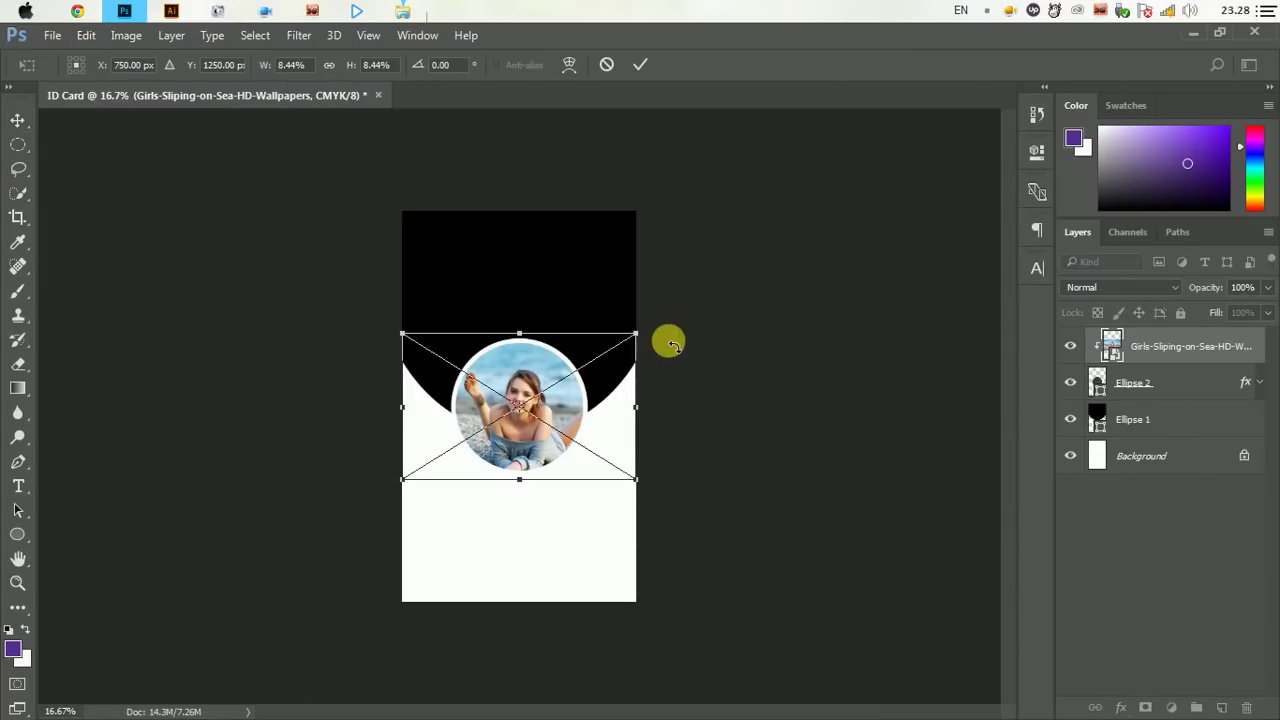
{"action": "left_click_drag", "start_coordinate": [638, 335], "coordinate": [725, 281]}
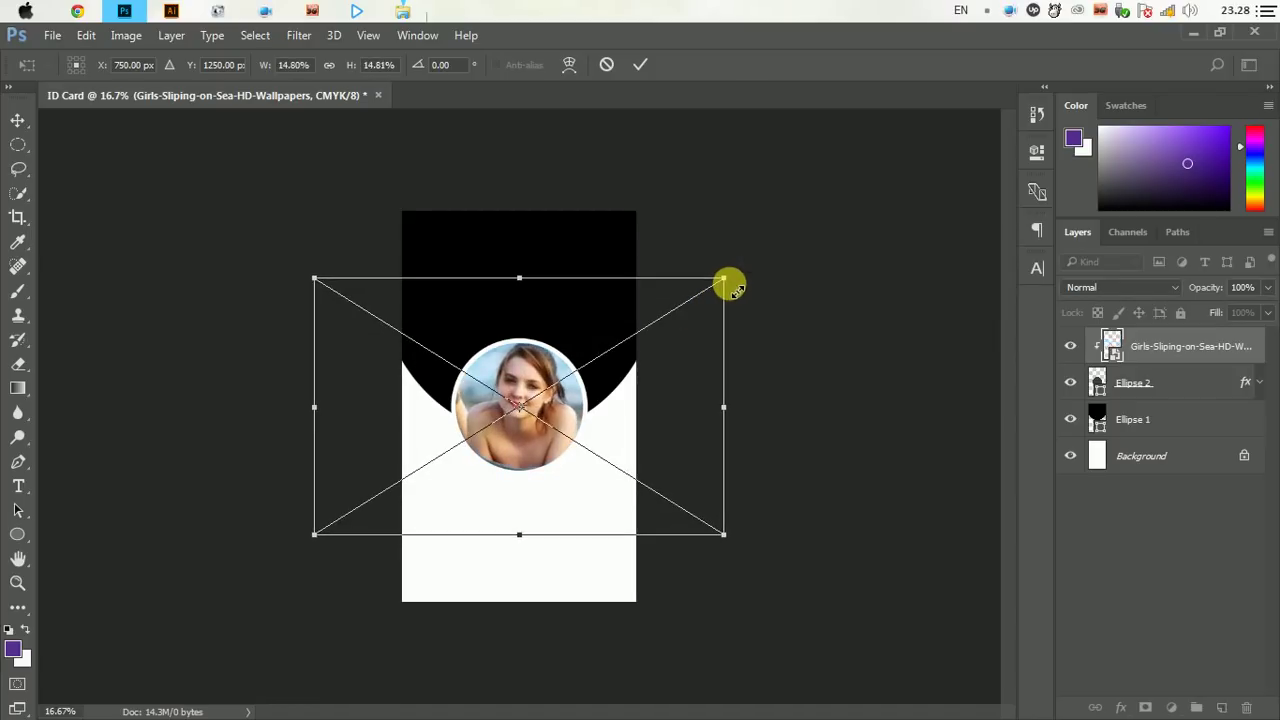
{"action": "left_click_drag", "start_coordinate": [651, 363], "coordinate": [648, 376]}
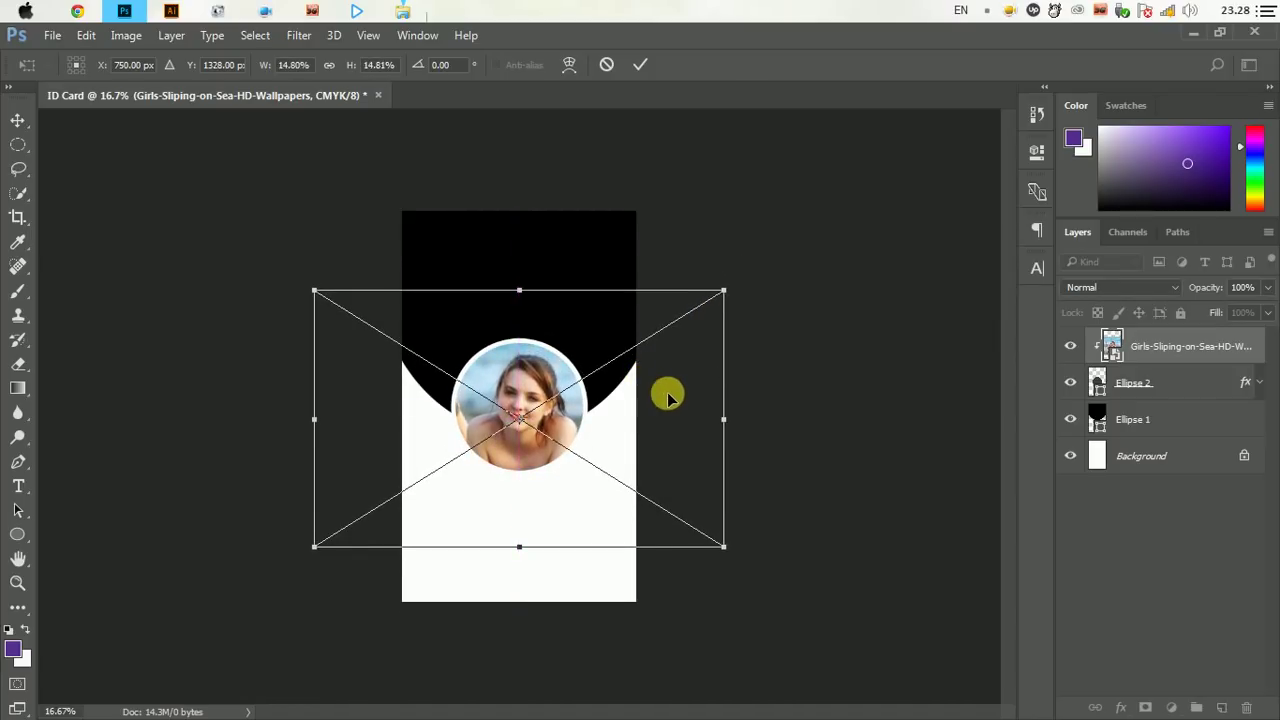
{"action": "key", "text": "Left"}
{"action": "key", "text": "Left"}
{"action": "key", "text": "Left"}
{"action": "key", "text": "Left"}
{"action": "key", "text": "Left"}
{"action": "key", "text": "Left"}
{"action": "key", "text": "Left"}
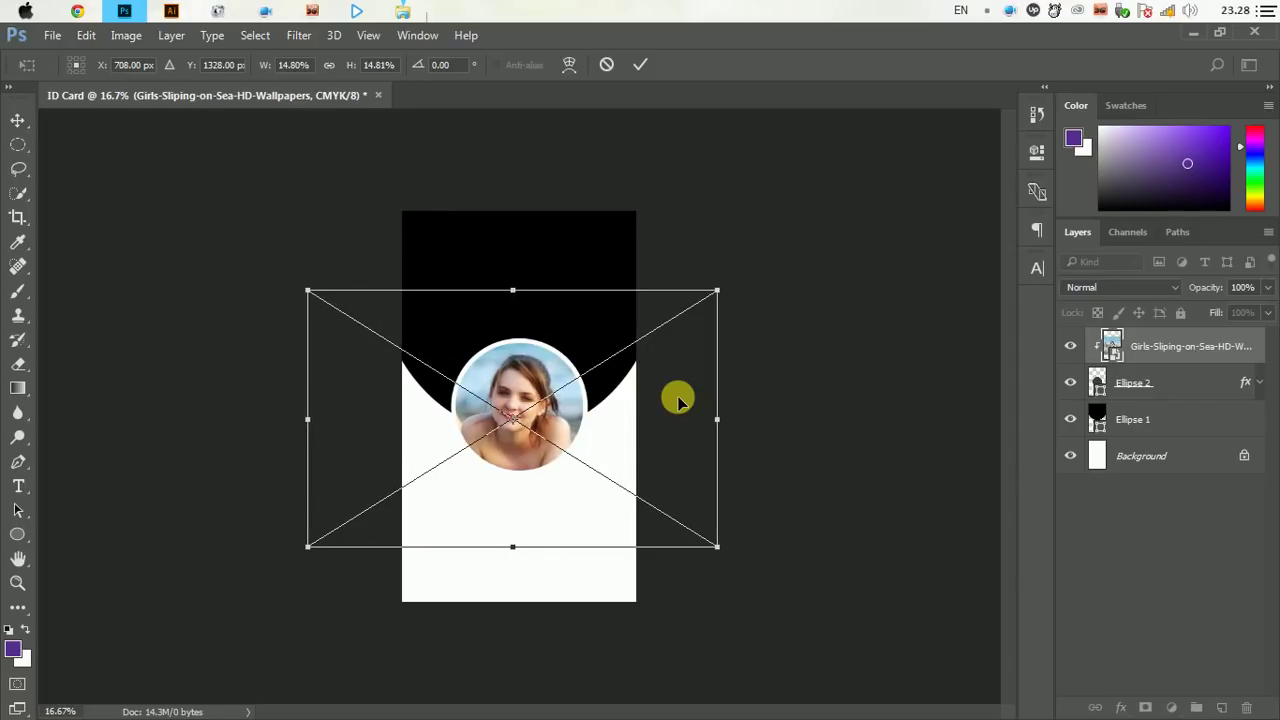
{"action": "left_click", "coordinate": [640, 64]}
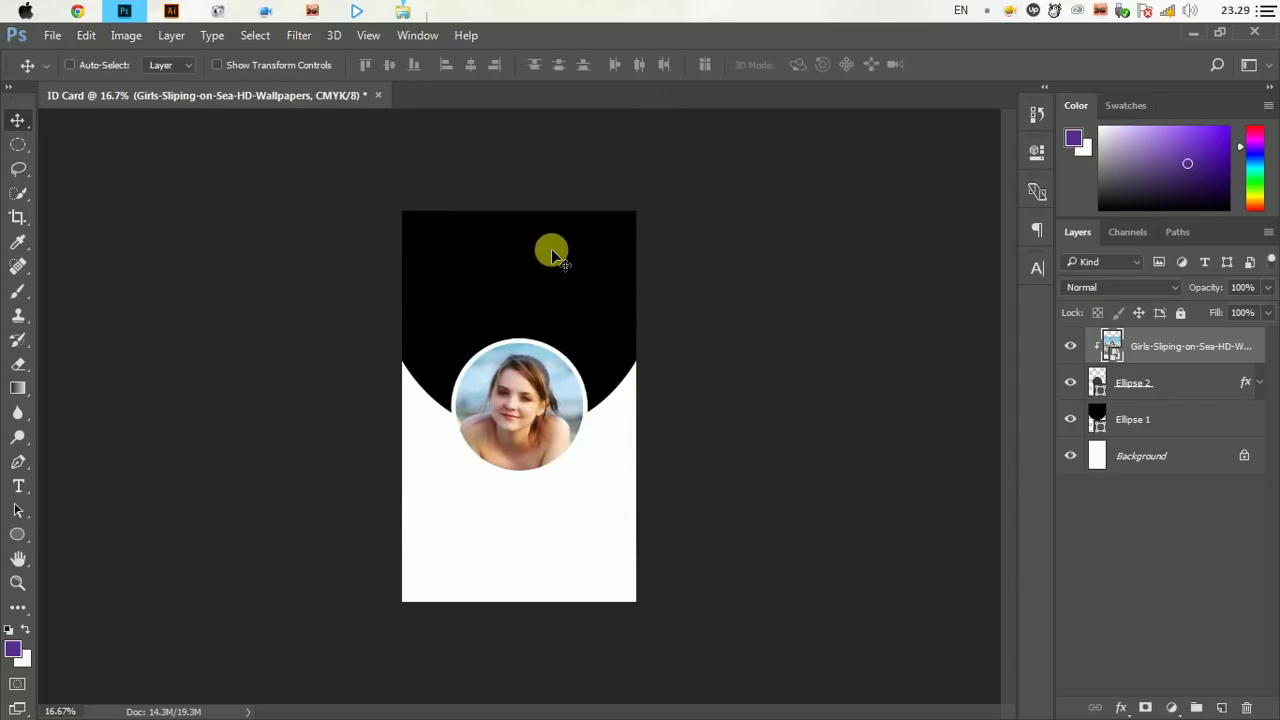
Check the framing up close, then enlarge the photo slightly more
{"action": "key", "text": "ctrl+plus"}
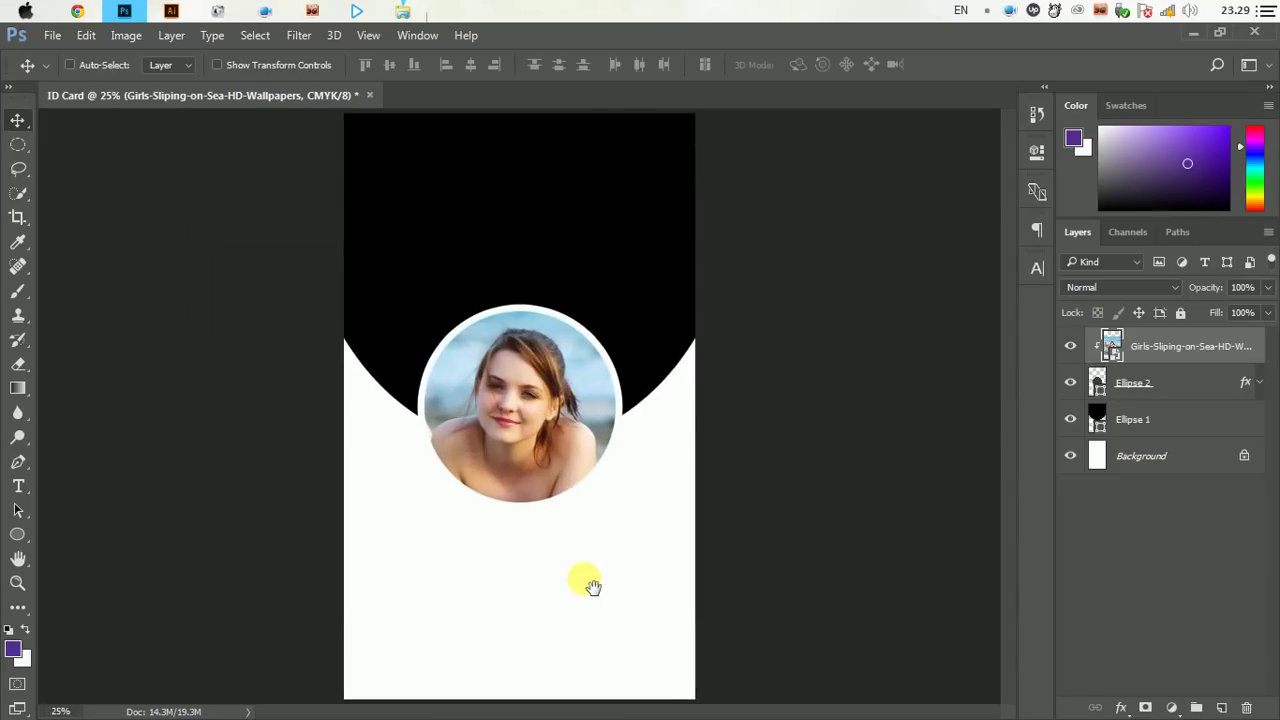
{"action": "key", "text": "ctrl+minus"}
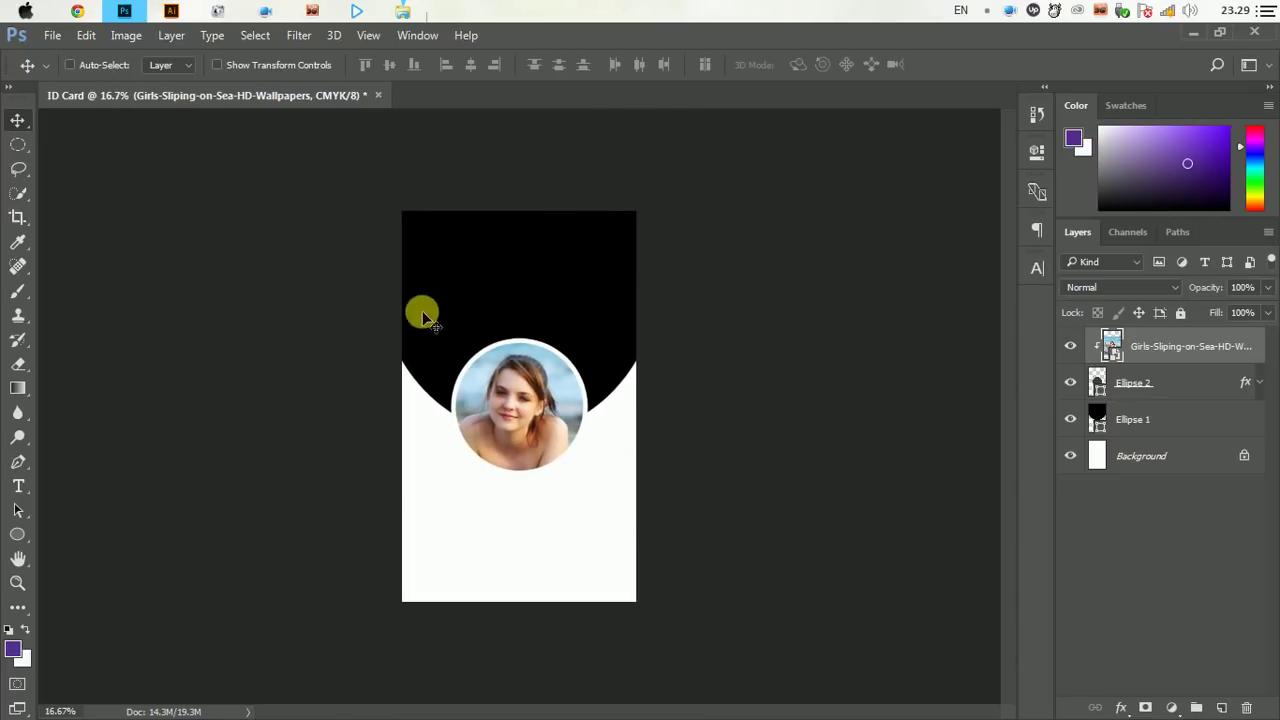
{"action": "key", "text": "ctrl+t"}
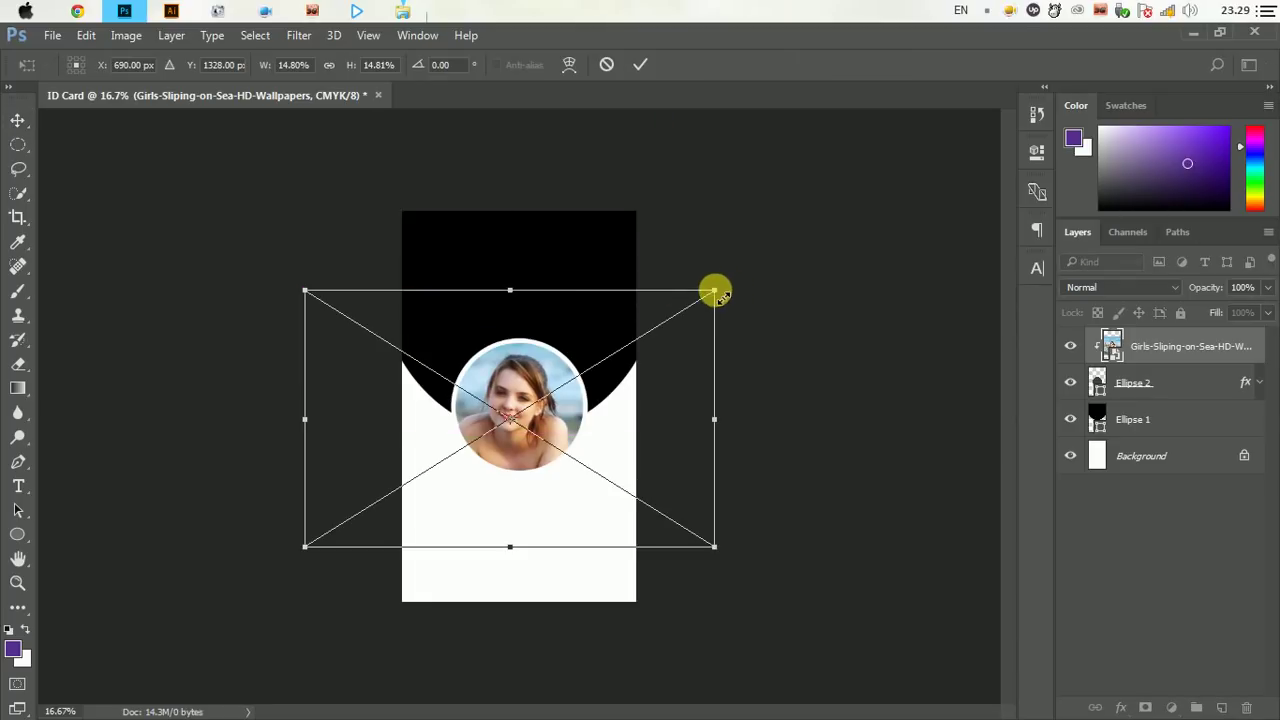
{"action": "left_click_drag", "start_coordinate": [714, 292], "coordinate": [723, 287]}
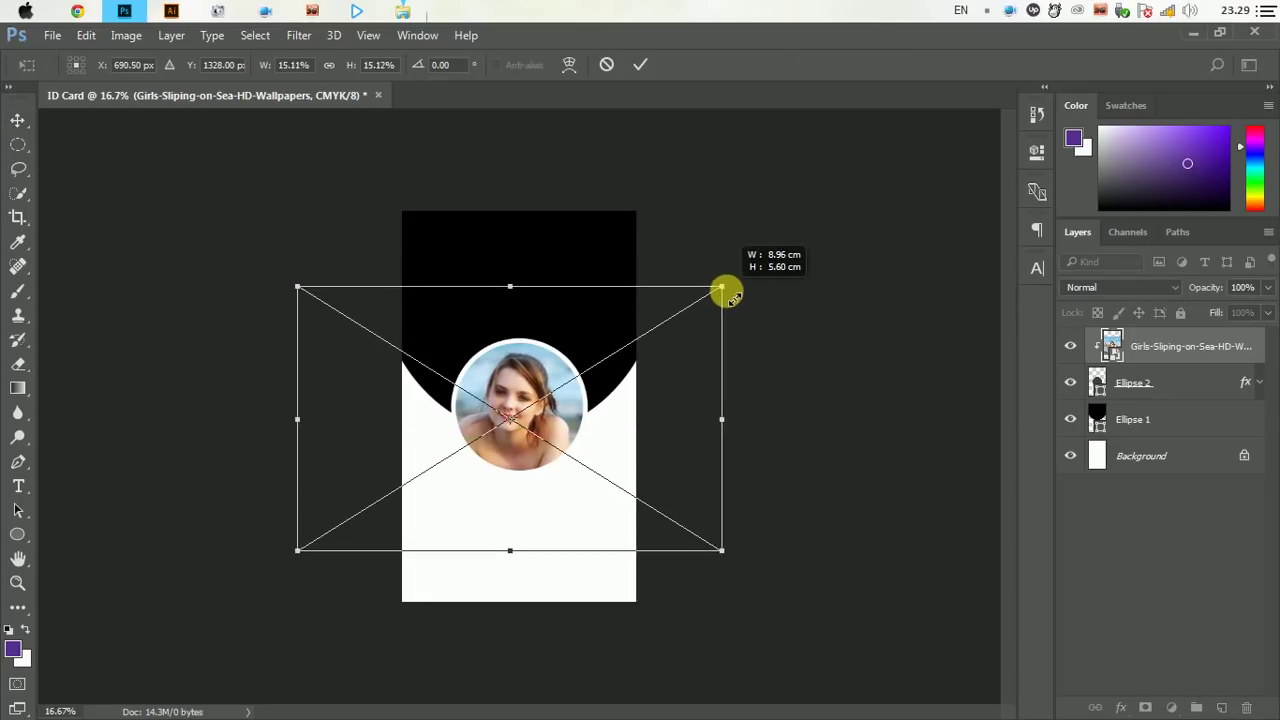
{"action": "left_click", "coordinate": [641, 64]}
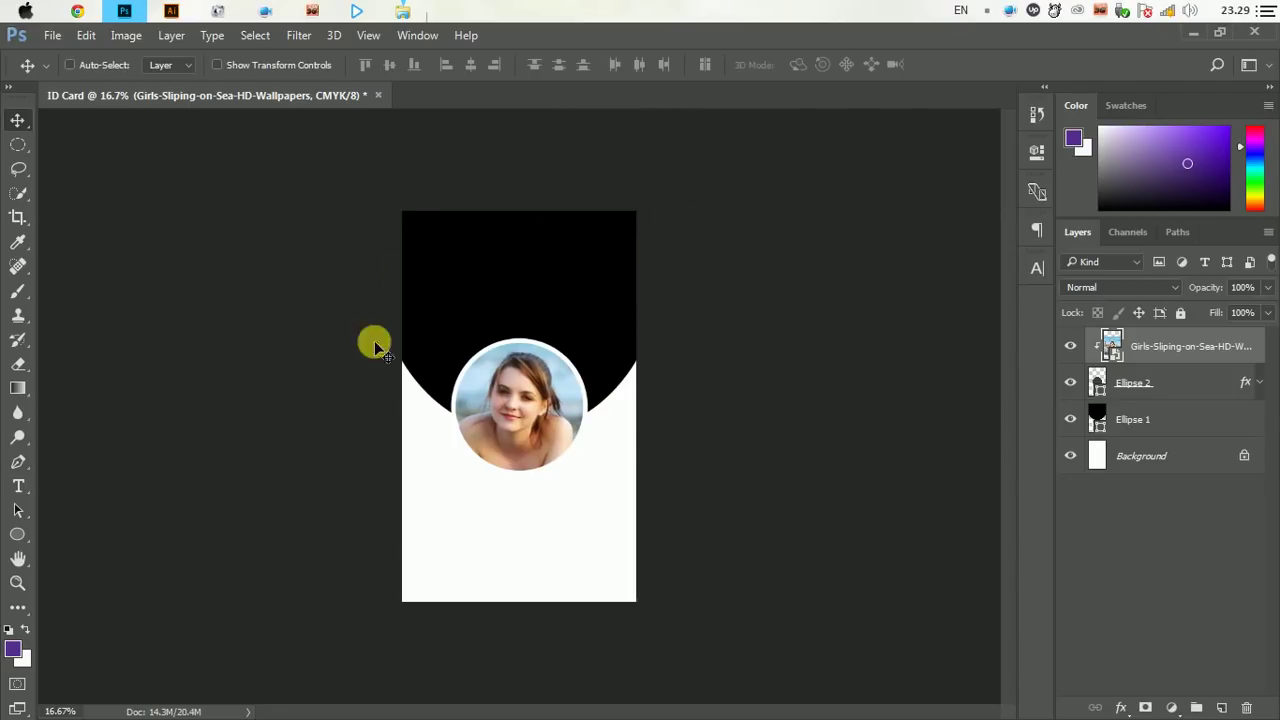
Add the cardholder's name below the photo at 9.01 pt Arial Rounded MT Bold
{"action": "left_click", "coordinate": [19, 487]}
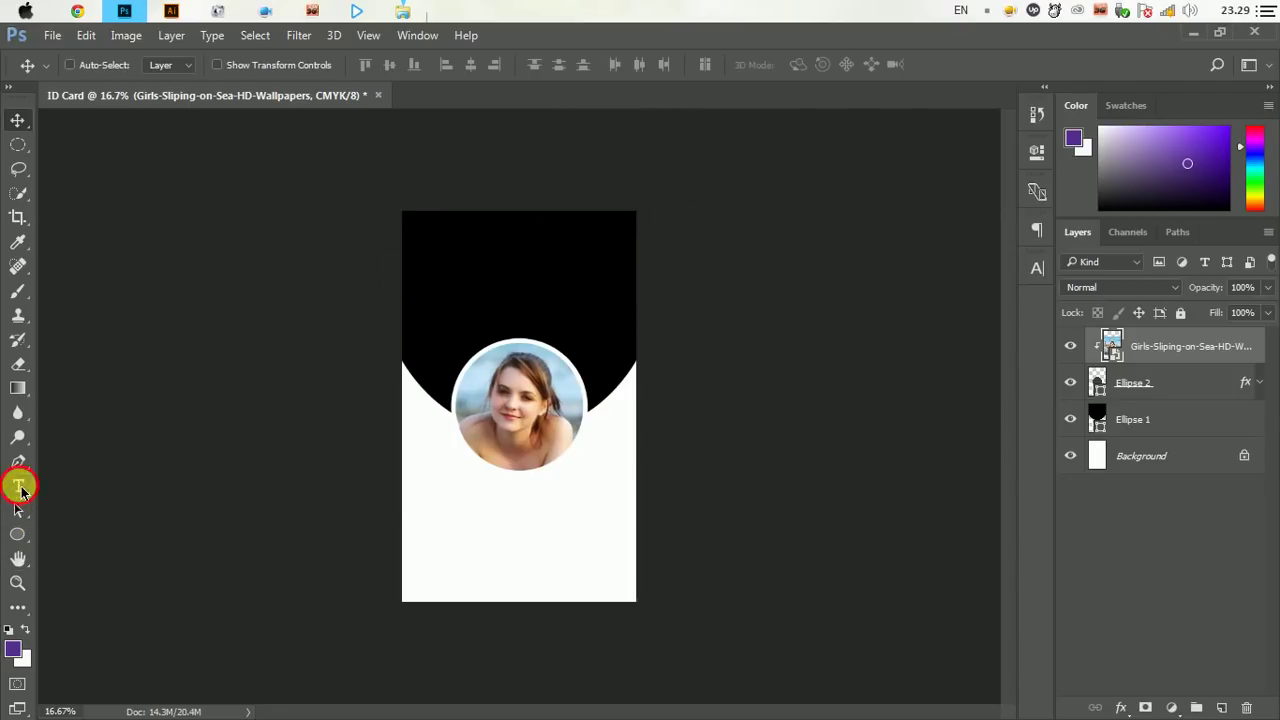
{"action": "left_click", "coordinate": [441, 503]}
{"action": "type", "text": "ANGELINA JELY"}
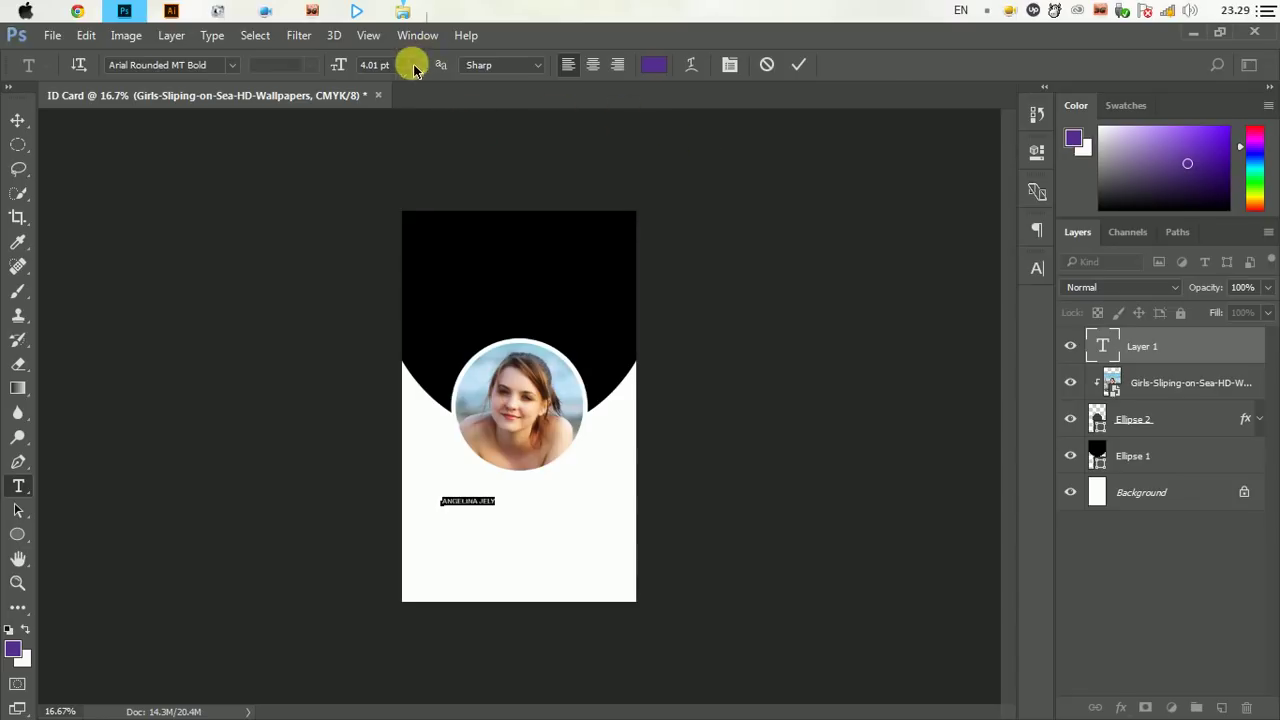
{"action": "left_click_drag", "start_coordinate": [345, 68], "coordinate": [357, 73]}
{"action": "left_click_drag", "start_coordinate": [355, 70], "coordinate": [343, 64]}
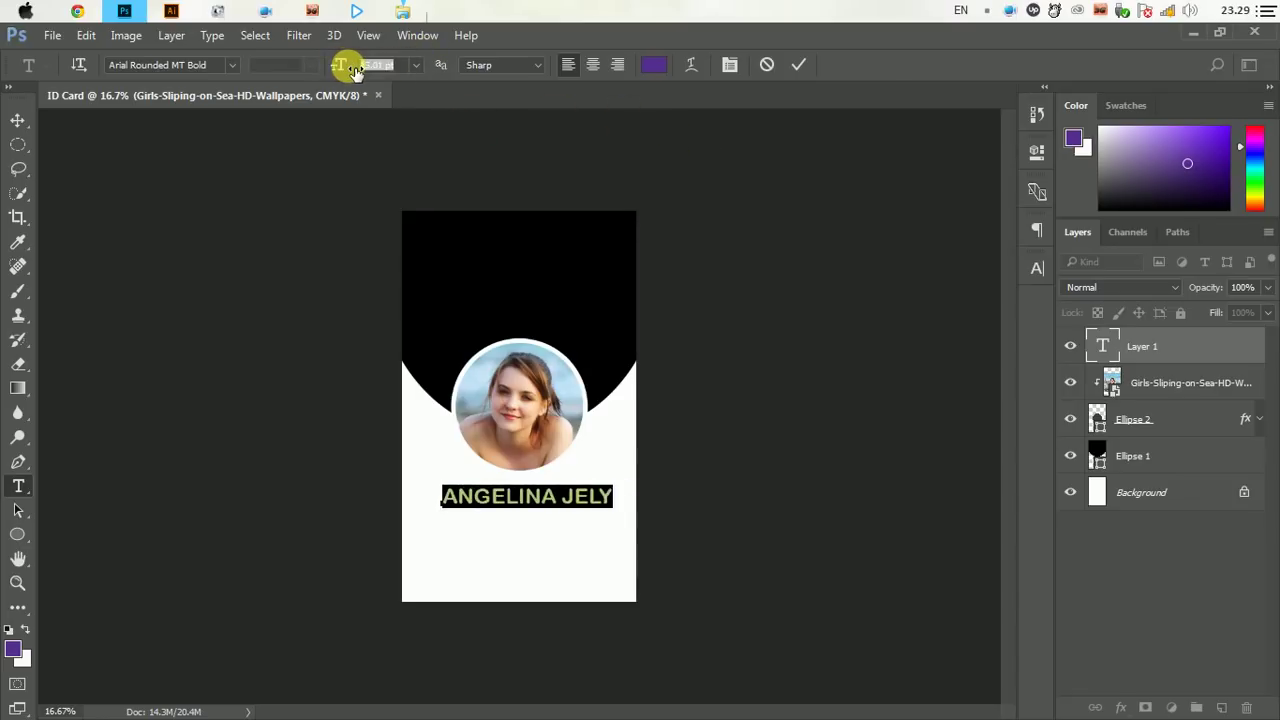
Colour the name text dark grey #282828 and commit it
{"action": "left_click", "coordinate": [1037, 268]}
{"action": "left_click", "coordinate": [975, 382]}
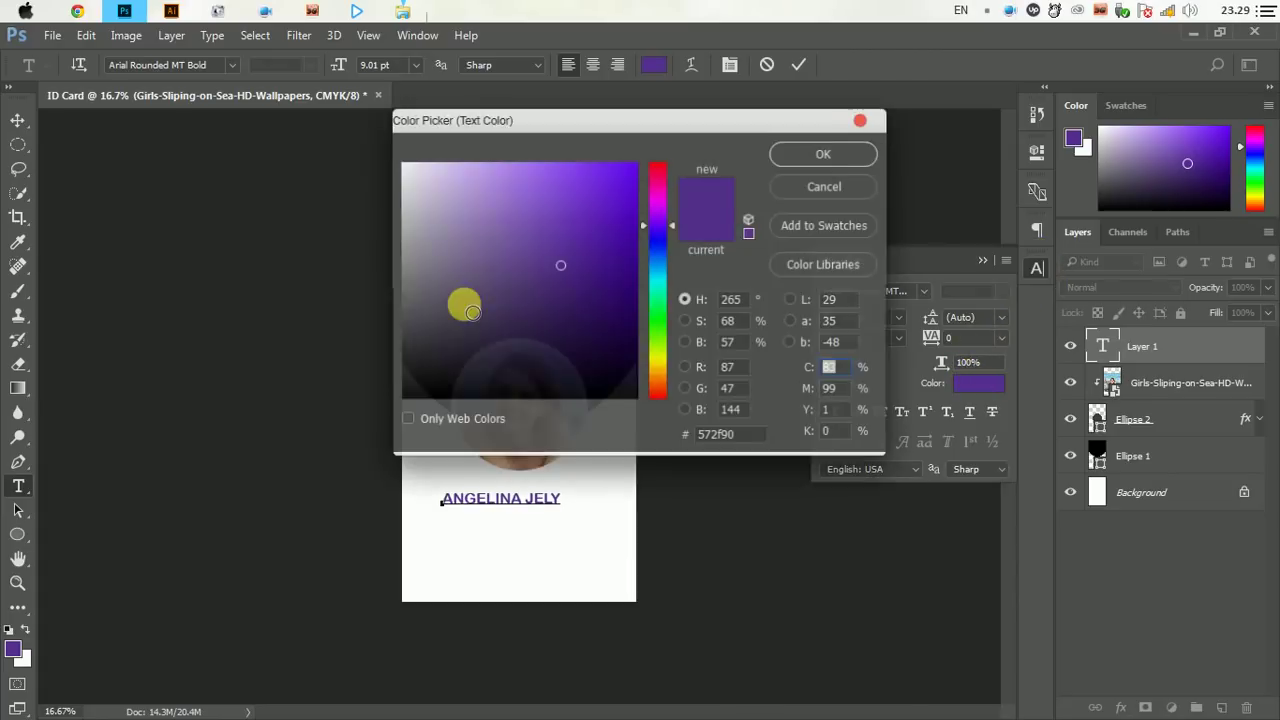
{"action": "left_click_drag", "start_coordinate": [648, 133], "coordinate": [886, 155]}
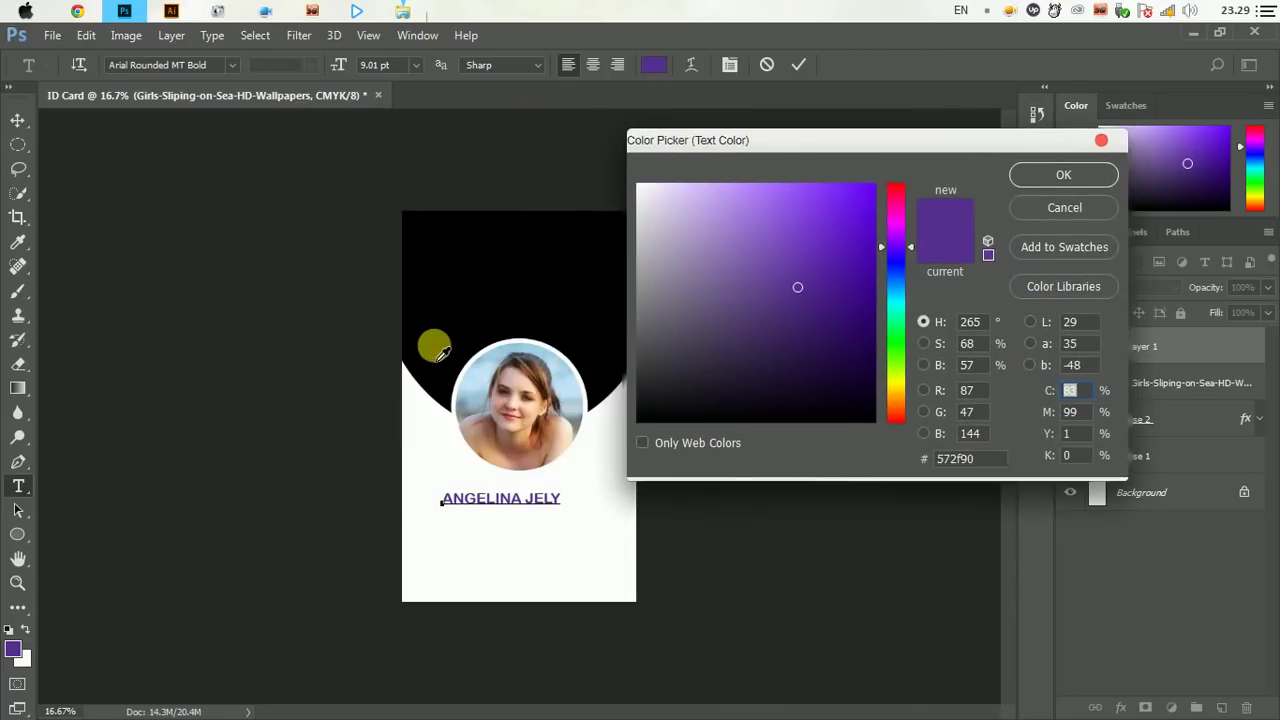
{"action": "left_click", "coordinate": [686, 391]}
{"action": "left_click", "coordinate": [639, 385]}
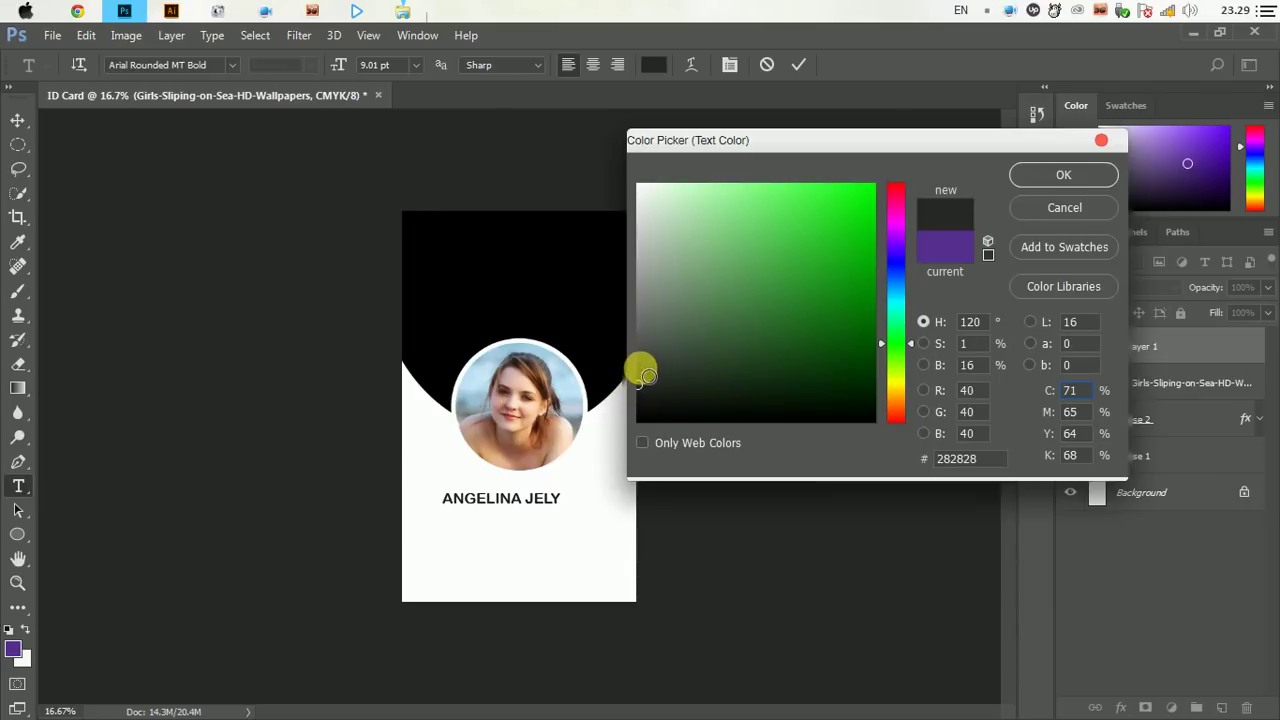
{"action": "left_click", "coordinate": [1063, 175]}
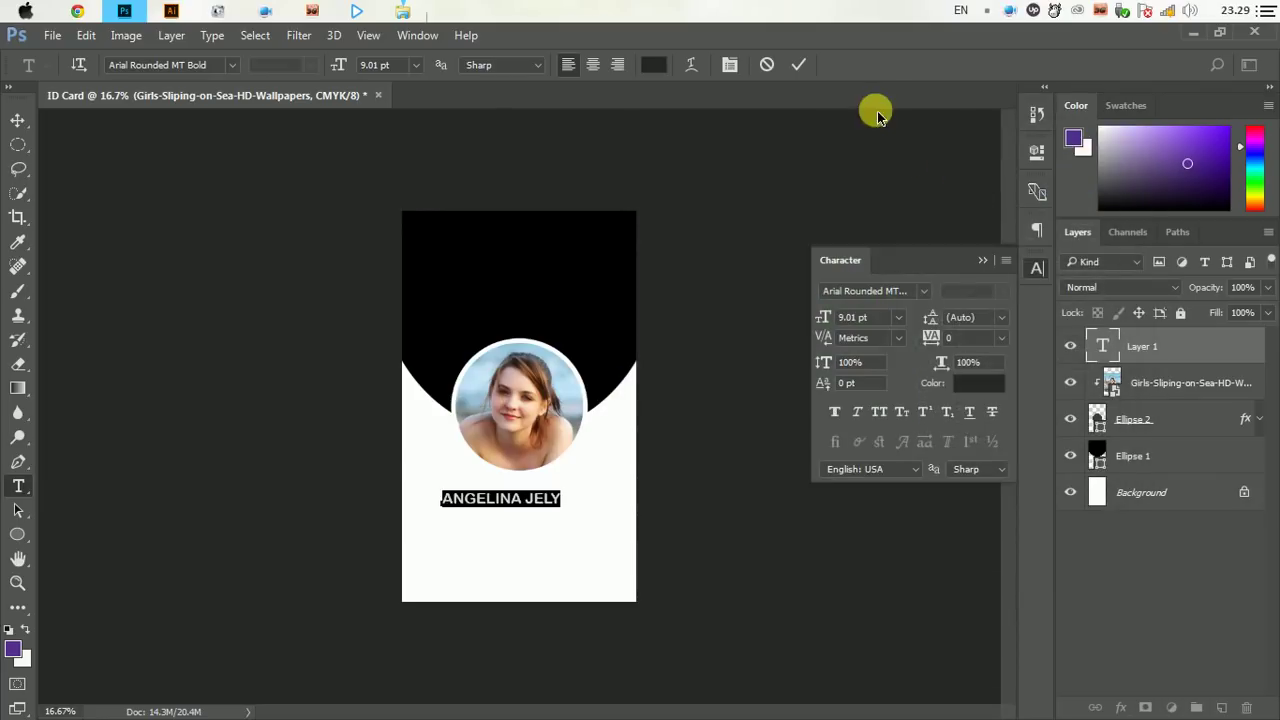
{"action": "left_click", "coordinate": [798, 67]}
Centre the name under the photo and start a second text line beneath it
{"action": "left_click", "coordinate": [18, 120]}
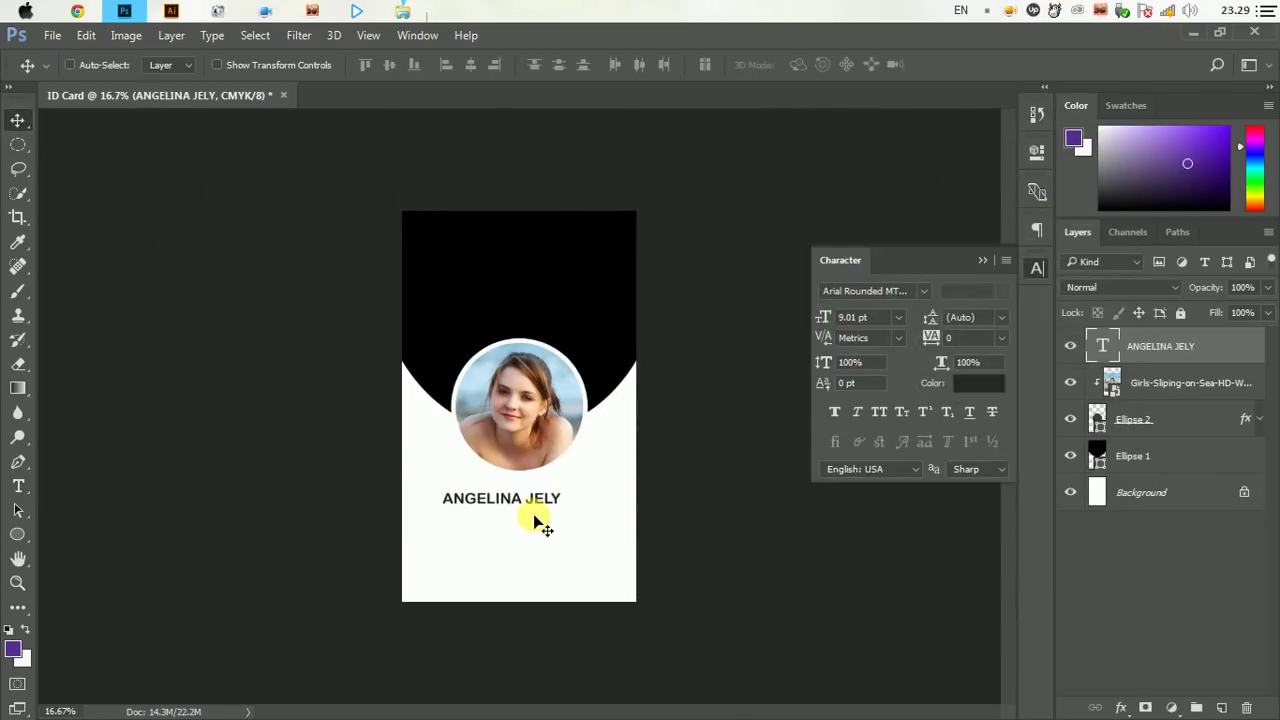
{"action": "left_click_drag", "start_coordinate": [534, 516], "coordinate": [547, 503]}
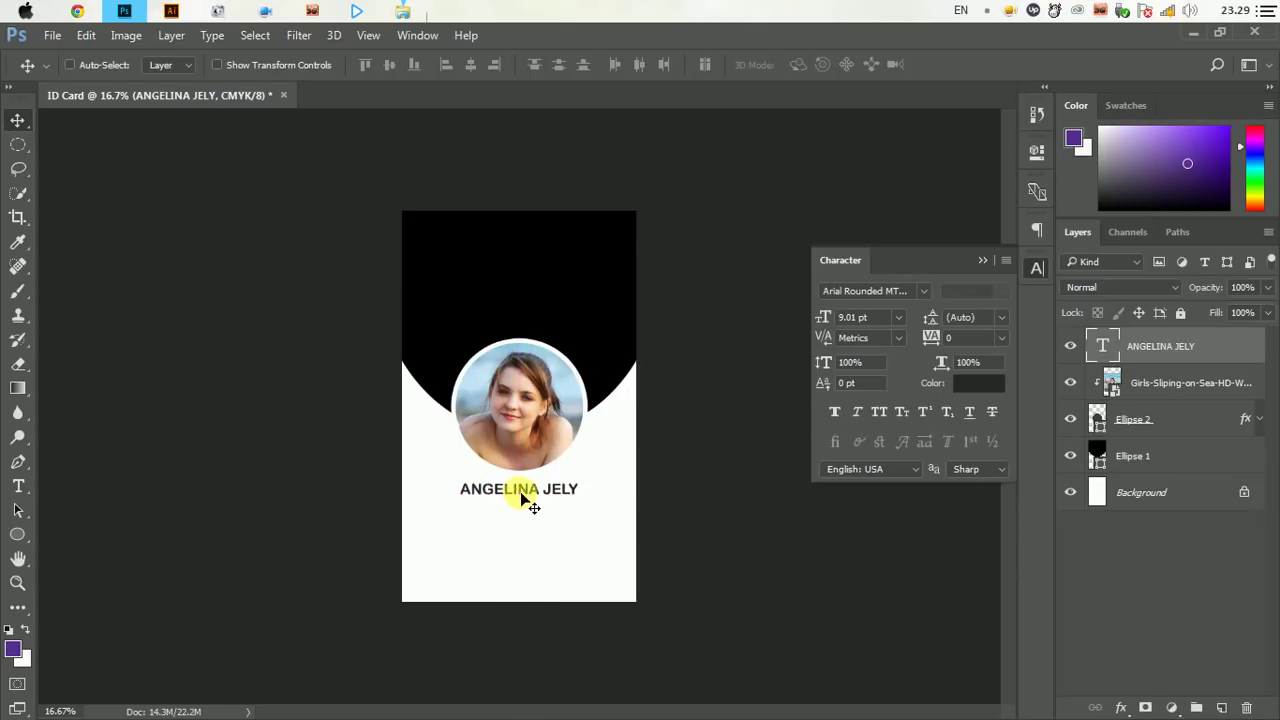
{"action": "left_click", "coordinate": [18, 487]}
{"action": "left_click", "coordinate": [471, 519]}
{"action": "type", "text": "Graphic Designer"}
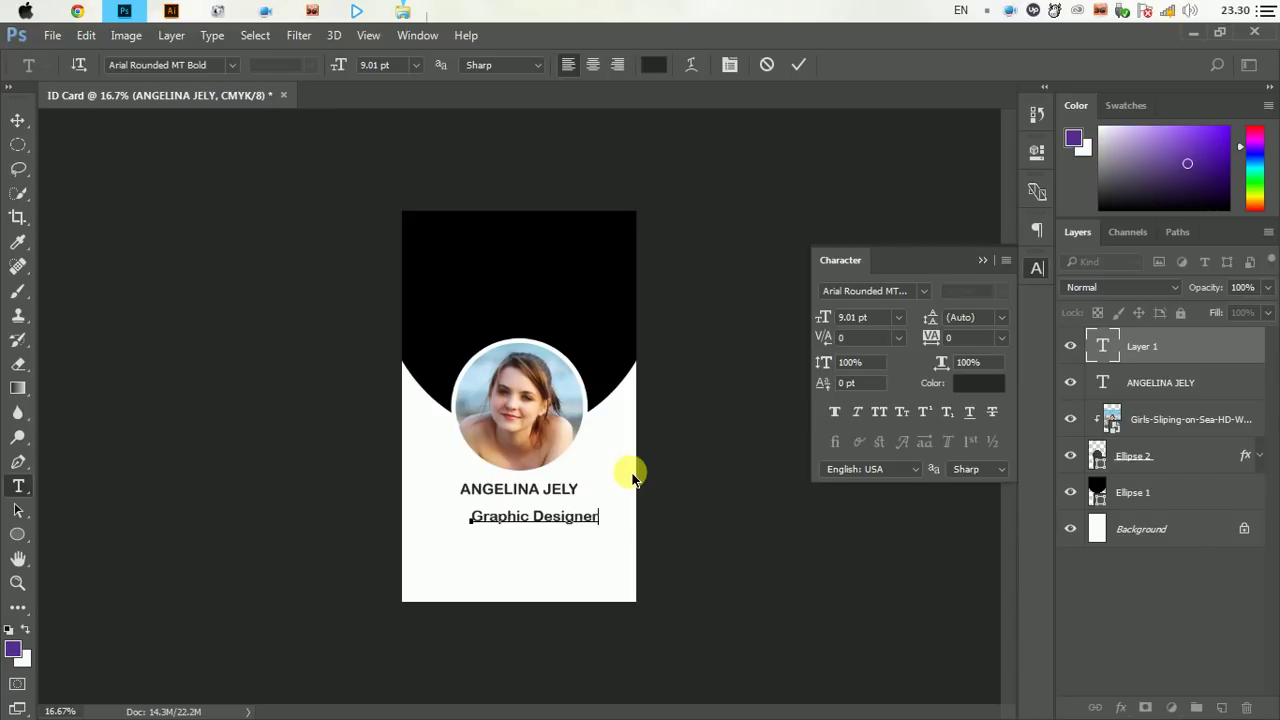
Shrink the 'Graphic Designer' subtitle to about 7 pt and commit it
{"action": "key", "text": "ctrl+a"}
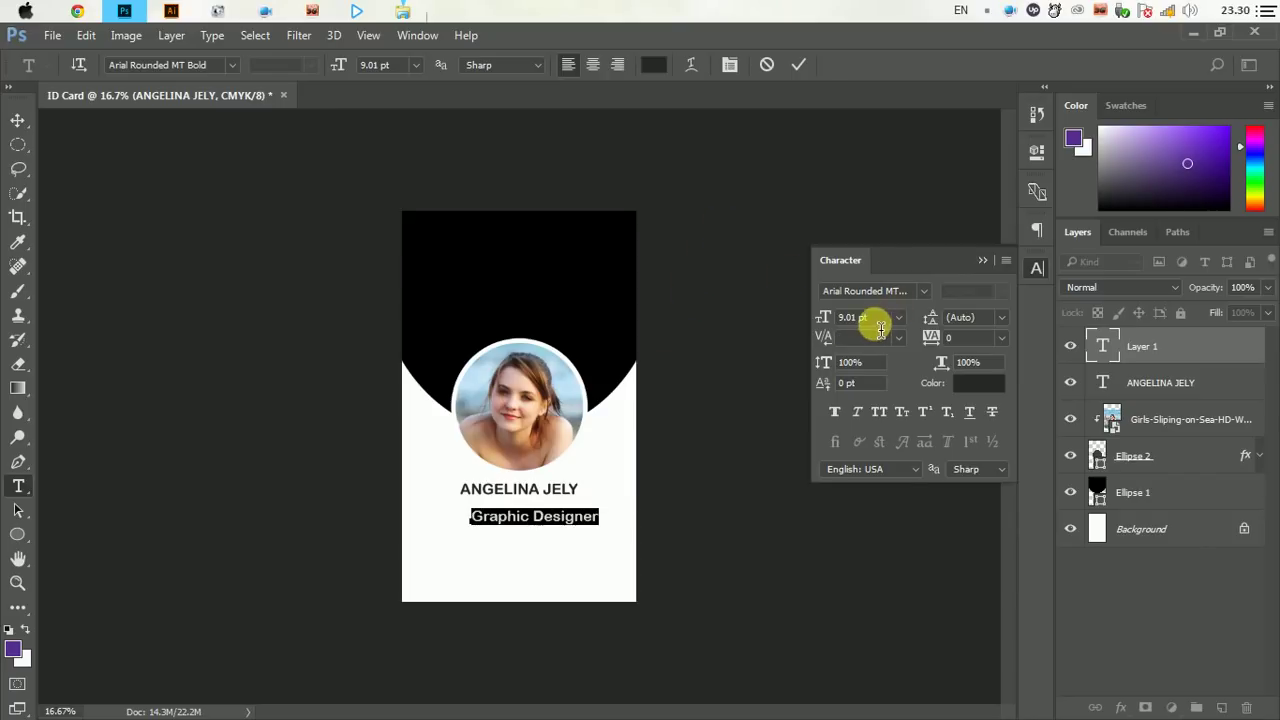
{"action": "left_click", "coordinate": [866, 320]}
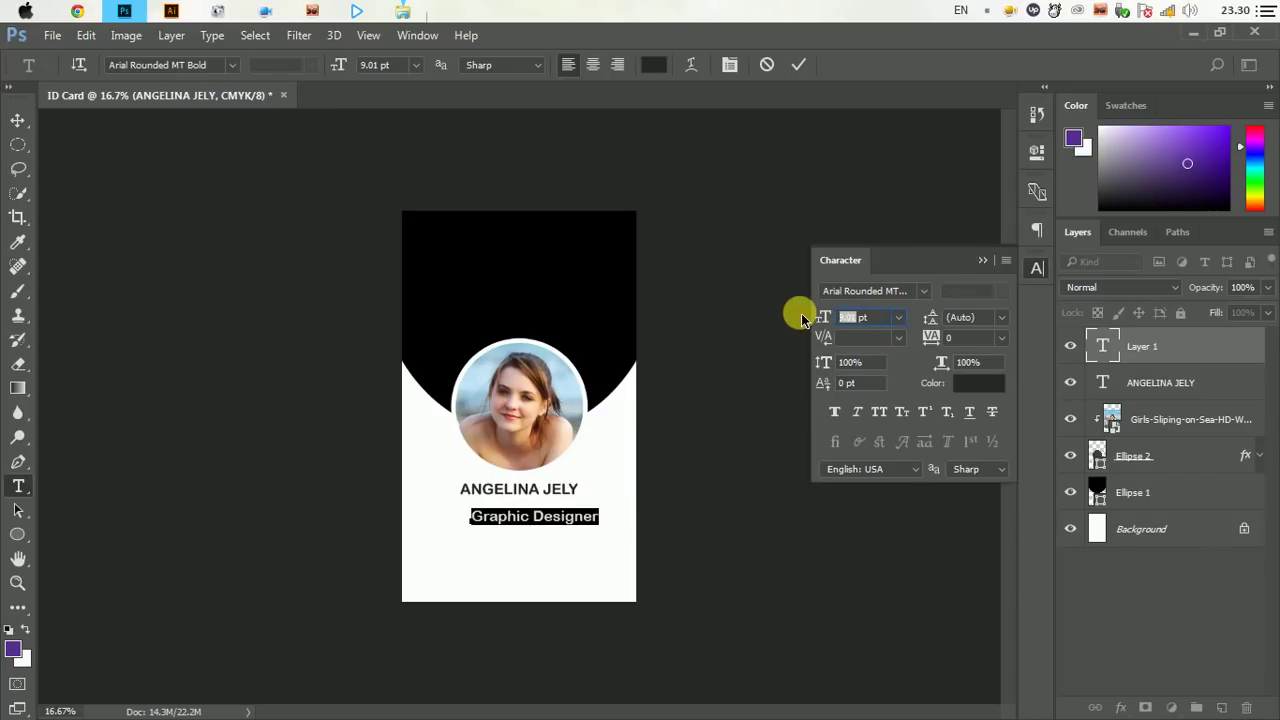
{"action": "type", "text": "8"}
{"action": "key", "text": "Return"}
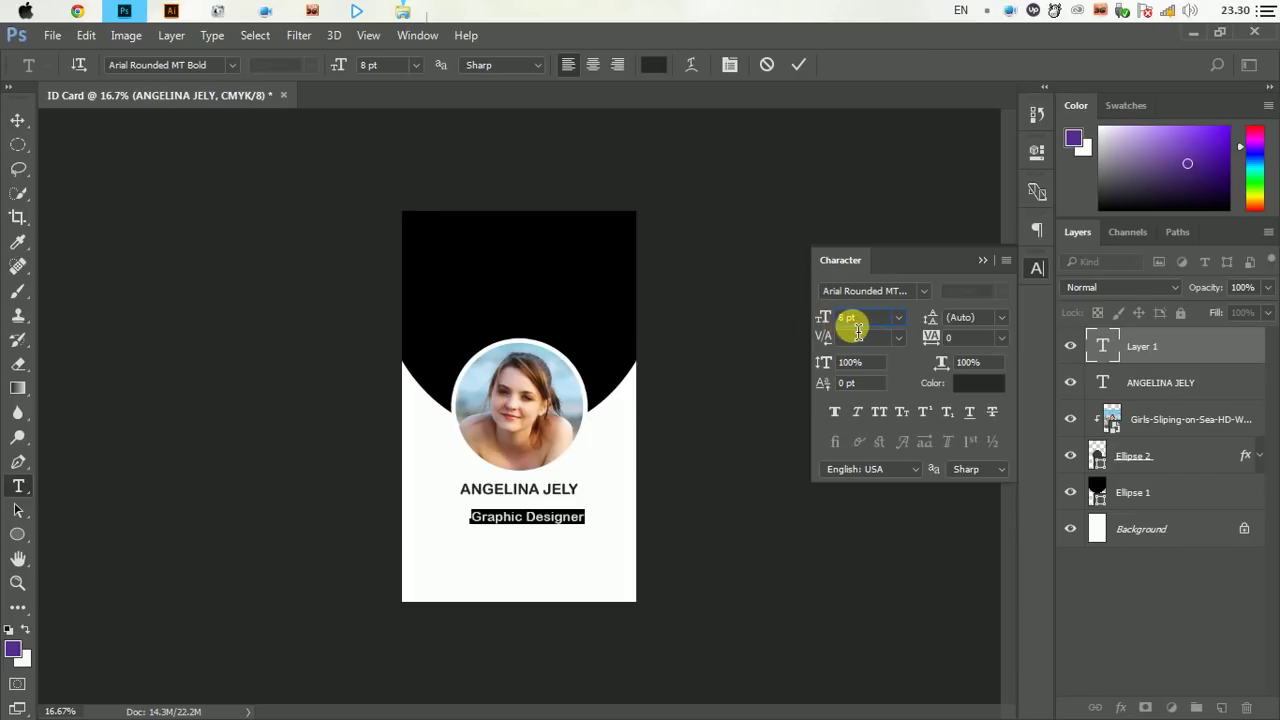
{"action": "double_click", "coordinate": [845, 318]}
{"action": "left_click_drag", "start_coordinate": [829, 320], "coordinate": [830, 322]}
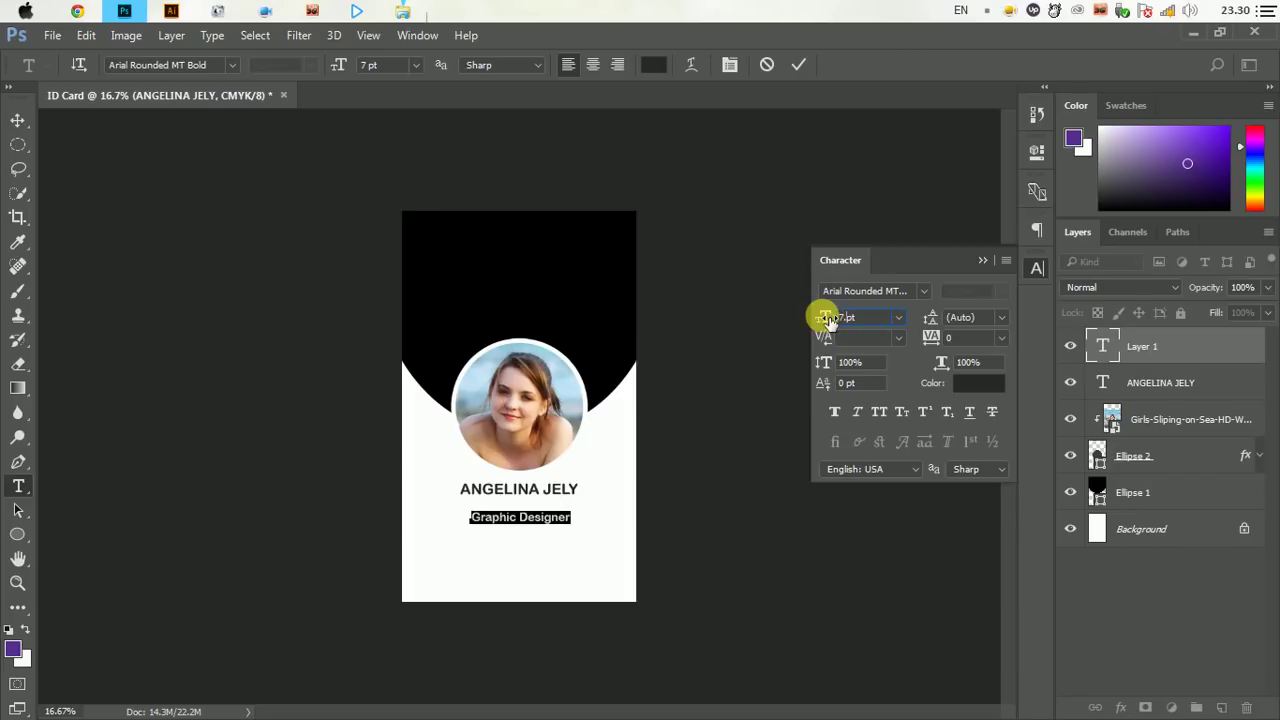
{"action": "type", "text": "7.8"}
{"action": "left_click", "coordinate": [845, 325]}
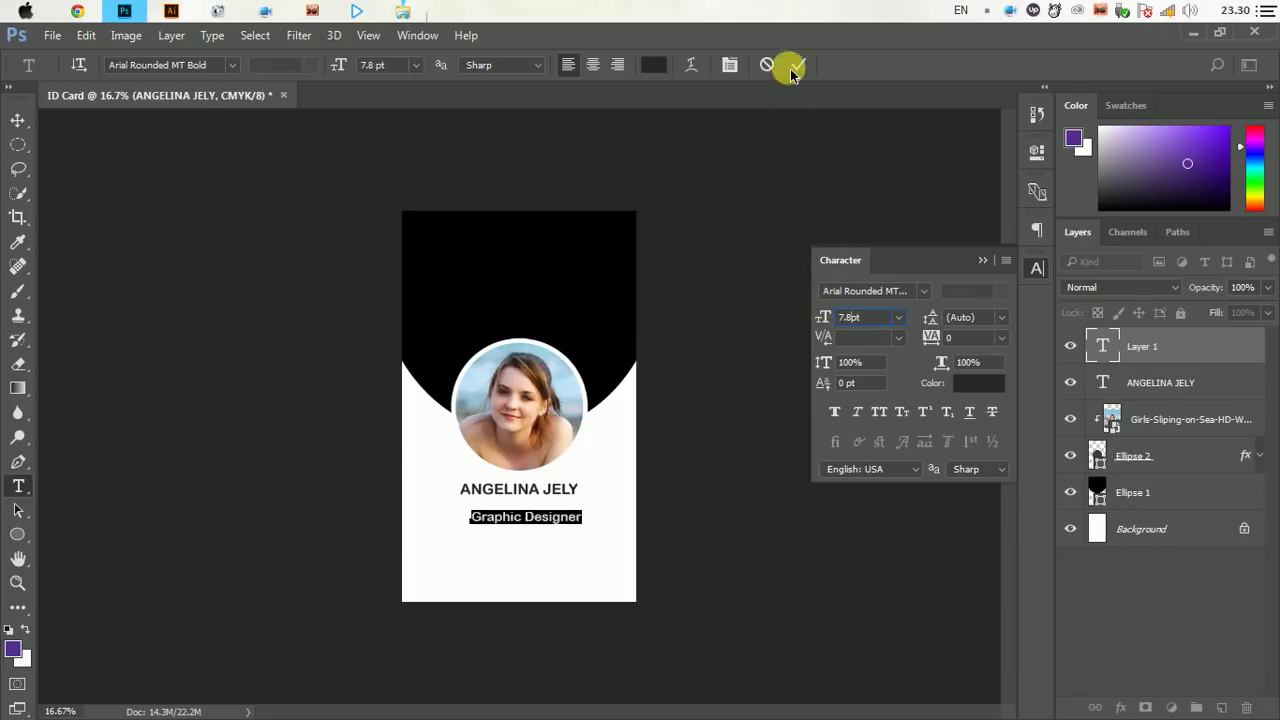
{"action": "left_click", "coordinate": [794, 68]}
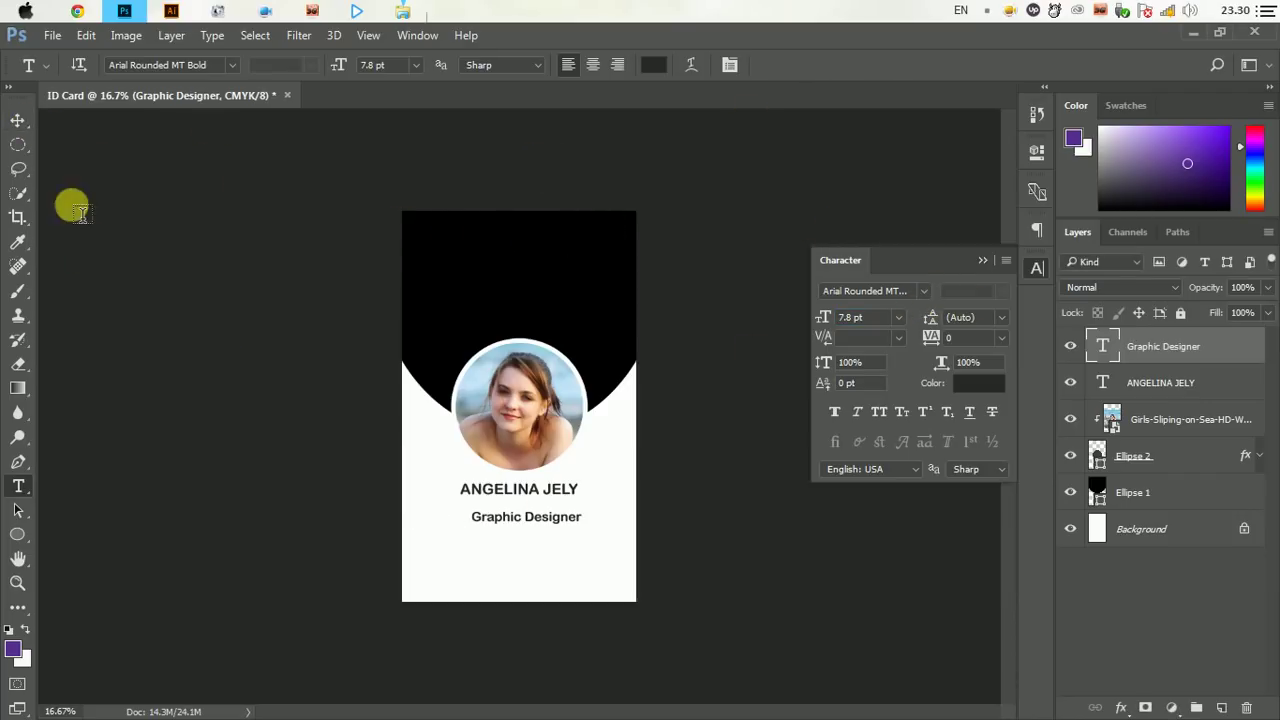
Centre the subtitle under the name, nudging it up and right at 7 pt
{"action": "left_click", "coordinate": [17, 120]}
{"action": "left_click_drag", "start_coordinate": [565, 527], "coordinate": [558, 519]}
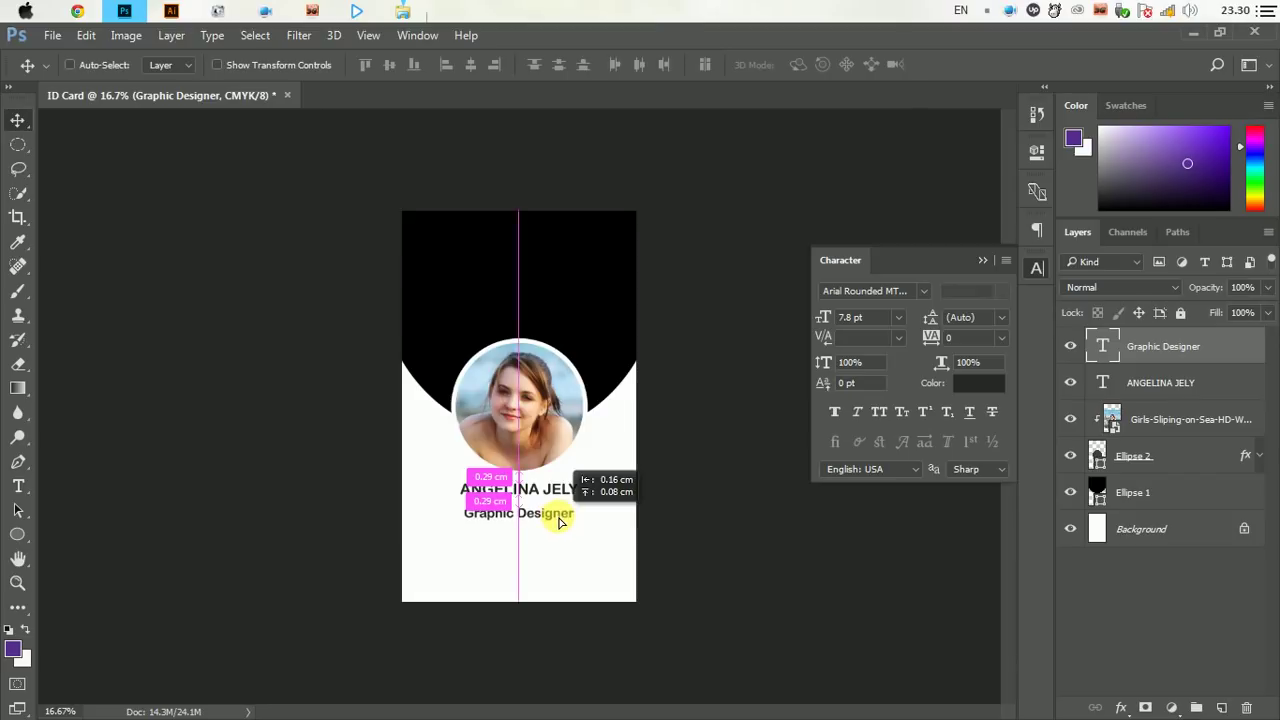
{"action": "key", "text": "shift+Up"}
{"action": "key", "text": "shift+Up"}
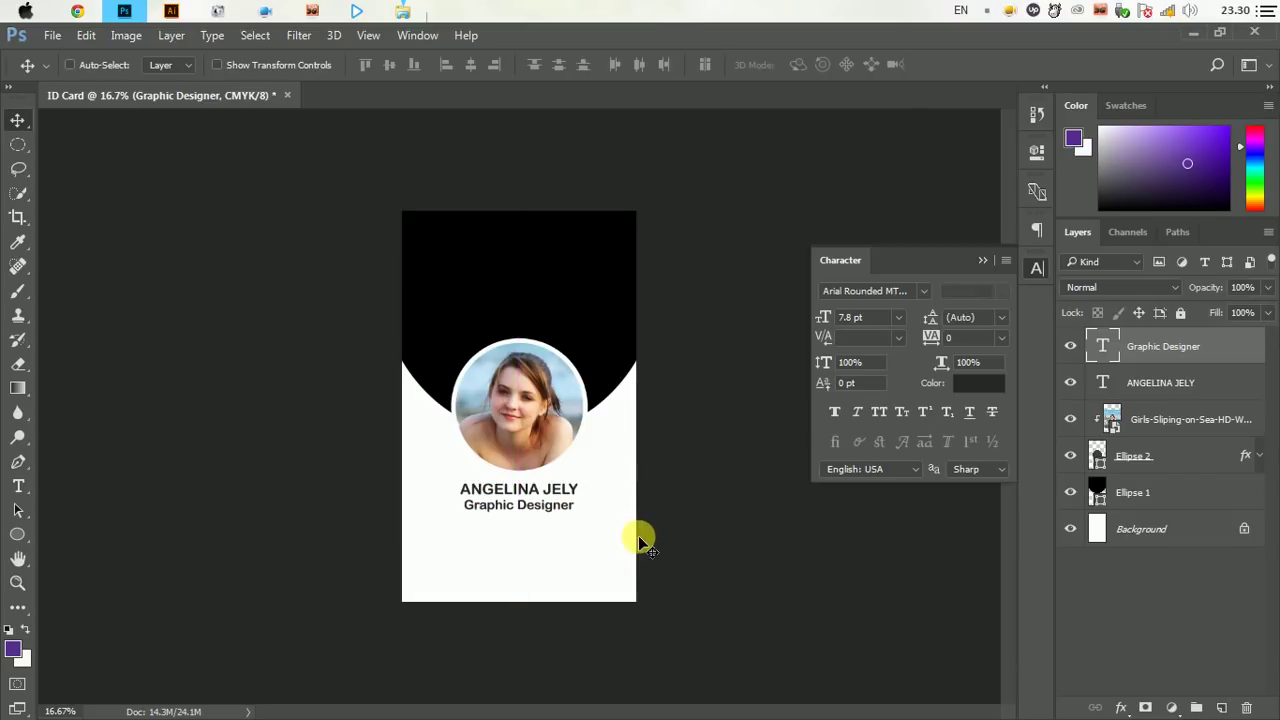
{"action": "key", "text": "shift+Up"}
{"action": "left_click_drag", "start_coordinate": [862, 345], "coordinate": [849, 346]}
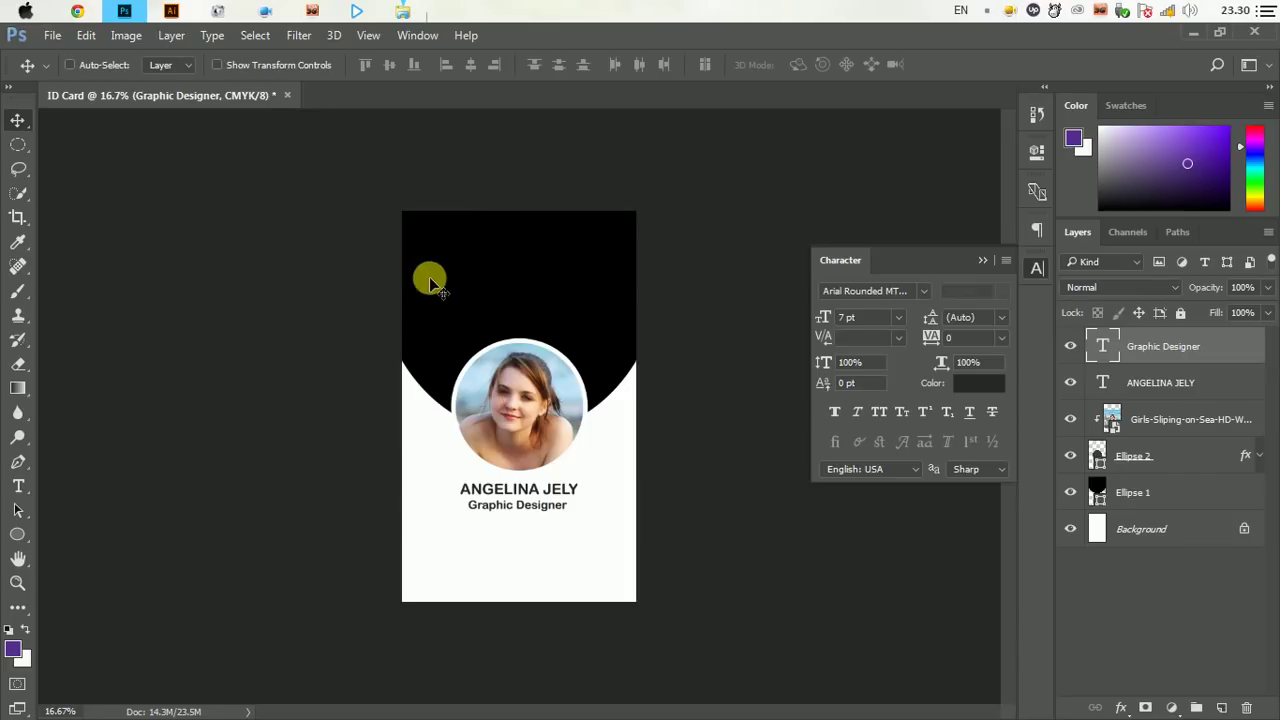
{"action": "key", "text": "shift+Right"}
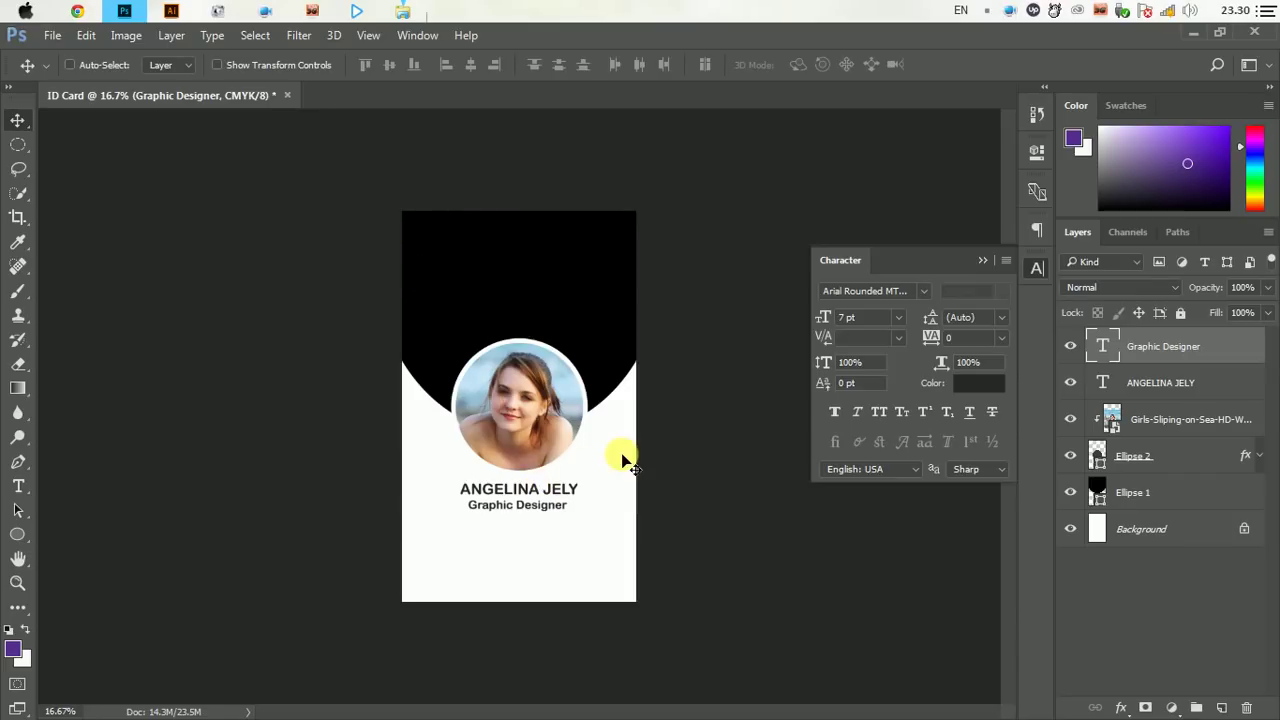
{"action": "key", "text": "shift+Right"}
Draw a black 918 × 145 px rounded bar with 10 px corners below Graphic Designer
{"action": "right_click", "coordinate": [25, 545]}
{"action": "left_click", "coordinate": [103, 553]}
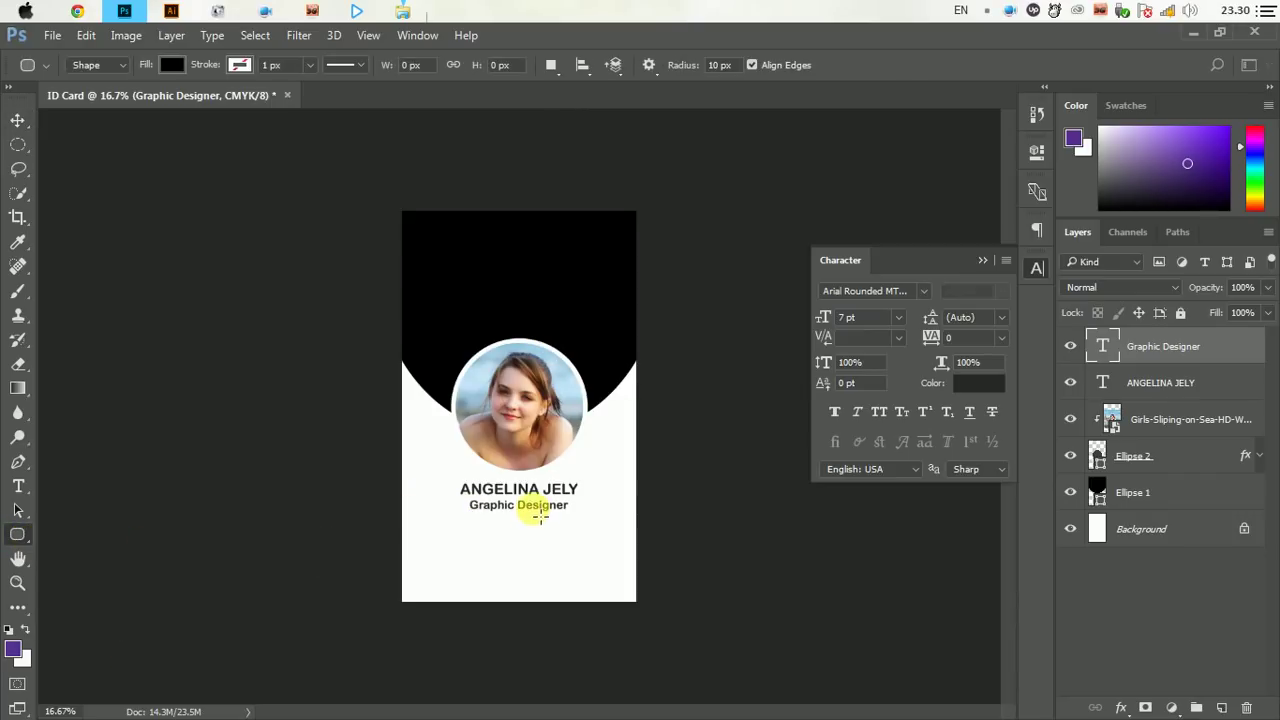
{"action": "left_click_drag", "start_coordinate": [446, 518], "coordinate": [596, 544]}
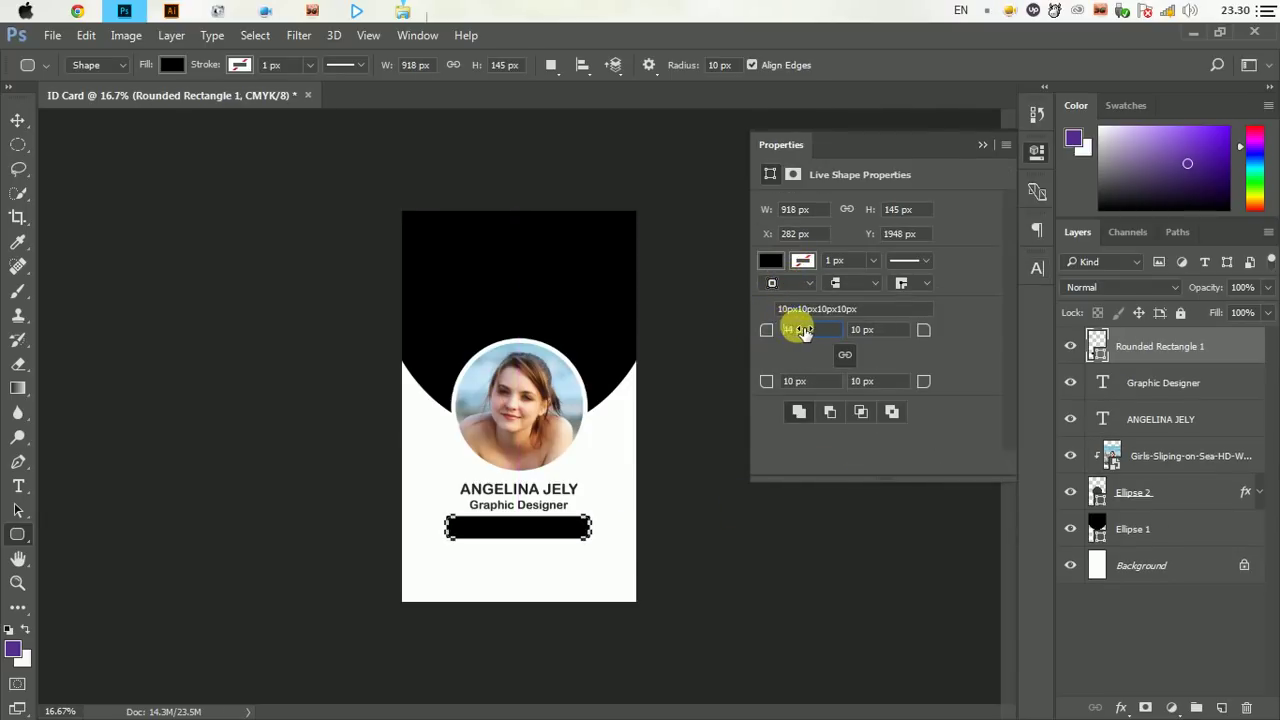
{"action": "left_click", "coordinate": [982, 144]}
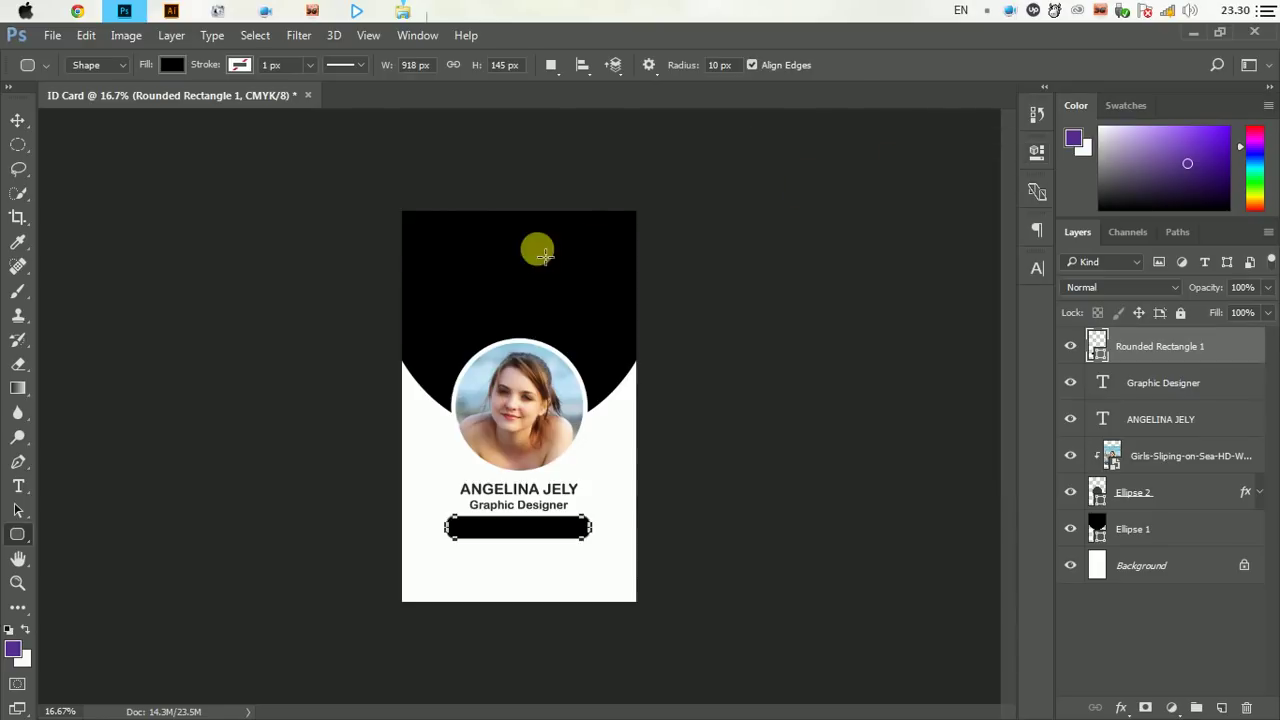
{"action": "left_click", "coordinate": [18, 120]}
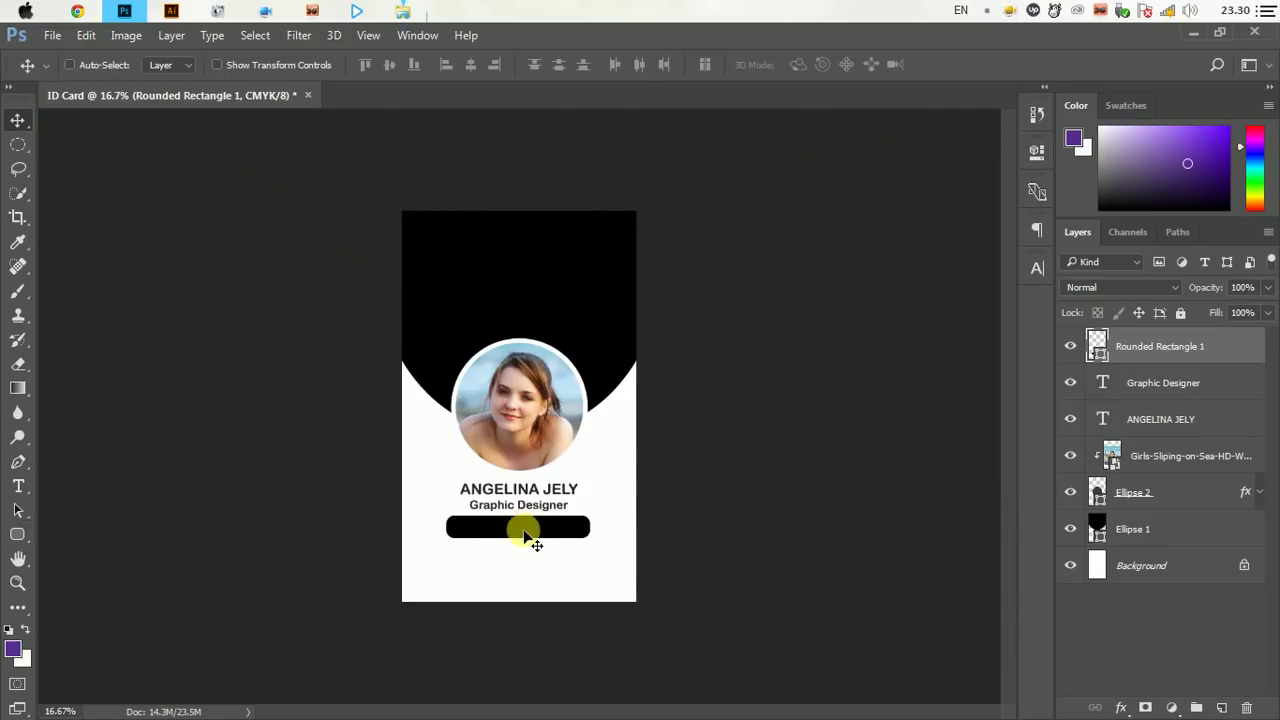
Centre the black bar horizontally and shift the Graphic Designer text slightly left
{"action": "left_click_drag", "start_coordinate": [540, 540], "coordinate": [541, 538]}
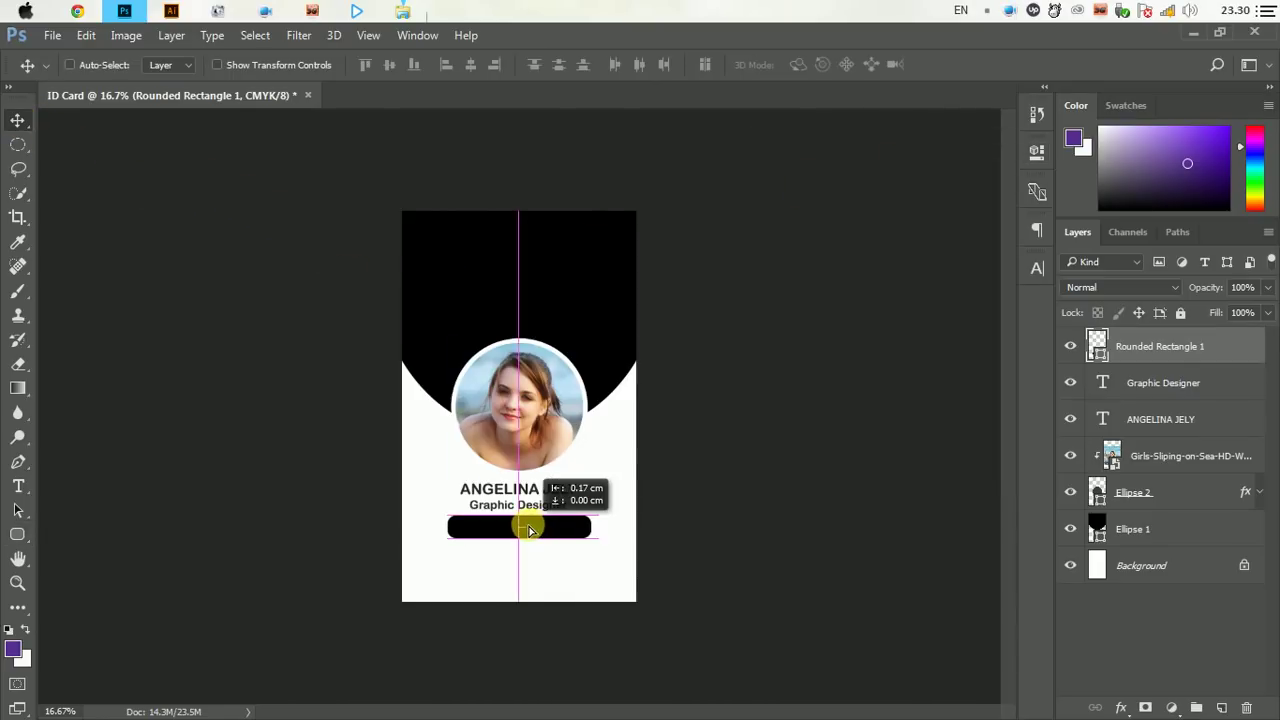
{"action": "right_click", "coordinate": [525, 513]}
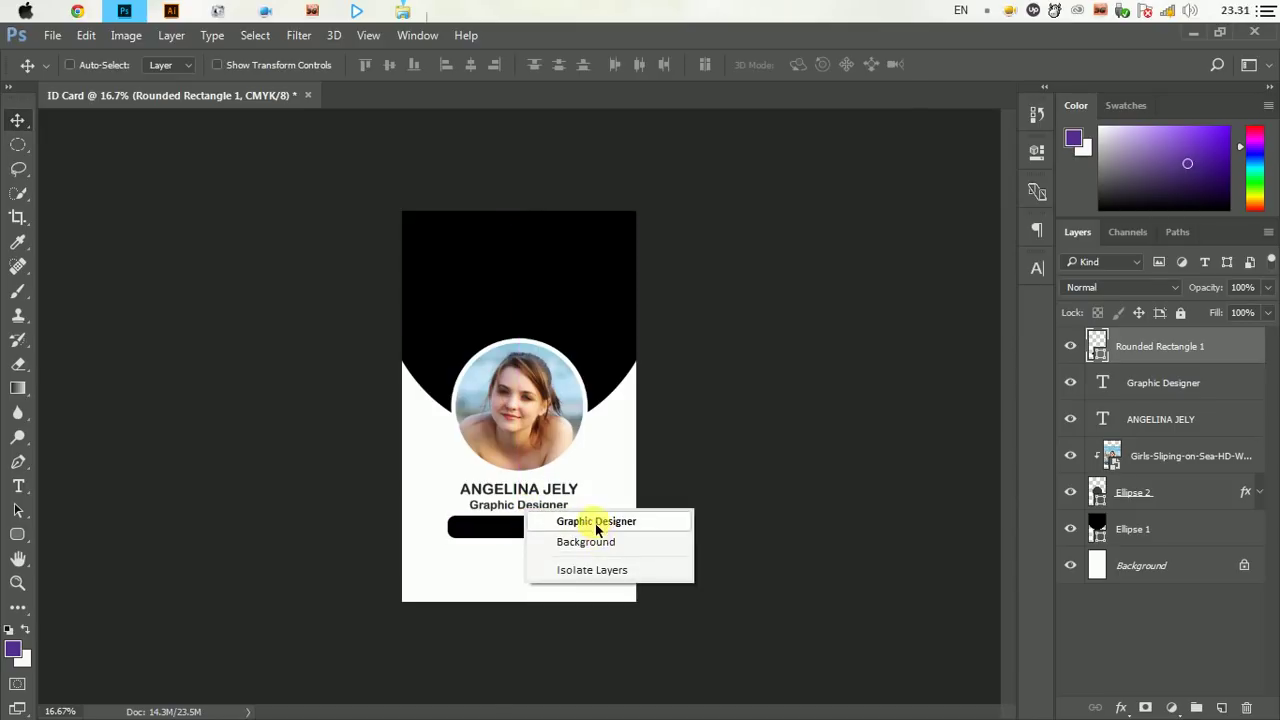
{"action": "left_click", "coordinate": [562, 521]}
{"action": "mouse_move", "coordinate": [554, 509]}
{"action": "left_mouse_down"}
{"action": "mouse_move", "coordinate": [543, 507]}
{"action": "mouse_move", "coordinate": [556, 508]}
{"action": "left_mouse_up"}
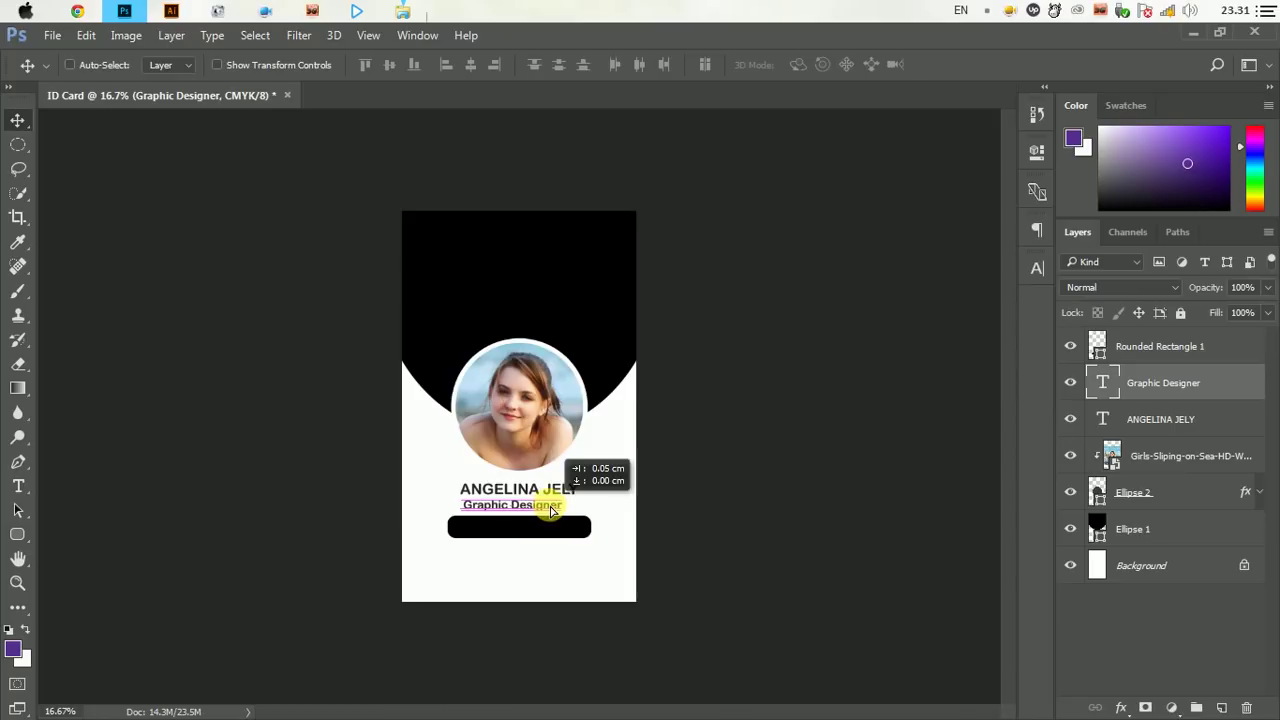
{"action": "right_click", "coordinate": [545, 492]}
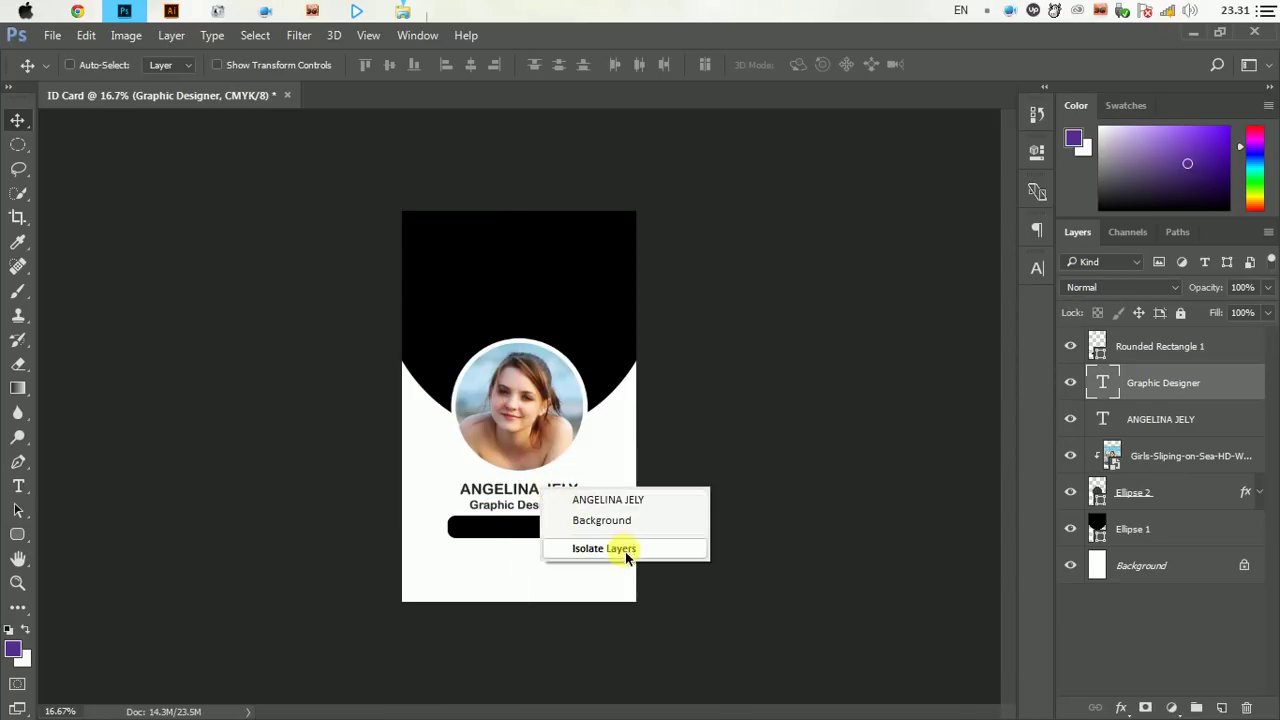
{"action": "left_click", "coordinate": [601, 501]}
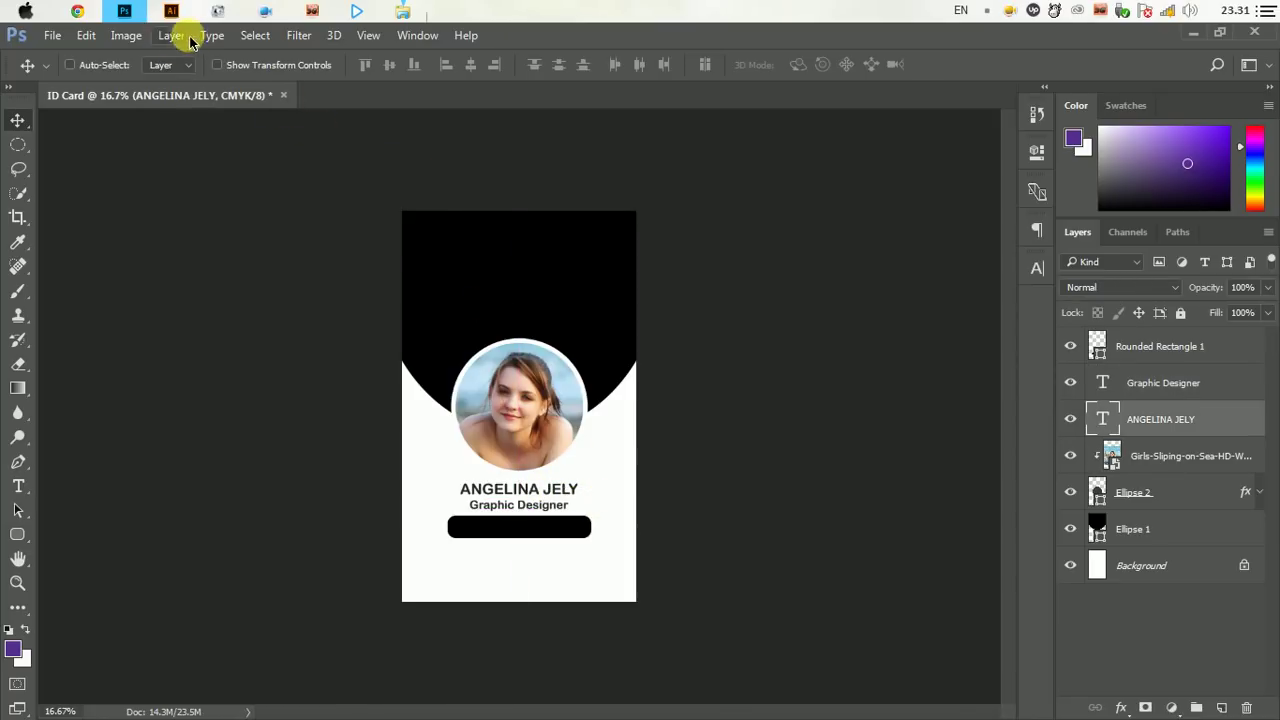
Select all then deselect the canvas, and select the Rounded Rectangle 1 layer with Auto-Select
{"action": "left_click", "coordinate": [255, 35]}
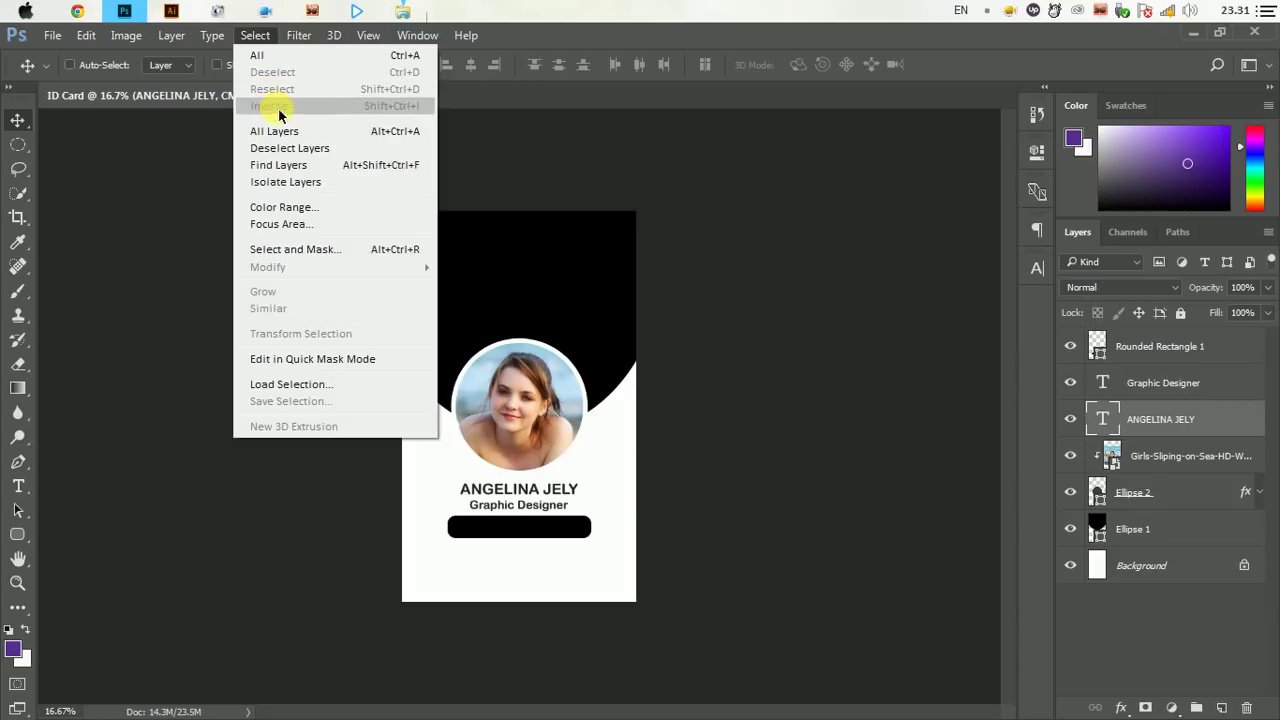
{"action": "left_click", "coordinate": [270, 55]}
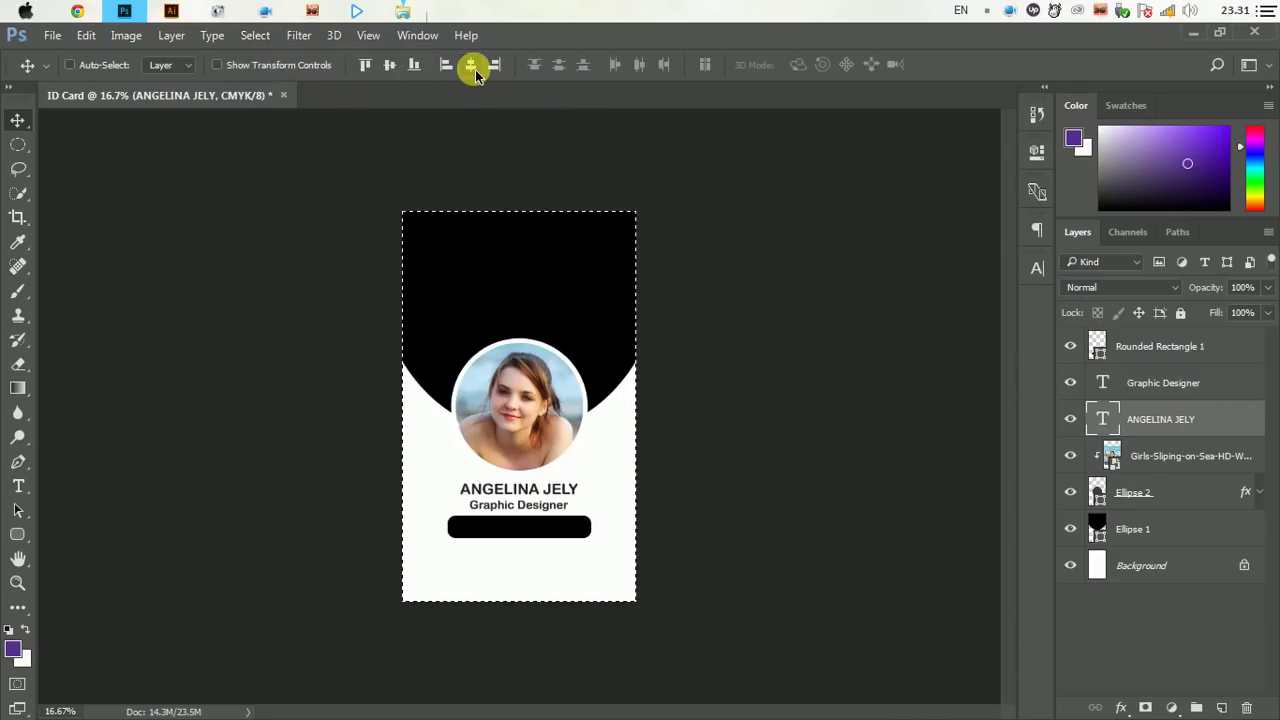
{"action": "left_click", "coordinate": [256, 36]}
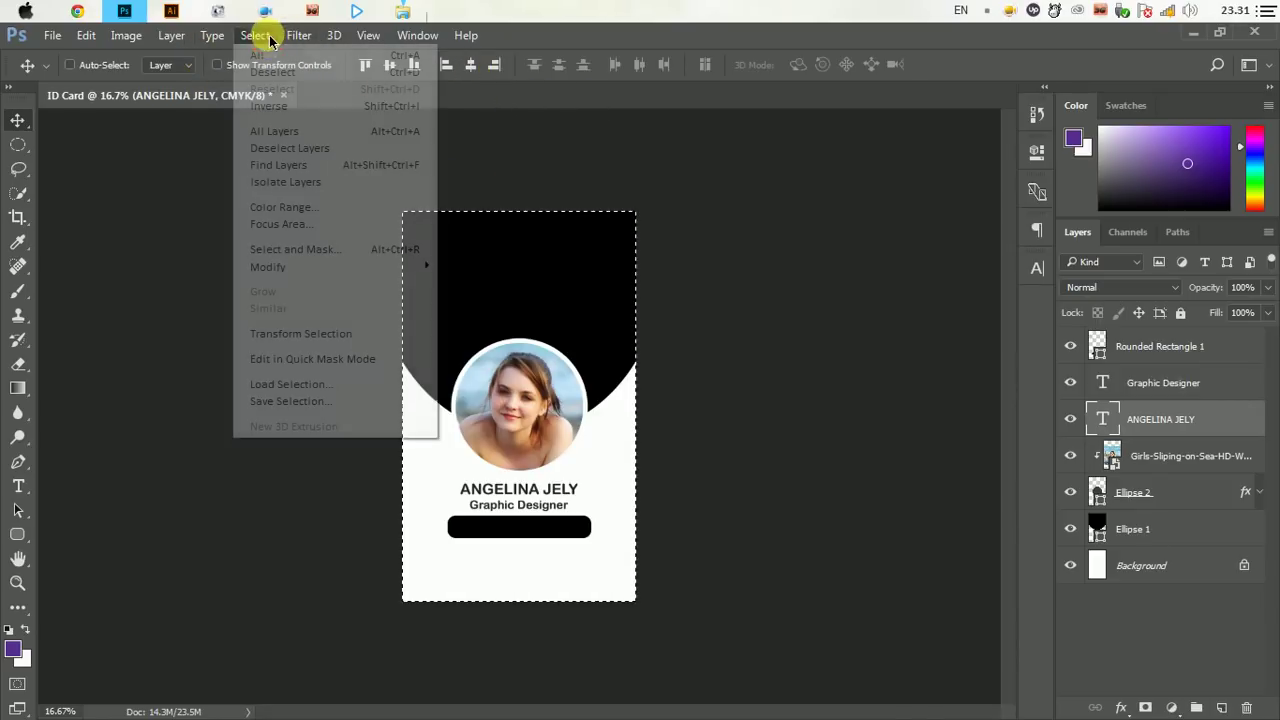
{"action": "left_click", "coordinate": [283, 75]}
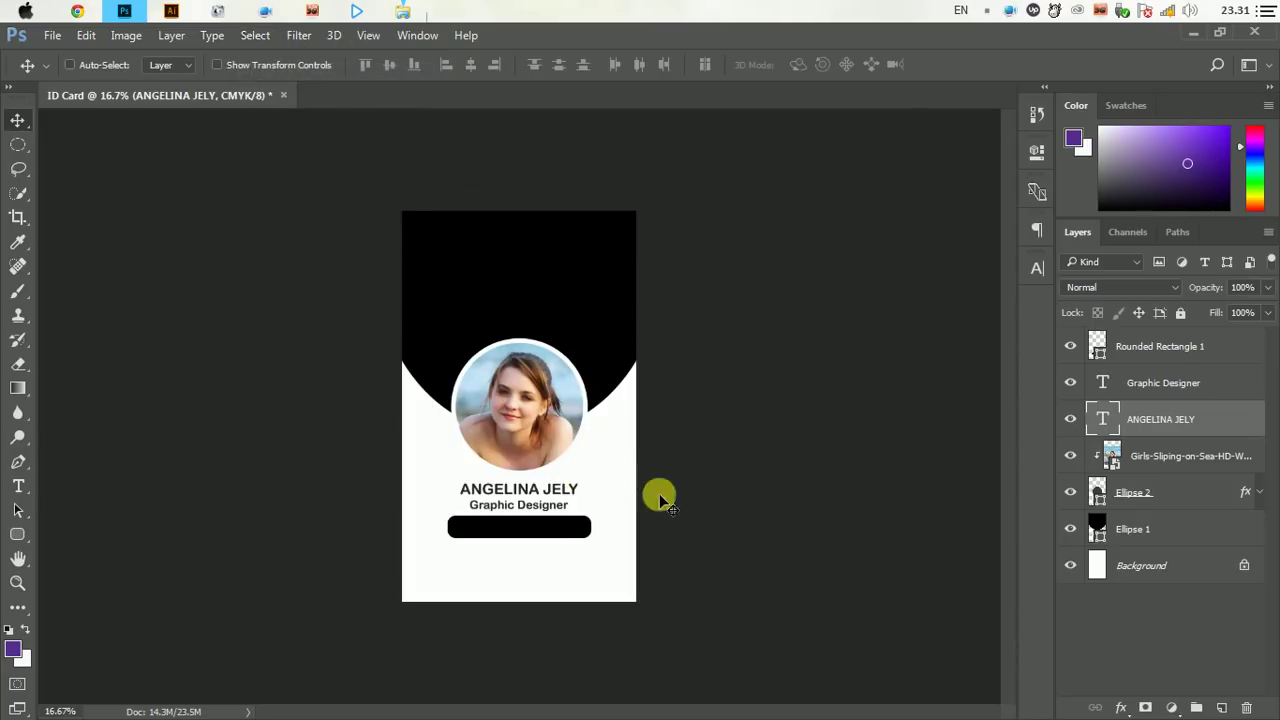
{"action": "left_click", "coordinate": [1140, 346]}
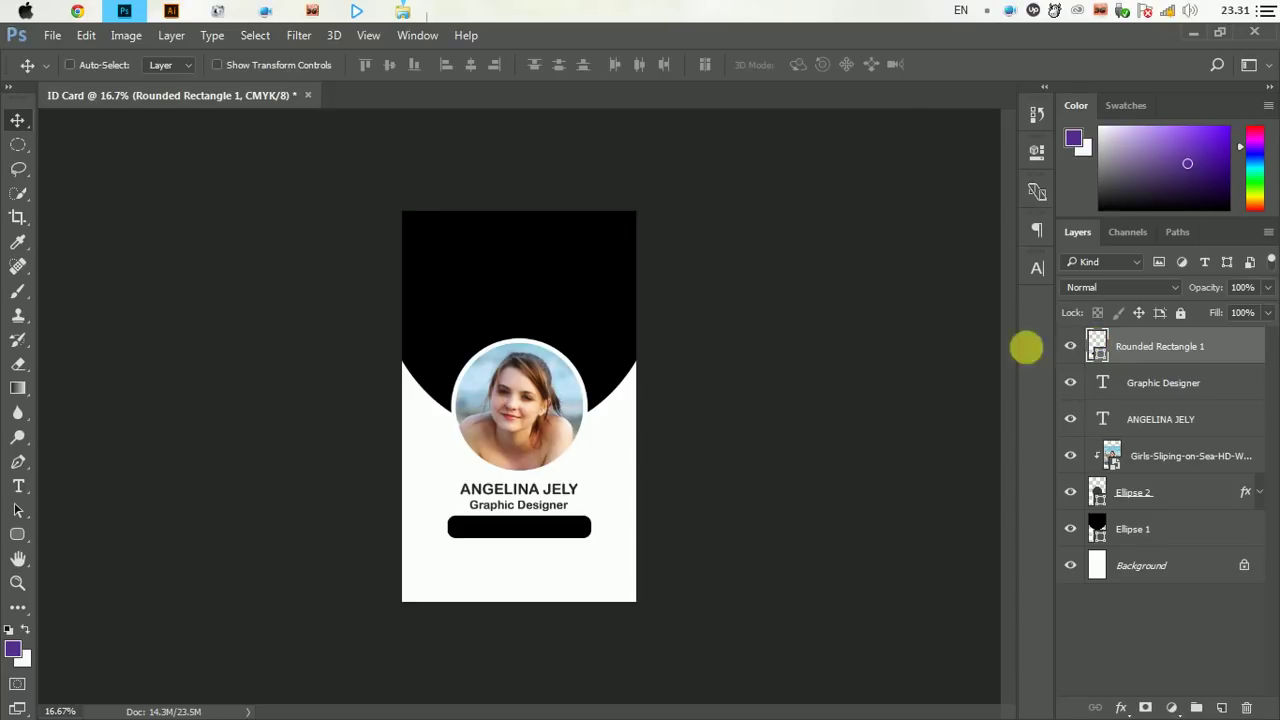
{"action": "key", "text": "ctrl"}
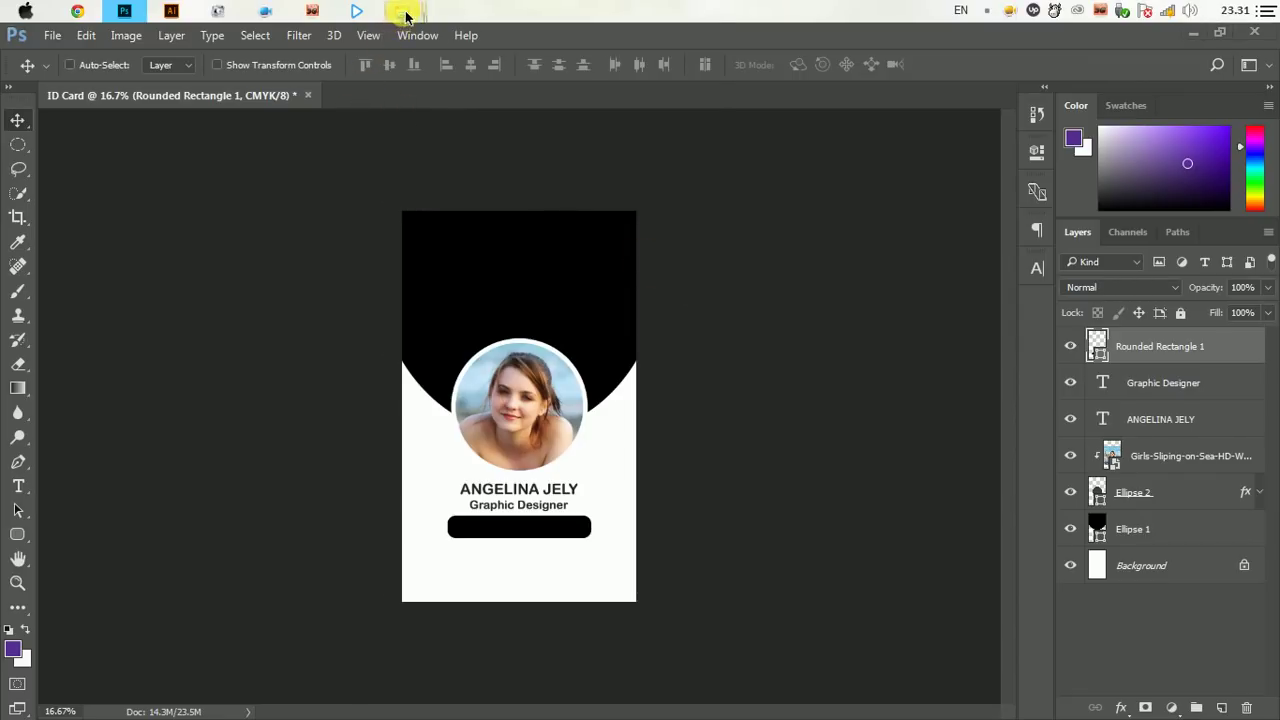
In Explorer, navigate to Sample Works > Illustrator > Backgrounds > Blue-geometric-technological-background
{"action": "mouse_move", "coordinate": [402, 11]}
{"action": "left_click", "coordinate": [634, 98]}
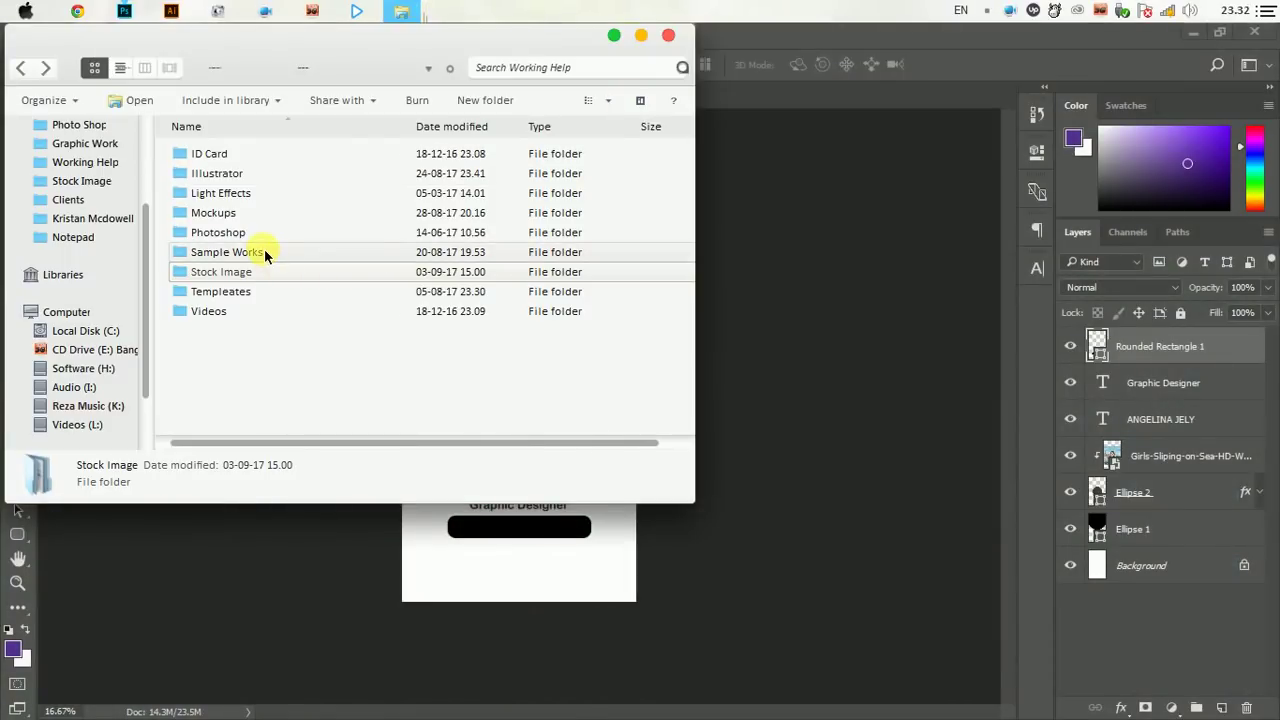
{"action": "left_click", "coordinate": [258, 252]}
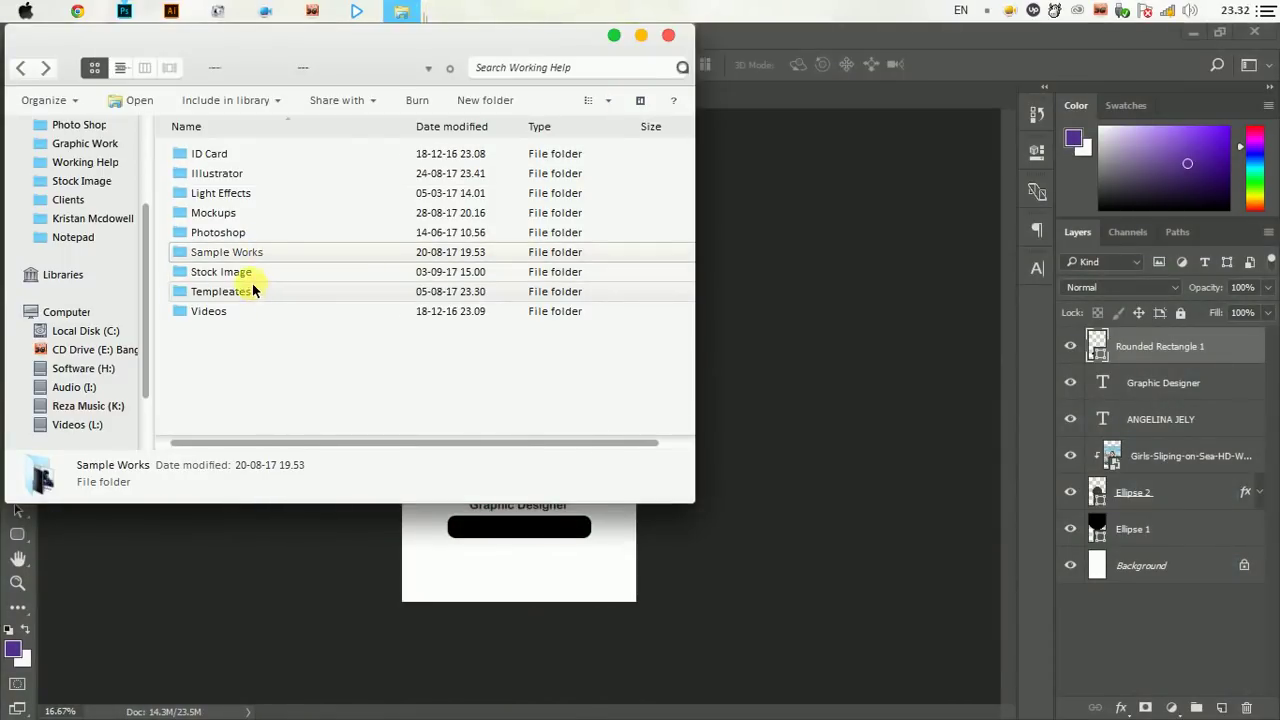
{"action": "double_click", "coordinate": [247, 180]}
{"action": "double_click", "coordinate": [249, 163]}
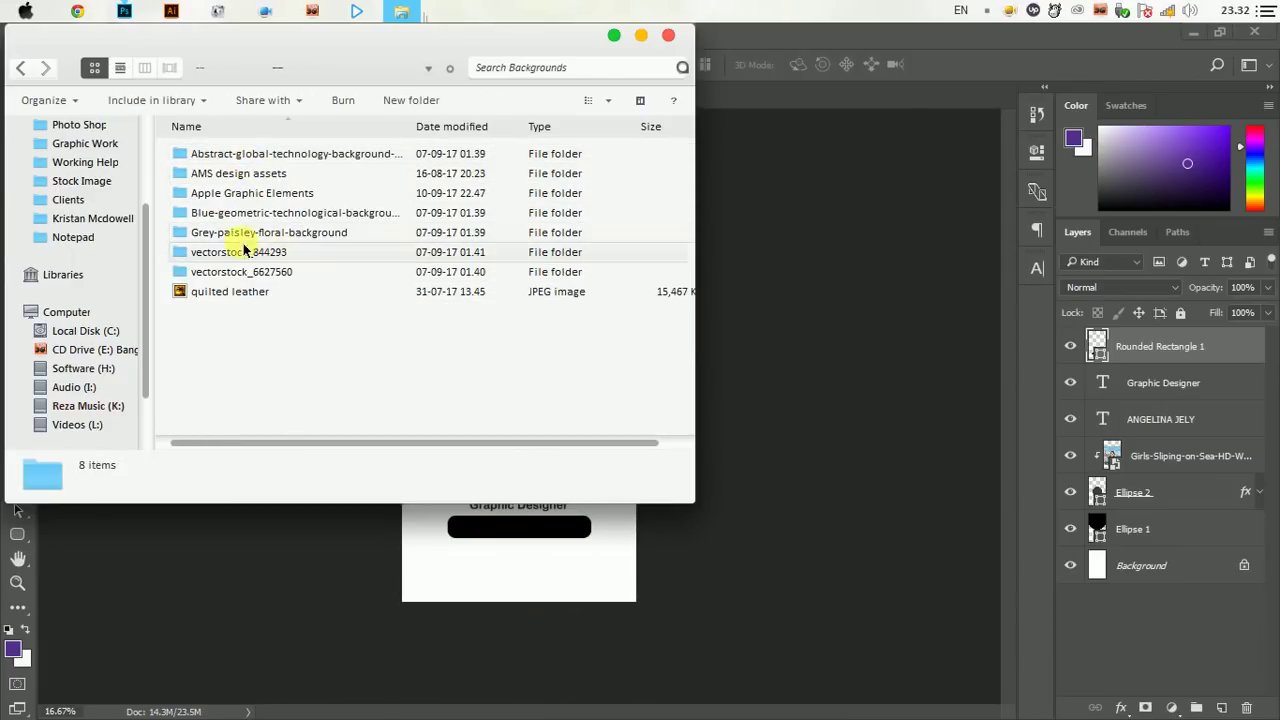
{"action": "left_click", "coordinate": [246, 212]}
{"action": "double_click", "coordinate": [246, 212]}
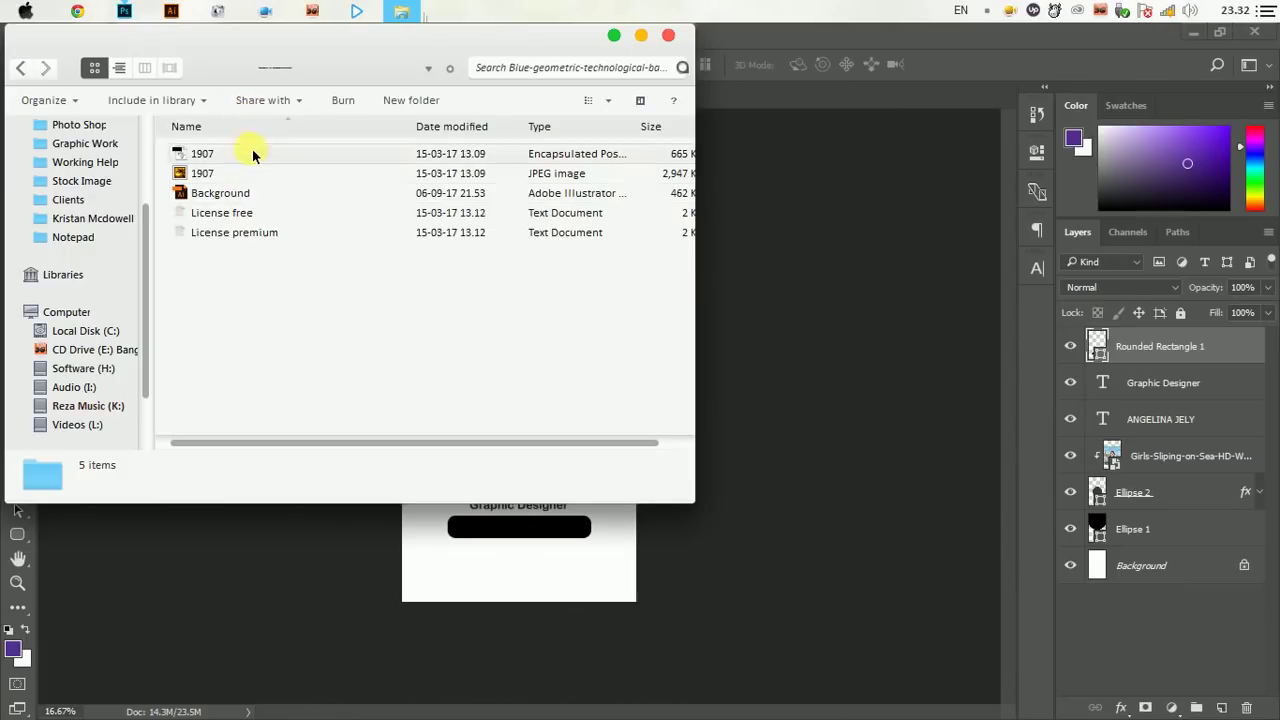
Open 1907.eps from that folder in Illustrator
{"action": "left_click_drag", "start_coordinate": [286, 43], "coordinate": [441, 66]}
{"action": "left_click", "coordinate": [357, 195]}
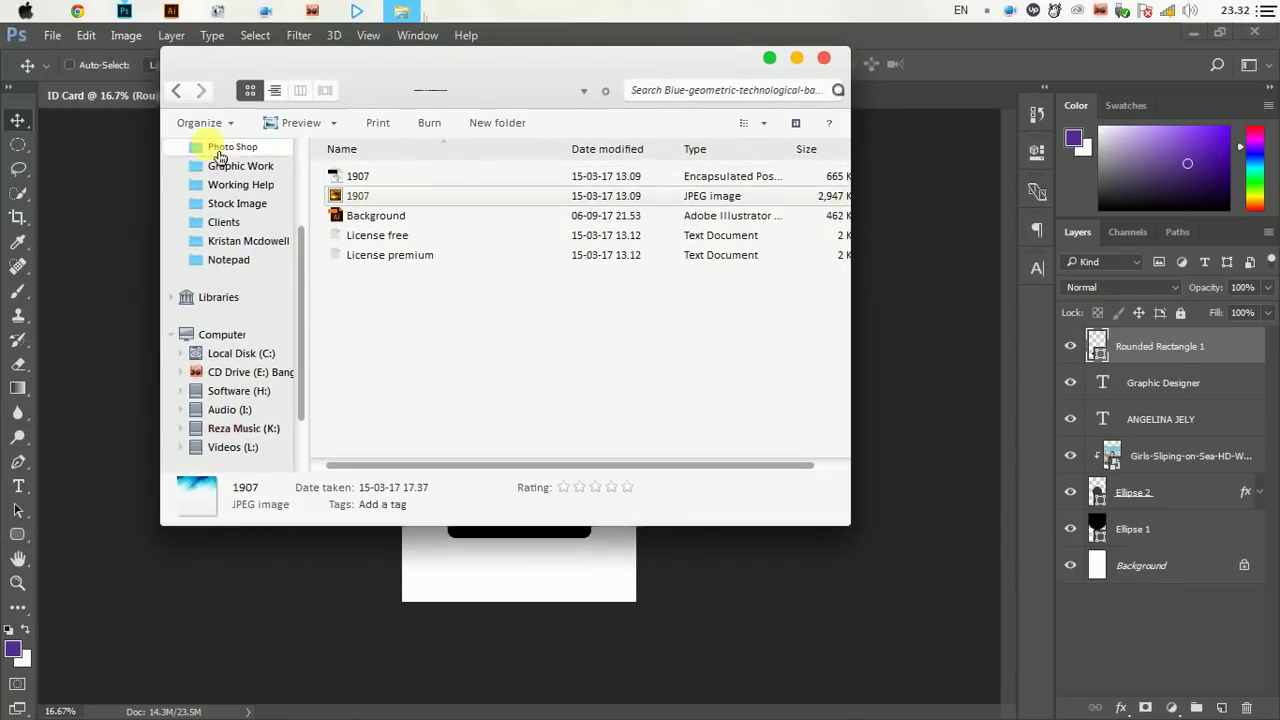
{"action": "left_click", "coordinate": [379, 178]}
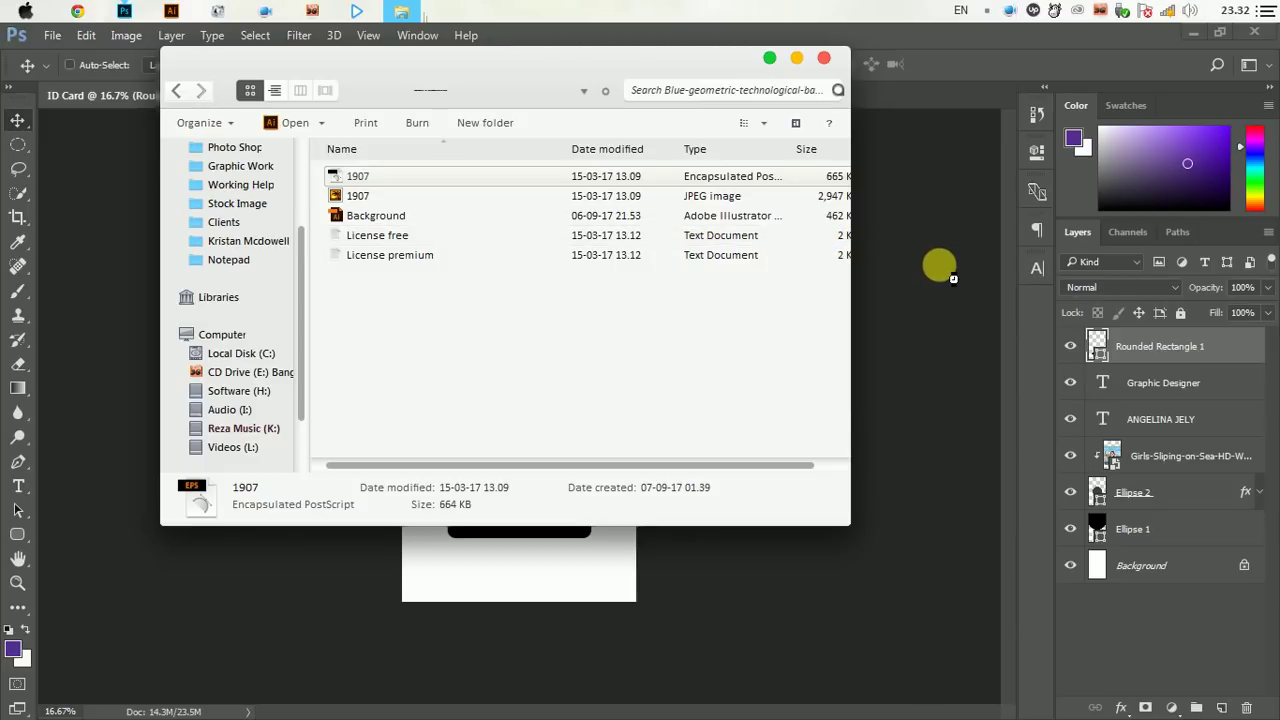
{"action": "left_click", "coordinate": [843, 330]}
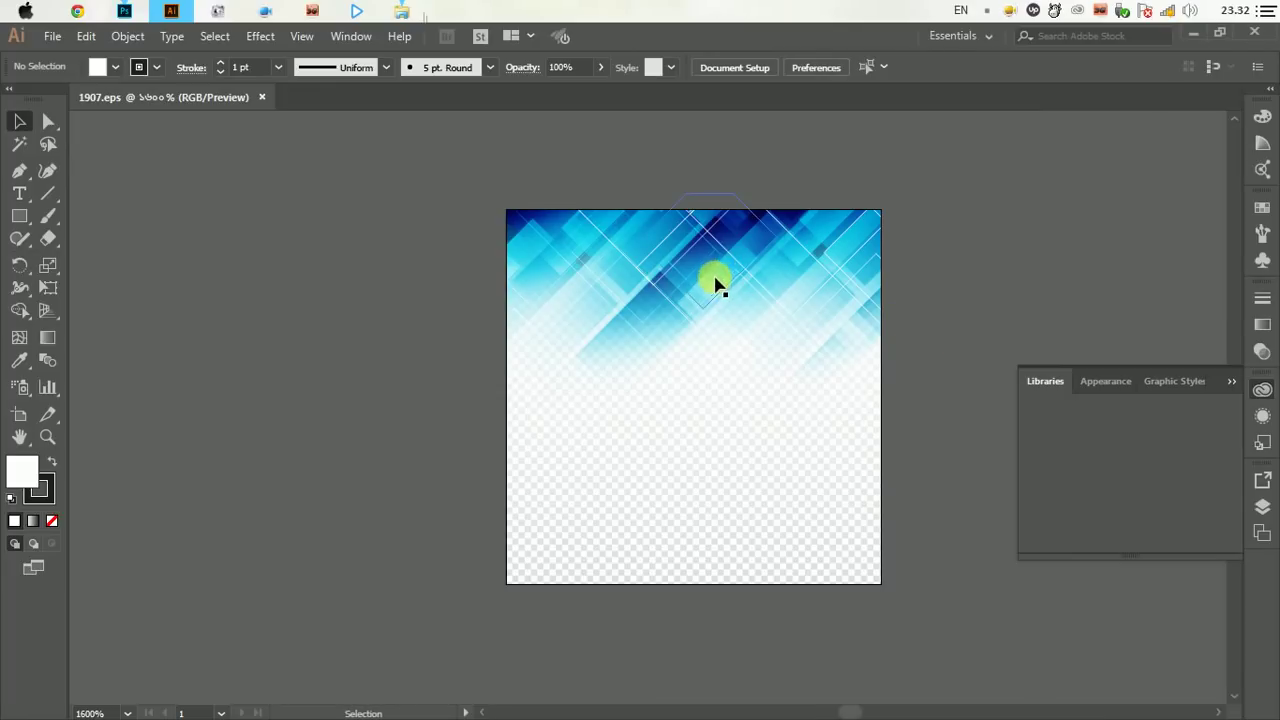
Zoom into the 1907 background artwork and ungroup it
{"action": "left_click", "coordinate": [673, 341]}
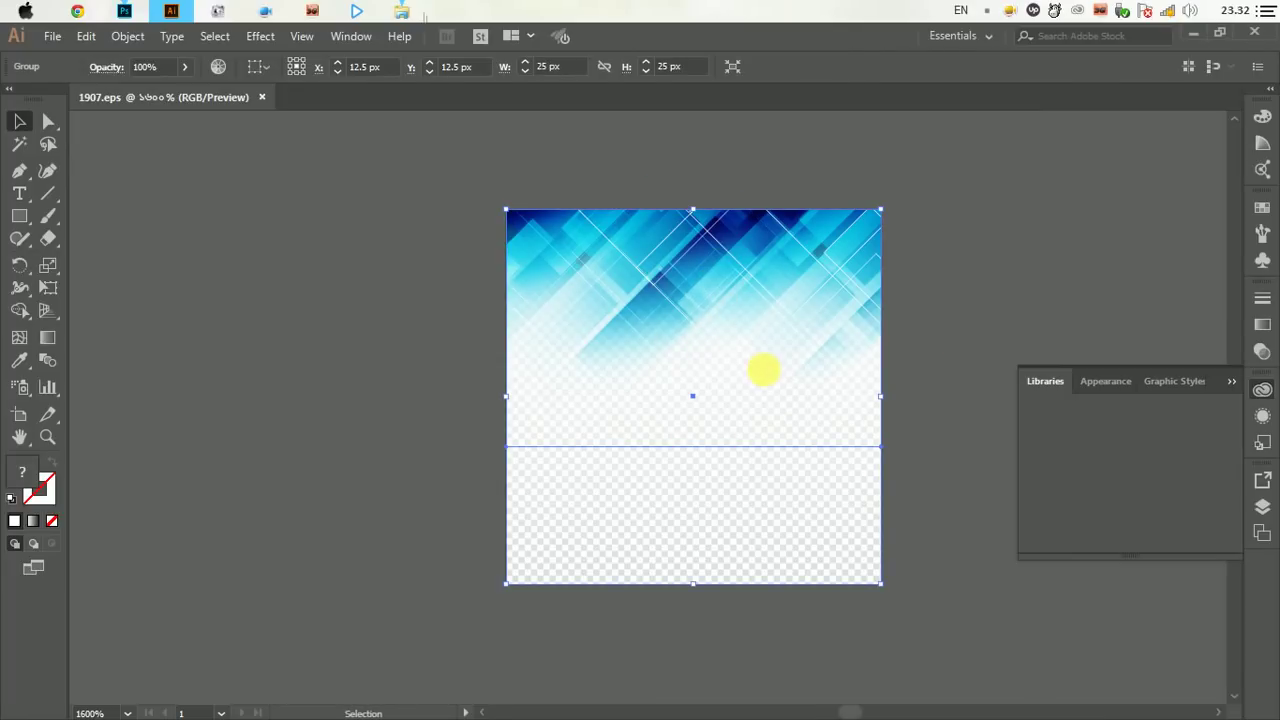
{"action": "key", "text": "ctrl+equal"}
{"action": "left_click_drag", "start_coordinate": [694, 380], "coordinate": [643, 343]}
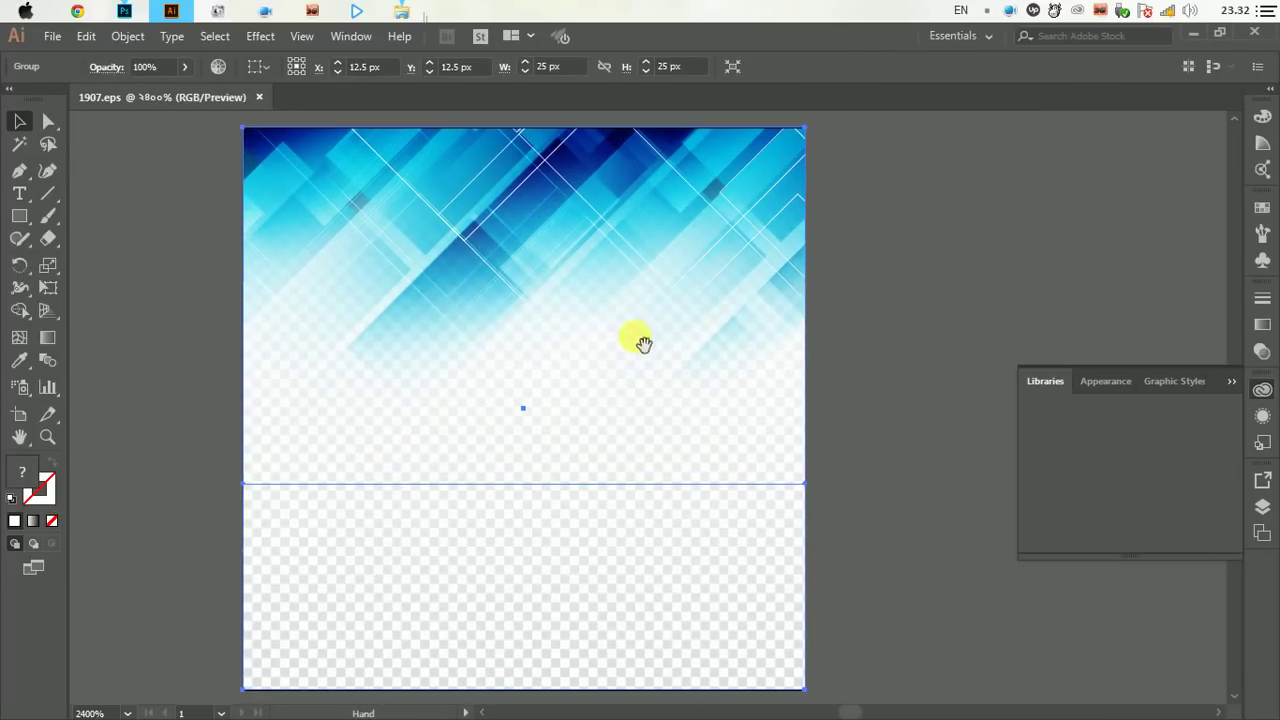
{"action": "left_click", "coordinate": [127, 36]}
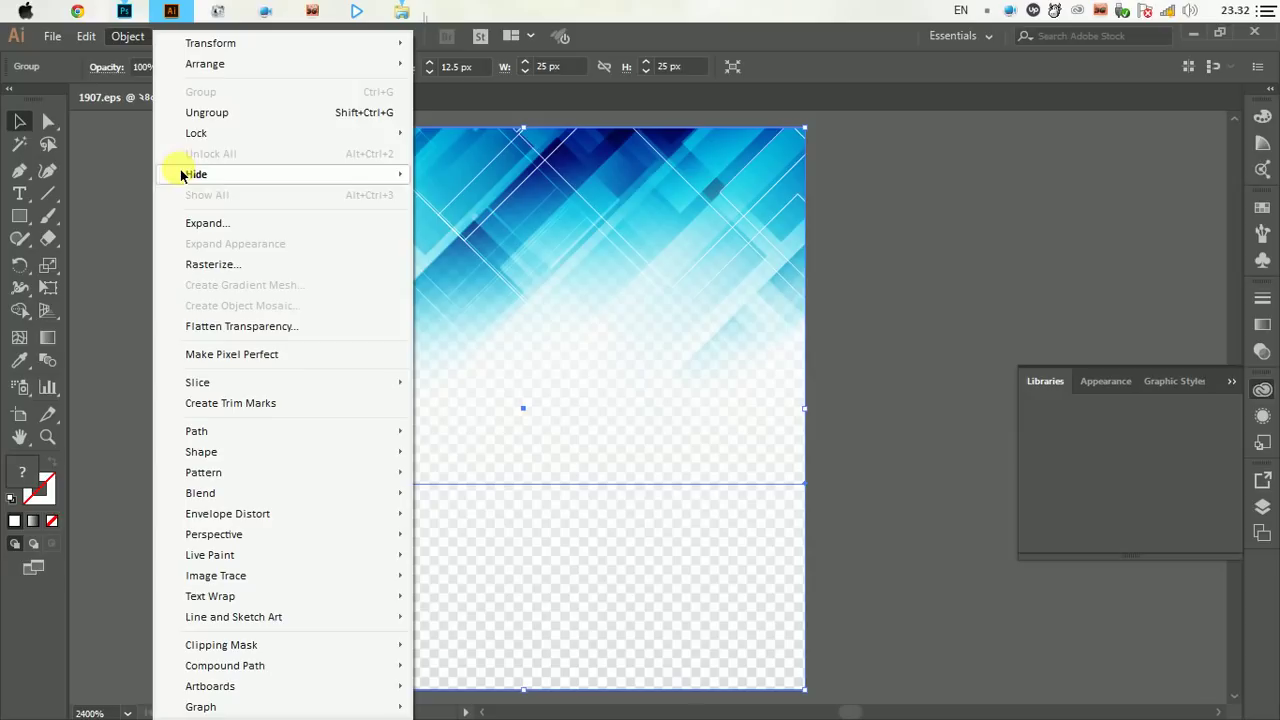
{"action": "left_click", "coordinate": [226, 114]}
{"action": "left_click", "coordinate": [810, 330]}
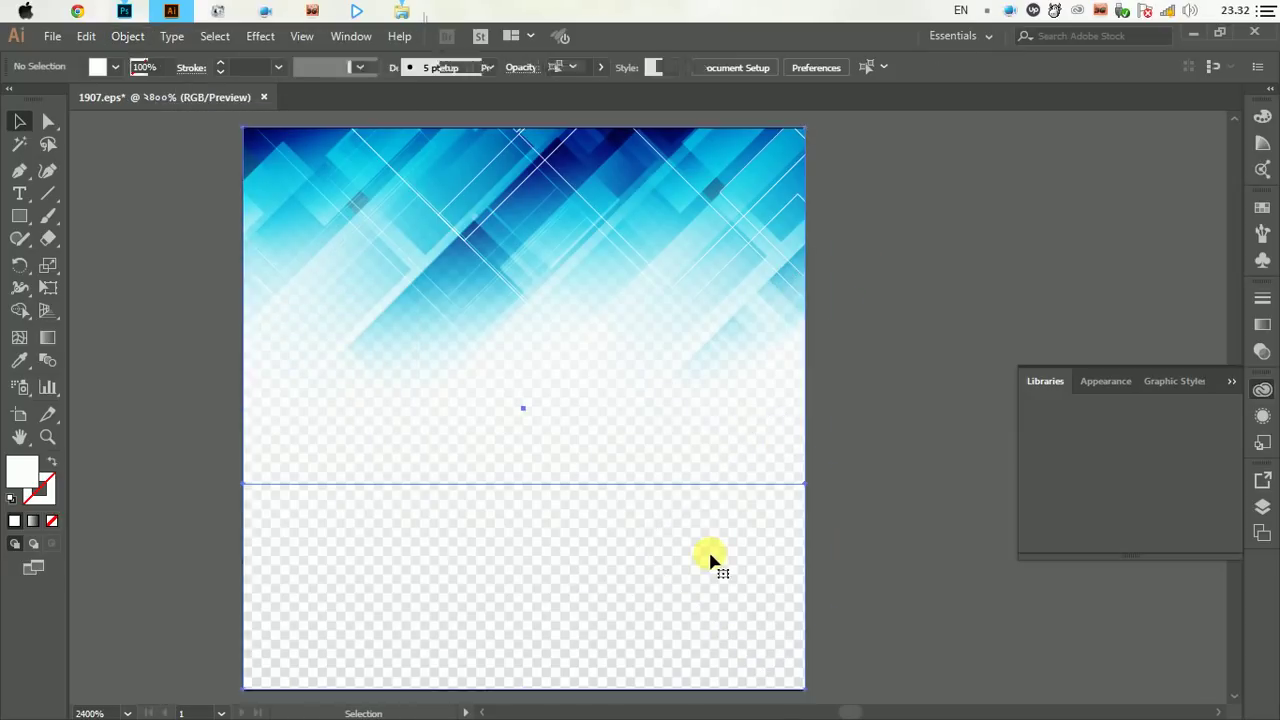
Enter the group and its clip group, try moving the inner group, then undo
{"action": "left_click", "coordinate": [582, 596]}
{"action": "double_click", "coordinate": [515, 216]}
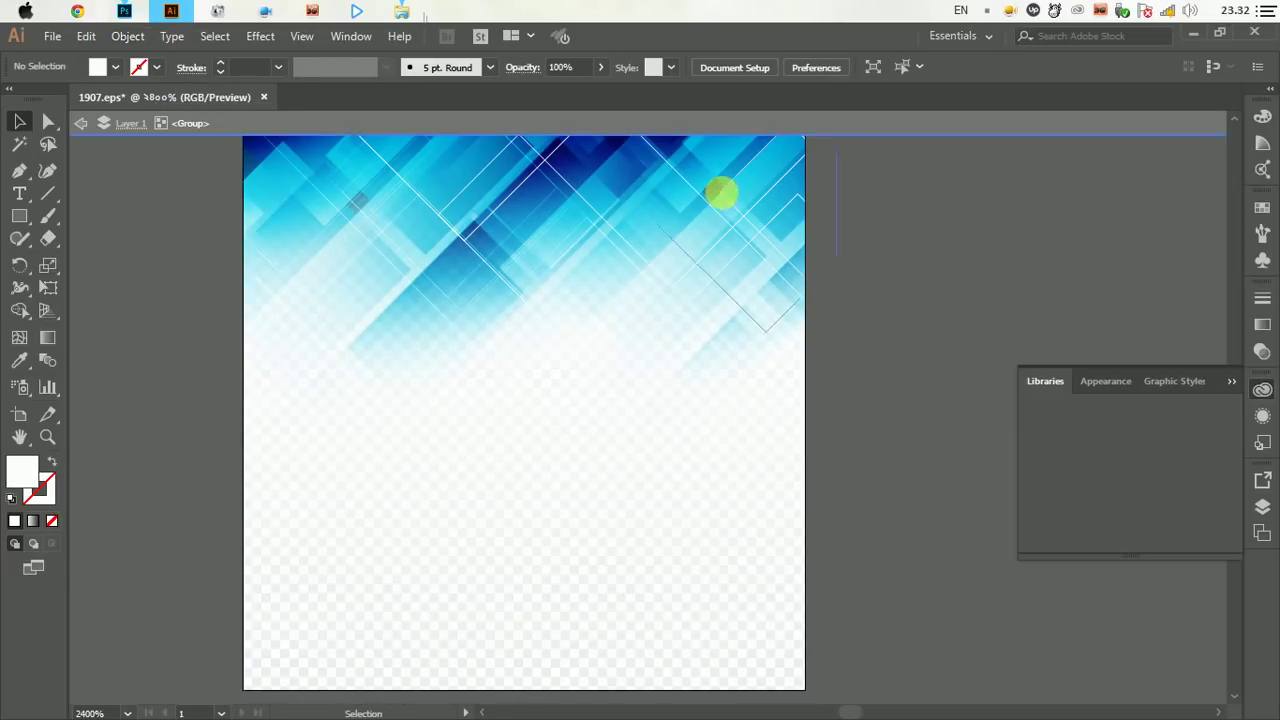
{"action": "left_click", "coordinate": [720, 191]}
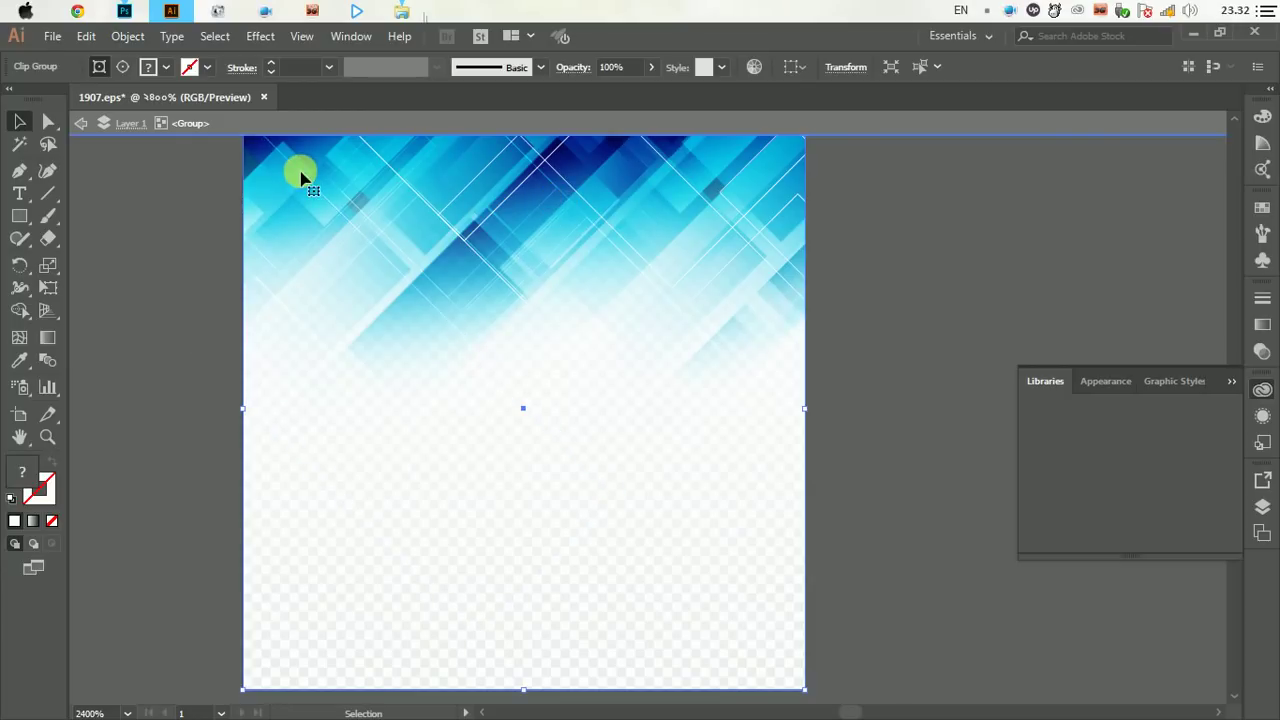
{"action": "double_click", "coordinate": [547, 192]}
{"action": "left_click", "coordinate": [550, 195]}
{"action": "left_click", "coordinate": [873, 192]}
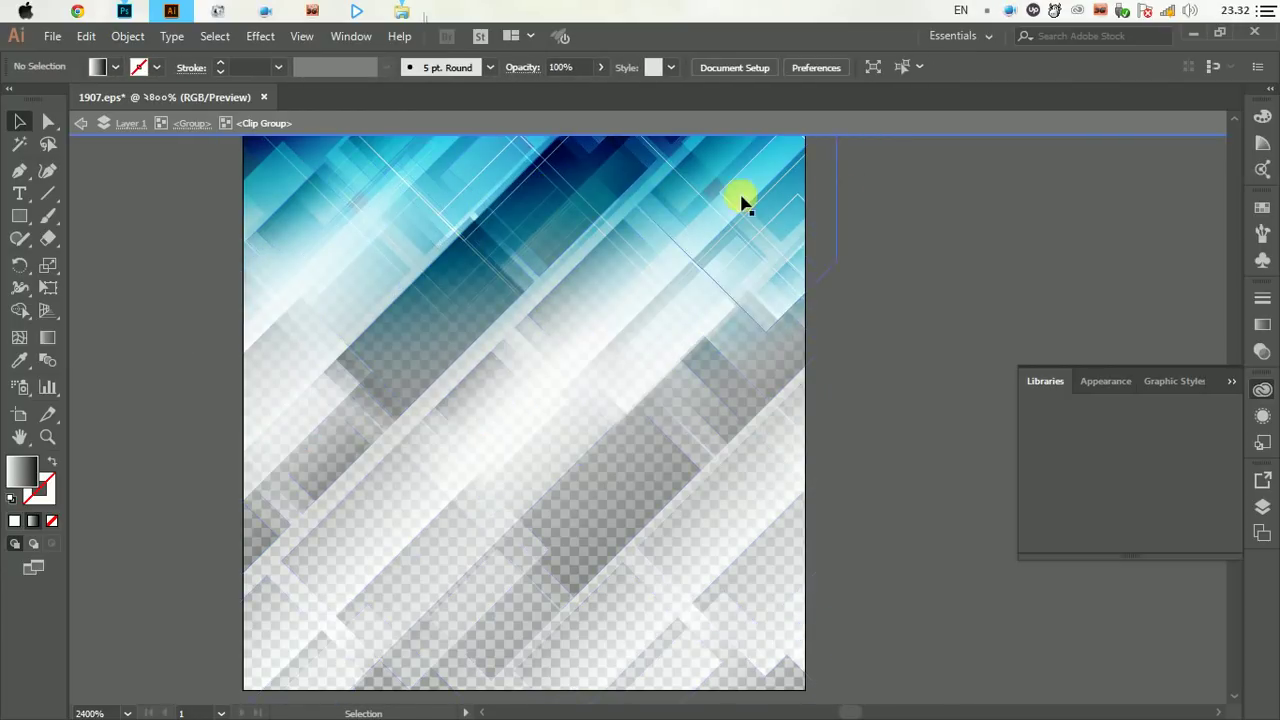
{"action": "left_click", "coordinate": [737, 200]}
{"action": "left_click_drag", "start_coordinate": [619, 206], "coordinate": [581, 368]}
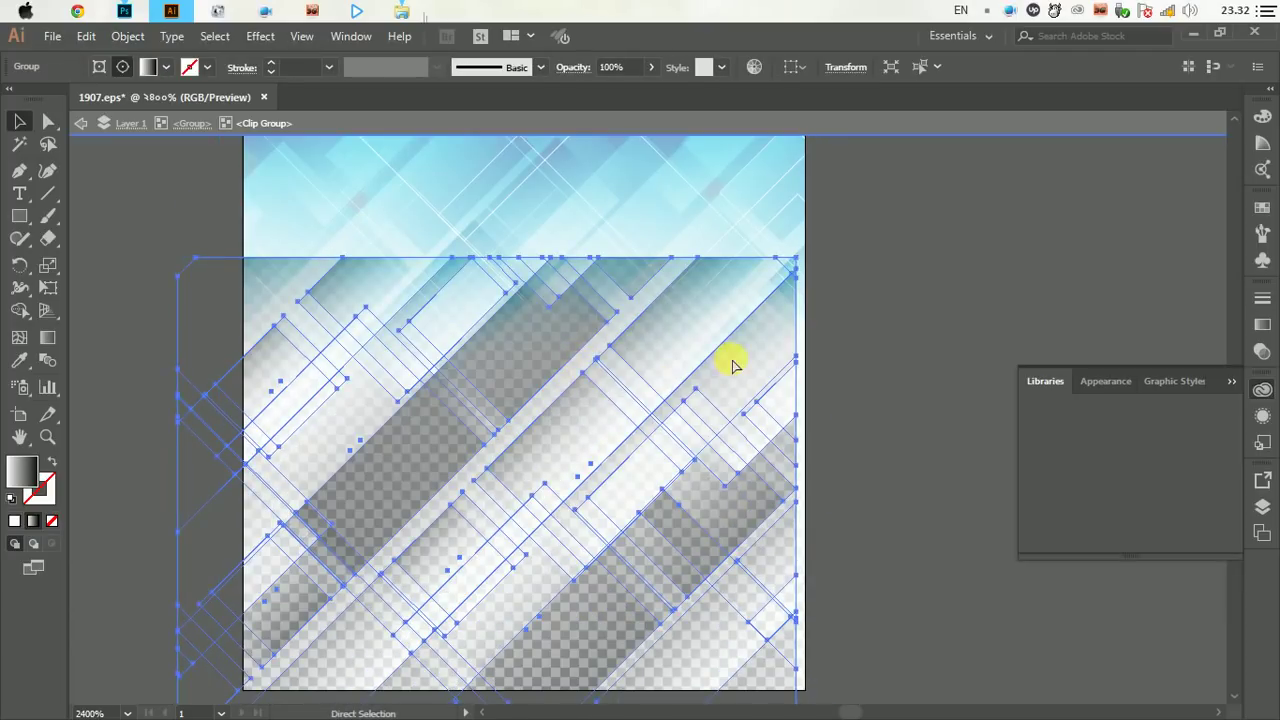
{"action": "key", "text": "ctrl+z"}
{"action": "key", "text": "ctrl+z"}
Re-enter the background group and reposition the clip group and its inner sub-group
{"action": "left_click", "coordinate": [874, 345]}
{"action": "left_click", "coordinate": [743, 531]}
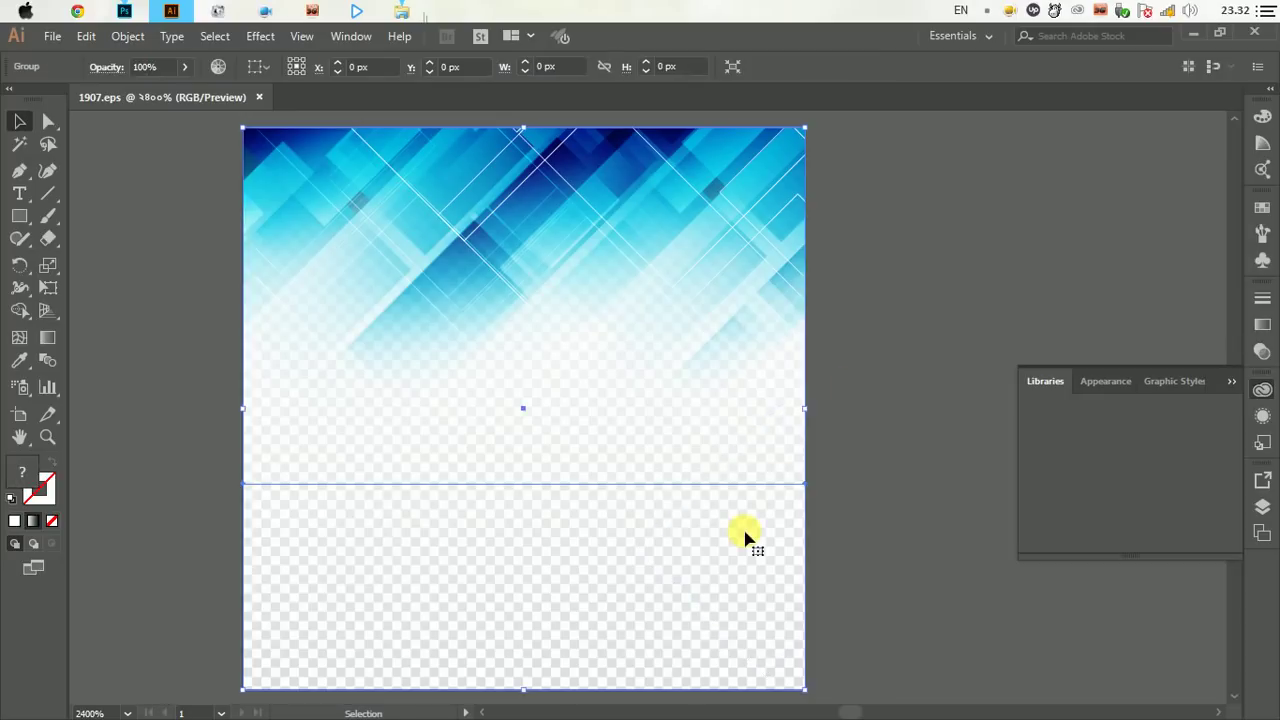
{"action": "double_click", "coordinate": [670, 585]}
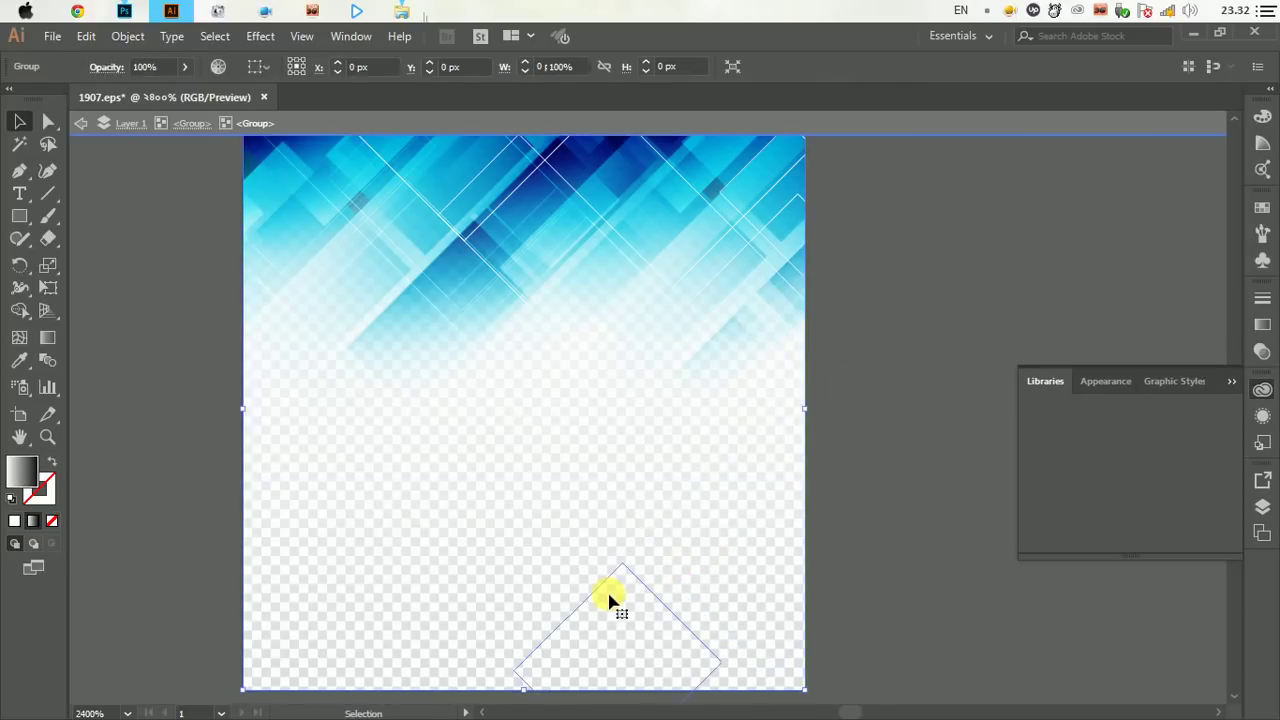
{"action": "left_click", "coordinate": [271, 263]}
{"action": "left_click_drag", "start_coordinate": [400, 215], "coordinate": [457, 306]}
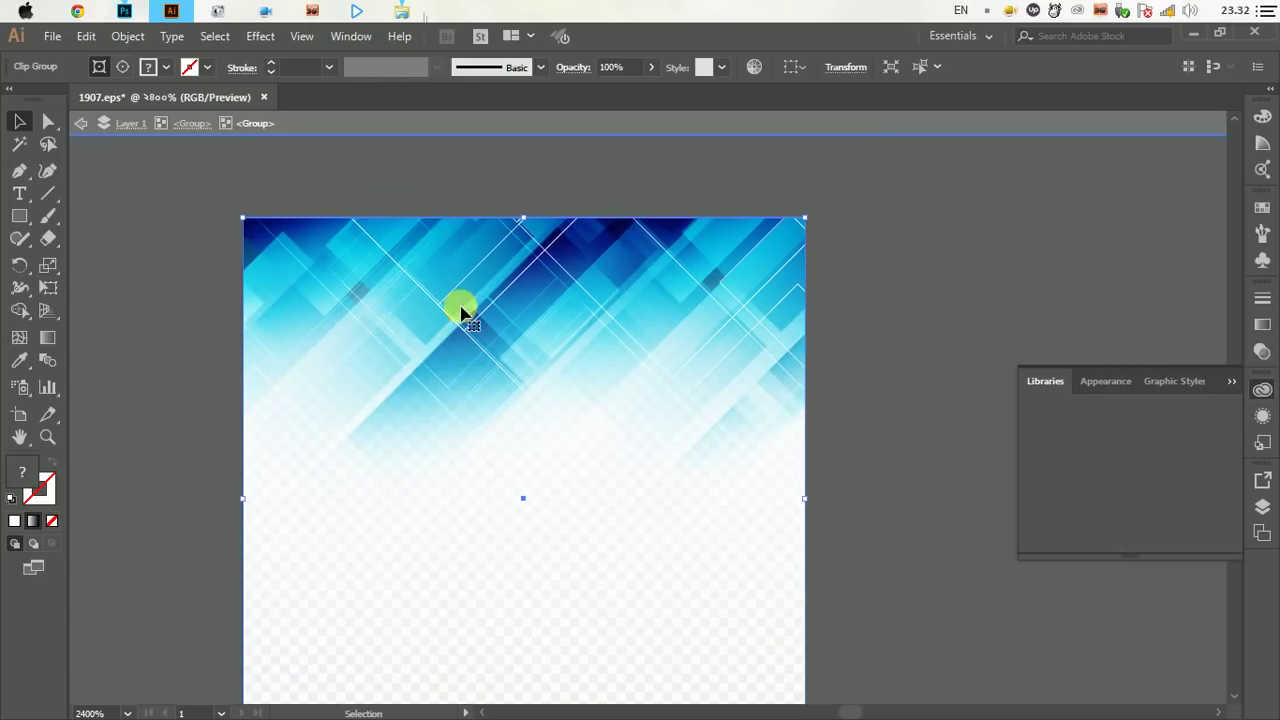
{"action": "left_click", "coordinate": [393, 268]}
{"action": "mouse_move", "coordinate": [393, 268]}
{"action": "left_mouse_down"}
{"action": "mouse_move", "coordinate": [423, 205]}
{"action": "mouse_move", "coordinate": [186, 30]}
{"action": "mouse_move", "coordinate": [518, 249]}
{"action": "mouse_move", "coordinate": [609, 334]}
{"action": "left_mouse_up"}
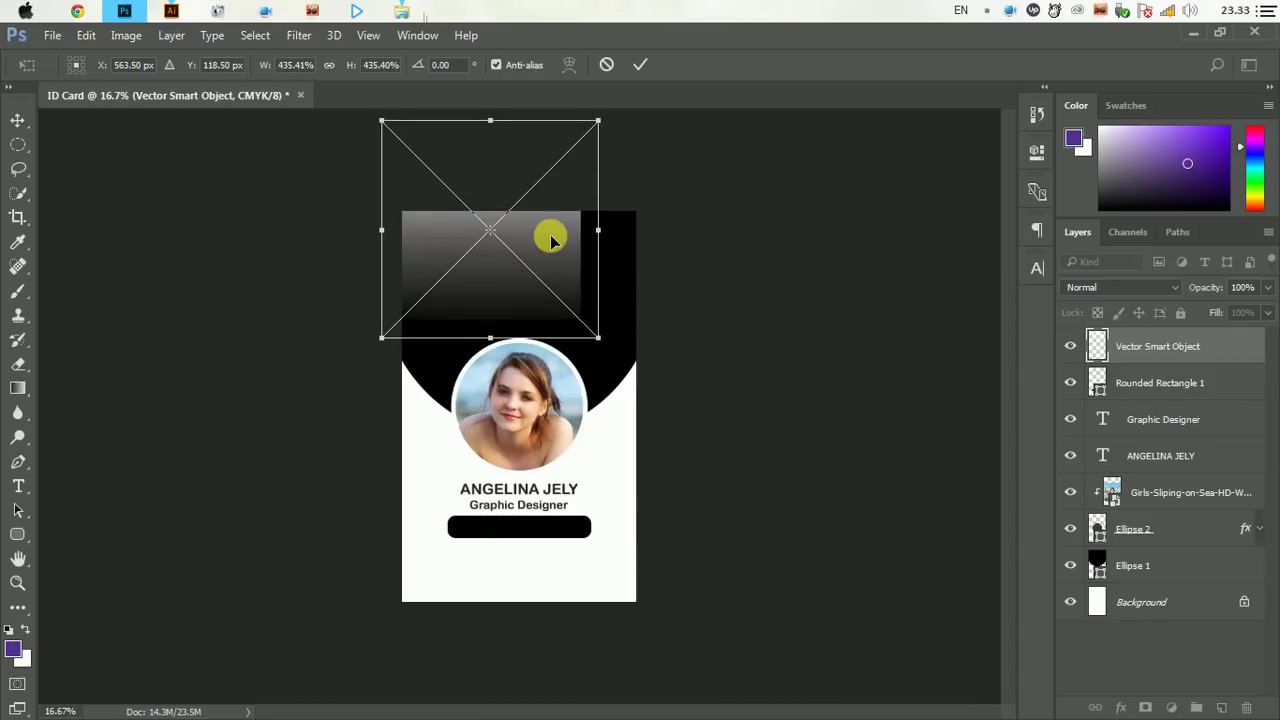
Scale the placed geometric Smart Object to about 579.61% over the card top and commit it
{"action": "mouse_move", "coordinate": [549, 234]}
{"action": "left_mouse_down"}
{"action": "mouse_move", "coordinate": [580, 314]}
{"action": "mouse_move", "coordinate": [671, 454]}
{"action": "left_mouse_up"}
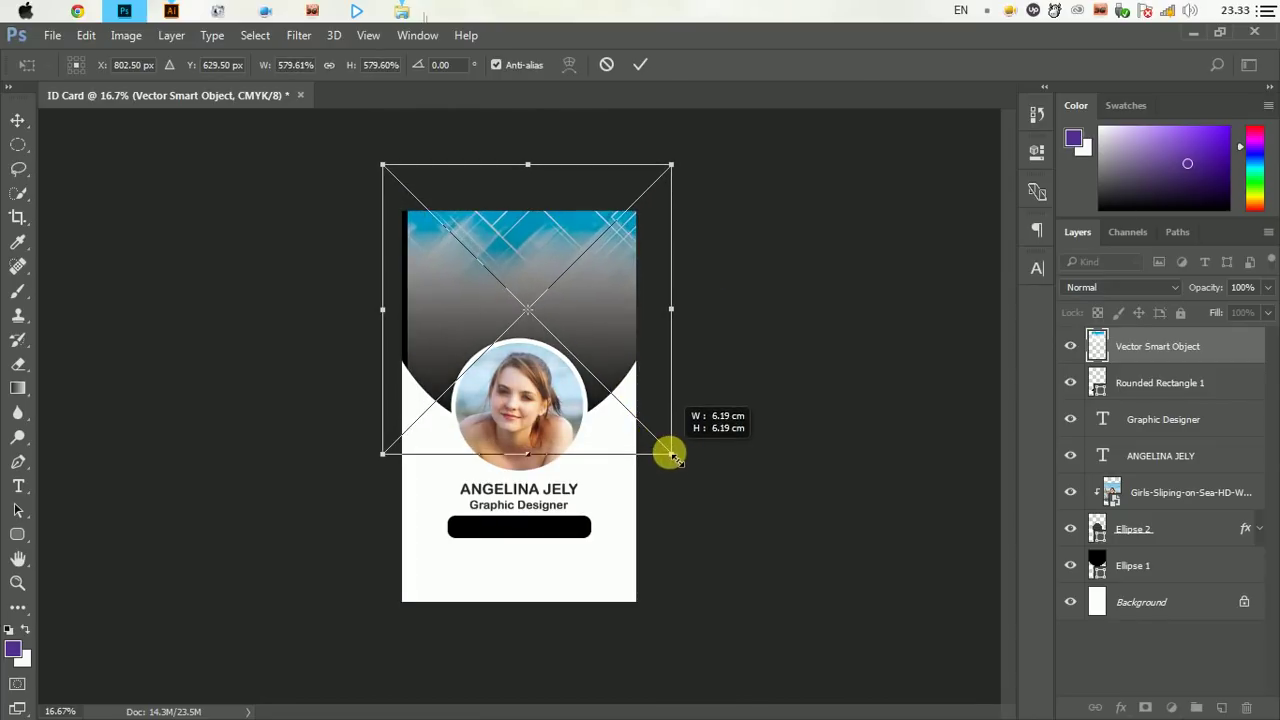
{"action": "mouse_move", "coordinate": [588, 264]}
{"action": "left_mouse_down"}
{"action": "mouse_move", "coordinate": [579, 292]}
{"action": "mouse_move", "coordinate": [585, 279]}
{"action": "left_mouse_up"}
{"action": "left_click", "coordinate": [640, 64]}
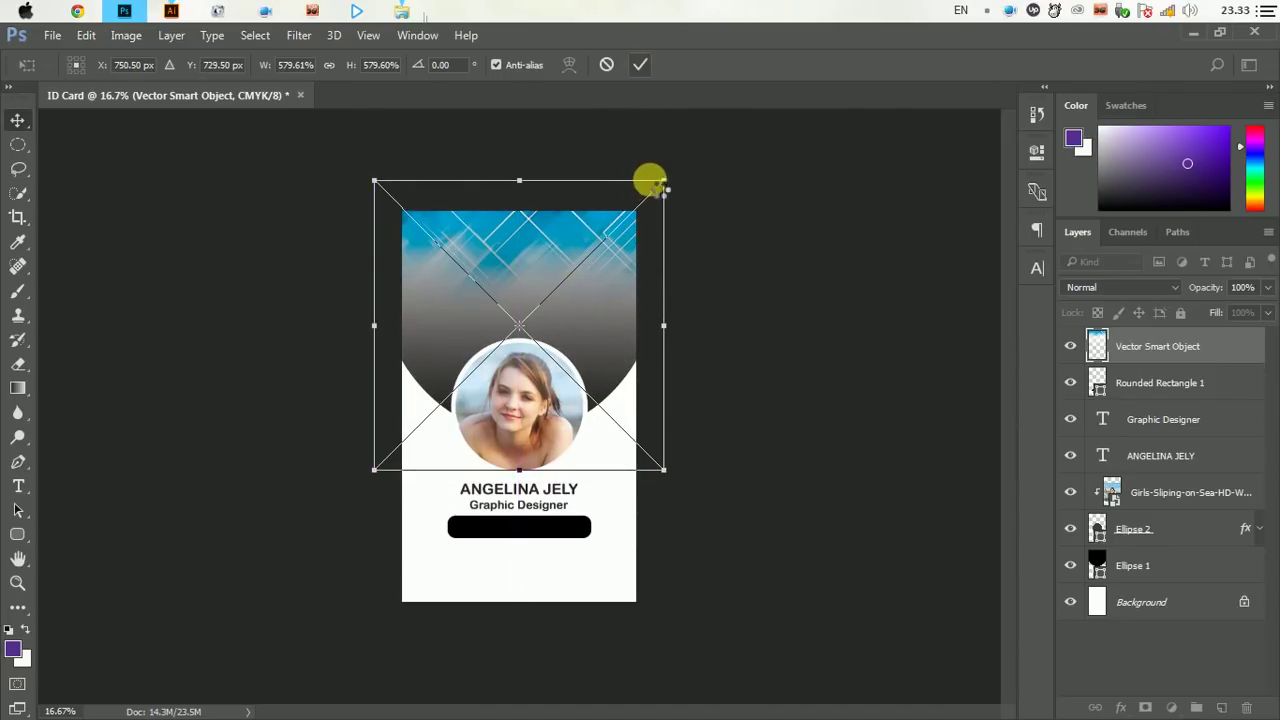
{"action": "key", "text": "Return"}
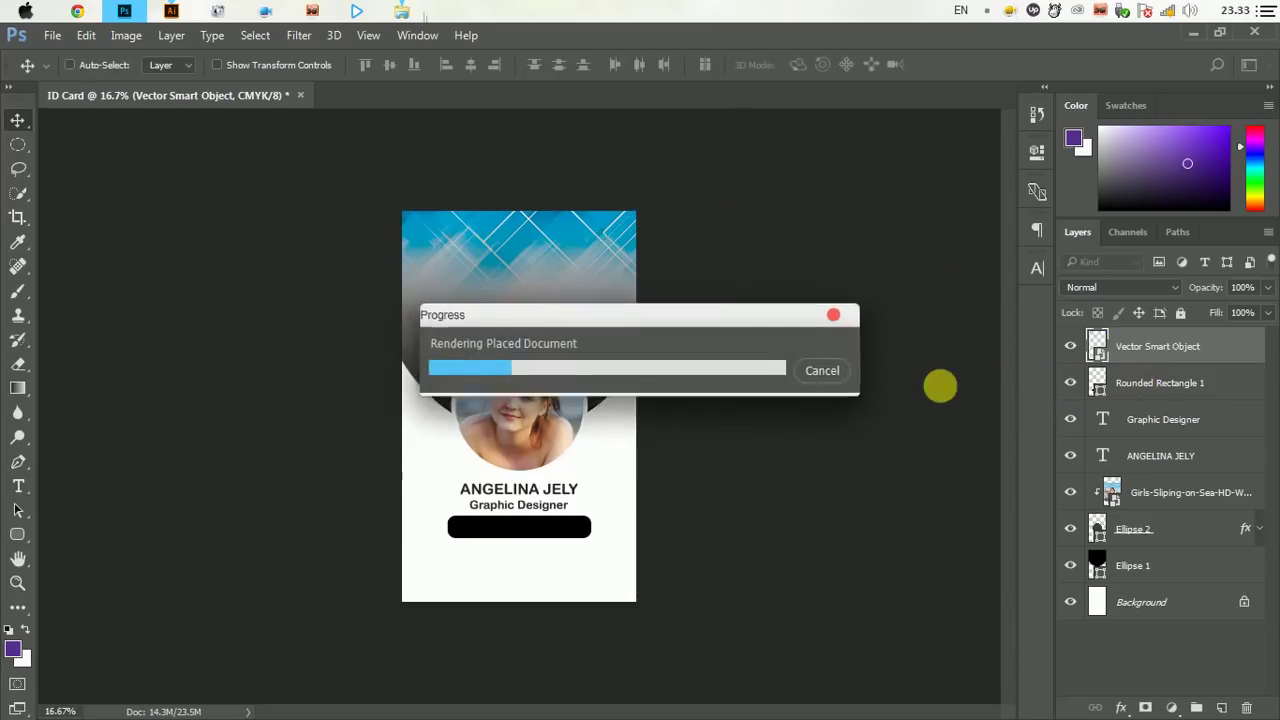
Sample the card-top blue as foreground colour and fill Ellipse 1 with a bright blue
{"action": "left_click", "coordinate": [13, 649]}
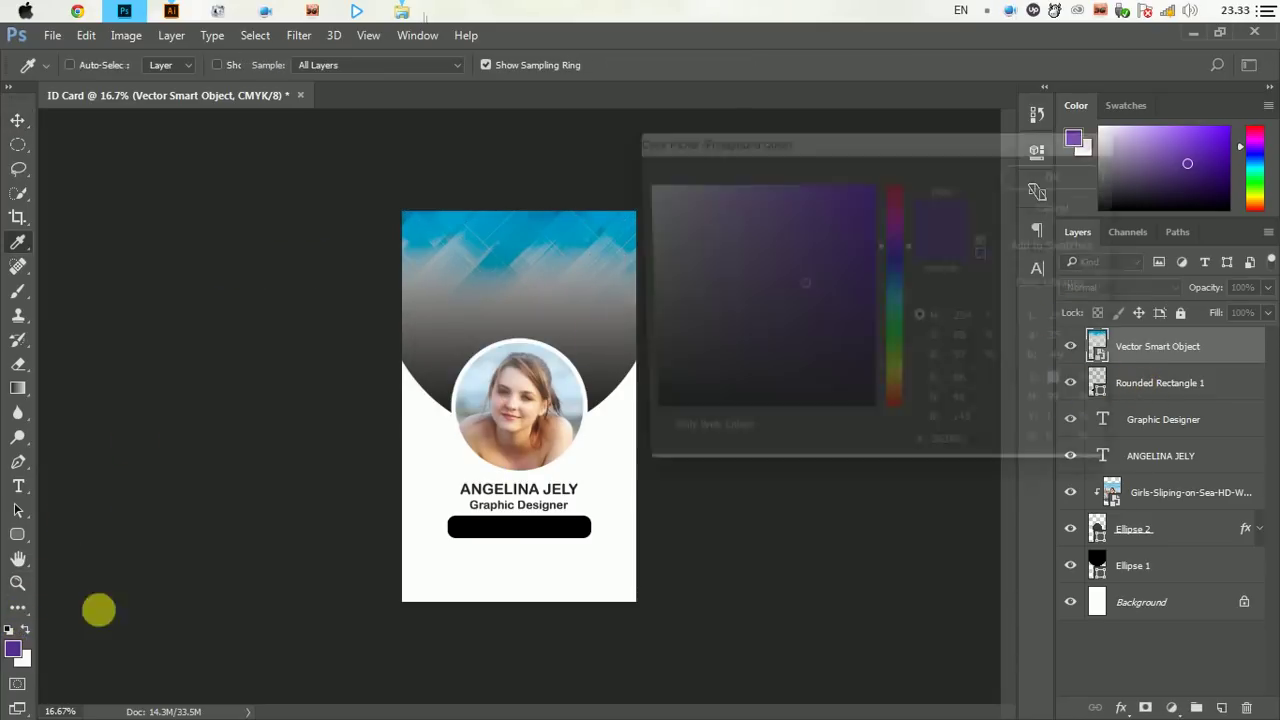
{"action": "left_click", "coordinate": [491, 216]}
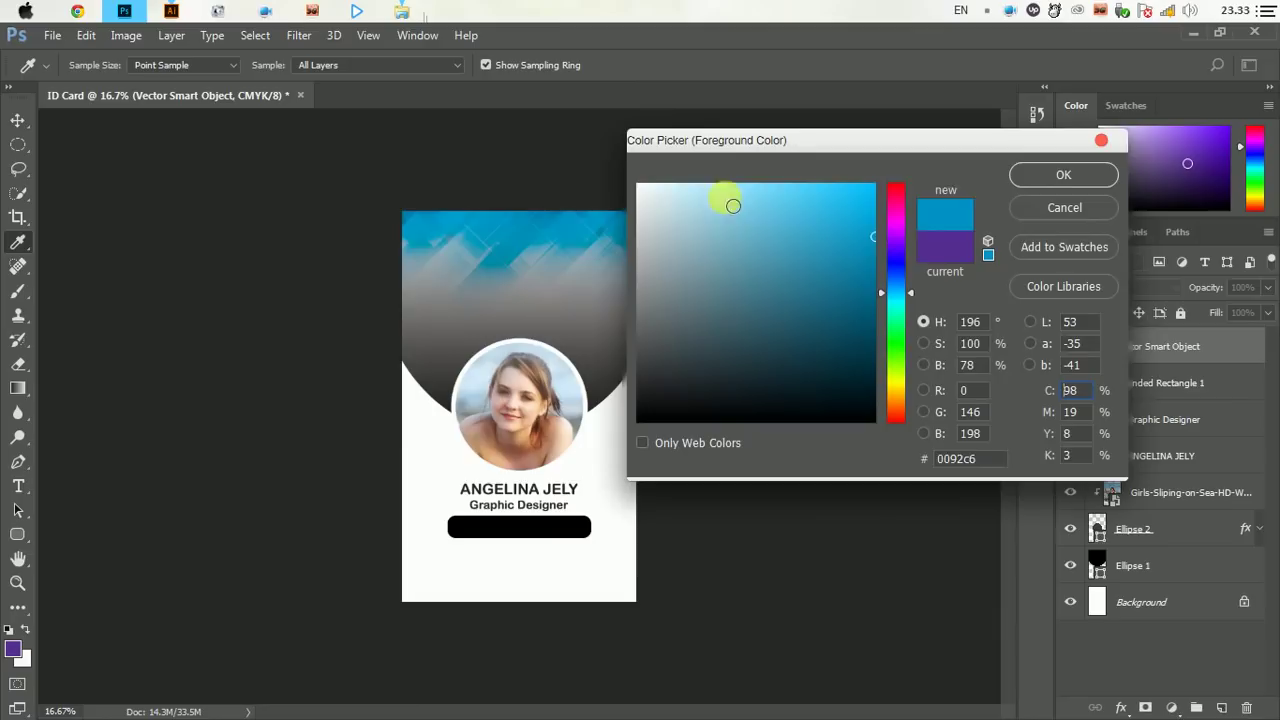
{"action": "left_click", "coordinate": [1050, 174]}
{"action": "left_click", "coordinate": [1150, 567]}
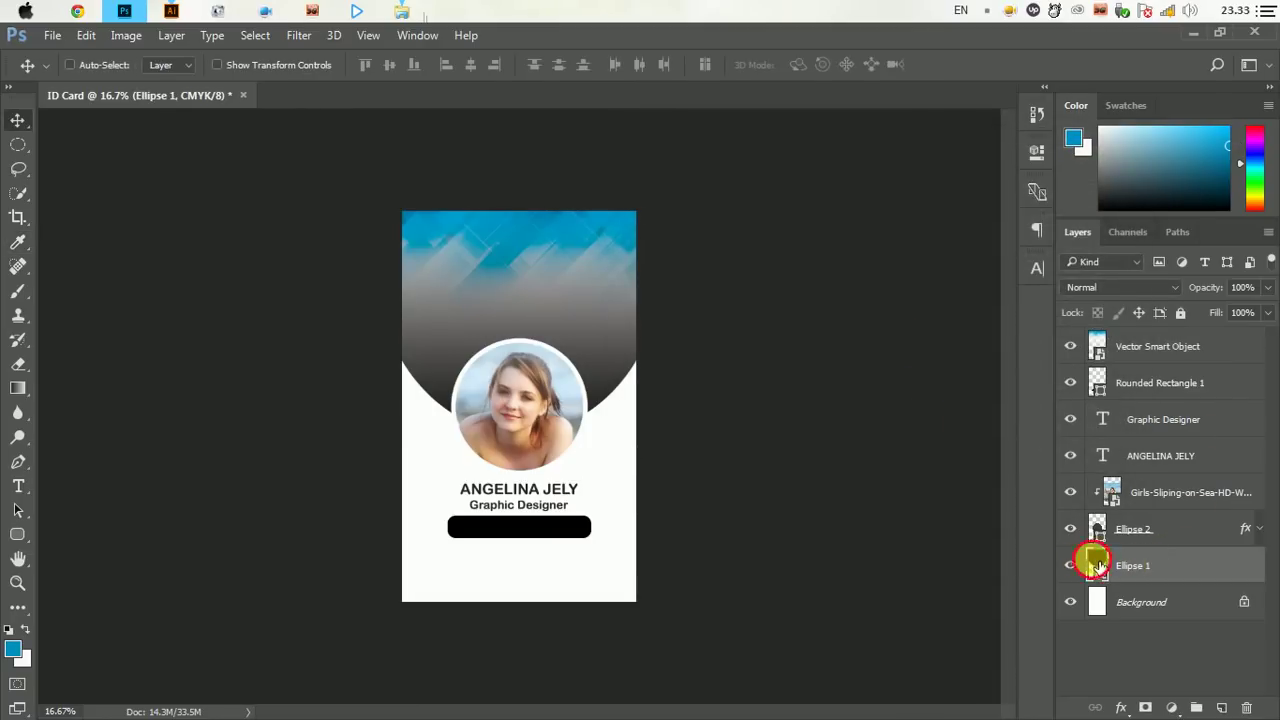
{"action": "double_click", "coordinate": [1097, 563]}
{"action": "left_click", "coordinate": [15, 655]}
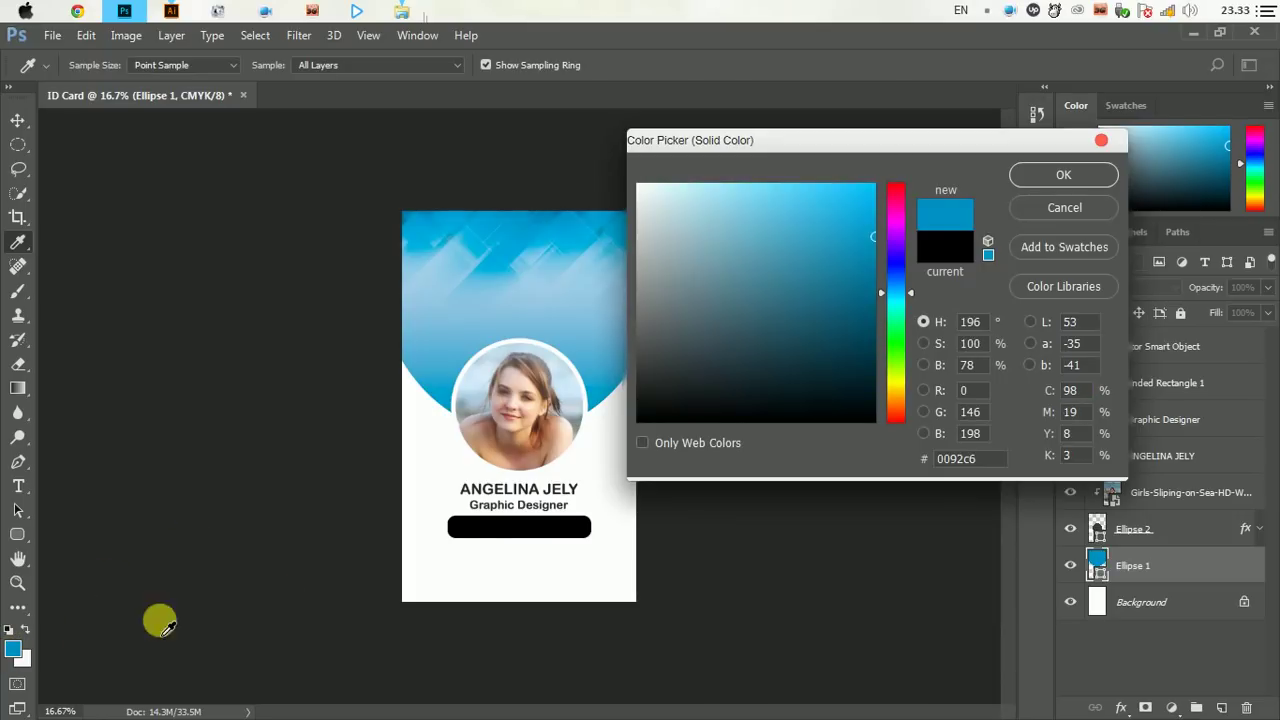
{"action": "key", "text": "Return"}
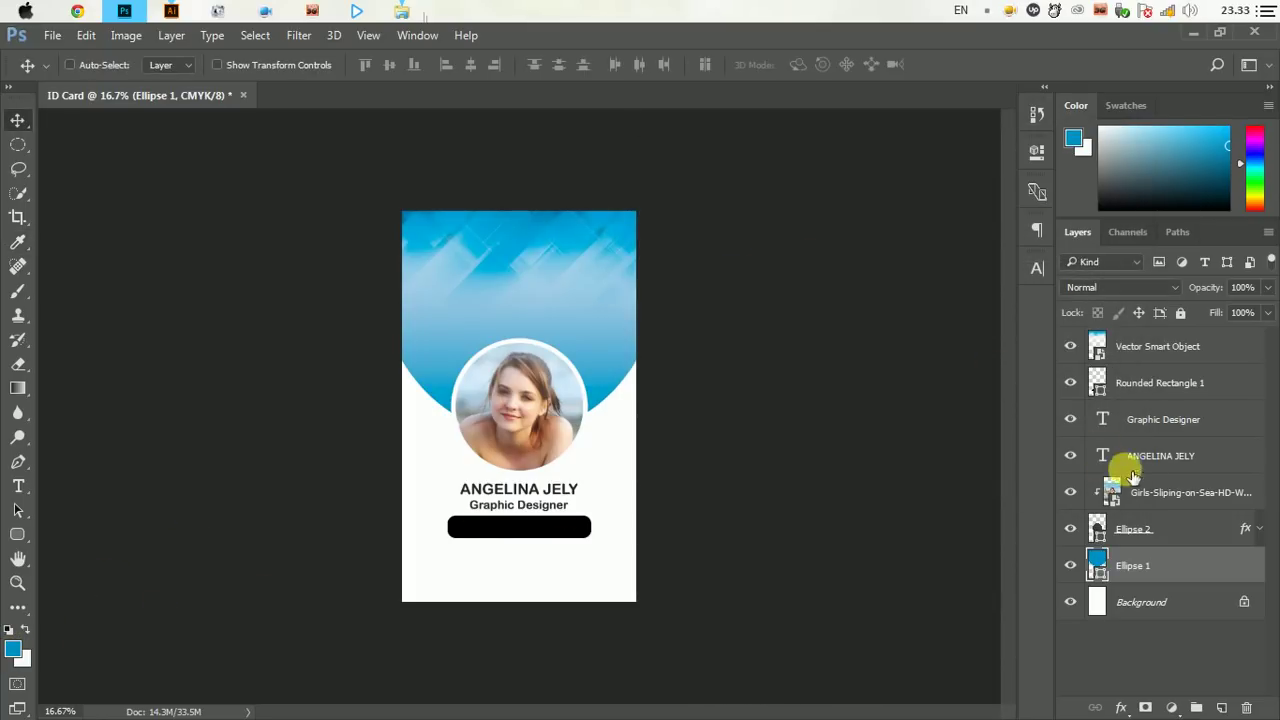
Recolour Ellipse 1 deeper, trying 017daa before settling on 016f97
{"action": "left_click", "coordinate": [1155, 492]}
{"action": "left_click", "coordinate": [1158, 347]}
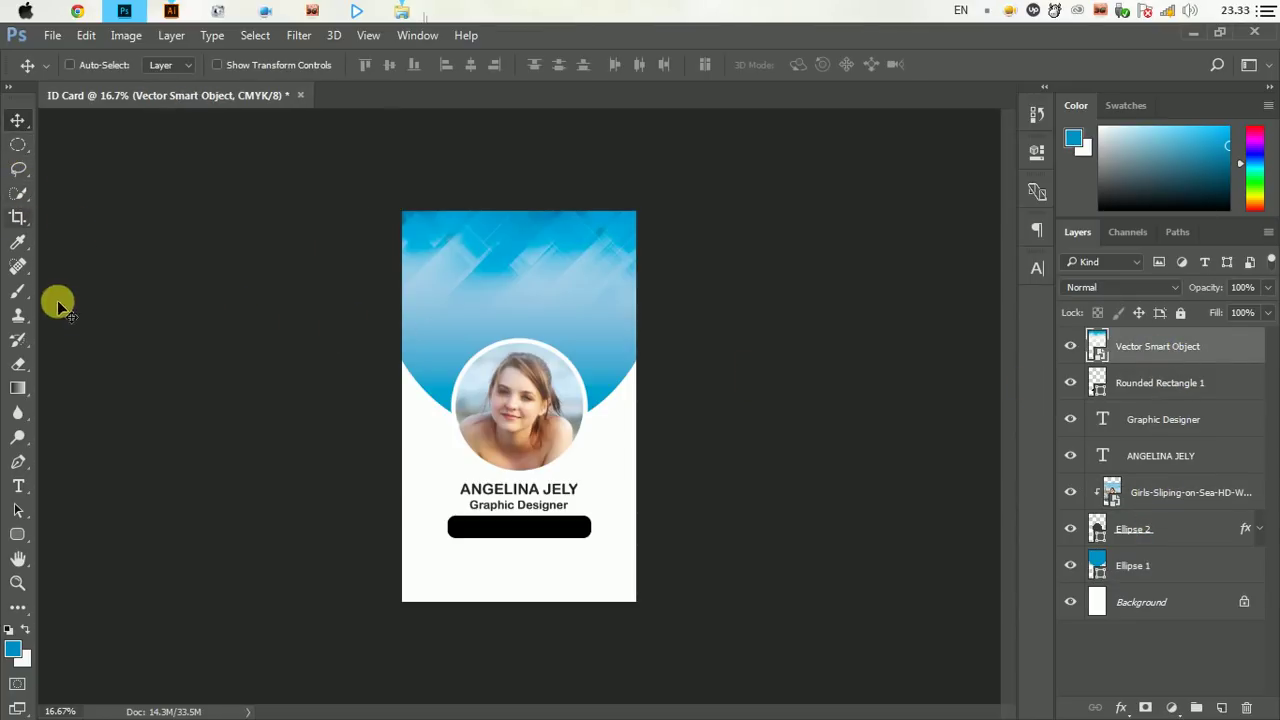
{"action": "left_click", "coordinate": [1128, 560]}
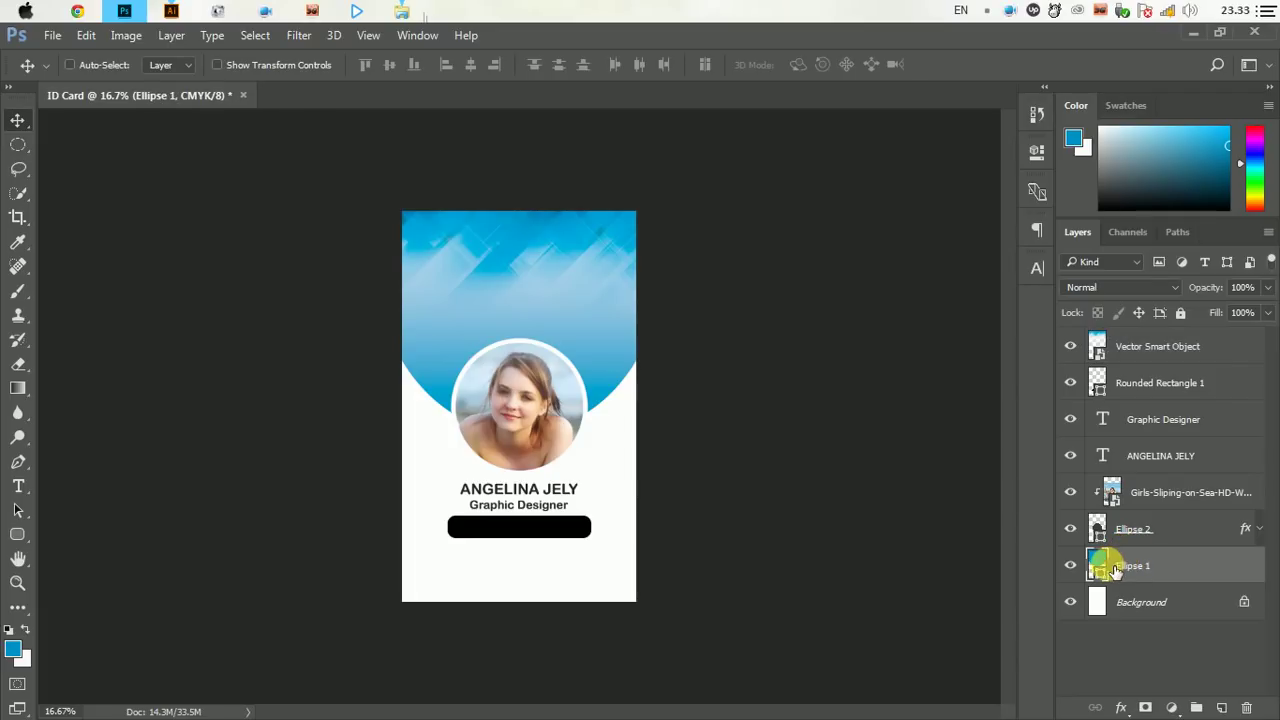
{"action": "double_click", "coordinate": [1099, 566]}
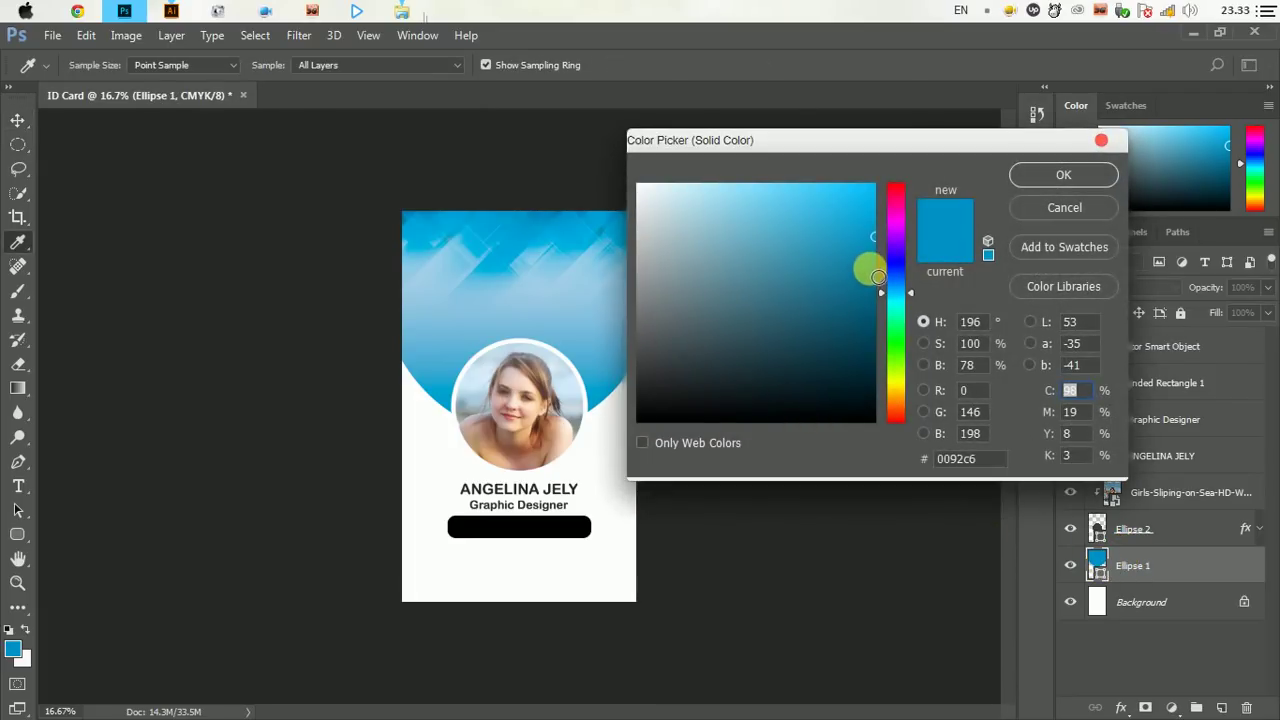
{"action": "left_click", "coordinate": [873, 263]}
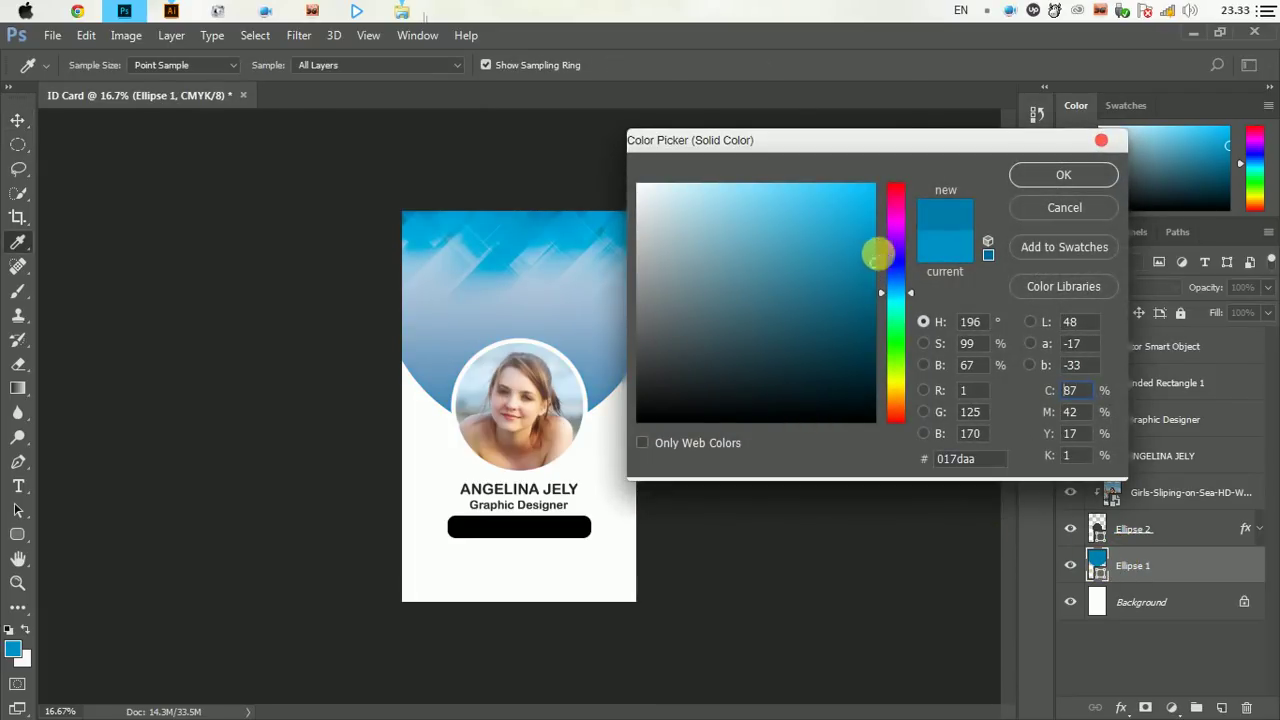
{"action": "left_click", "coordinate": [1062, 175]}
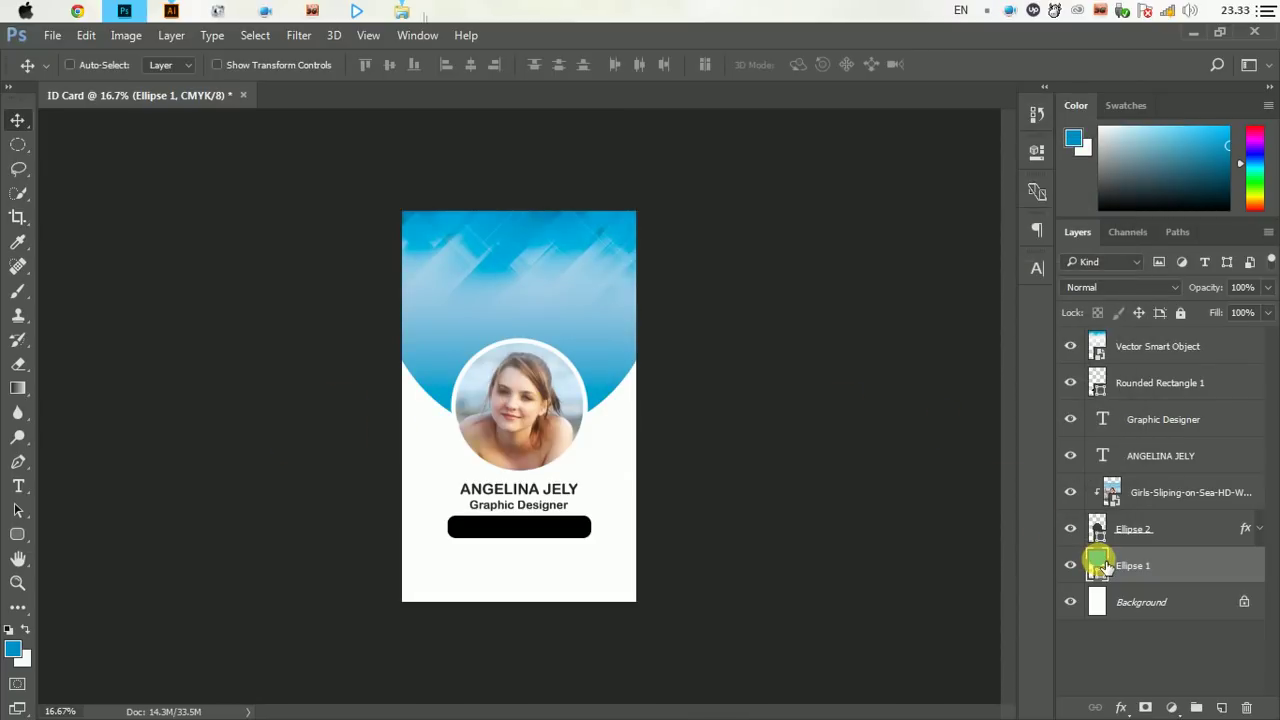
{"action": "double_click", "coordinate": [1097, 565]}
{"action": "left_click", "coordinate": [875, 278]}
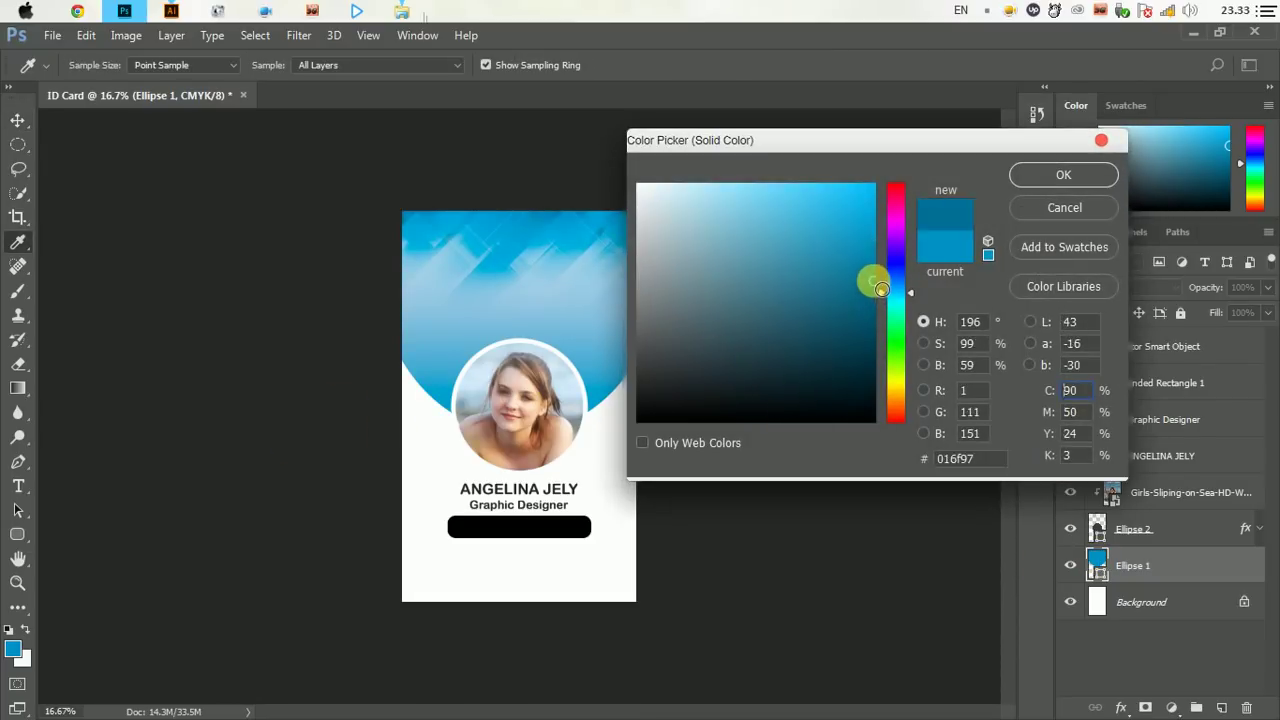
{"action": "left_click", "coordinate": [1028, 176]}
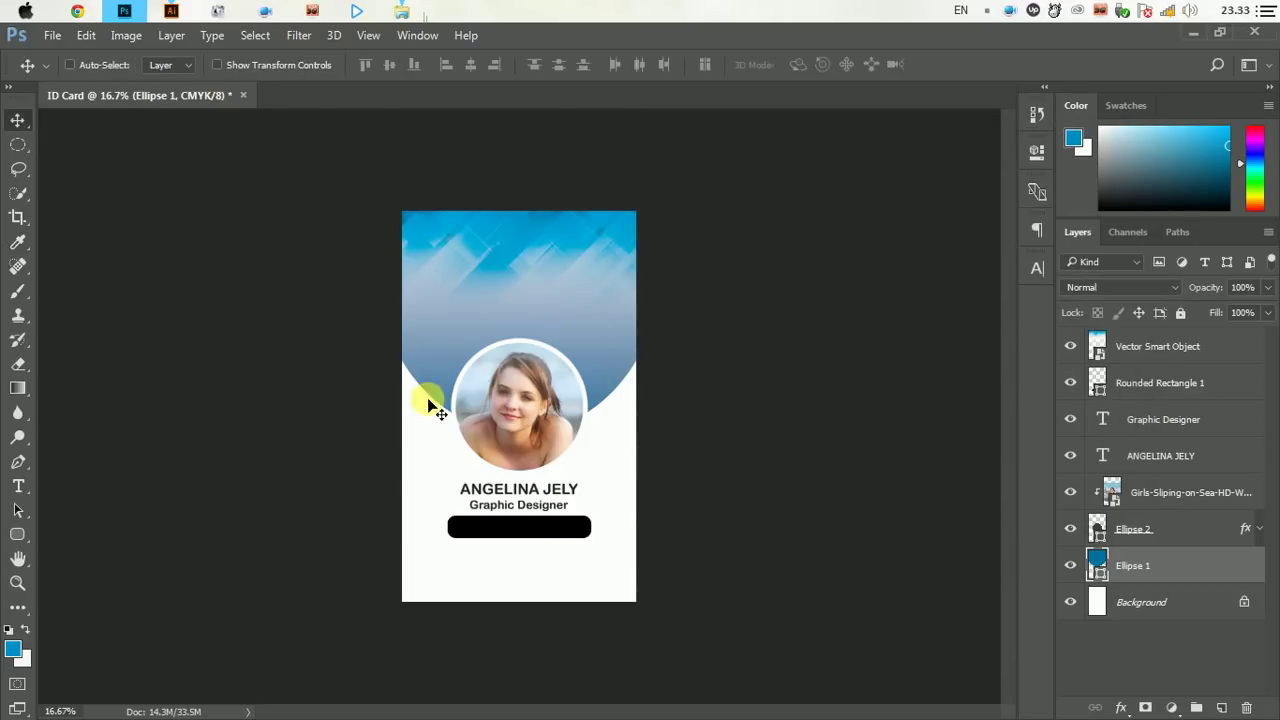
Rasterize the Vector Smart Object and erase the gradient across the card's top with an enlarged eraser
{"action": "left_click", "coordinate": [1142, 346]}
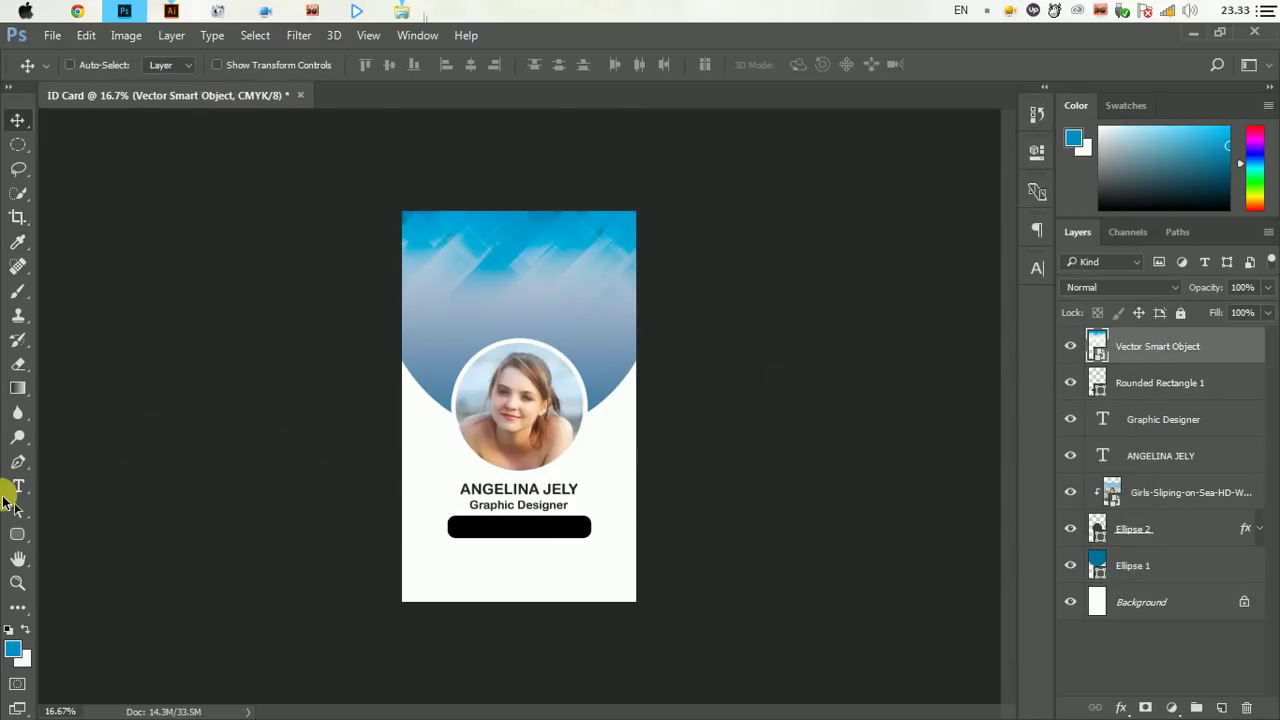
{"action": "left_click", "coordinate": [18, 364]}
{"action": "left_click", "coordinate": [469, 369]}
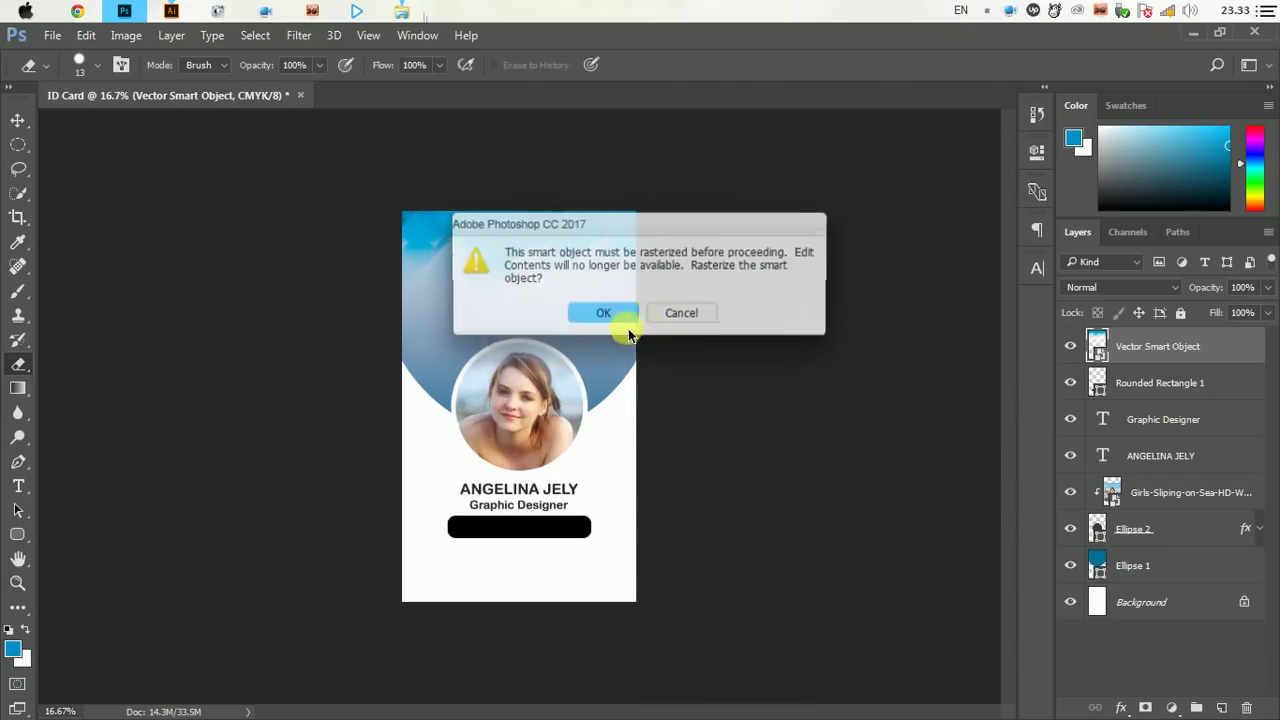
{"action": "left_click", "coordinate": [603, 313]}
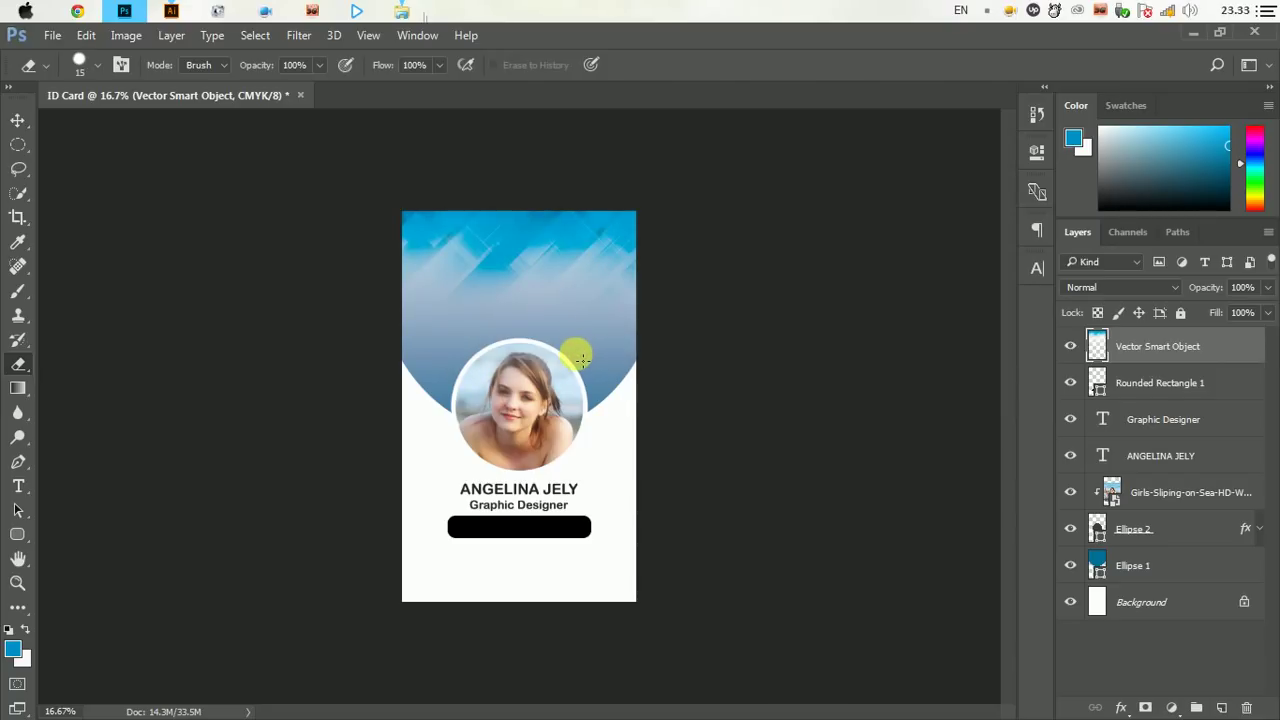
{"action": "key", "text": "bracketright"}
{"action": "key", "text": "bracketright"}
{"action": "key", "text": "bracketright"}
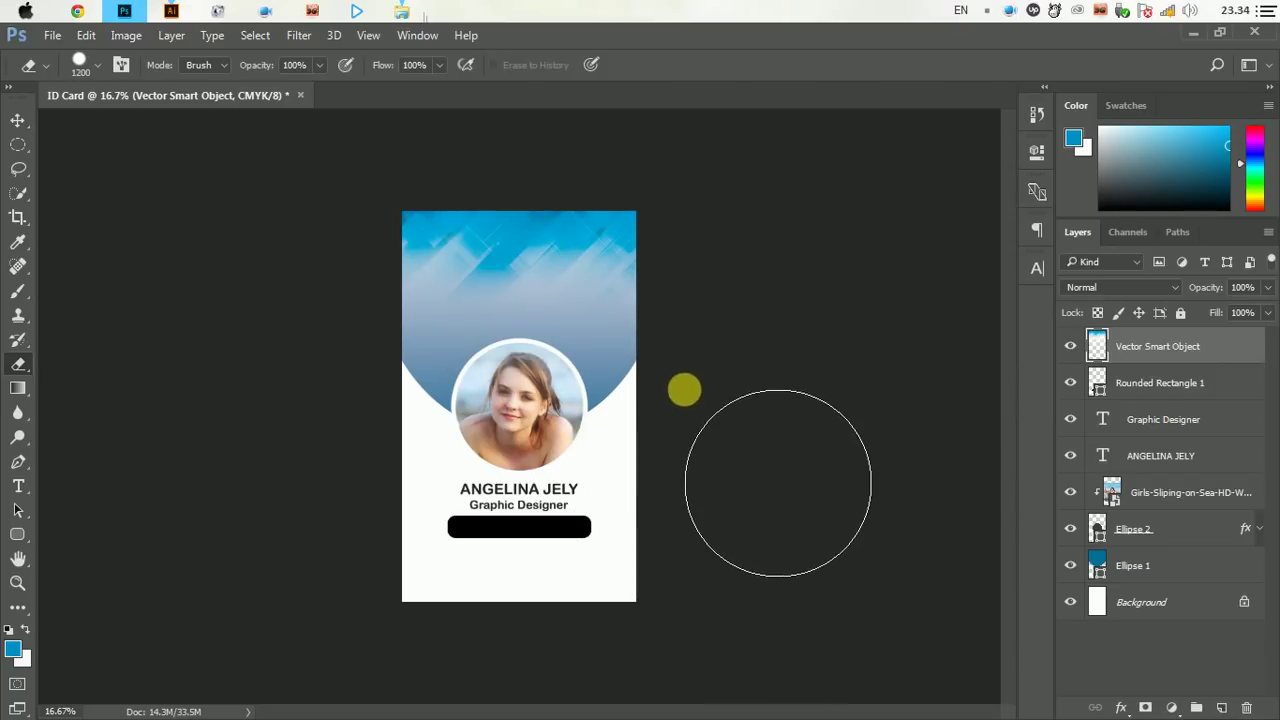
{"action": "left_click_drag", "start_coordinate": [686, 389], "coordinate": [409, 396]}
Switch to a larger soft round eraser and erase more gradient around the photo and upper card
{"action": "left_click", "coordinate": [582, 428]}
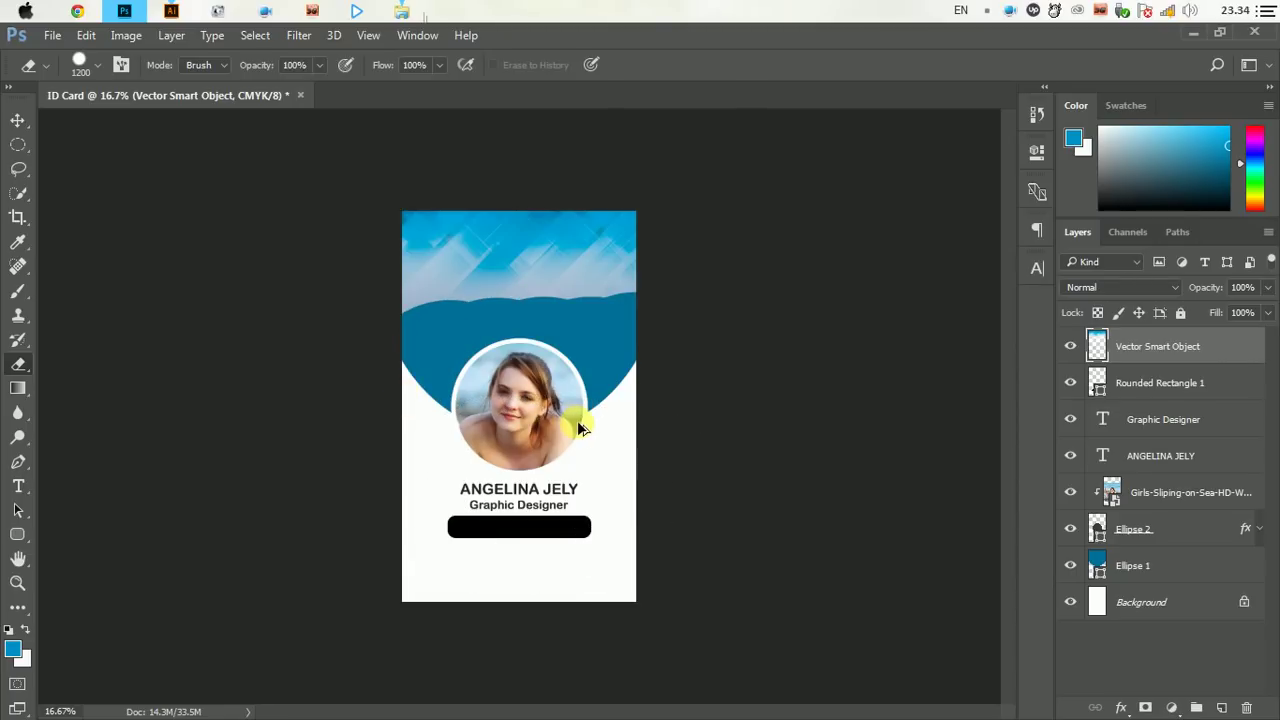
{"action": "right_click", "coordinate": [590, 392]}
{"action": "left_click", "coordinate": [620, 558]}
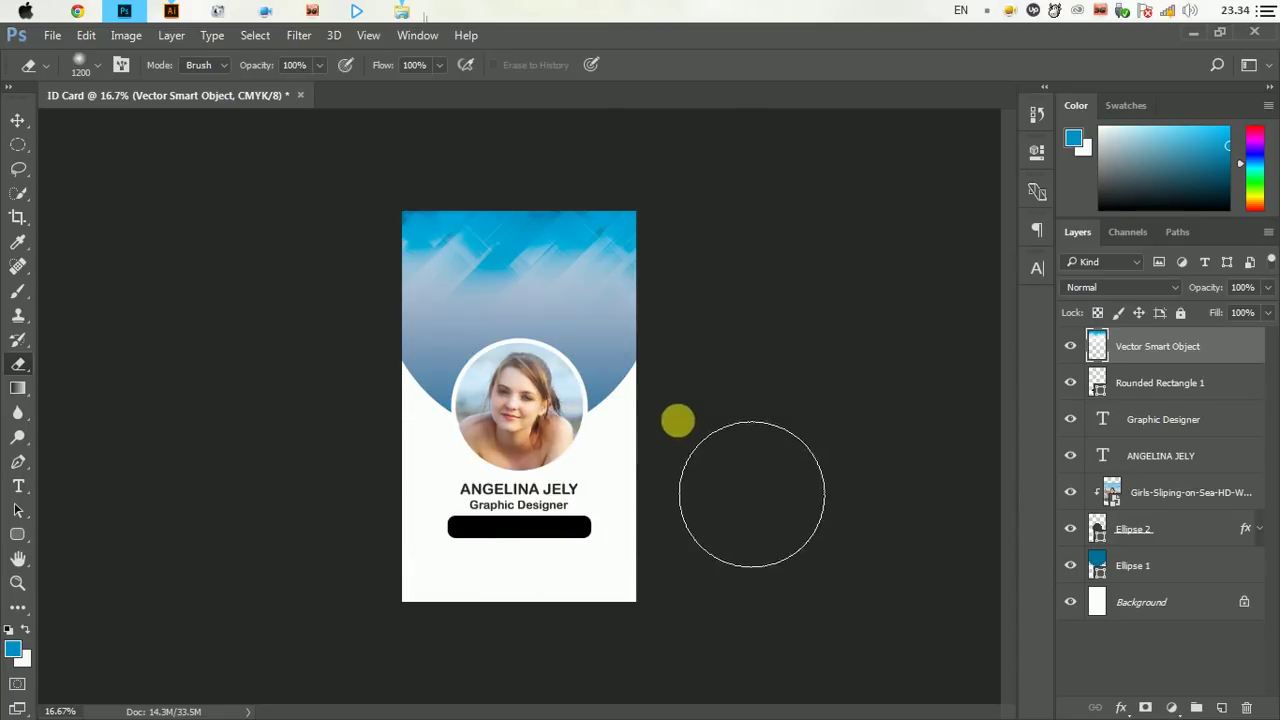
{"action": "key", "text": "bracketright"}
{"action": "key", "text": "bracketright"}
{"action": "key", "text": "bracketright"}
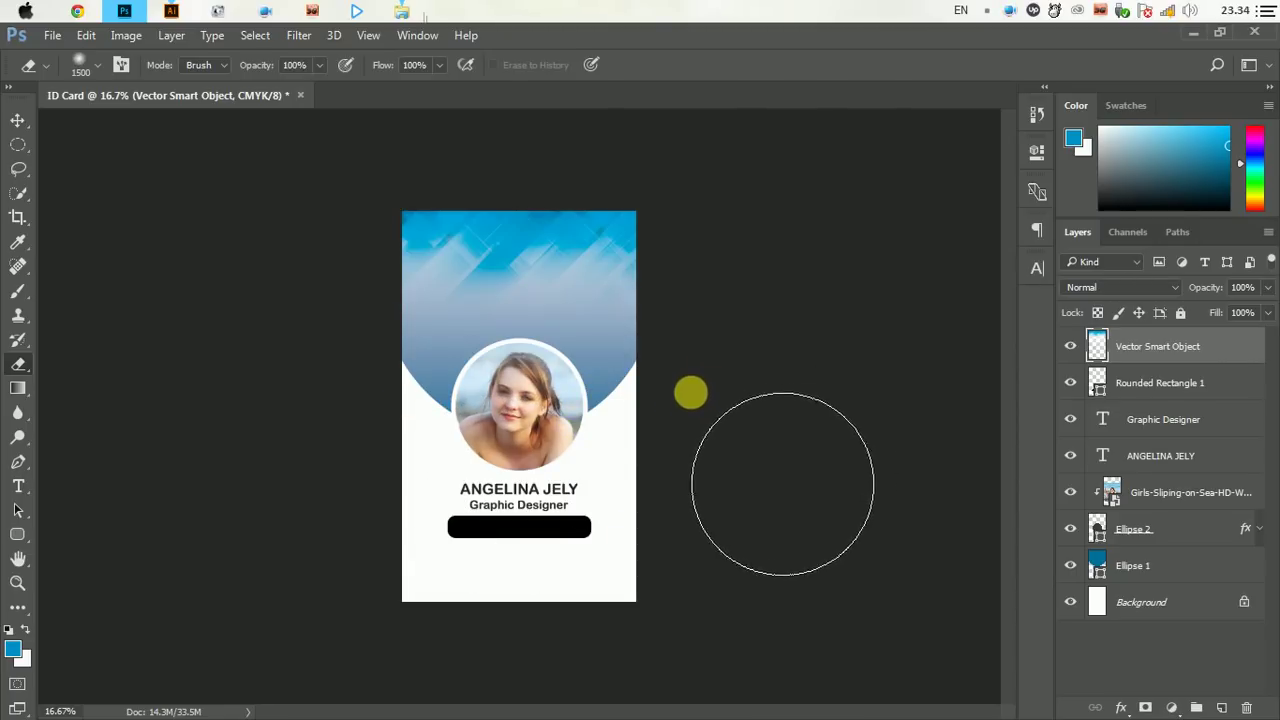
{"action": "mouse_move", "coordinate": [783, 474]}
{"action": "left_mouse_down"}
{"action": "mouse_move", "coordinate": [458, 494]}
{"action": "mouse_move", "coordinate": [667, 449]}
{"action": "mouse_move", "coordinate": [520, 442]}
{"action": "left_mouse_up"}
{"action": "left_click_drag", "start_coordinate": [770, 461], "coordinate": [529, 418]}
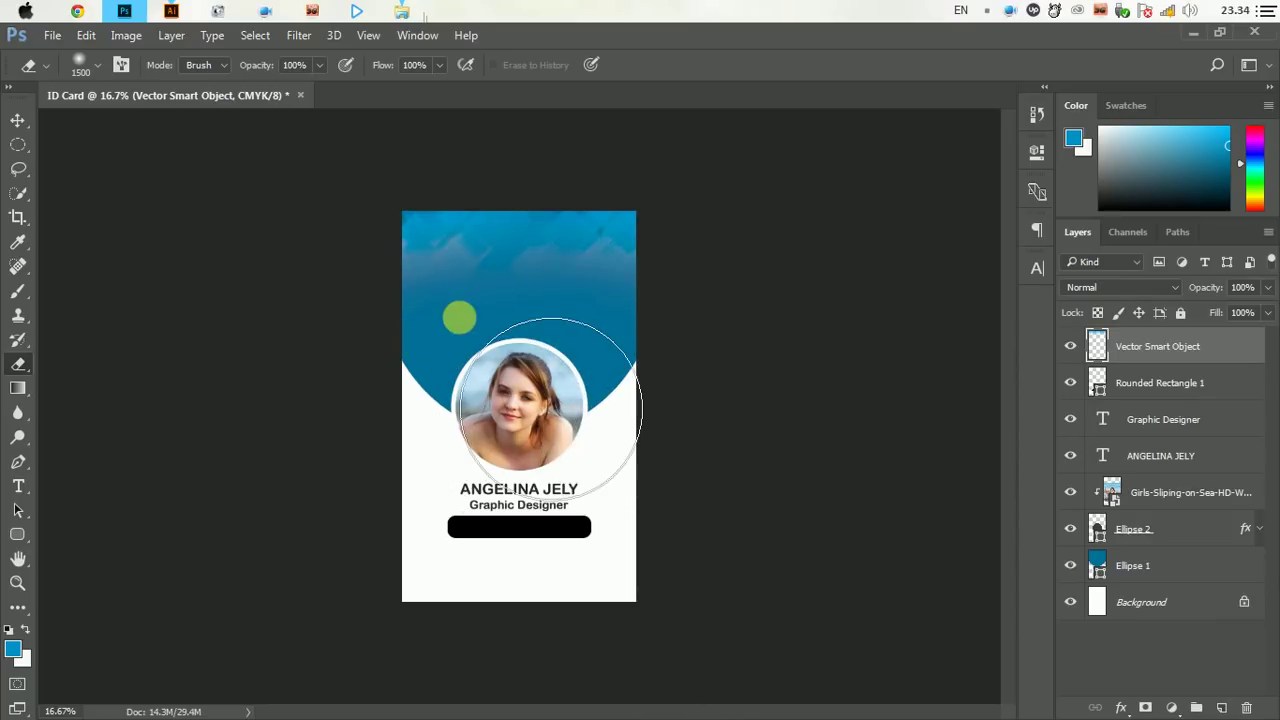
{"action": "left_click_drag", "start_coordinate": [529, 418], "coordinate": [600, 410]}
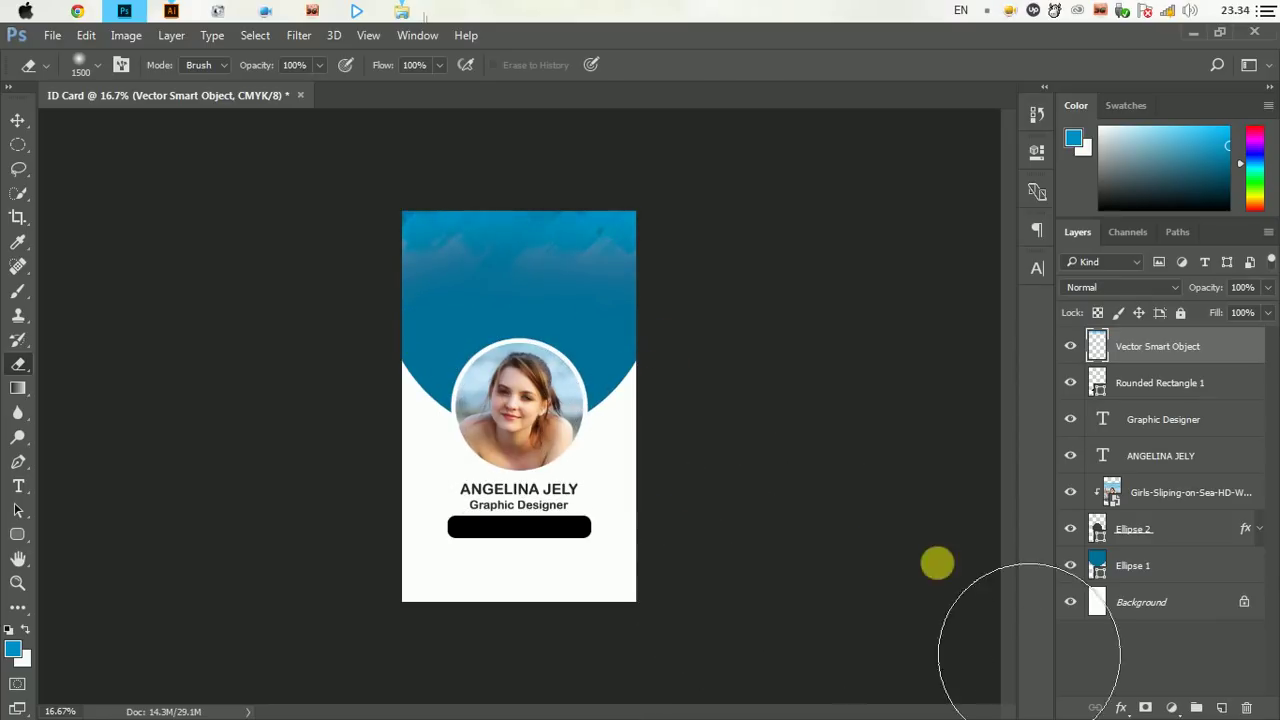
Change the Ellipse 1 fill to 016082 after rejecting the too-dark 014d69
{"action": "left_click", "coordinate": [1103, 567]}
{"action": "double_click", "coordinate": [1098, 565]}
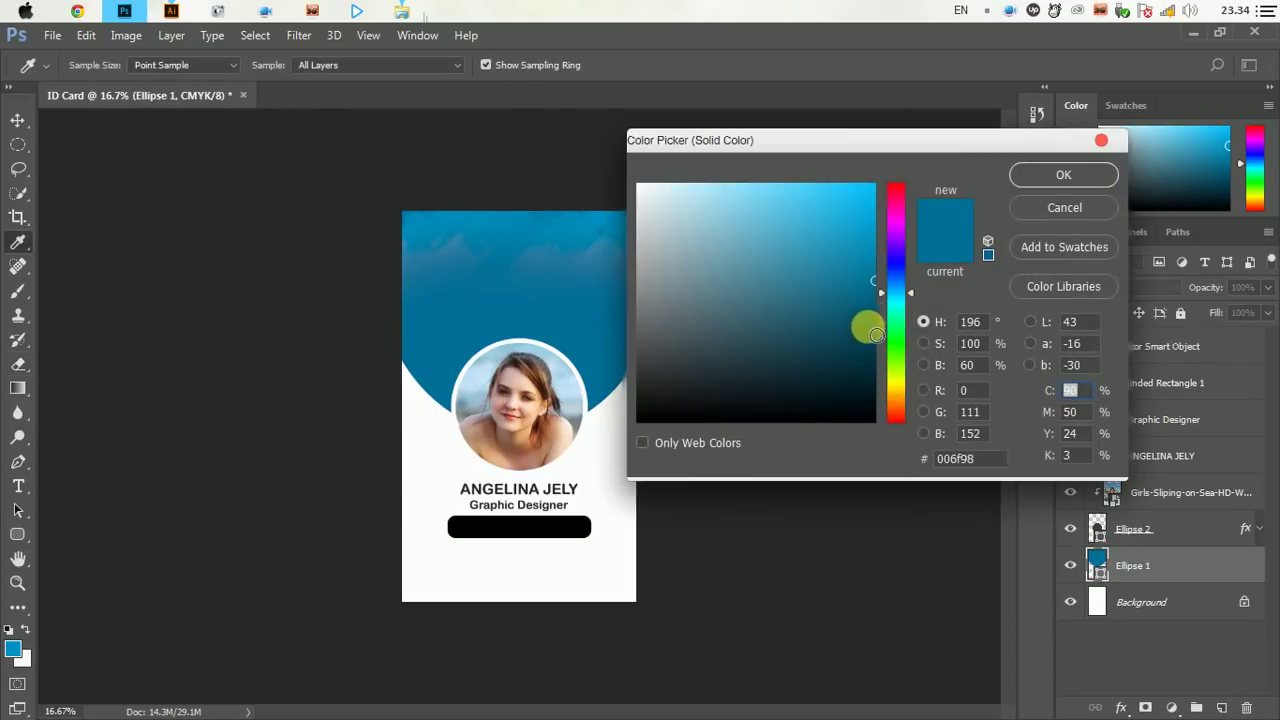
{"action": "left_click", "coordinate": [874, 325]}
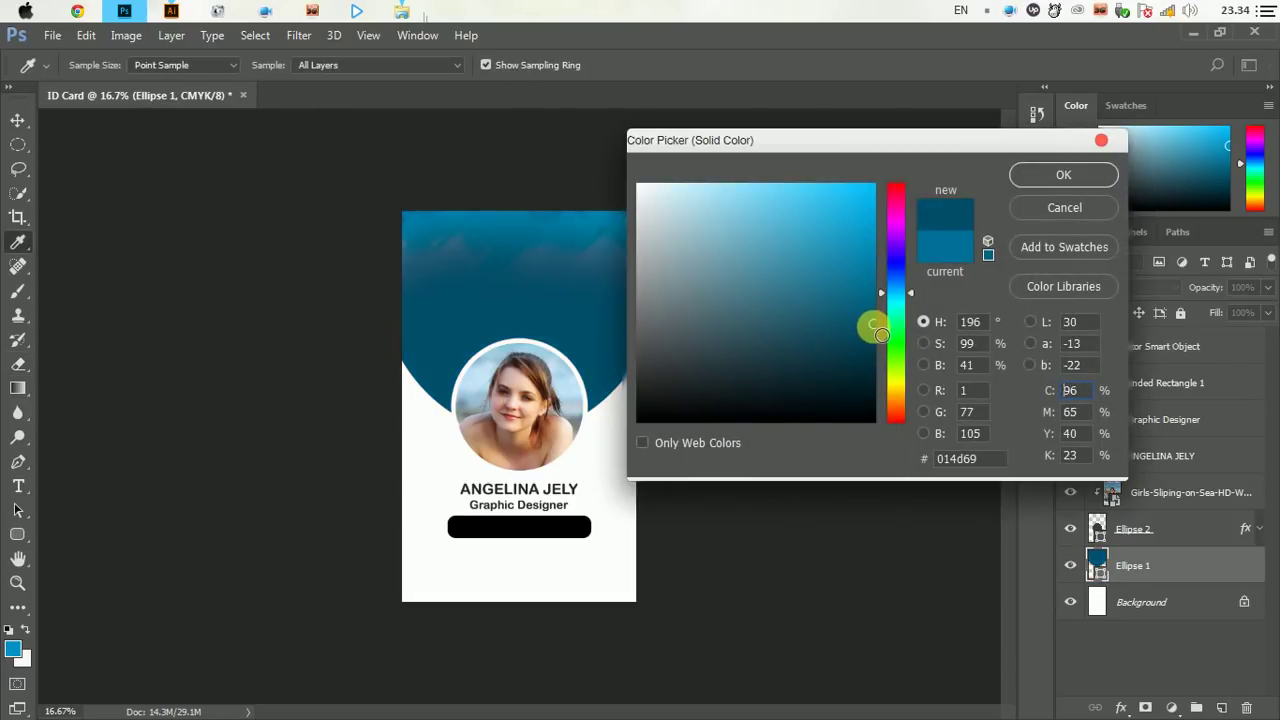
{"action": "left_click", "coordinate": [1066, 208]}
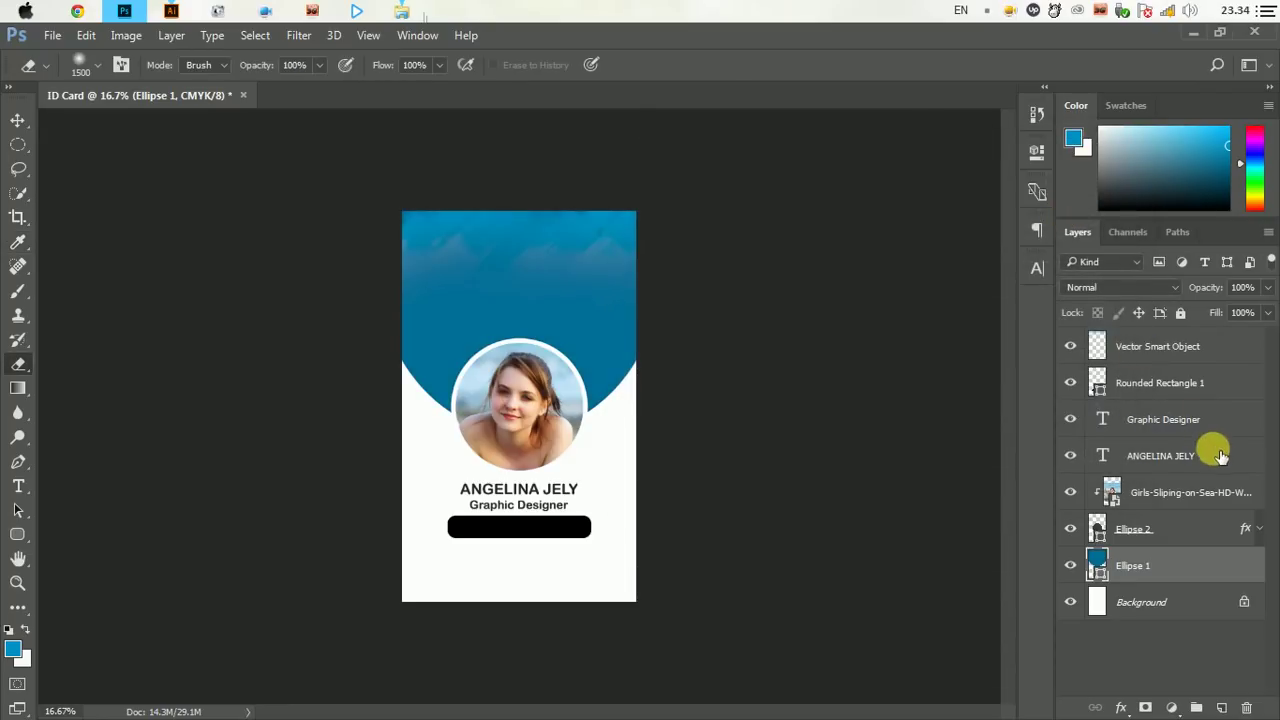
{"action": "double_click", "coordinate": [1098, 556]}
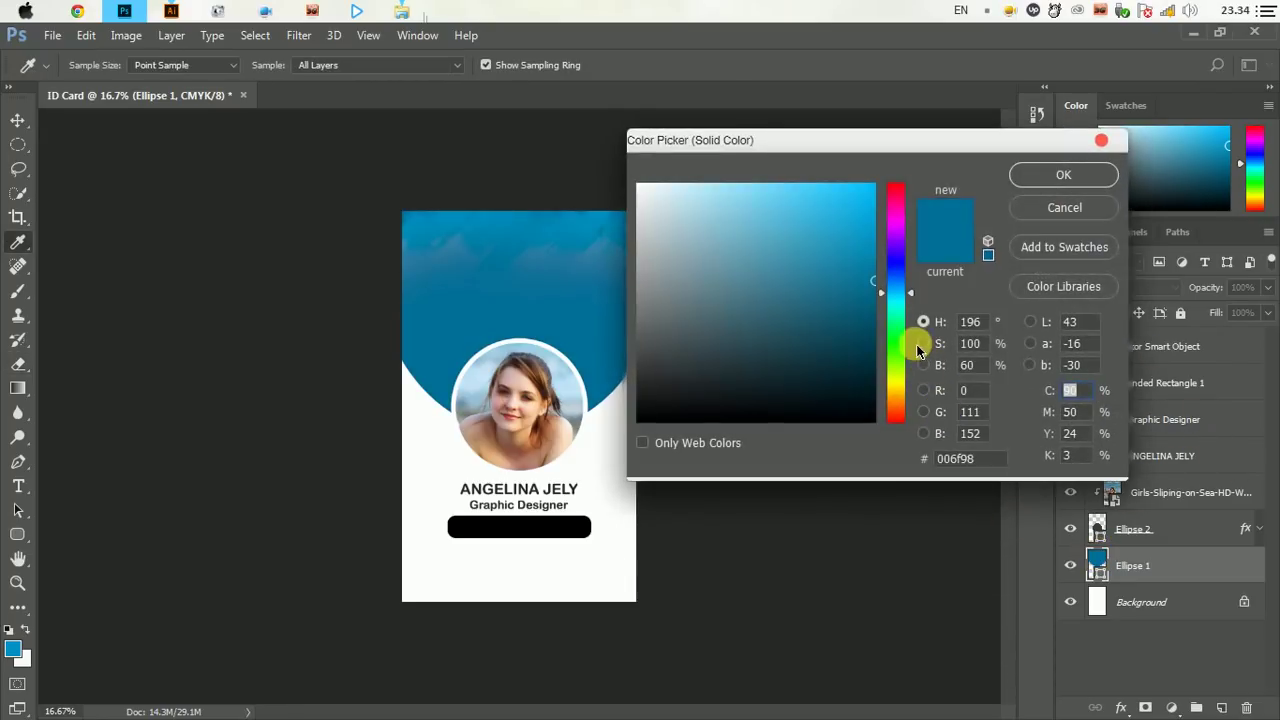
{"action": "left_click", "coordinate": [873, 299]}
{"action": "left_click", "coordinate": [1020, 180]}
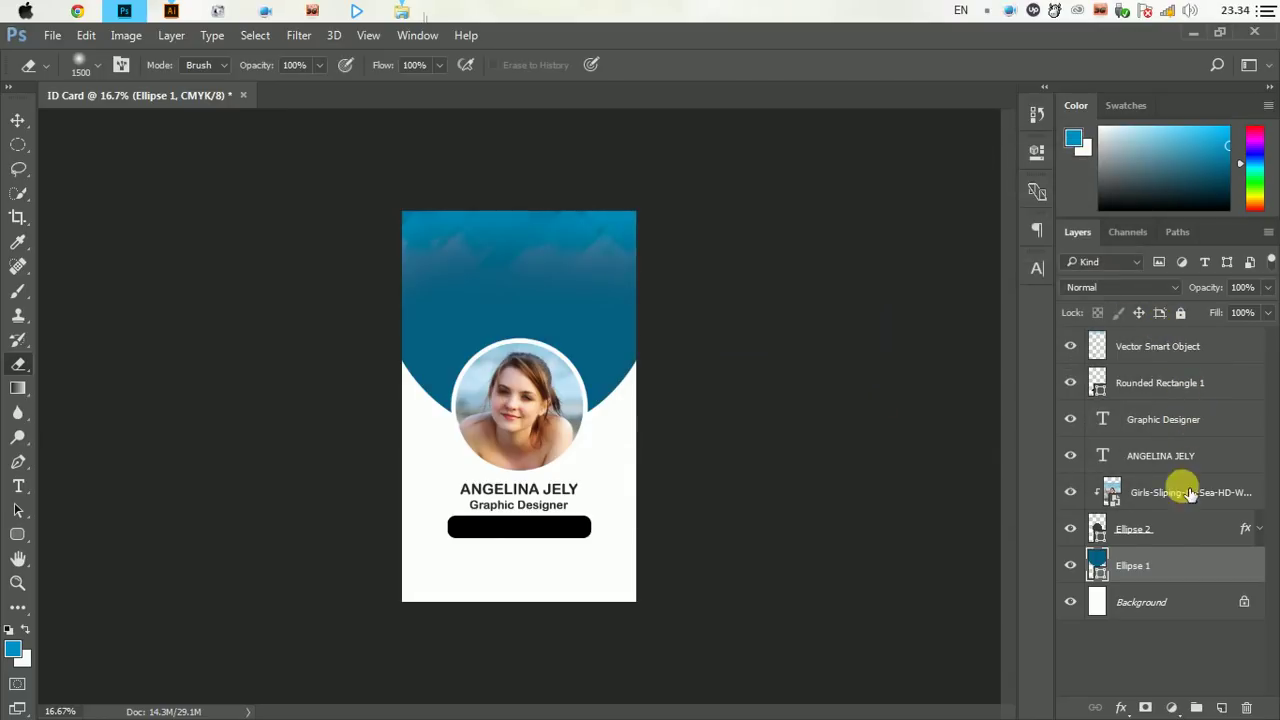
Set the Vector Smart Object opacity to 66% and erase a small spot on the header
{"action": "left_click", "coordinate": [1152, 342]}
{"action": "left_click", "coordinate": [1267, 312]}
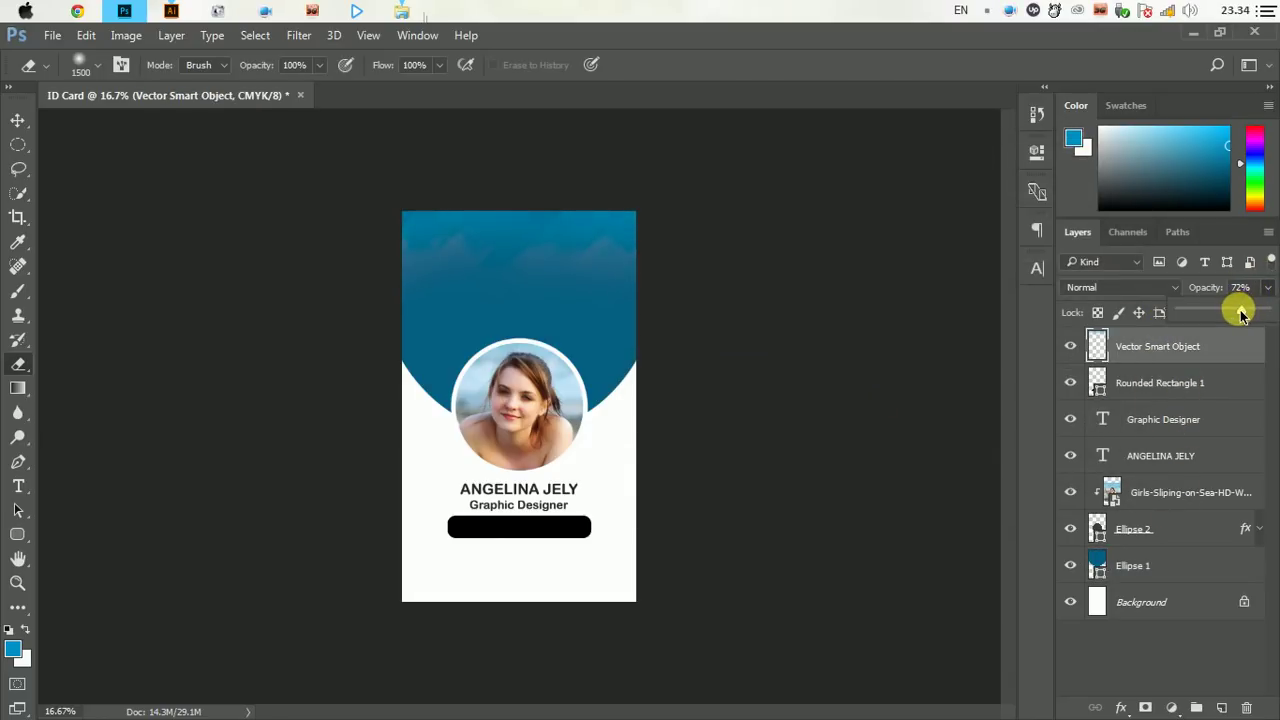
{"action": "left_click_drag", "start_coordinate": [1240, 314], "coordinate": [1236, 311]}
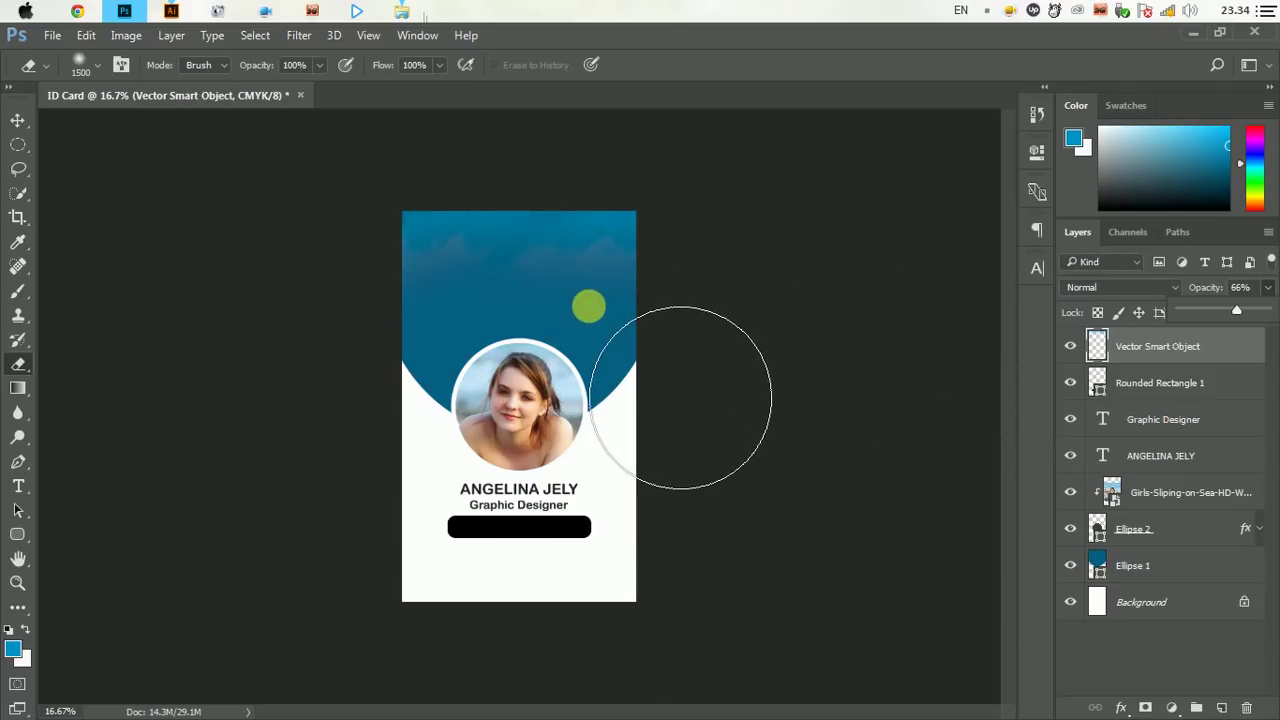
{"action": "key", "text": "bracketleft"}
{"action": "key", "text": "bracketleft"}
{"action": "key", "text": "bracketleft"}
{"action": "left_click", "coordinate": [588, 306]}
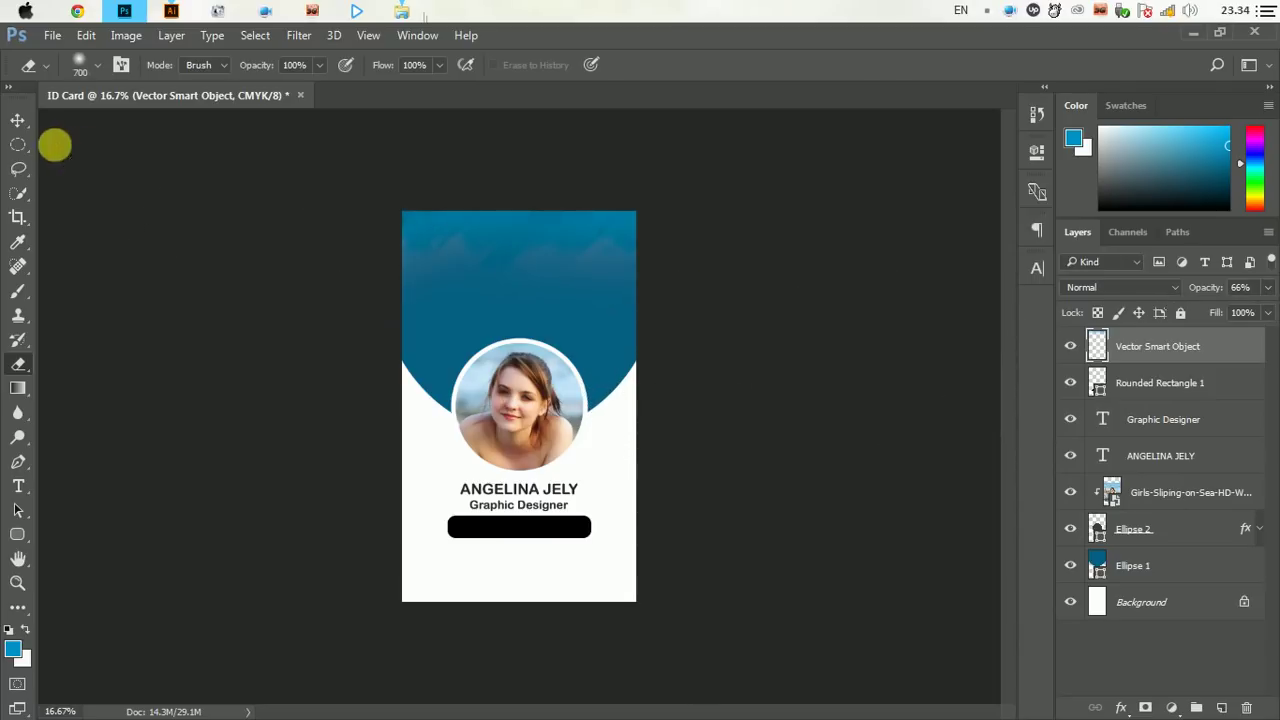
{"action": "left_click", "coordinate": [17, 120]}
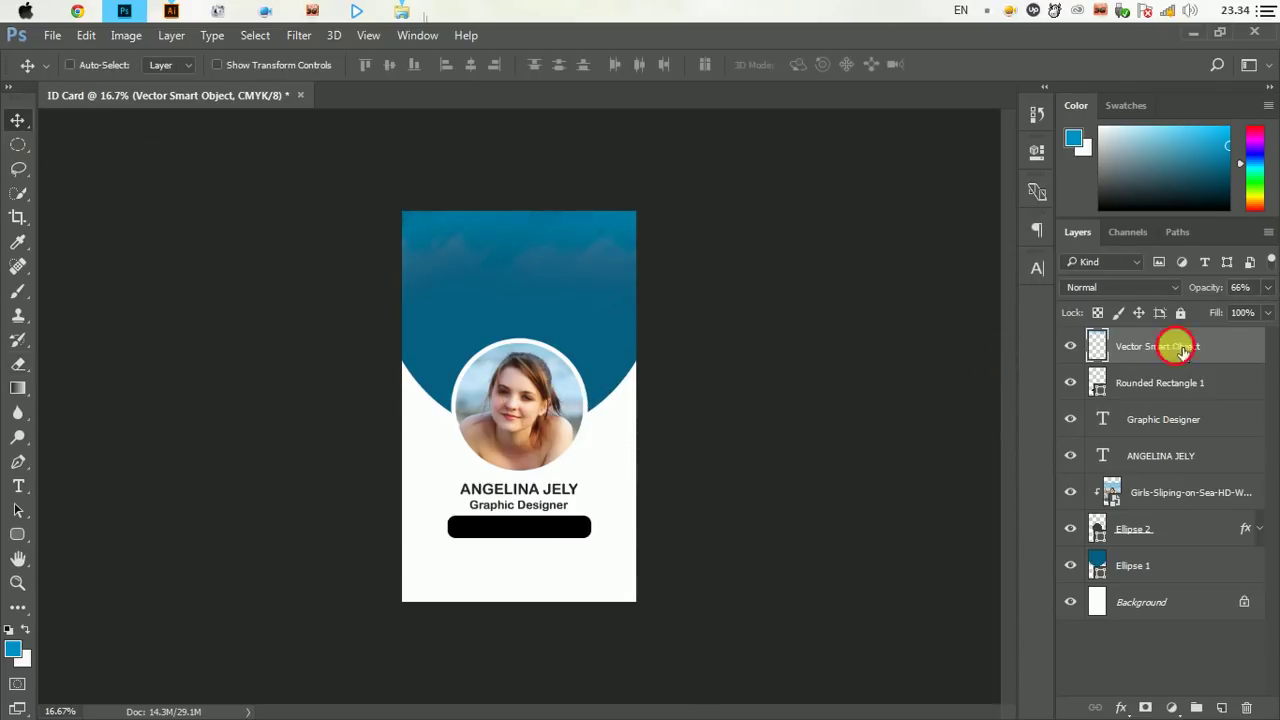
Duplicate the geometric background layer, flip the copy vertically, and place it along the card's bottom
{"action": "left_click_drag", "start_coordinate": [1180, 350], "coordinate": [1221, 707]}
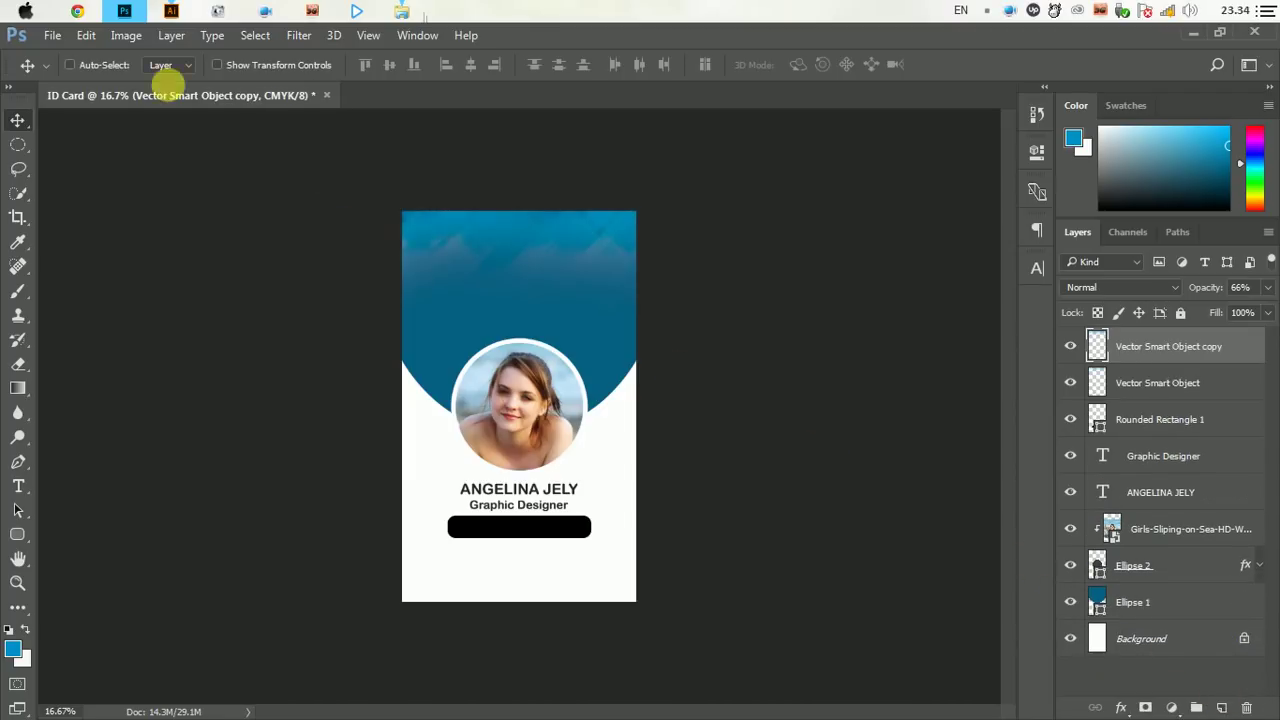
{"action": "left_click", "coordinate": [86, 35]}
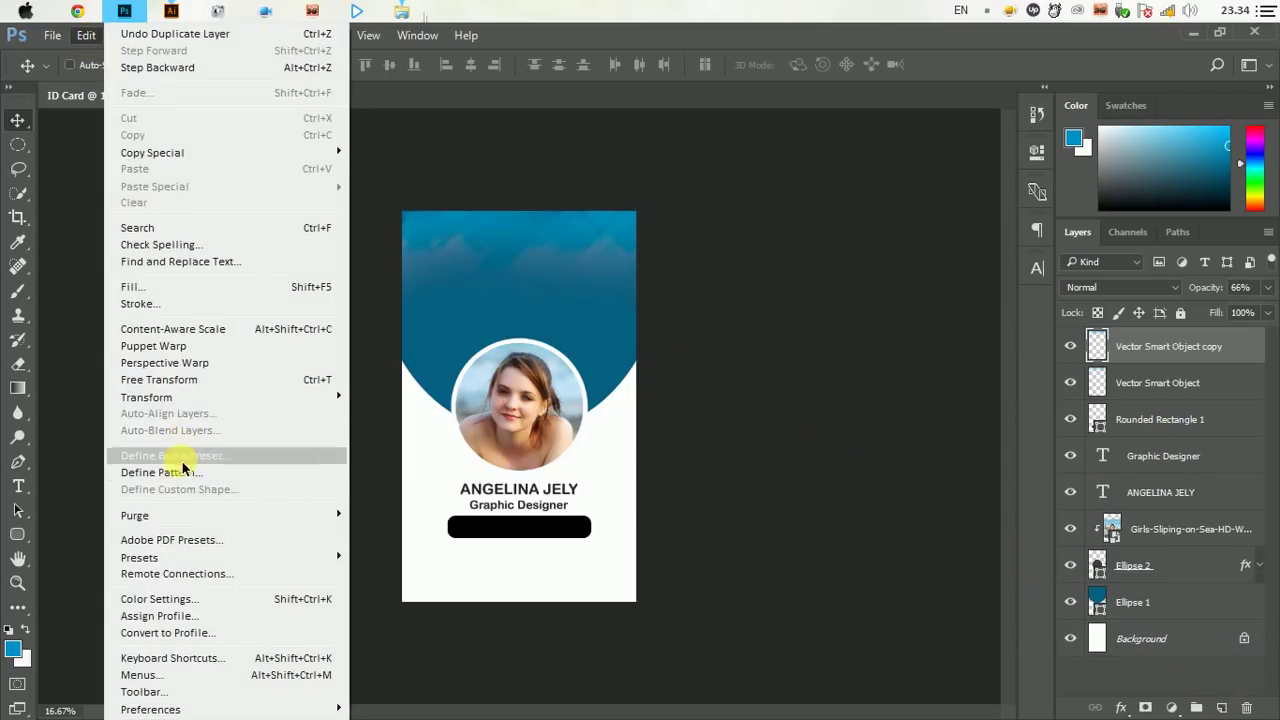
{"action": "left_click", "coordinate": [180, 379]}
{"action": "right_click", "coordinate": [489, 334]}
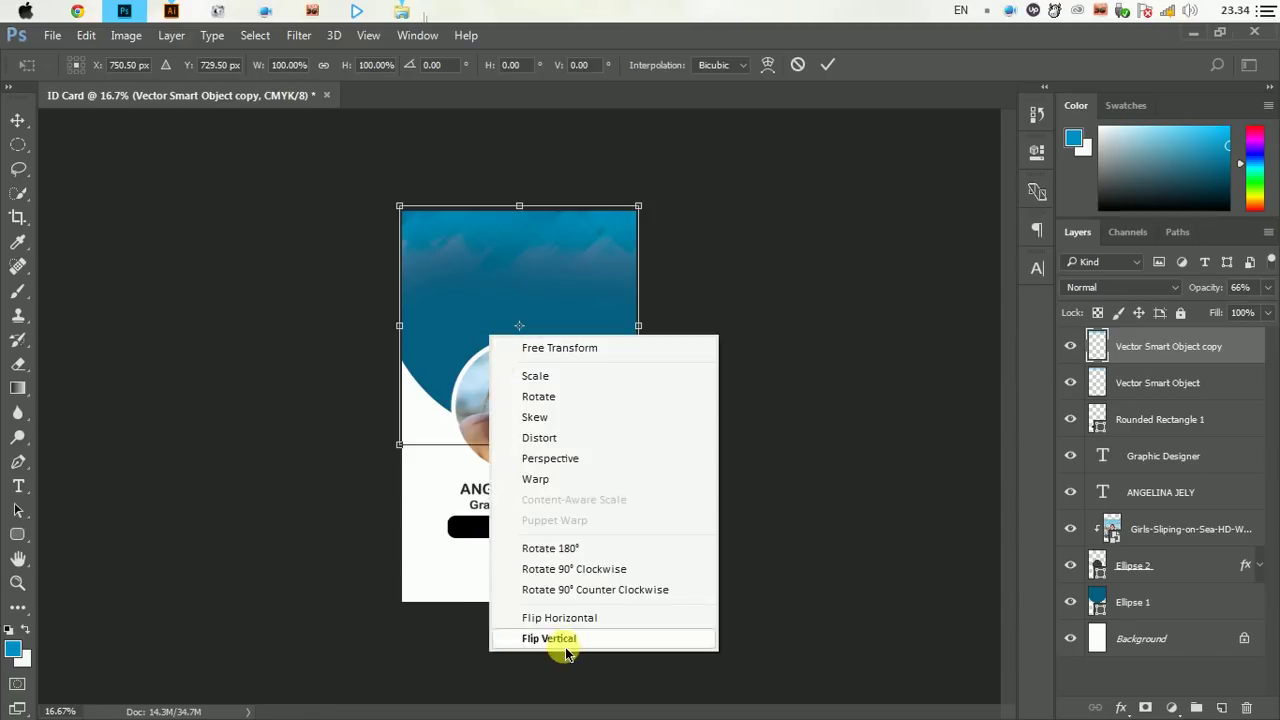
{"action": "left_click", "coordinate": [563, 642]}
{"action": "mouse_move", "coordinate": [574, 284]}
{"action": "left_mouse_down"}
{"action": "mouse_move", "coordinate": [572, 465]}
{"action": "mouse_move", "coordinate": [568, 446]}
{"action": "mouse_move", "coordinate": [600, 453]}
{"action": "left_mouse_up"}
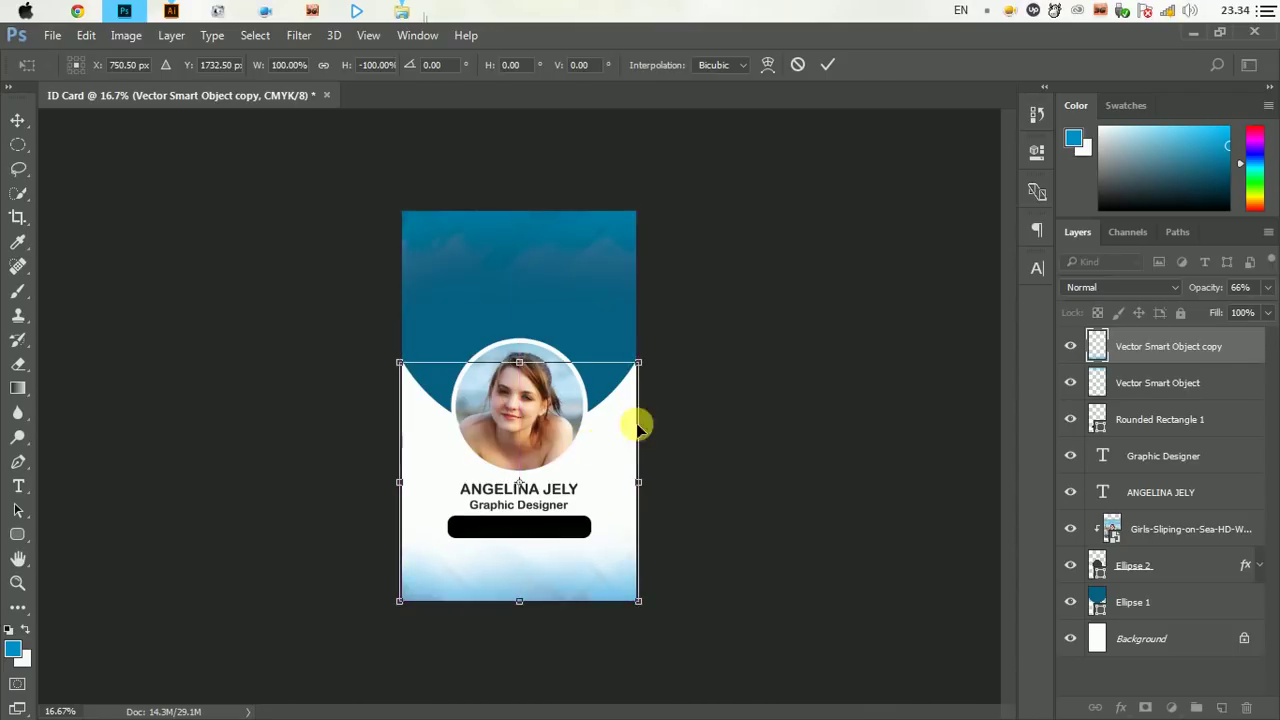
{"action": "left_click", "coordinate": [827, 66]}
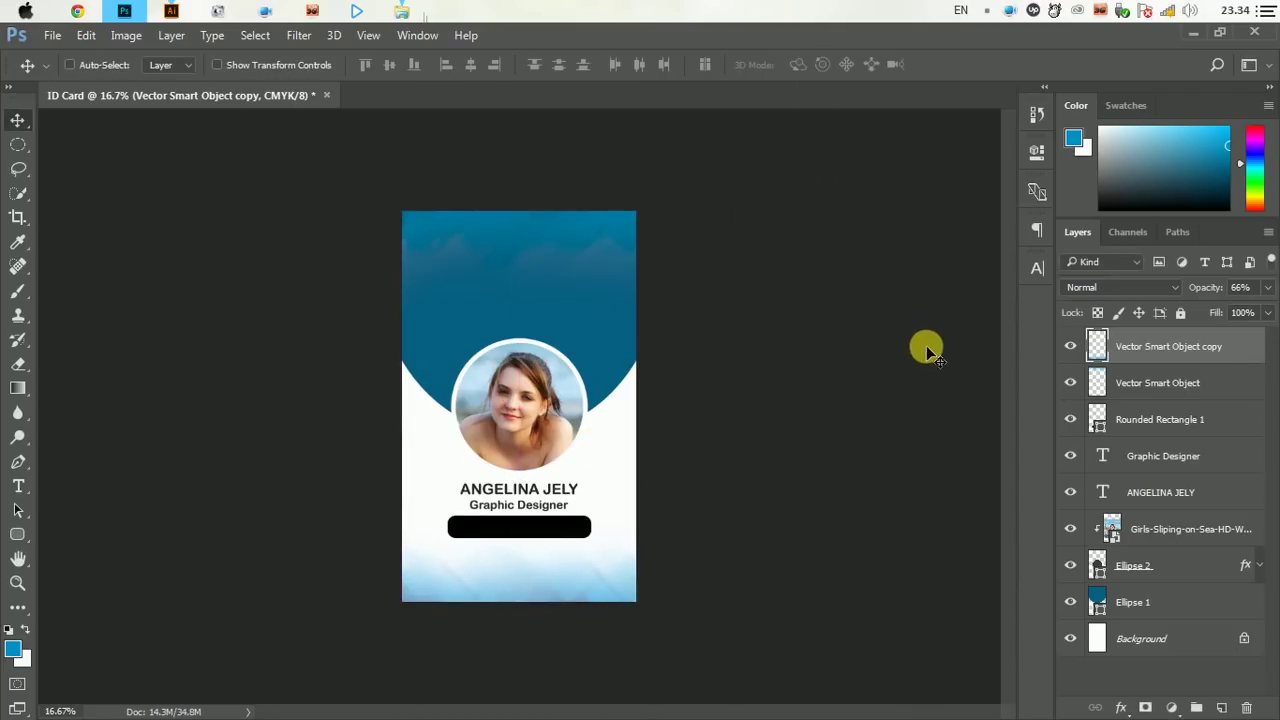
{"action": "key", "text": "ctrl+plus"}
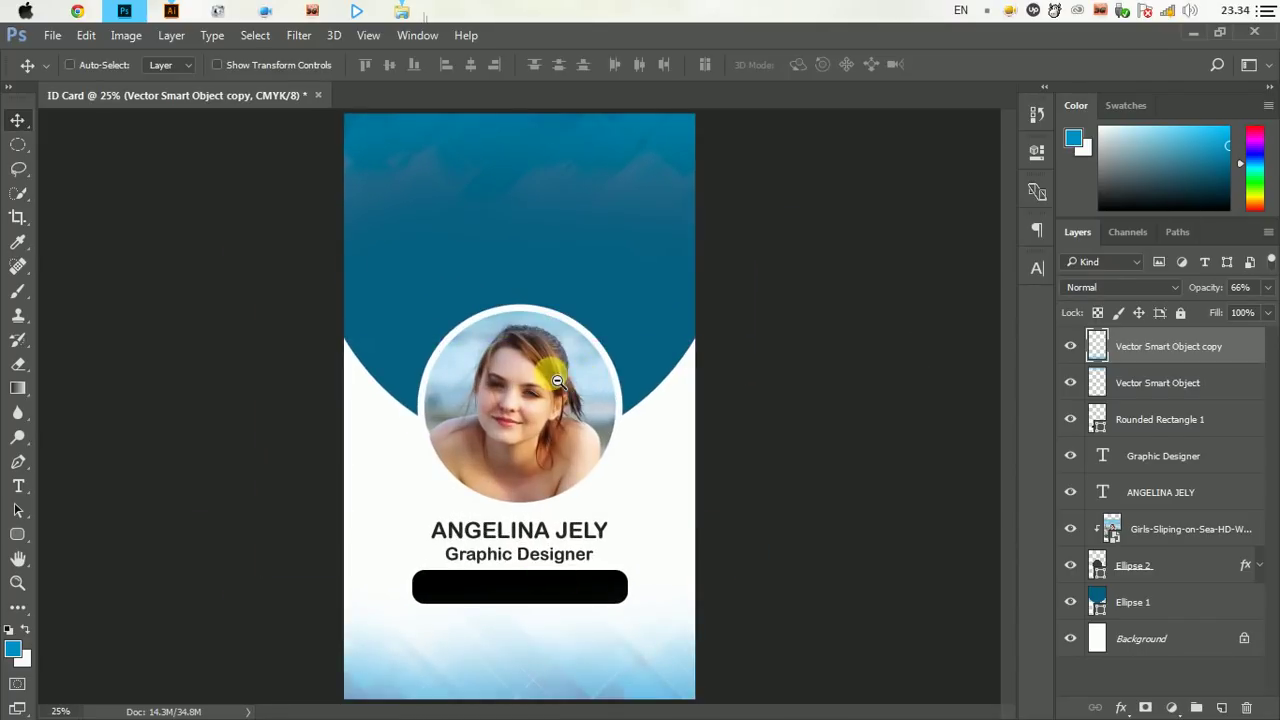
{"action": "key", "text": "ctrl+minus"}
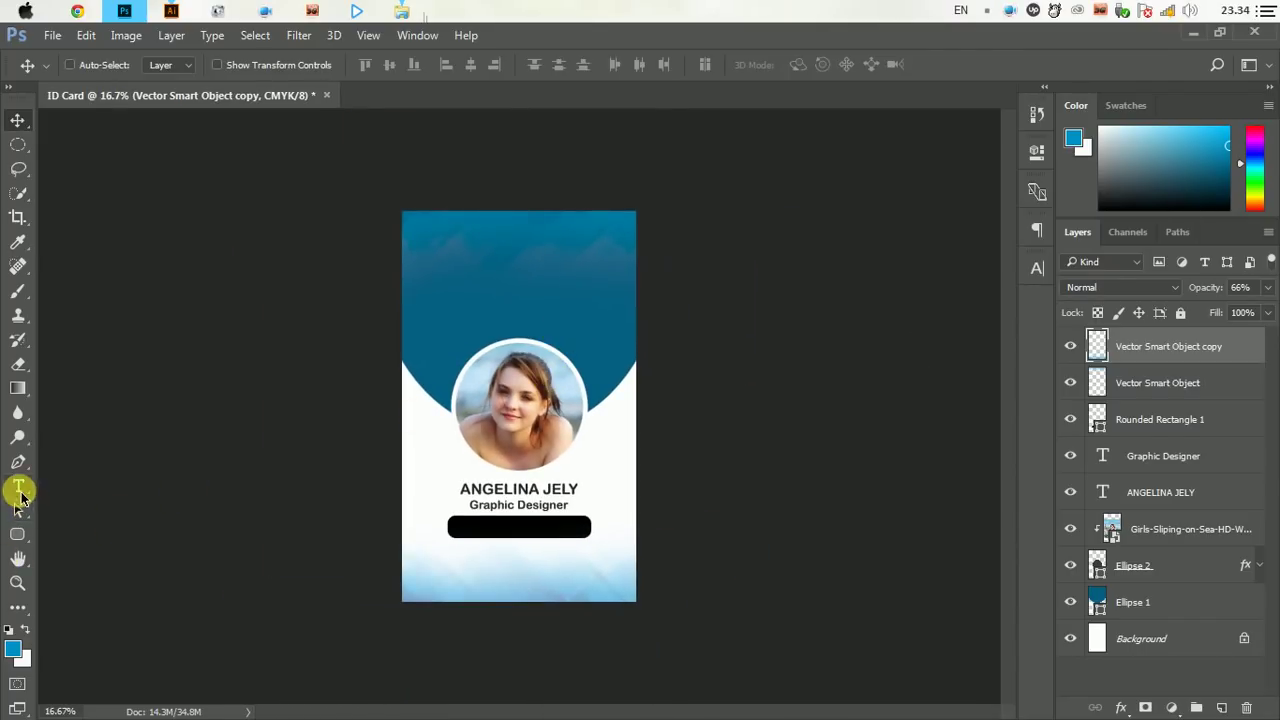
{"action": "left_click", "coordinate": [18, 487]}
{"action": "left_click", "coordinate": [456, 592]}
{"action": "type", "text": "www.applegraphicstudio.com"}
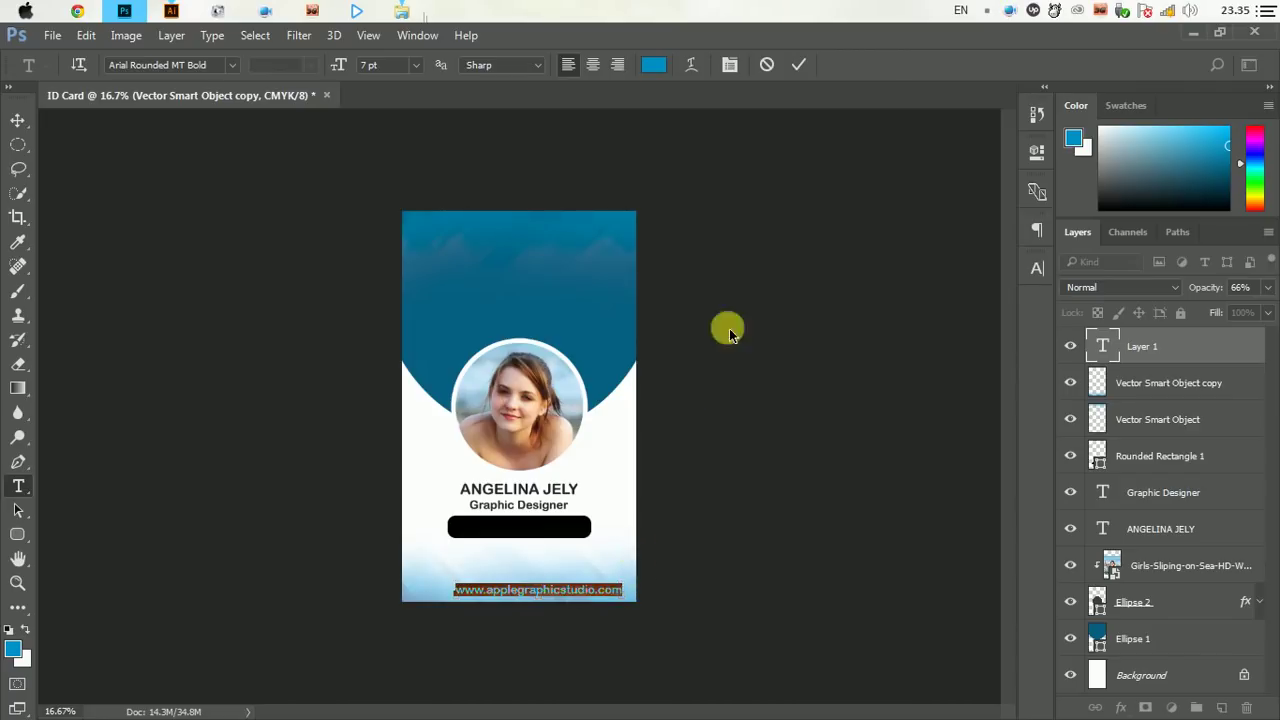
{"action": "left_click", "coordinate": [798, 64]}
Centre the website text along the bottom and nudge it slightly up
{"action": "left_click", "coordinate": [17, 120]}
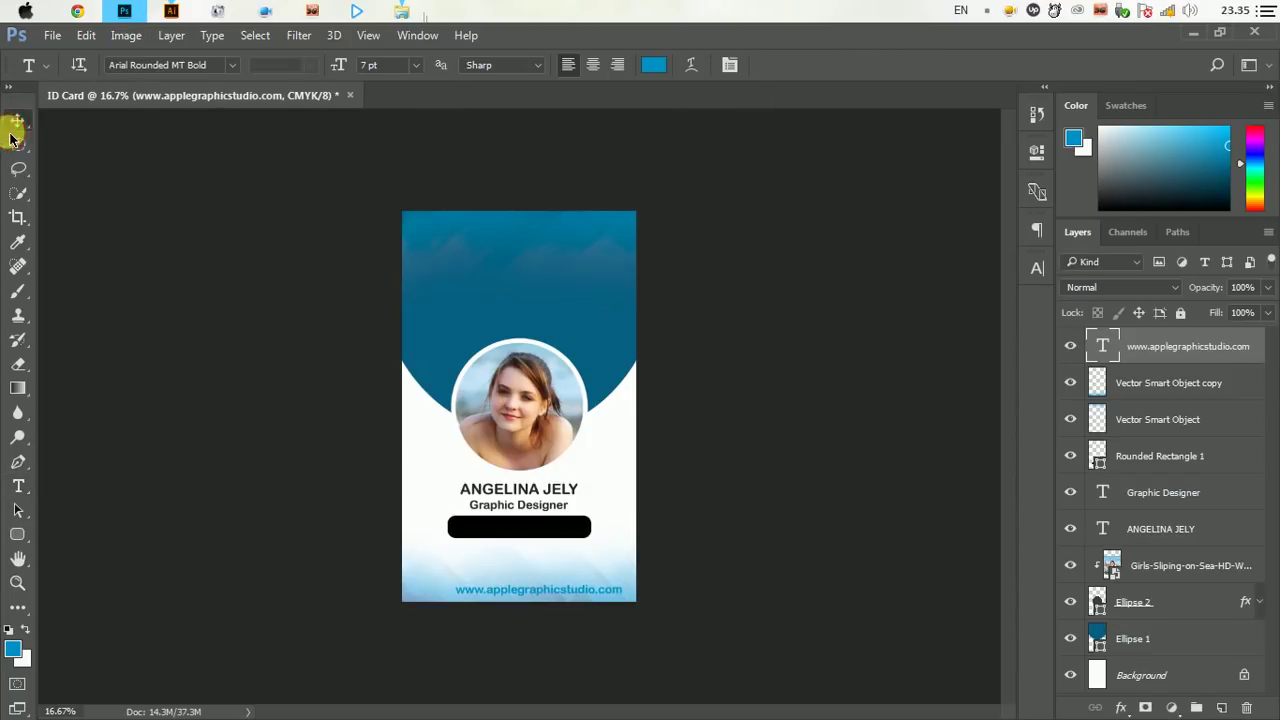
{"action": "left_click_drag", "start_coordinate": [567, 610], "coordinate": [547, 589]}
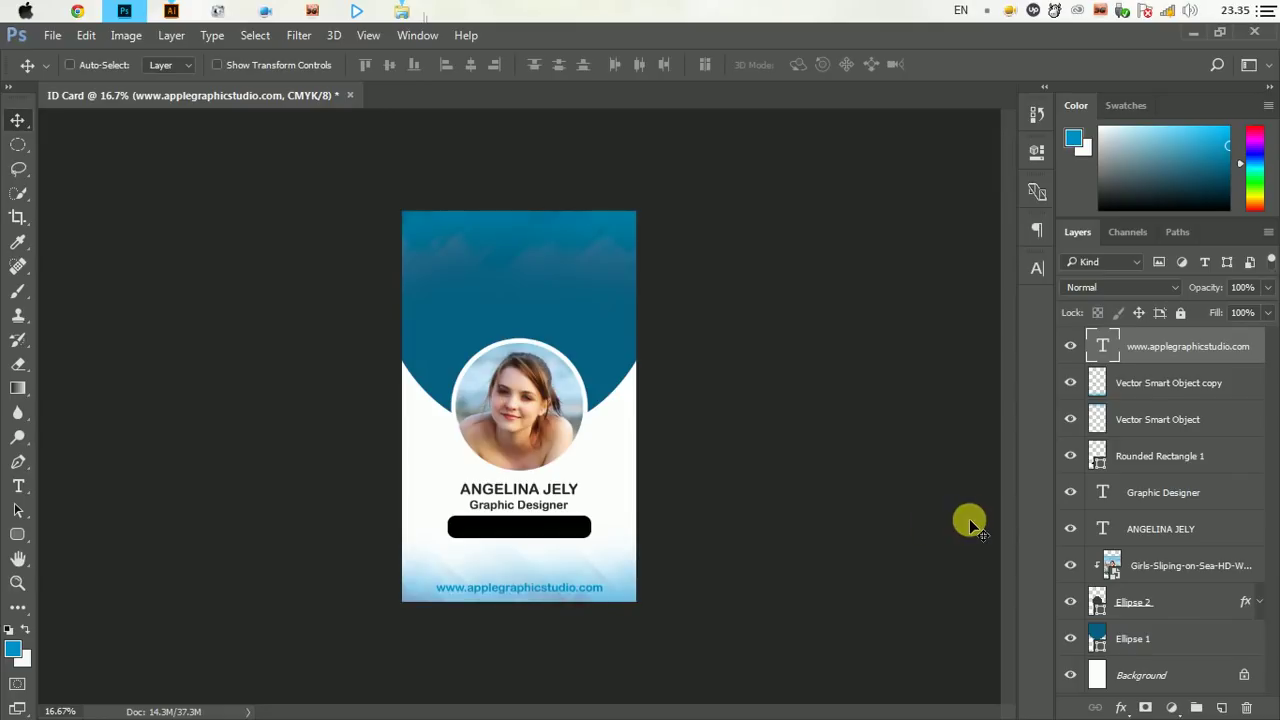
{"action": "key", "text": "shift+Up"}
{"action": "key", "text": "shift+Up"}
{"action": "key", "text": "shift+Up"}
{"action": "key", "text": "shift+Up"}
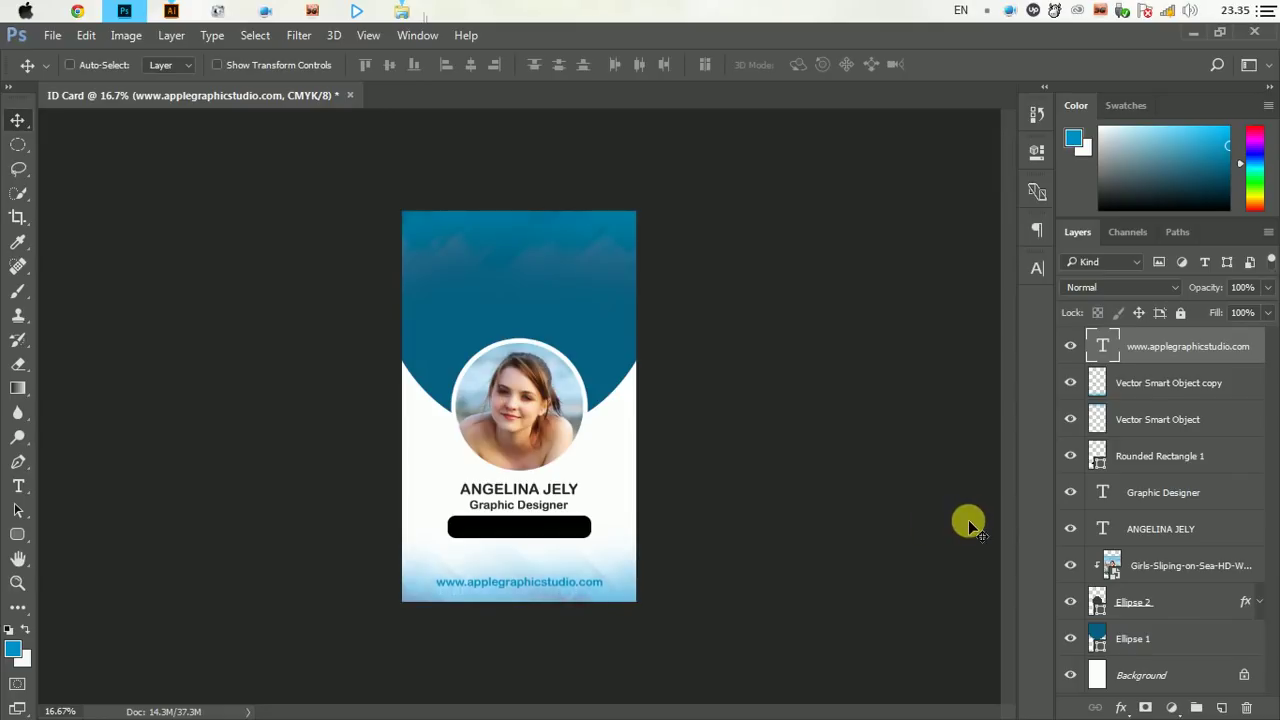
{"action": "key", "text": "shift+Up"}
{"action": "key", "text": "shift+Up"}
{"action": "key", "text": "shift+Up"}
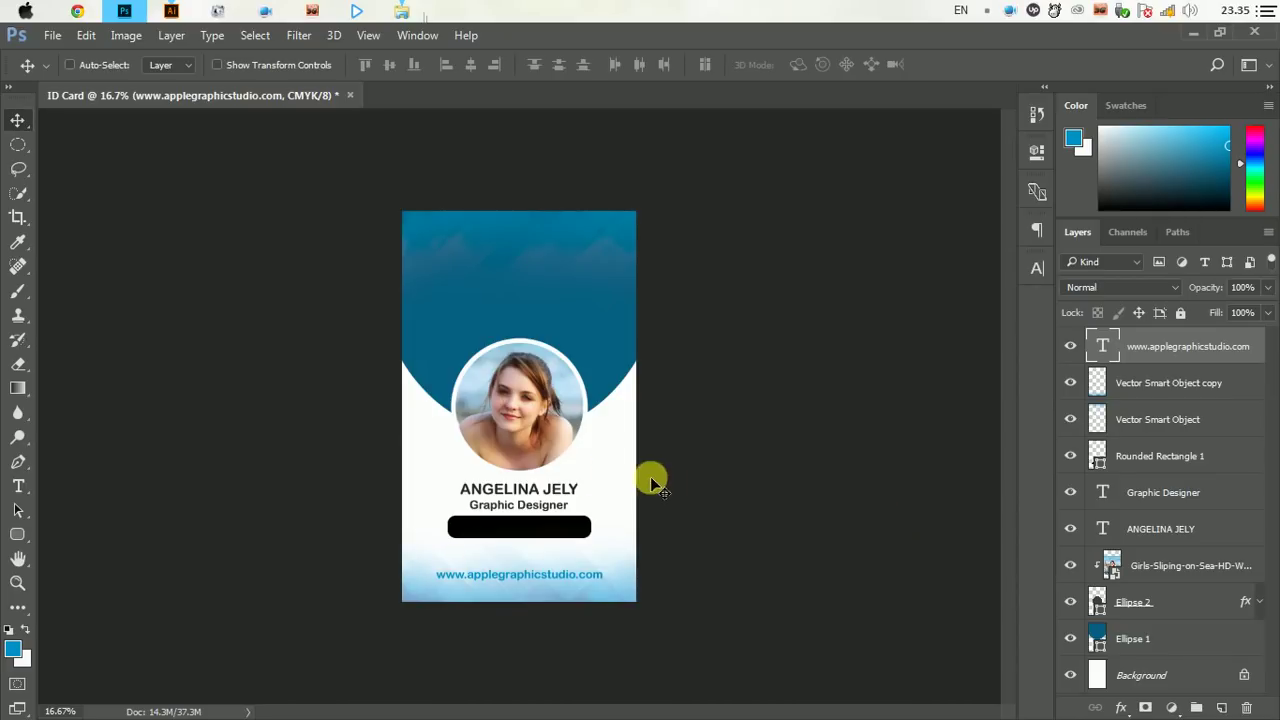
Set the top cloud texture to 83% opacity, scale it to 144% and shift it down the card
{"action": "left_click", "coordinate": [1150, 420]}
{"action": "left_click", "coordinate": [1070, 419]}
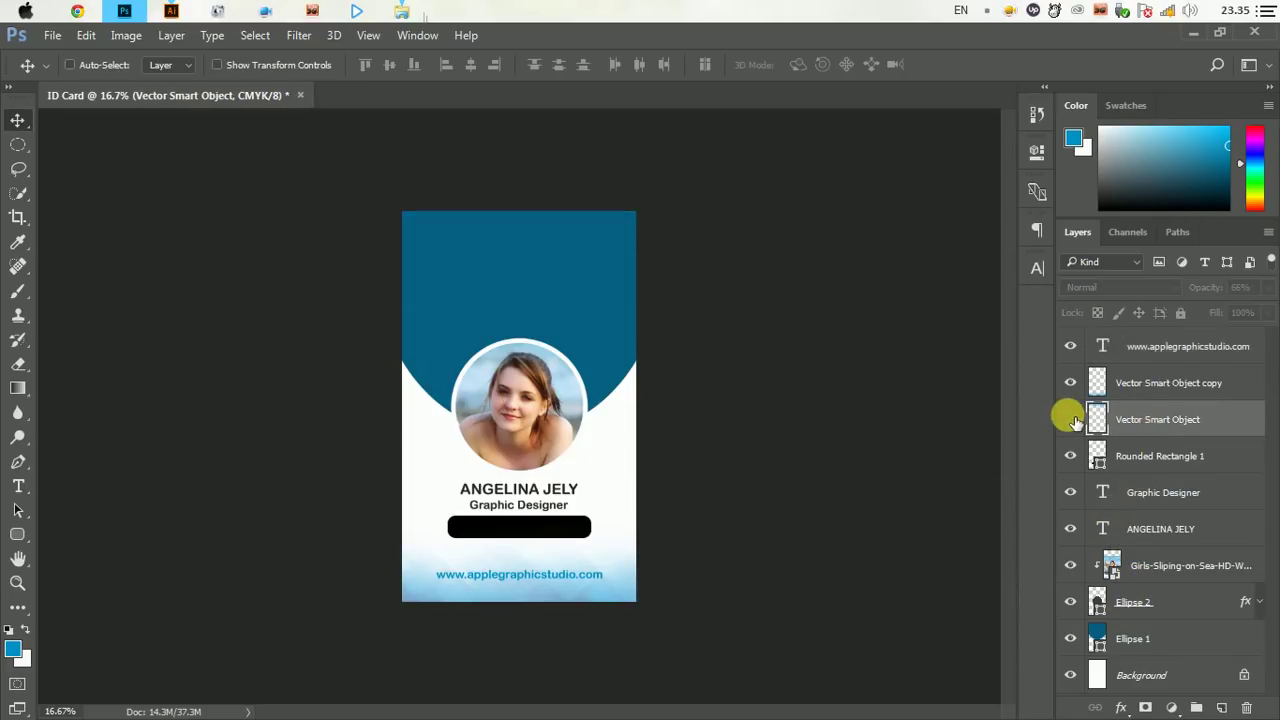
{"action": "left_click", "coordinate": [1264, 290]}
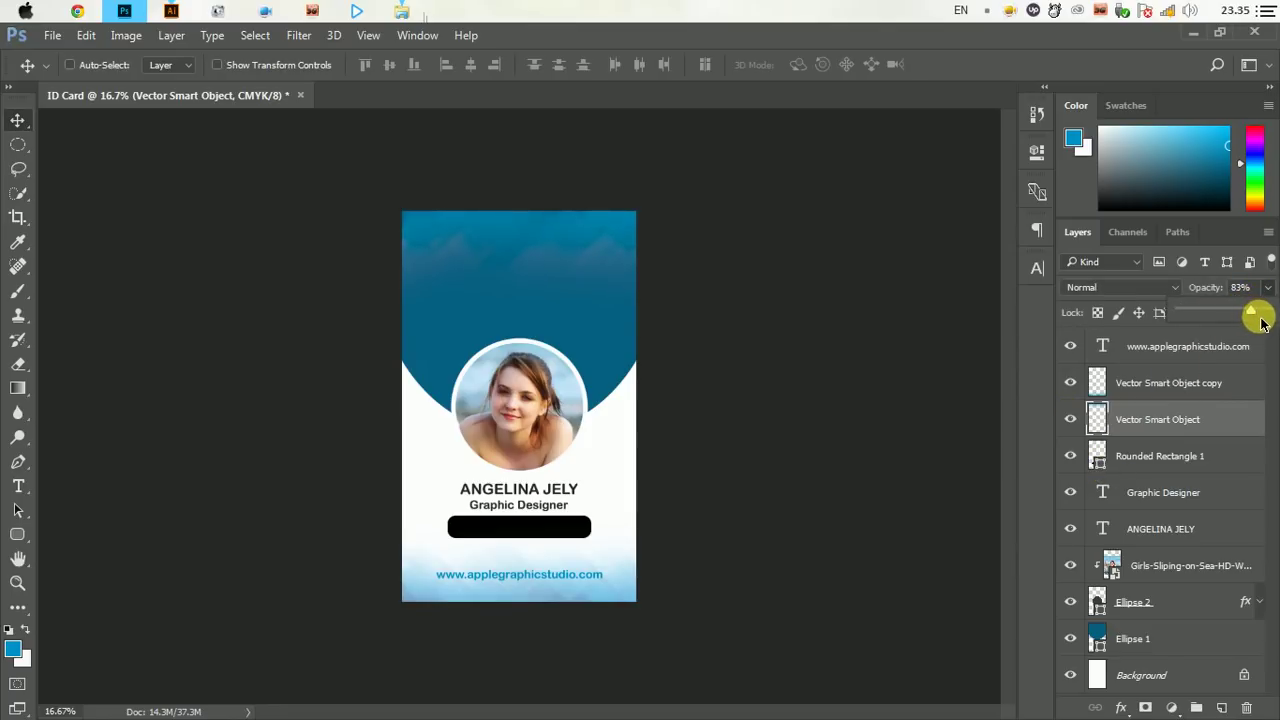
{"action": "key", "text": "ctrl+t"}
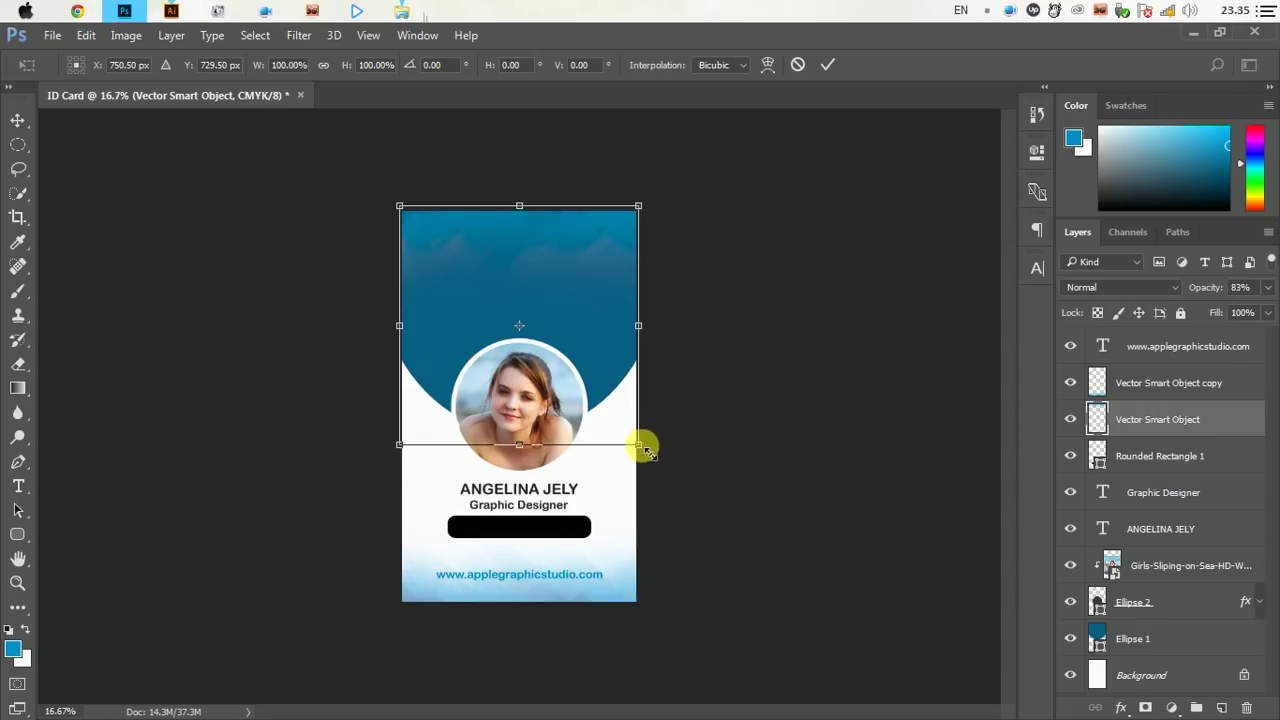
{"action": "left_click_drag", "start_coordinate": [640, 445], "coordinate": [666, 472]}
{"action": "left_click_drag", "start_coordinate": [600, 272], "coordinate": [600, 294]}
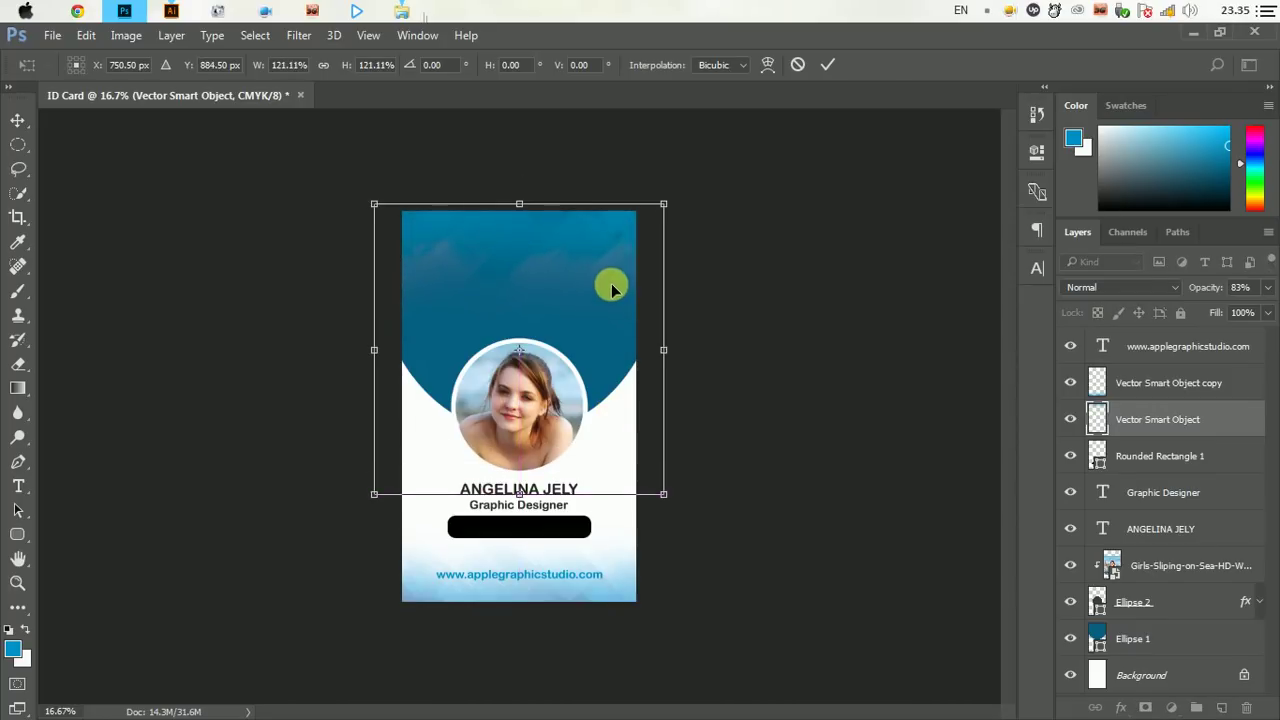
{"action": "left_click_drag", "start_coordinate": [664, 493], "coordinate": [691, 520]}
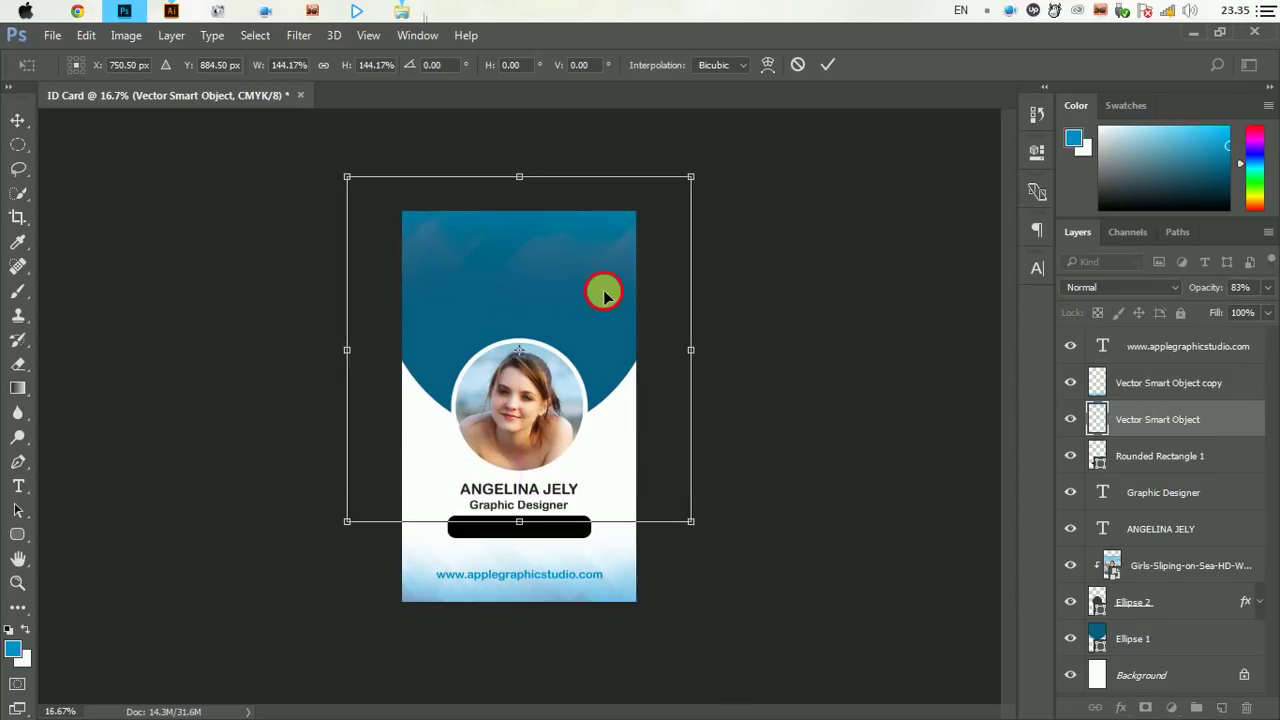
{"action": "left_click_drag", "start_coordinate": [604, 297], "coordinate": [604, 327]}
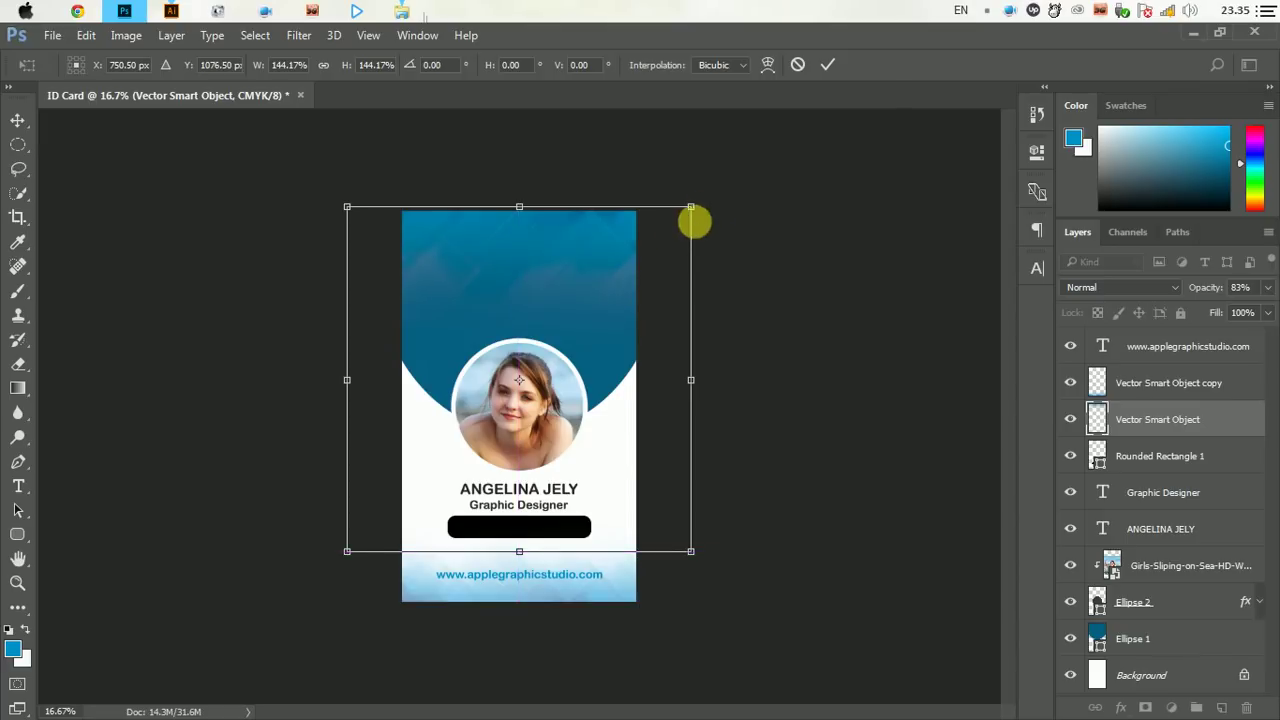
{"action": "left_click", "coordinate": [829, 66]}
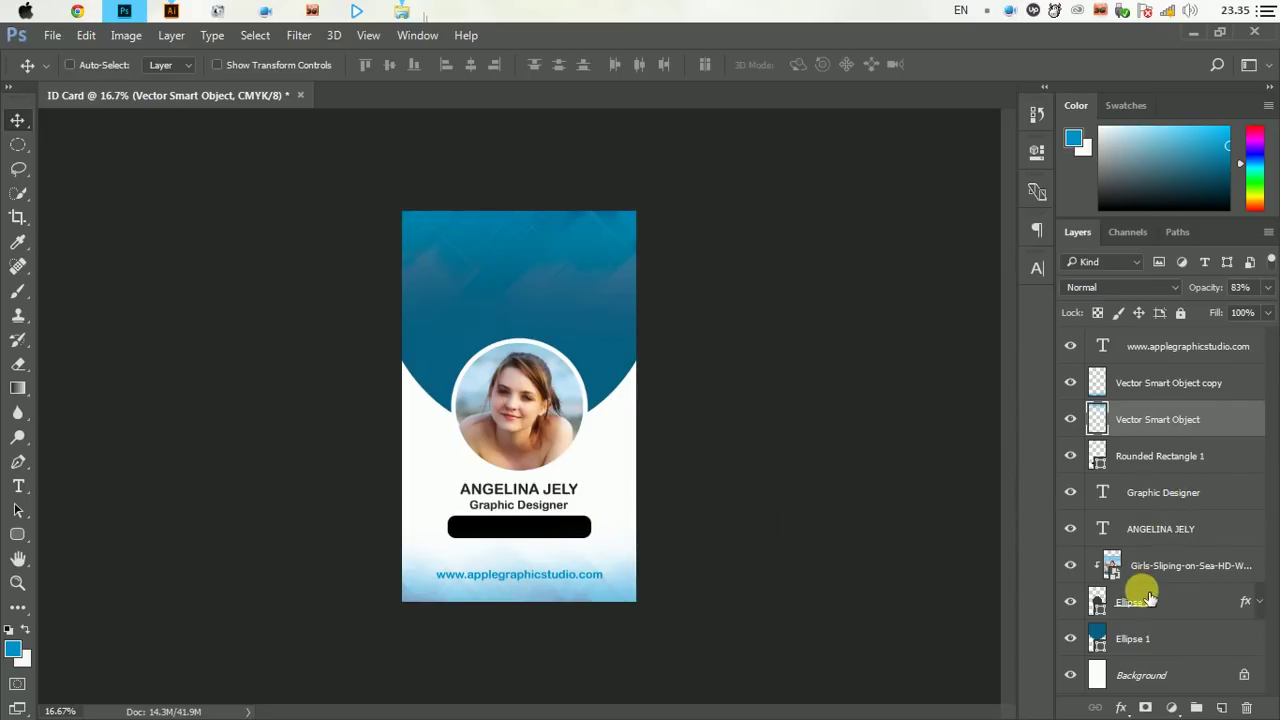
Recolour the Rounded Rectangle 1 bar under the job title to the sampled card blue #076082
{"action": "left_click", "coordinate": [1095, 458]}
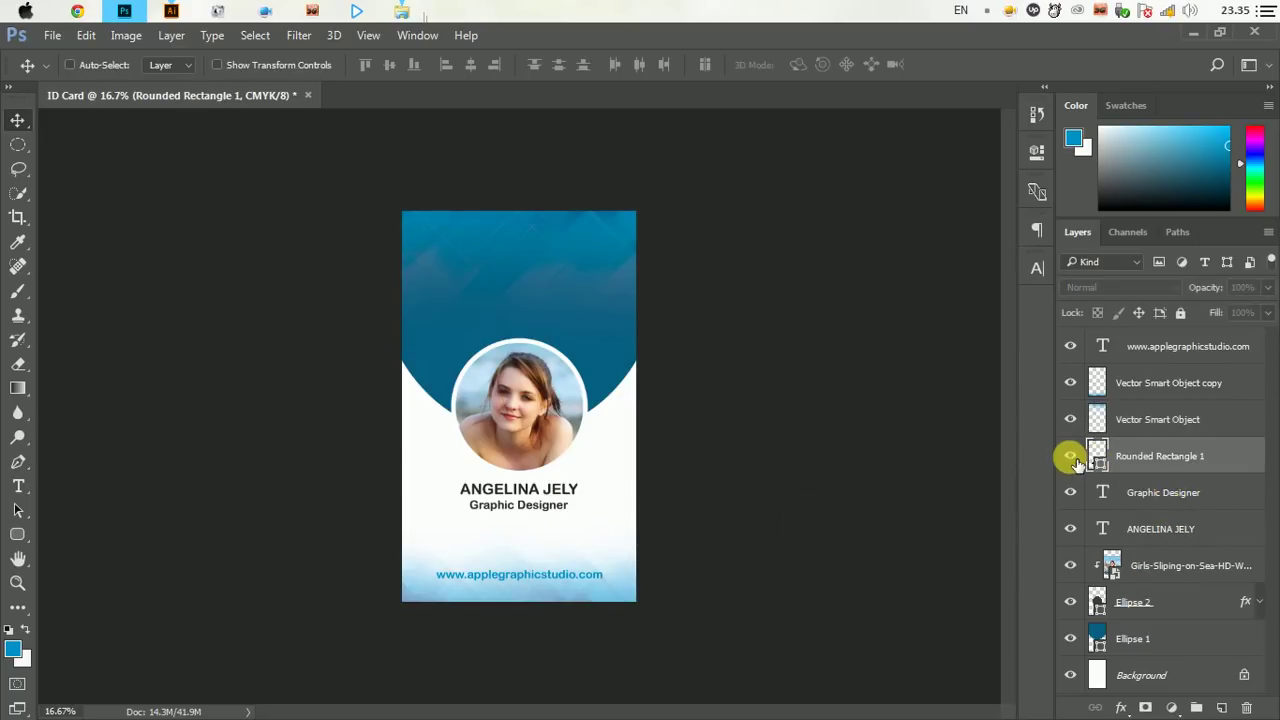
{"action": "double_click", "coordinate": [1099, 456]}
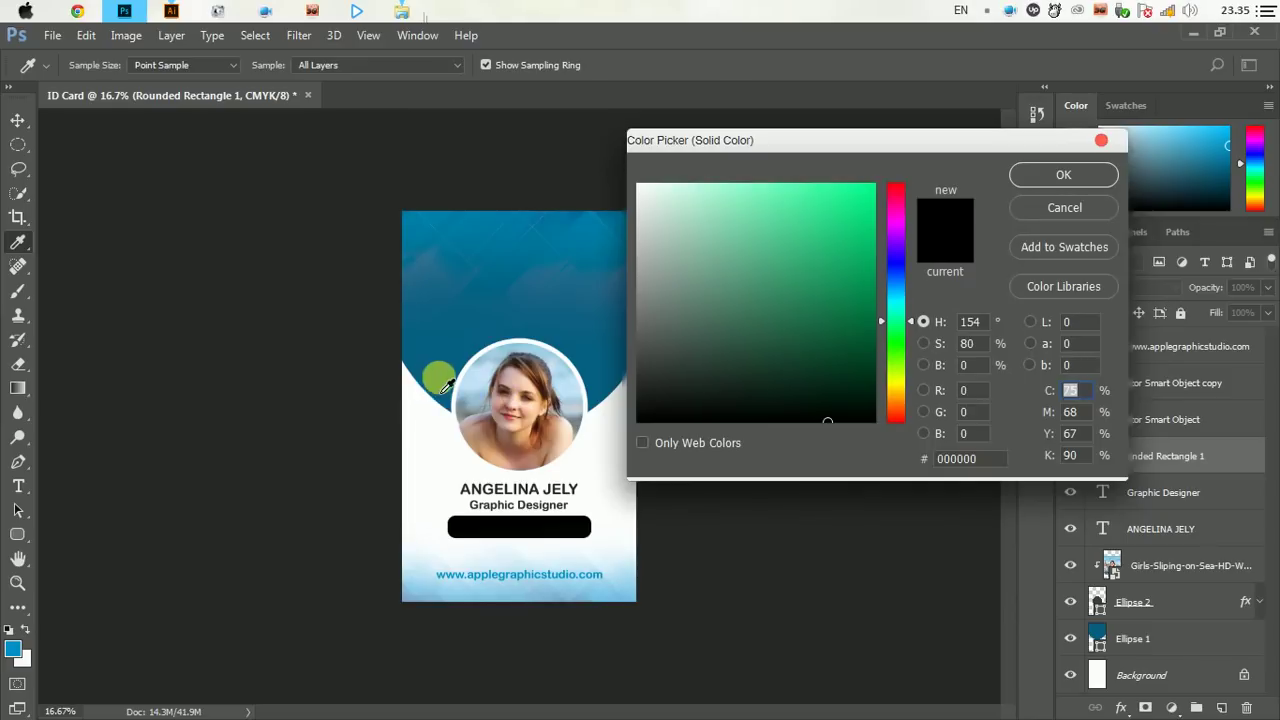
{"action": "left_click", "coordinate": [462, 397]}
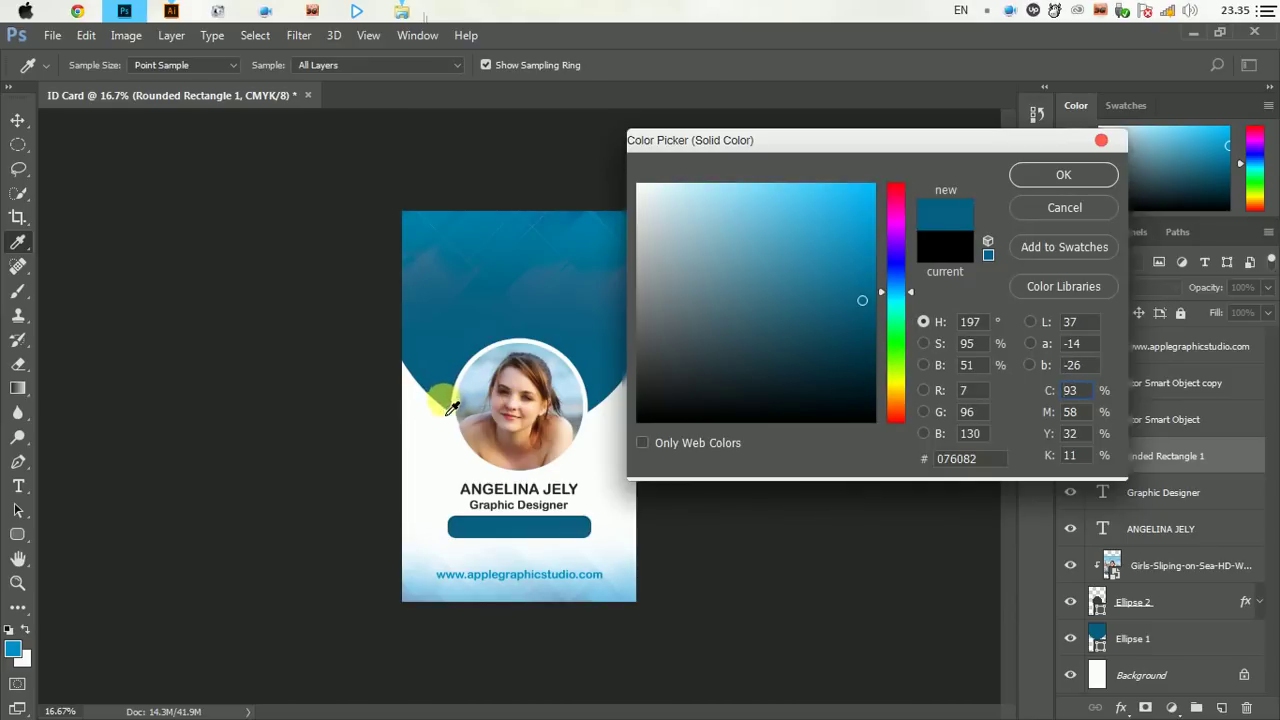
{"action": "left_click", "coordinate": [1063, 175]}
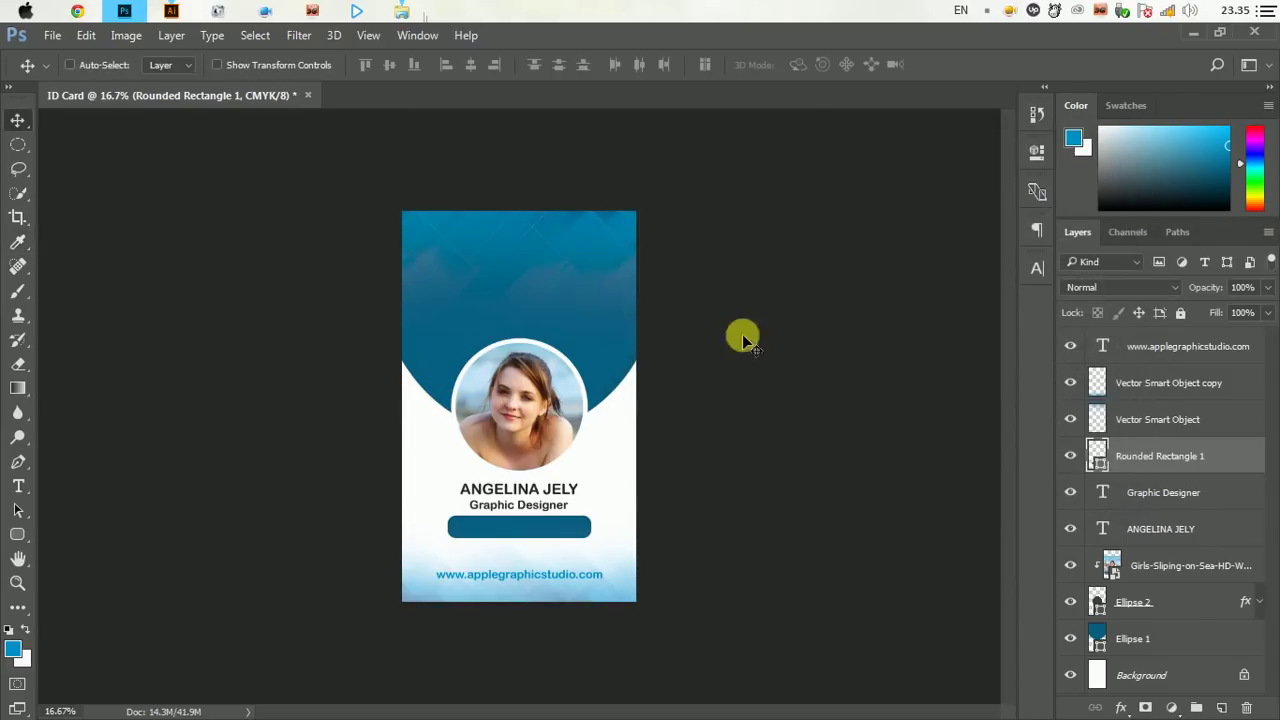
{"action": "key", "text": "ctrl+plus"}
{"action": "key", "text": "ctrl+plus"}
{"action": "left_click_drag", "start_coordinate": [563, 567], "coordinate": [531, 294]}
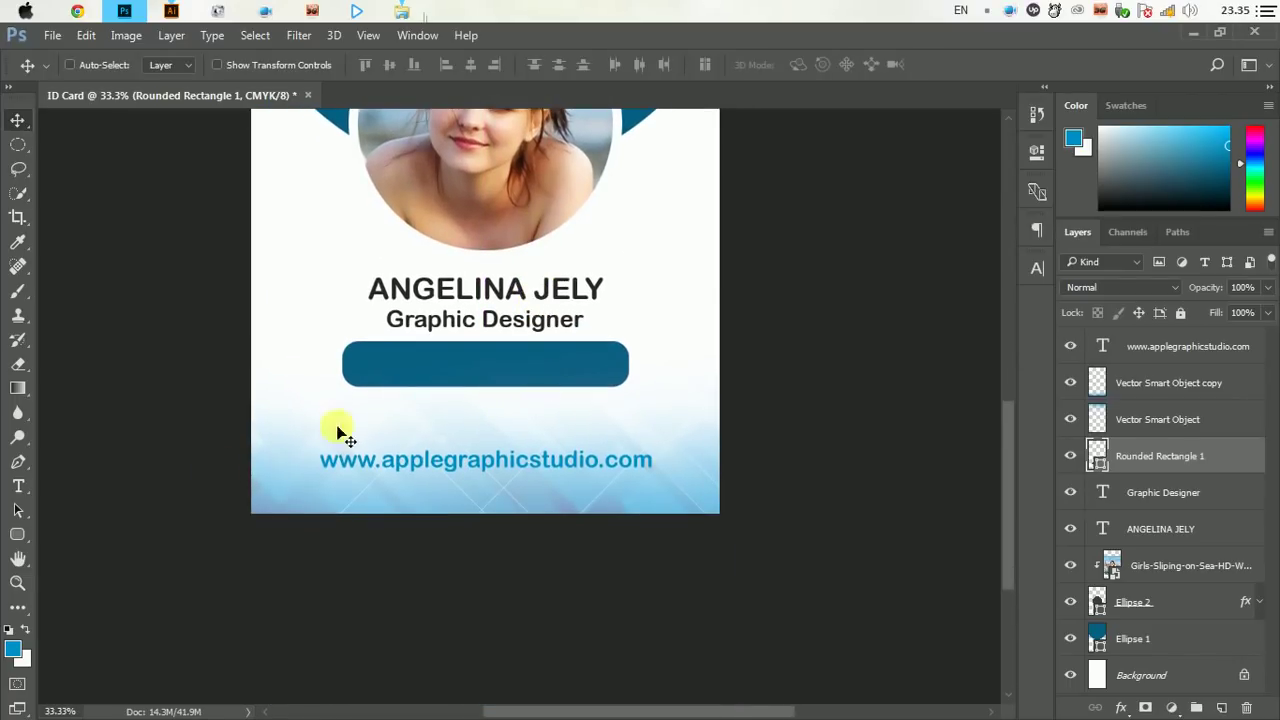
Add the ID number text near the blue bar and make it white
{"action": "left_click", "coordinate": [18, 486]}
{"action": "left_click", "coordinate": [366, 363]}
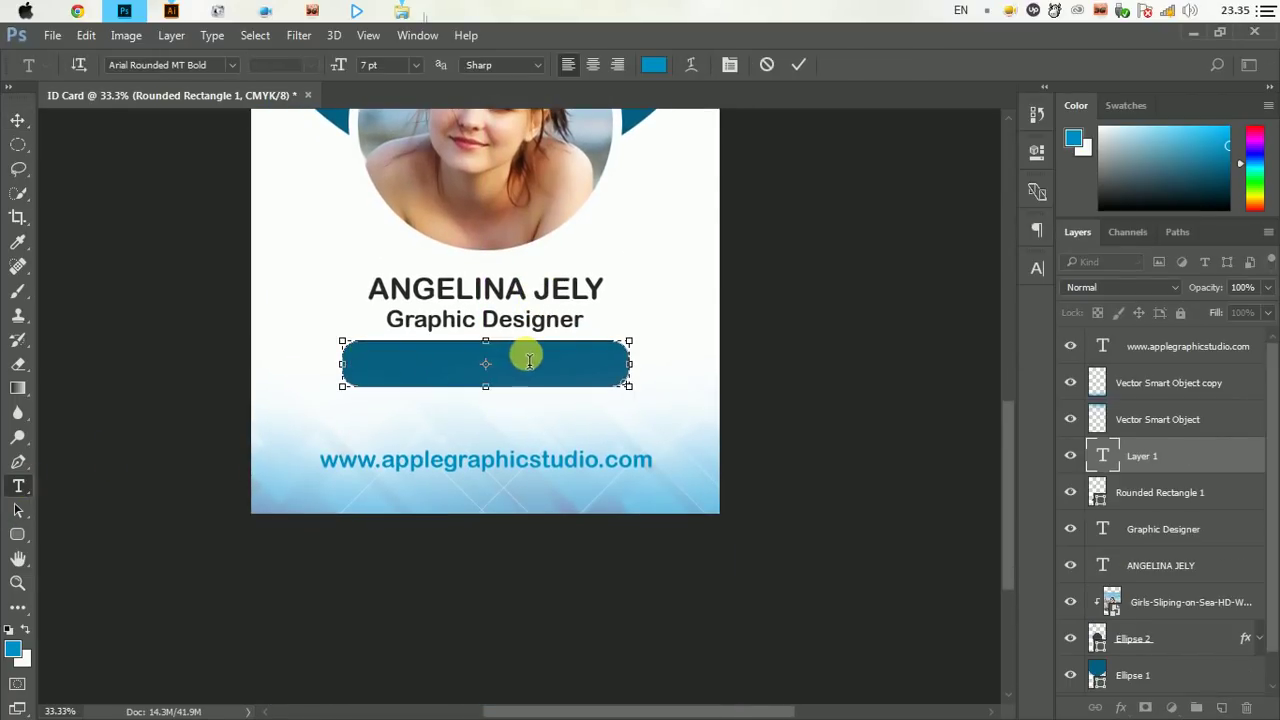
{"action": "left_click", "coordinate": [766, 64]}
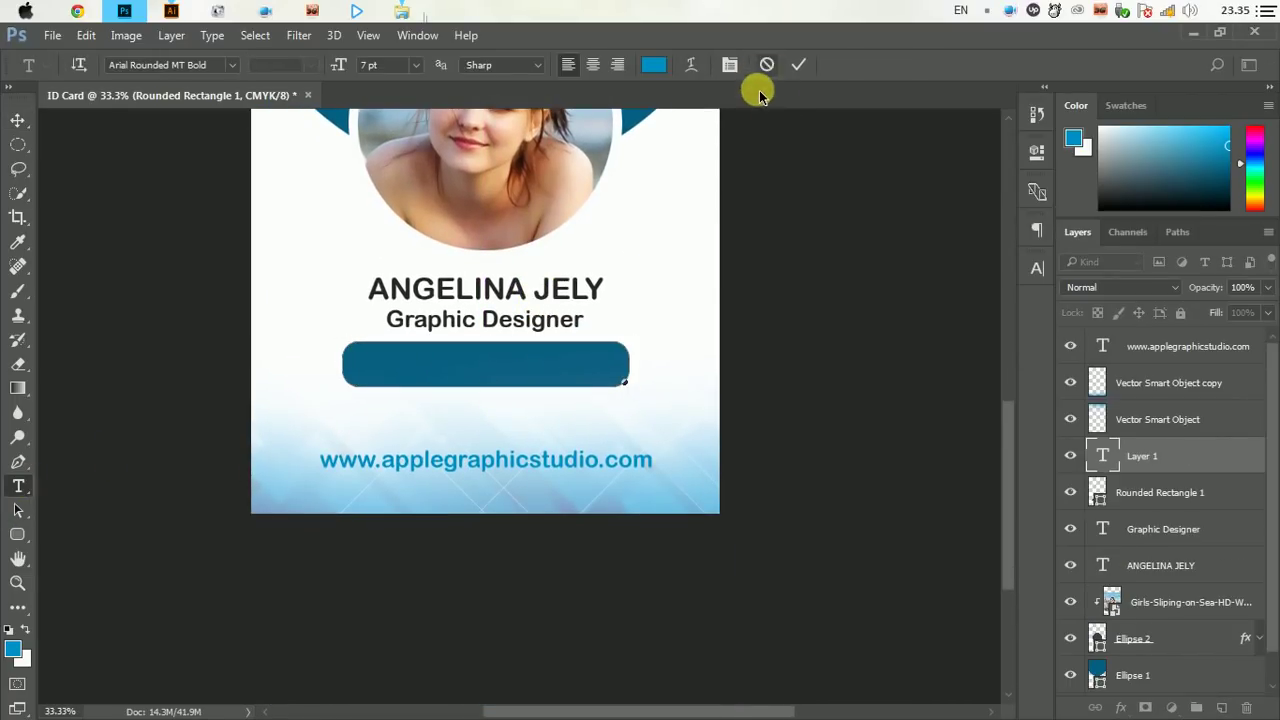
{"action": "left_click", "coordinate": [287, 377]}
{"action": "type", "text": "A1452/AFZSA/256879"}
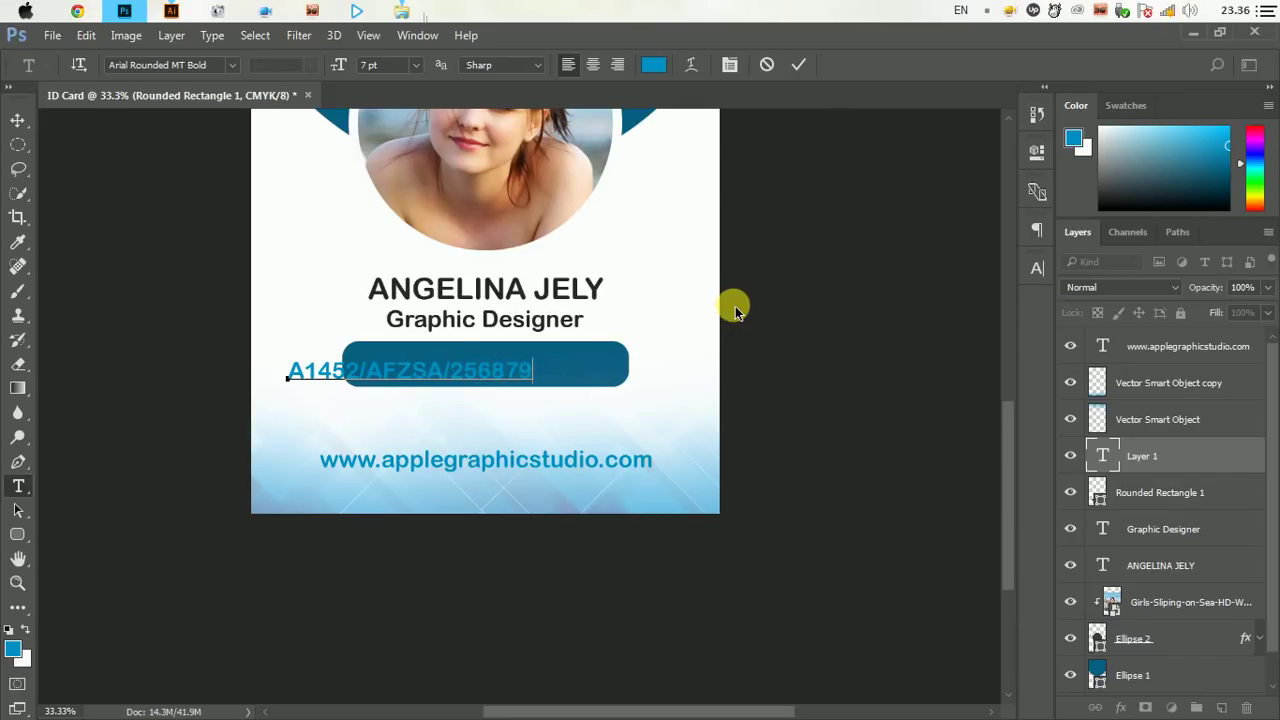
{"action": "key", "text": "ctrl+a"}
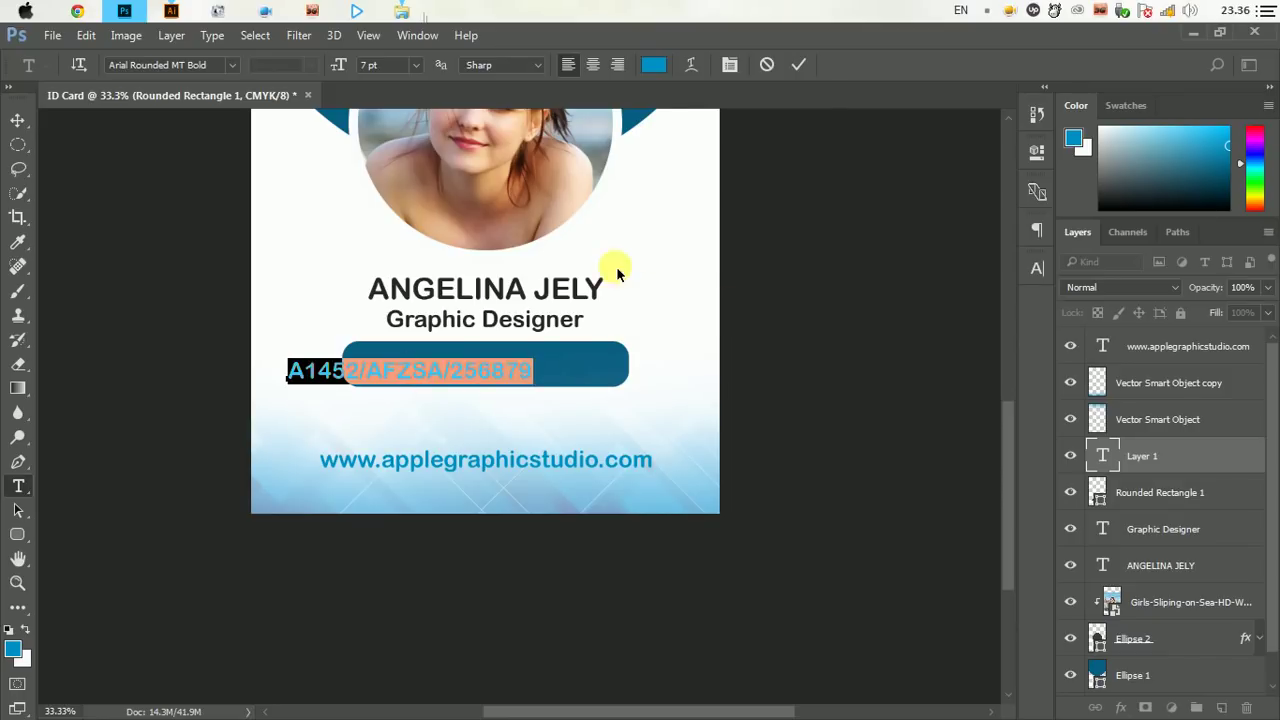
{"action": "left_click", "coordinate": [653, 64]}
{"action": "left_click", "coordinate": [716, 231]}
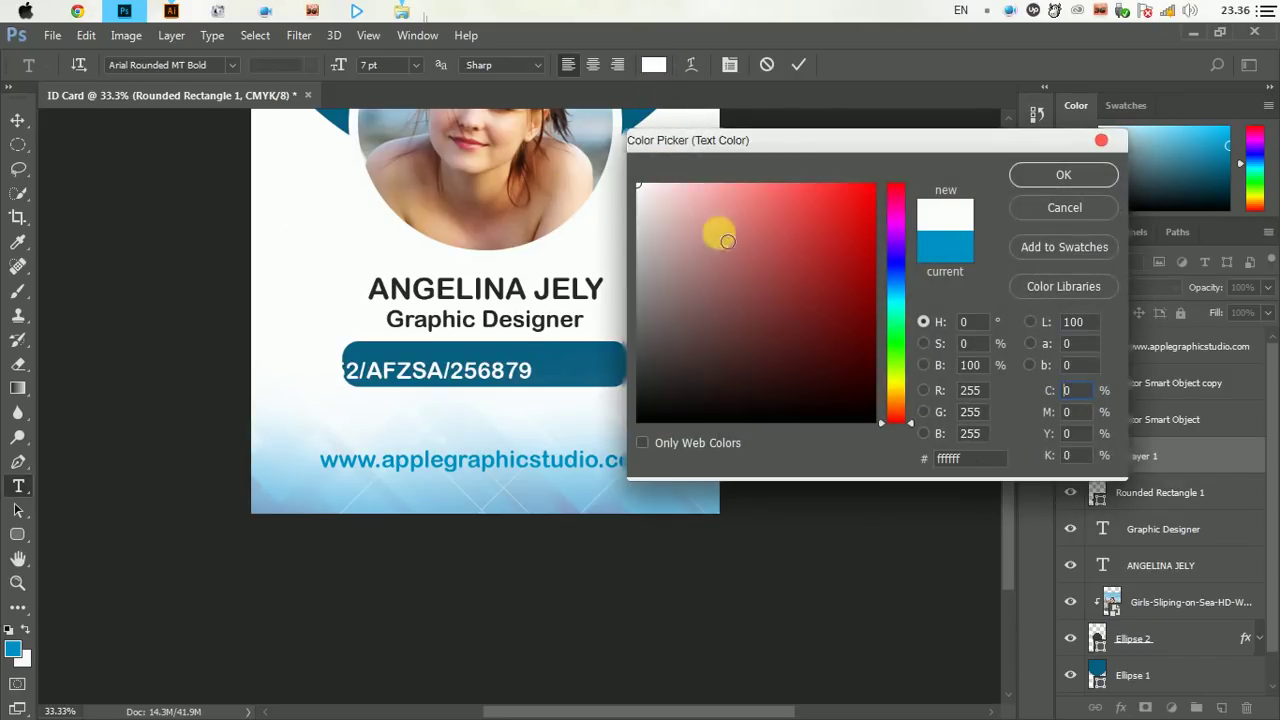
{"action": "left_click", "coordinate": [1057, 176]}
{"action": "left_click", "coordinate": [18, 120]}
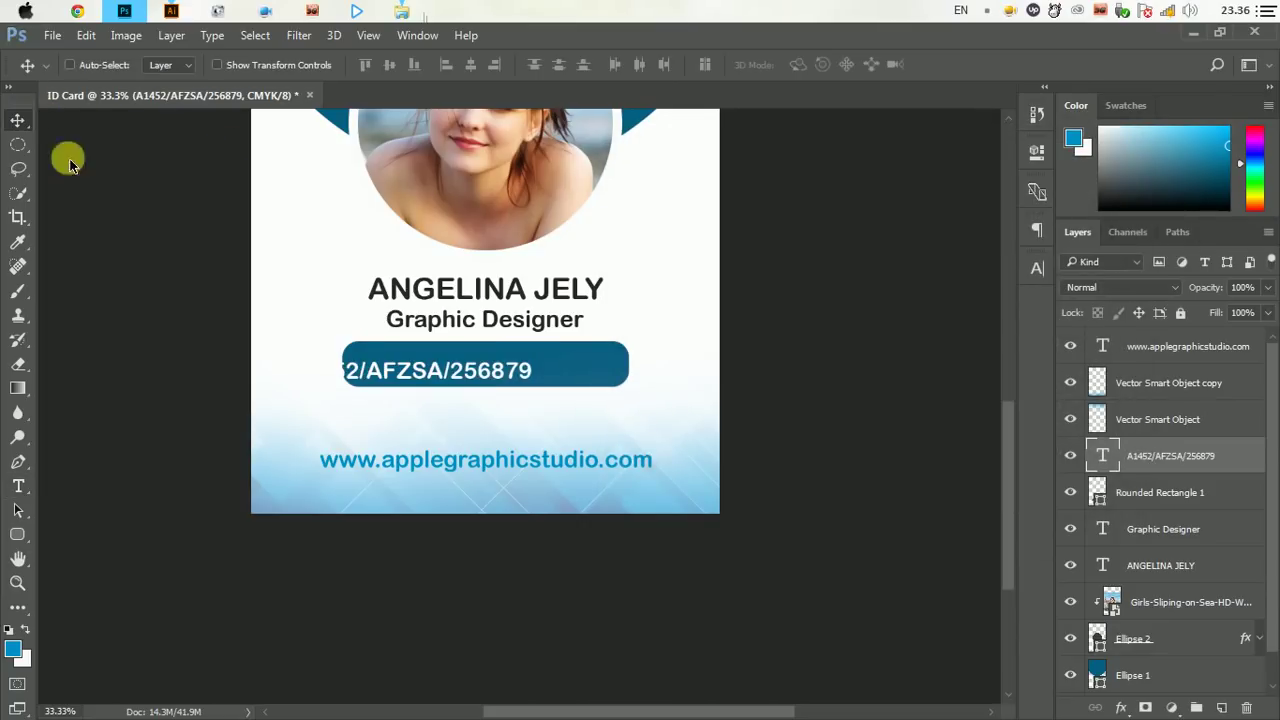
Move the ID number onto the blue bar and nudge it until centred
{"action": "left_click_drag", "start_coordinate": [506, 386], "coordinate": [564, 372]}
{"action": "left_click", "coordinate": [1037, 268]}
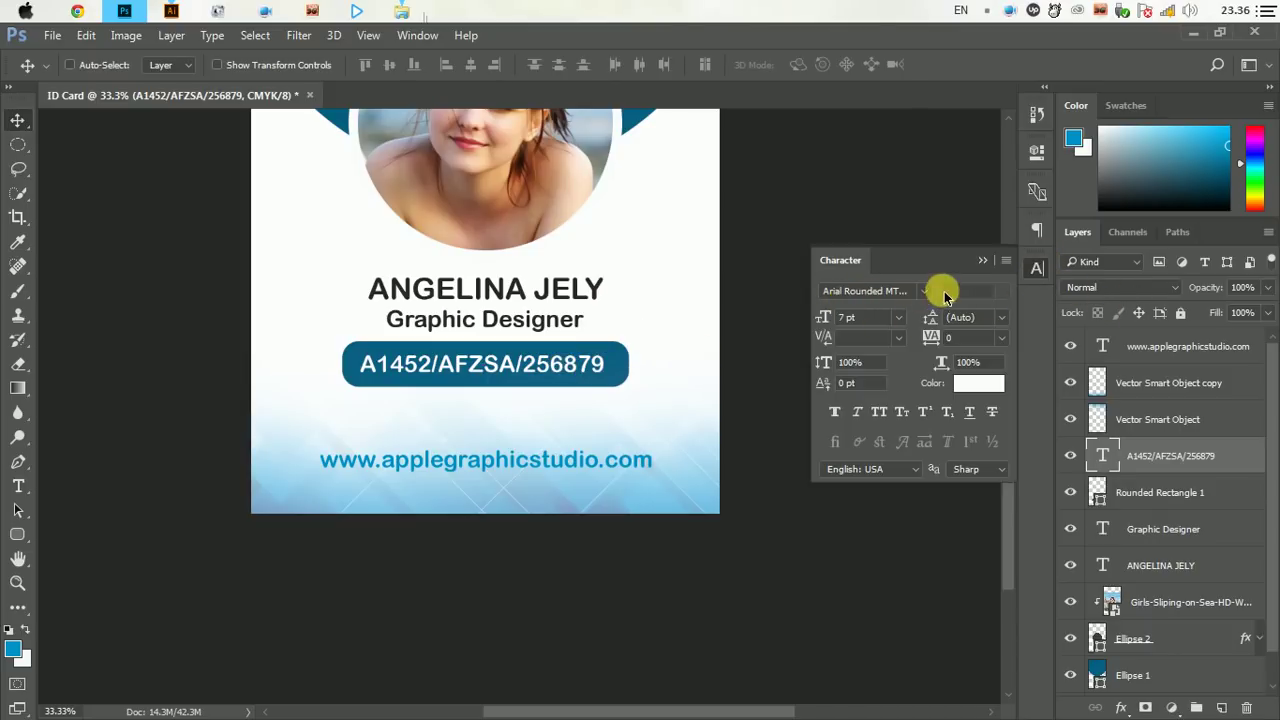
{"action": "left_click", "coordinate": [988, 261]}
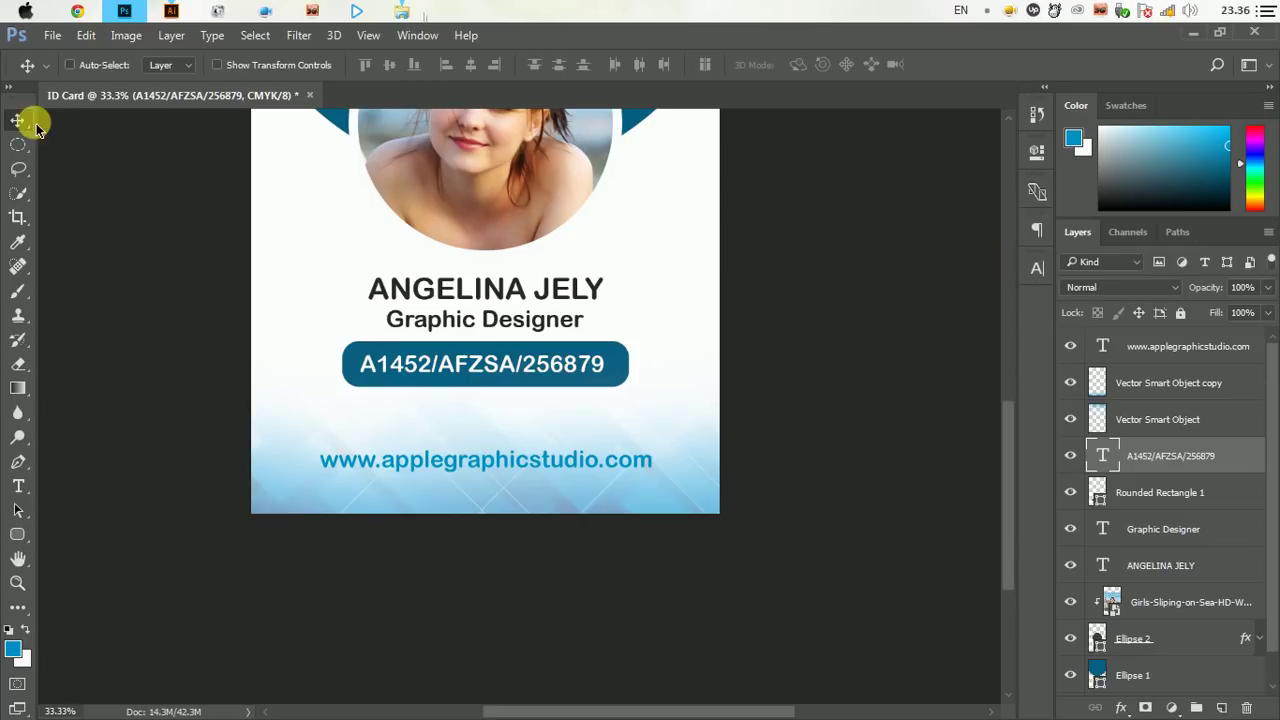
{"action": "key", "text": "Right"}
{"action": "key", "text": "Right"}
{"action": "key", "text": "Right"}
{"action": "key", "text": "Right"}
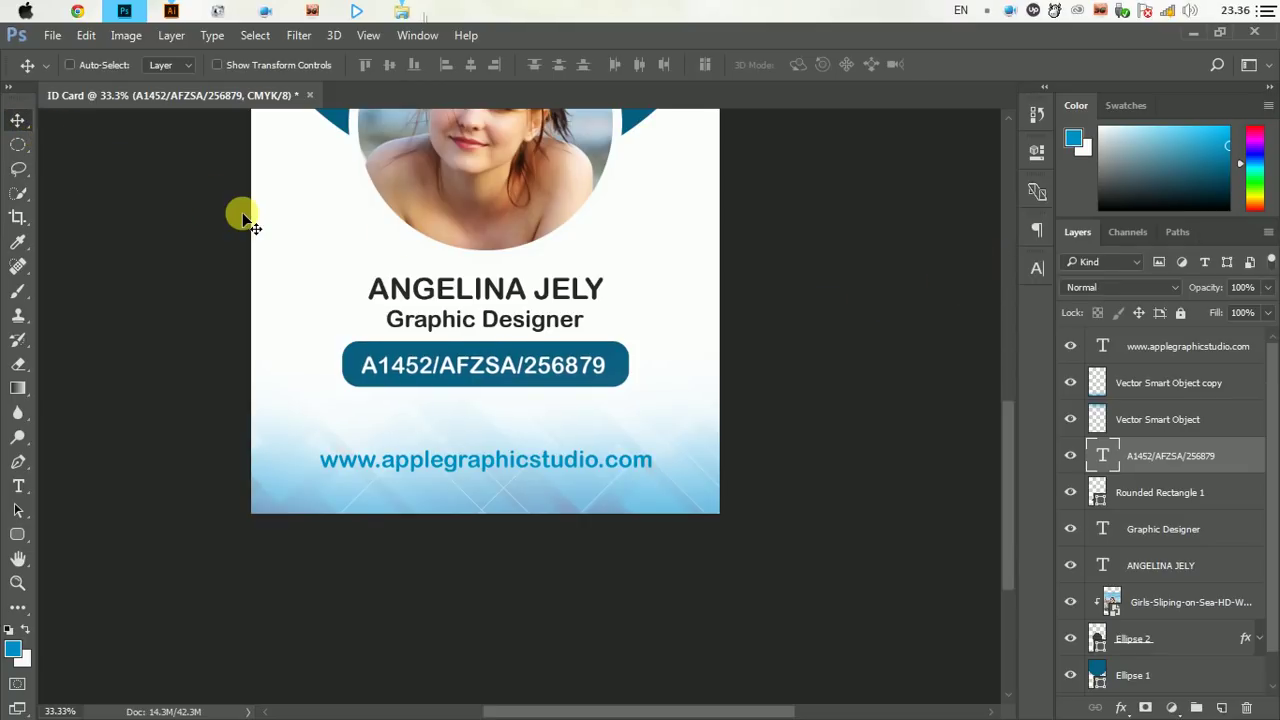
{"action": "key", "text": "Right"}
{"action": "key", "text": "Left"}
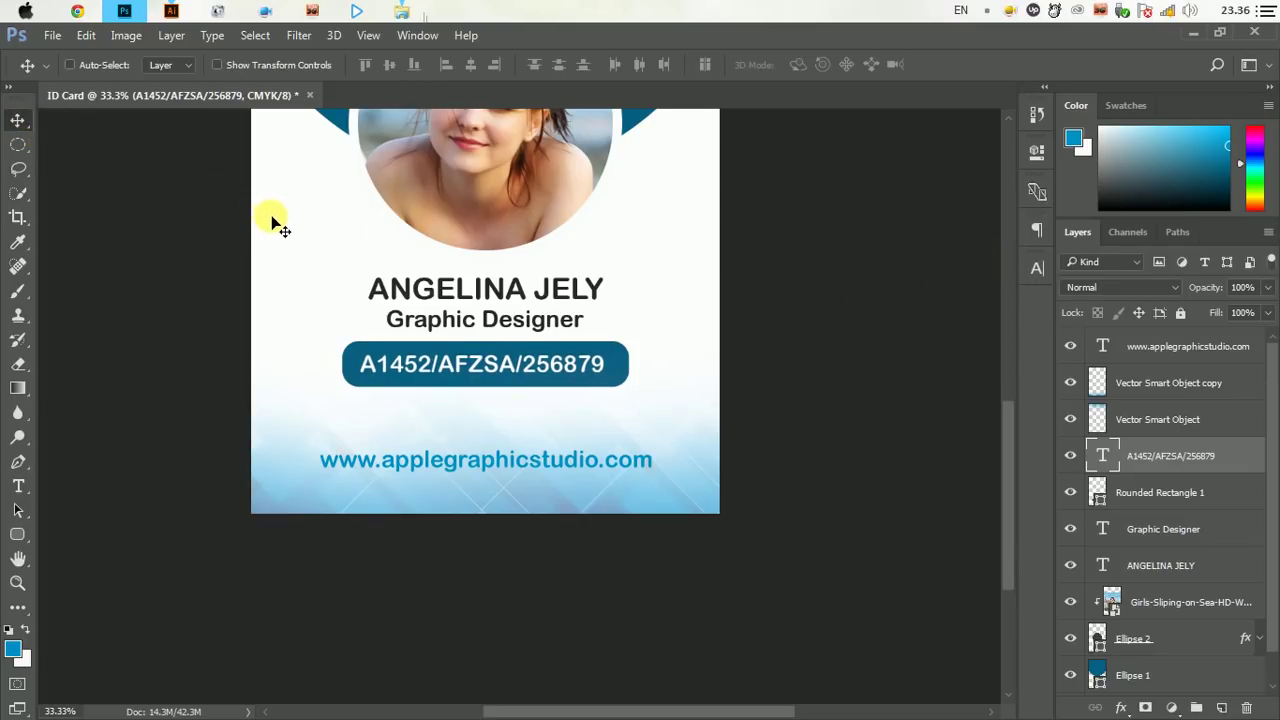
{"action": "key", "text": "Right"}
{"action": "key", "text": "Right"}
{"action": "key", "text": "Down"}
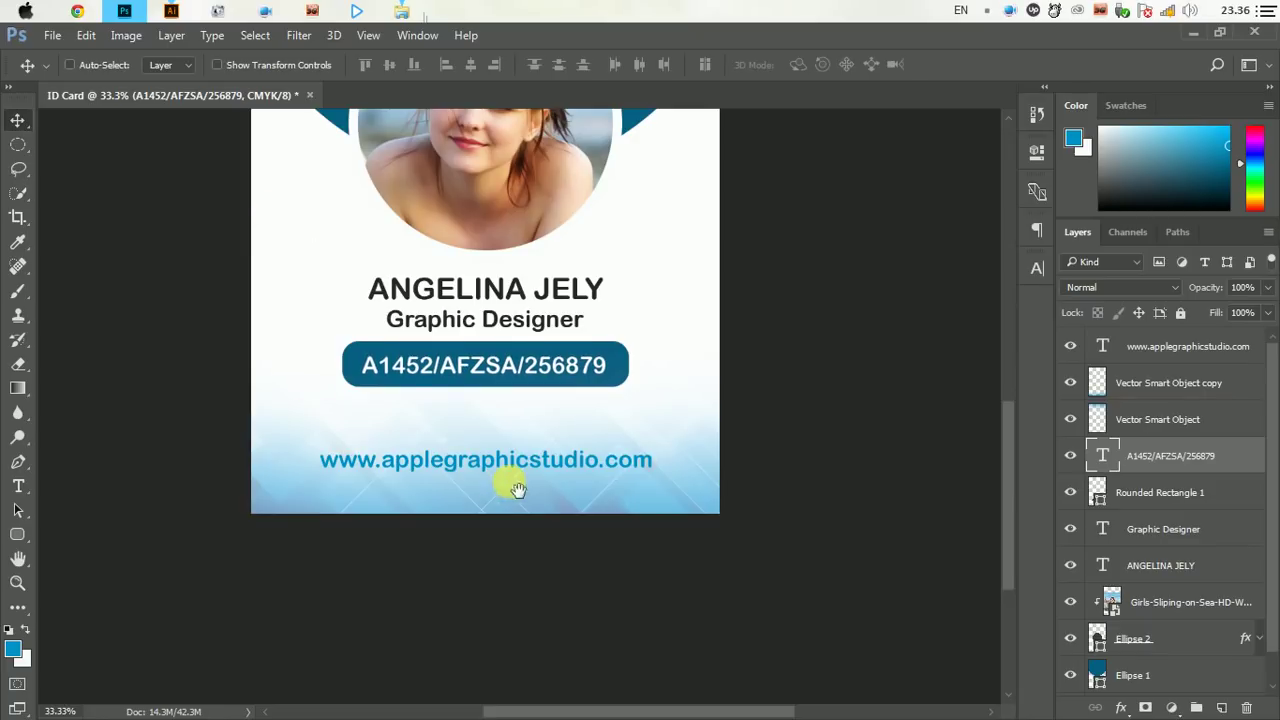
{"action": "key", "text": "ctrl+minus"}
{"action": "key", "text": "ctrl+minus"}
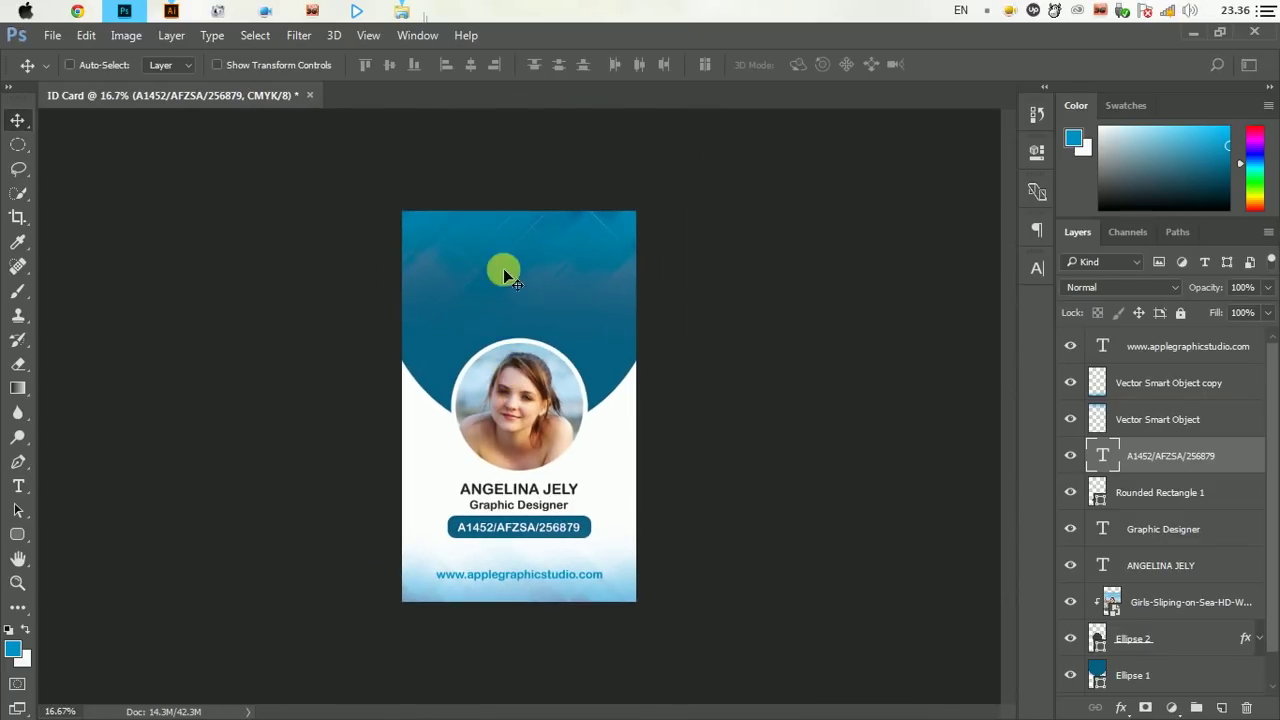
{"action": "key", "text": "ctrl+plus"}
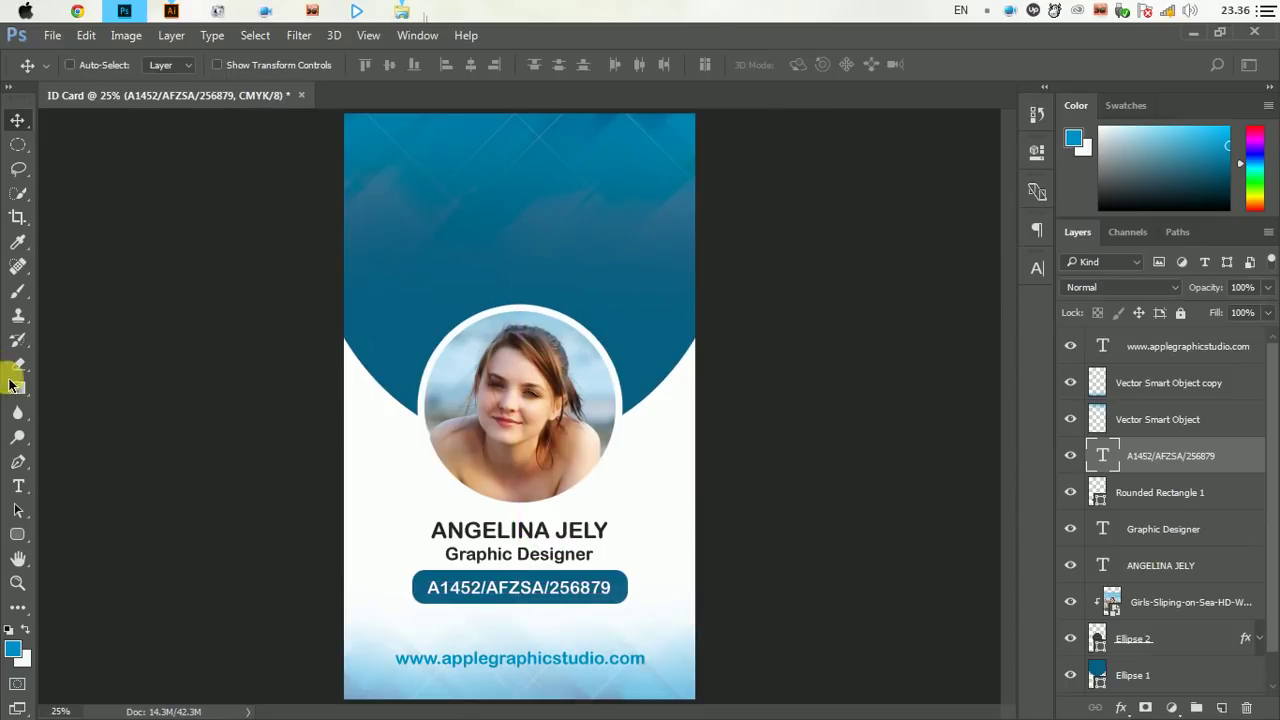
Add the white 10 pt heading 'Apple Graphic Studio', centred in the card's blue header
{"action": "left_click", "coordinate": [18, 486]}
{"action": "left_click", "coordinate": [428, 240]}
{"action": "type", "text": "Apple Graphic Studio"}
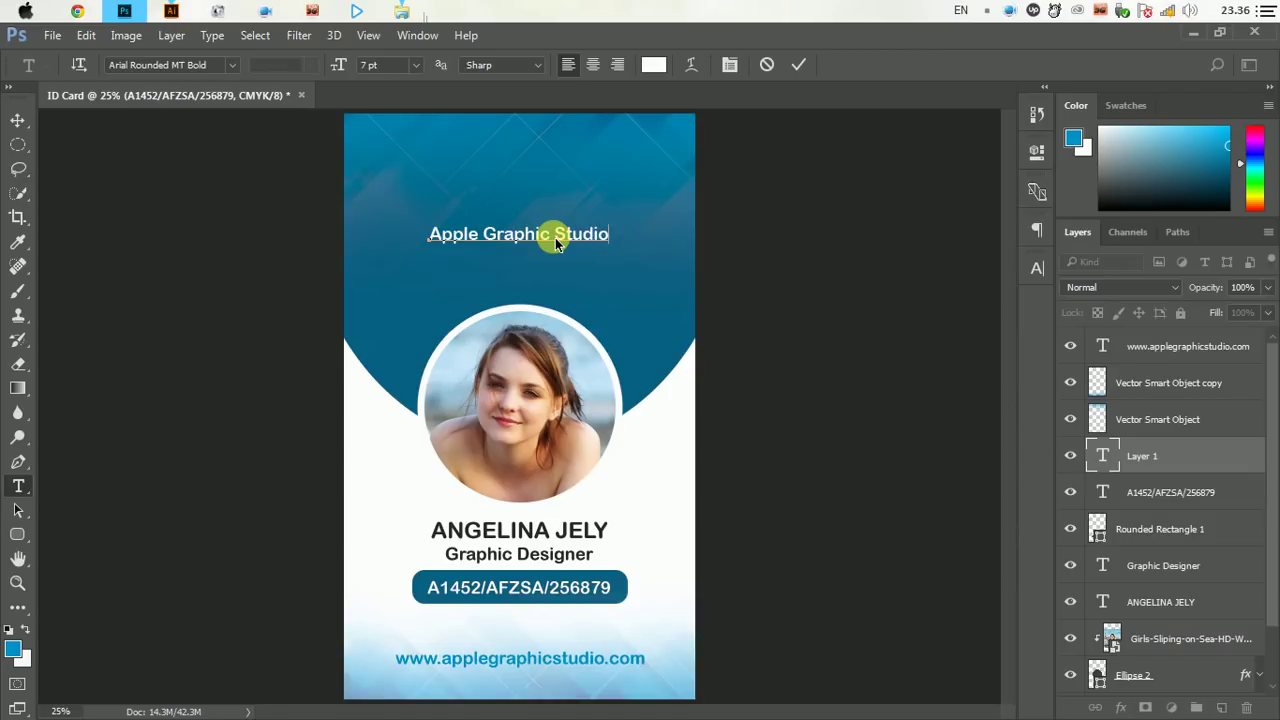
{"action": "key", "text": "ctrl+a"}
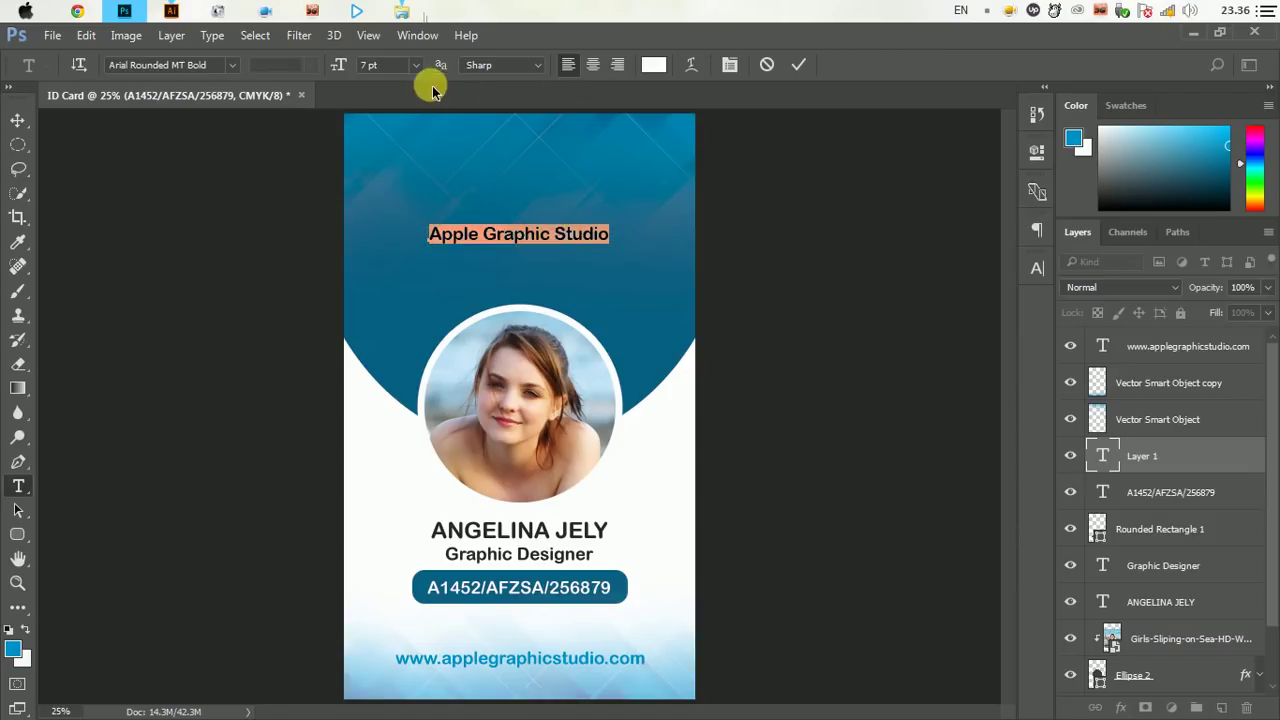
{"action": "left_click_drag", "start_coordinate": [338, 70], "coordinate": [346, 70]}
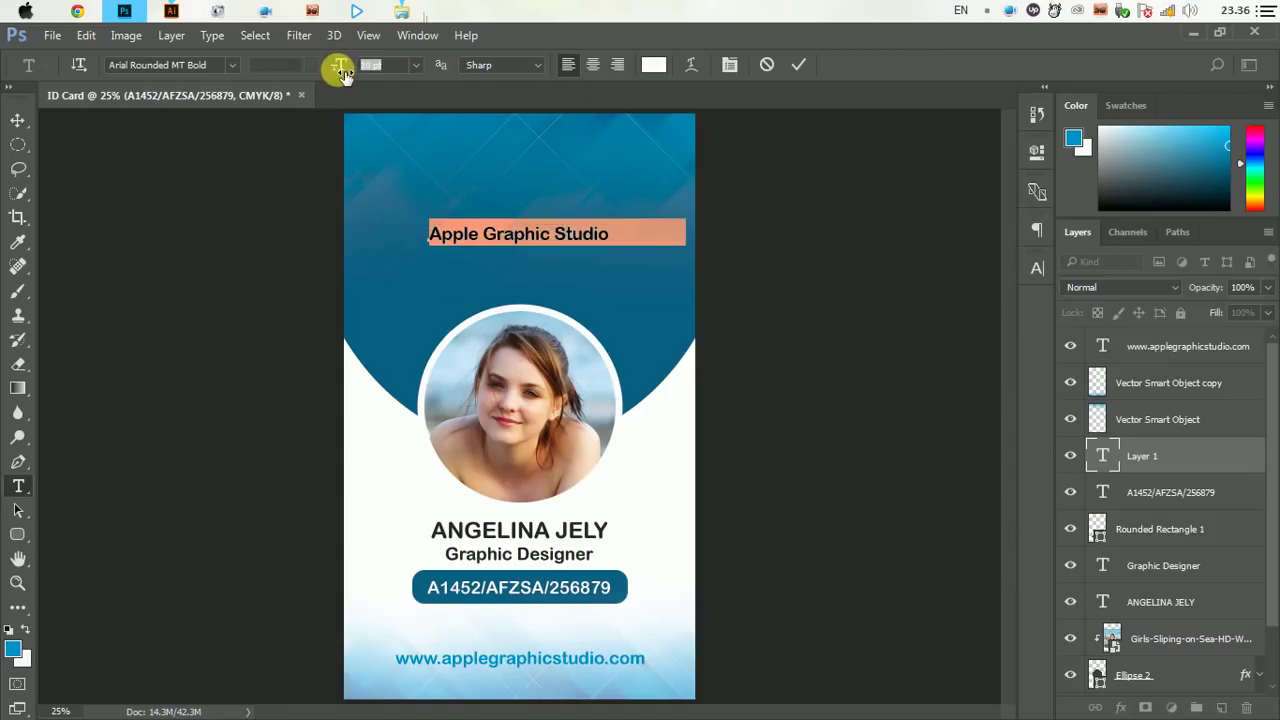
{"action": "left_click", "coordinate": [798, 64]}
{"action": "left_click", "coordinate": [18, 120]}
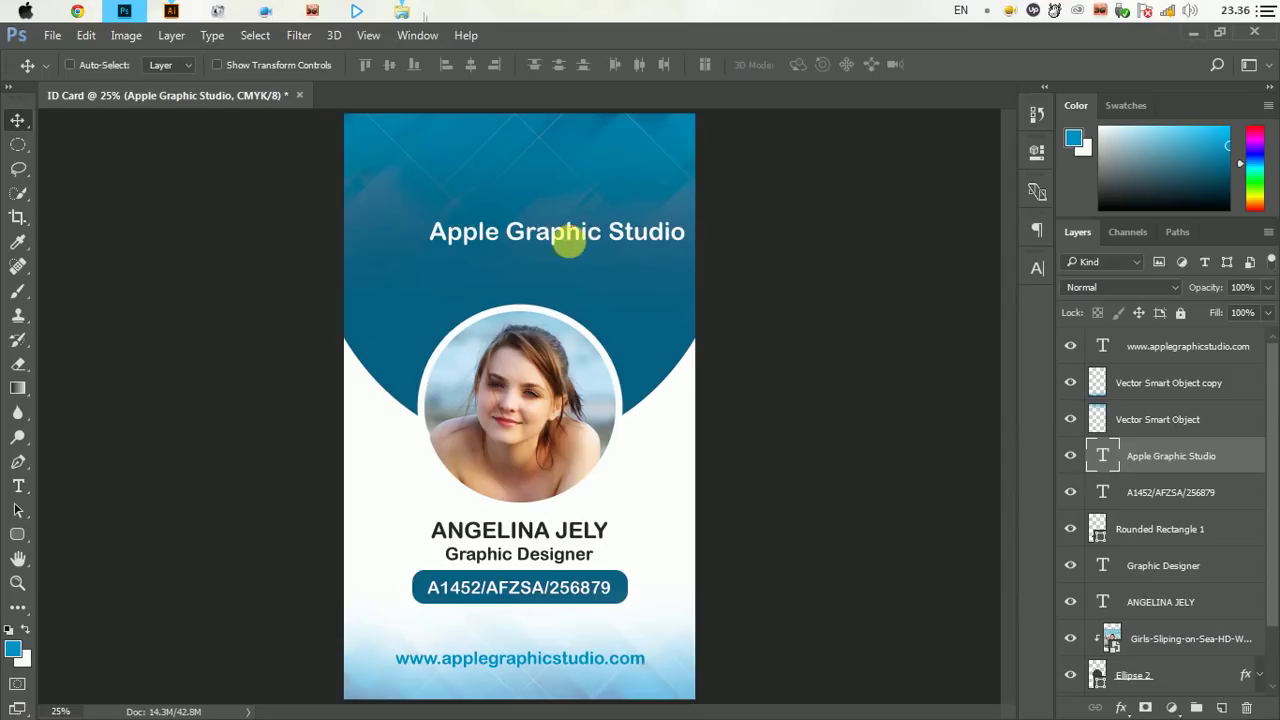
{"action": "left_click_drag", "start_coordinate": [570, 240], "coordinate": [547, 251]}
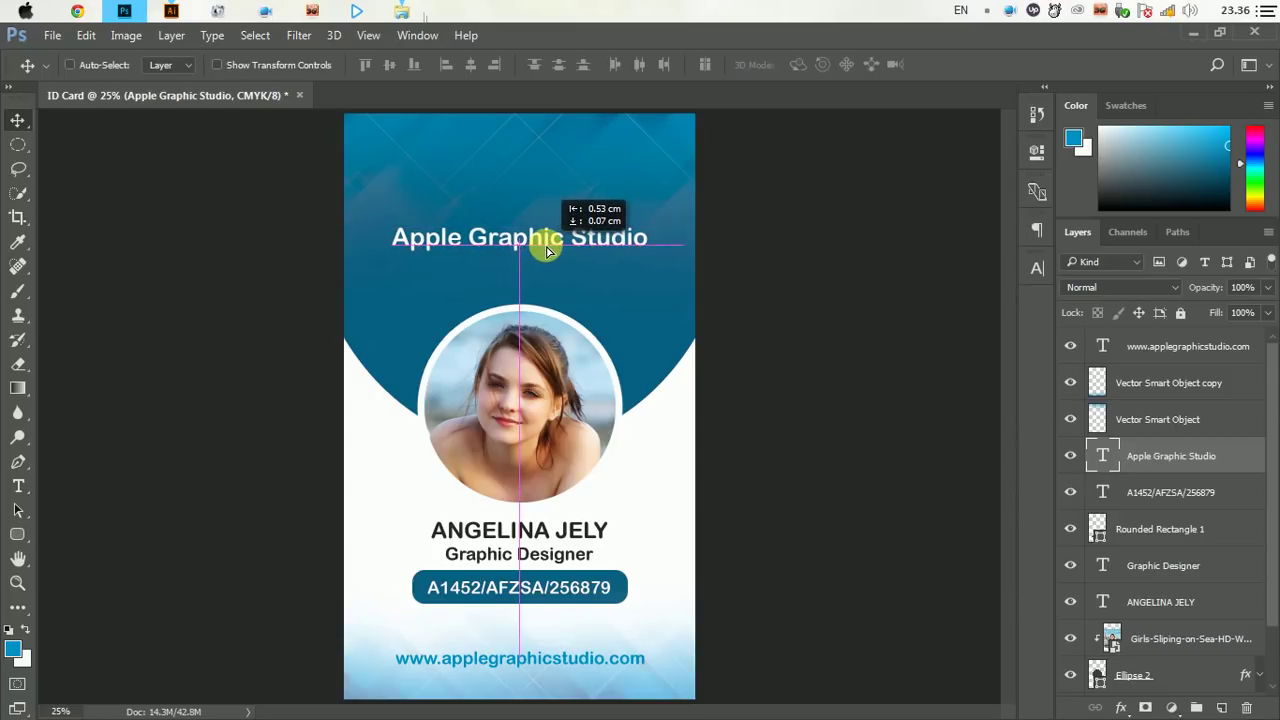
Type the subtitle 'Free Graphic Design Tutorials' at 6 pt
{"action": "left_click", "coordinate": [18, 486]}
{"action": "left_click", "coordinate": [436, 299]}
{"action": "type", "text": "F"}
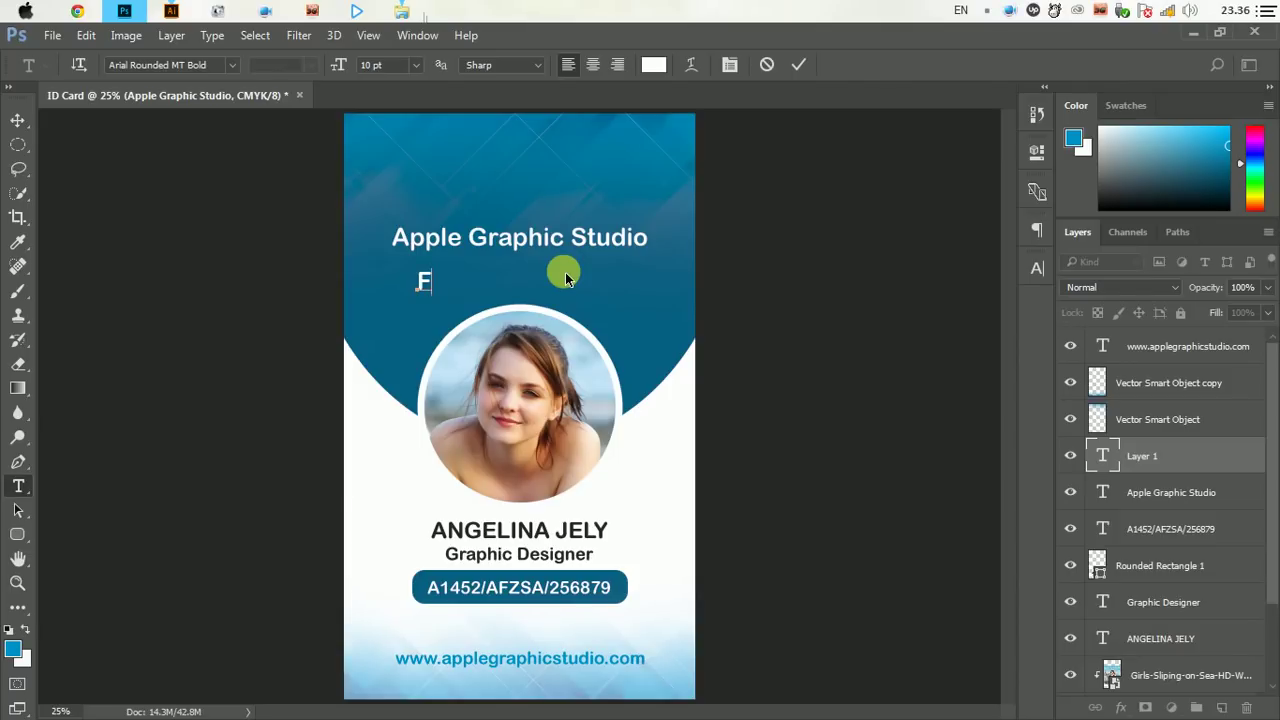
{"action": "type", "text": "ree Graphic"}
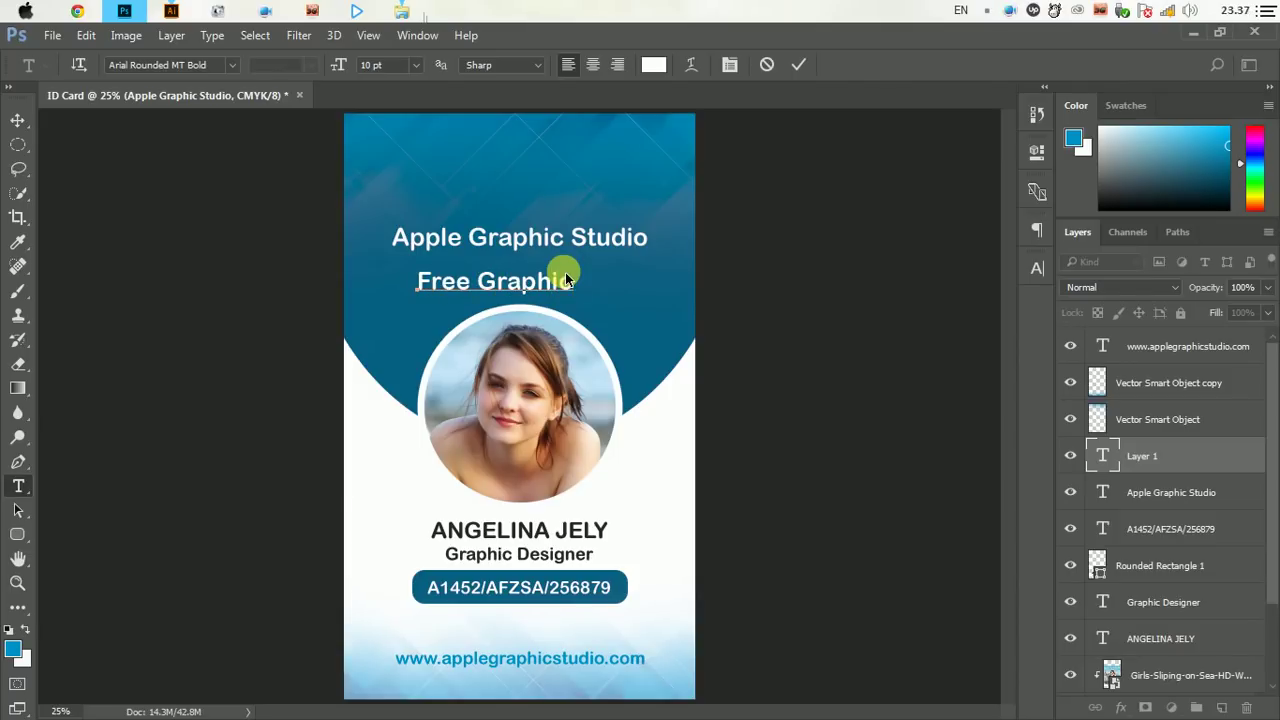
{"action": "type", "text": "Design "}
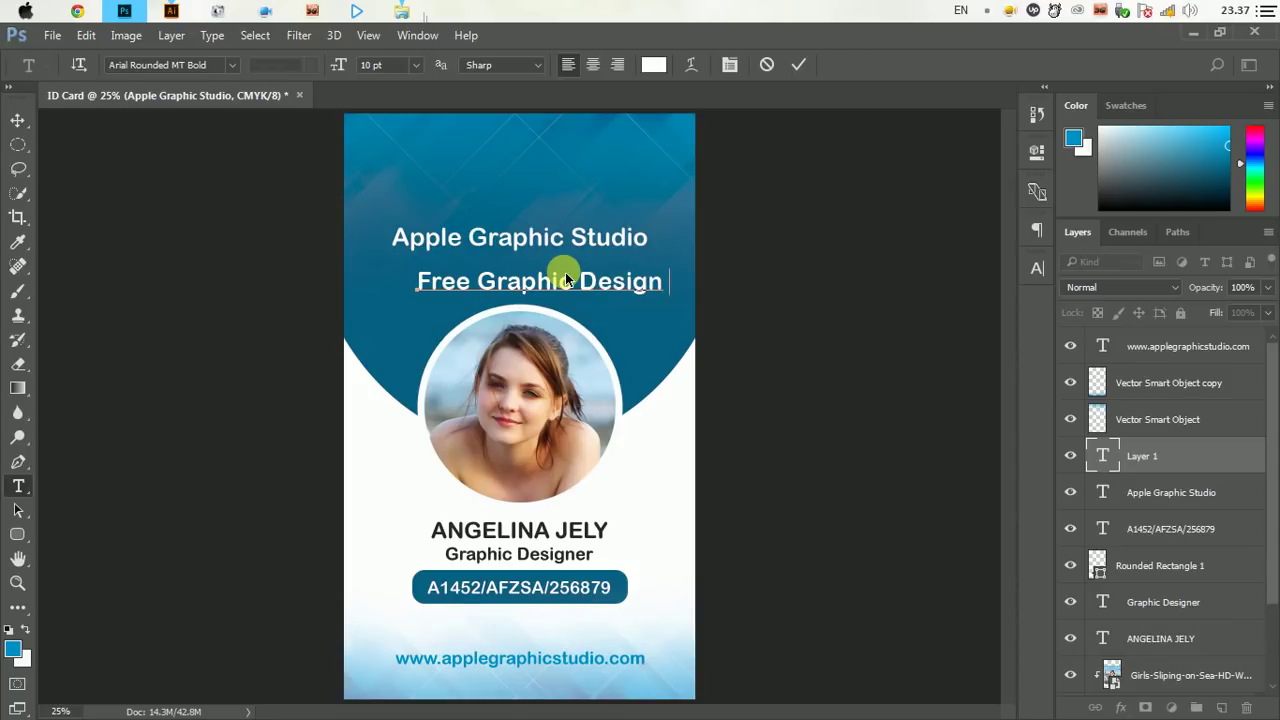
{"action": "type", "text": "Tutori"}
{"action": "type", "text": "als"}
{"action": "key", "text": "ctrl+a"}
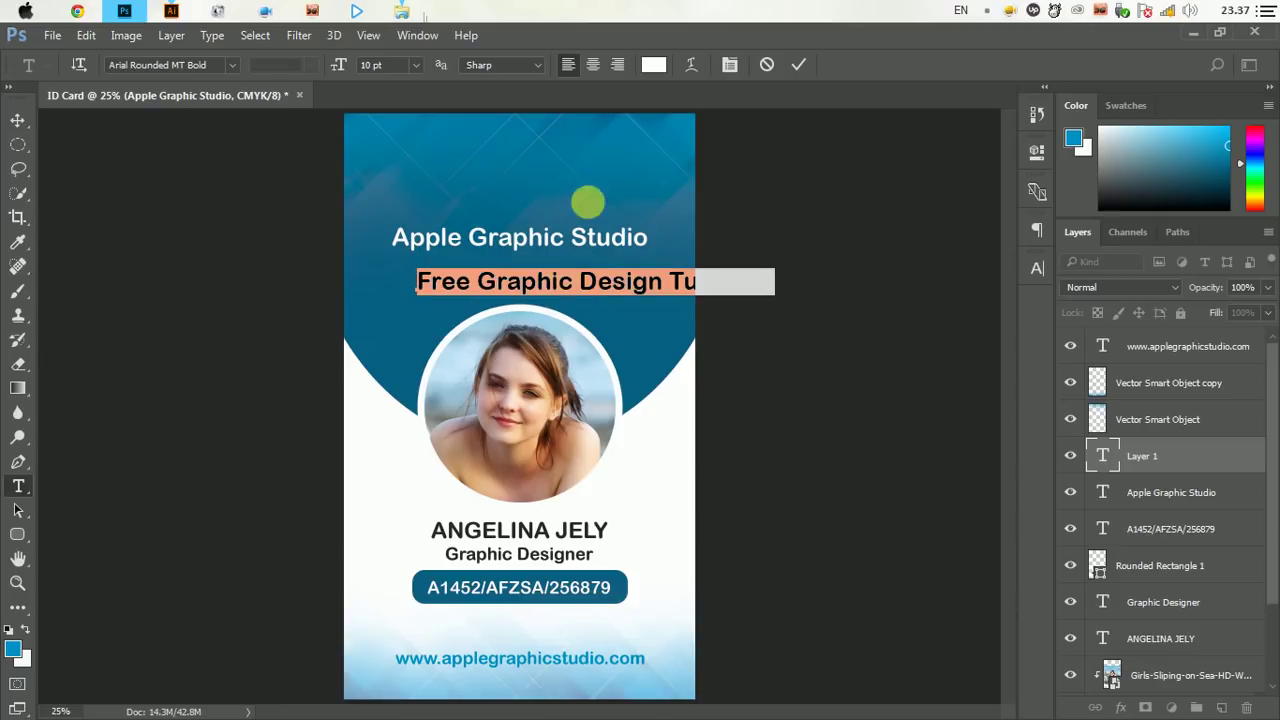
{"action": "left_click_drag", "start_coordinate": [350, 70], "coordinate": [337, 65]}
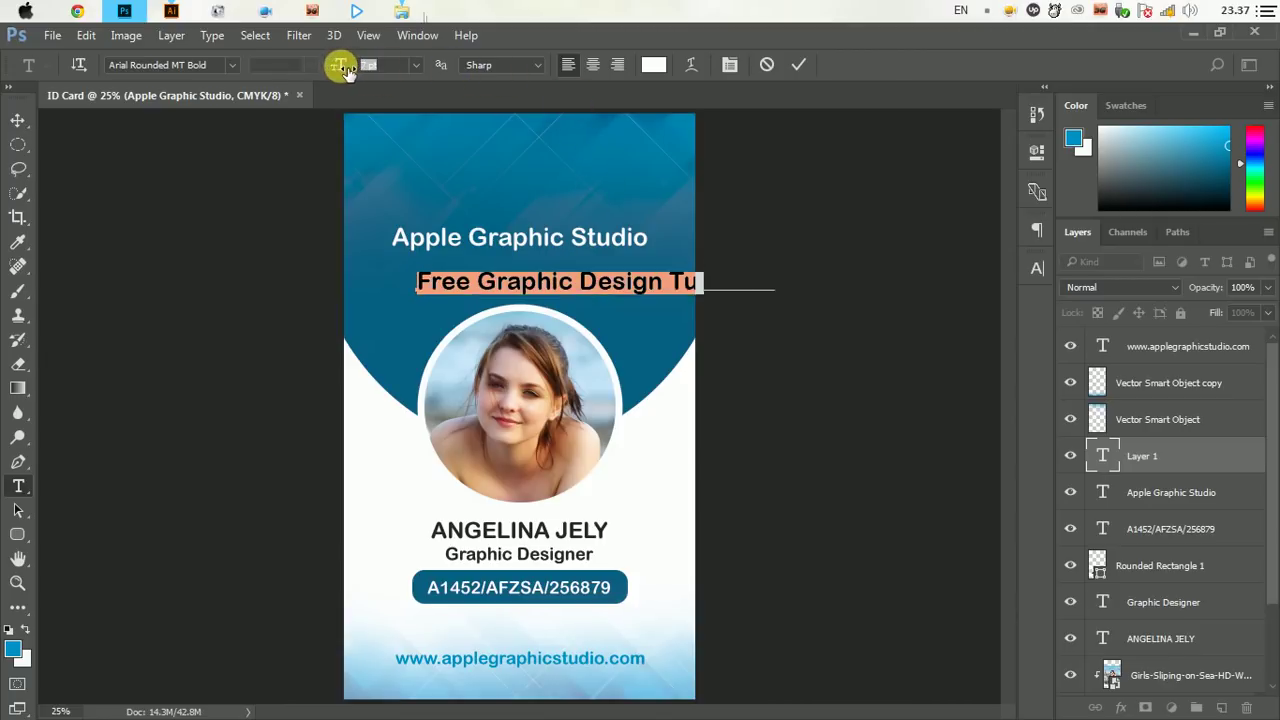
{"action": "left_click", "coordinate": [797, 67]}
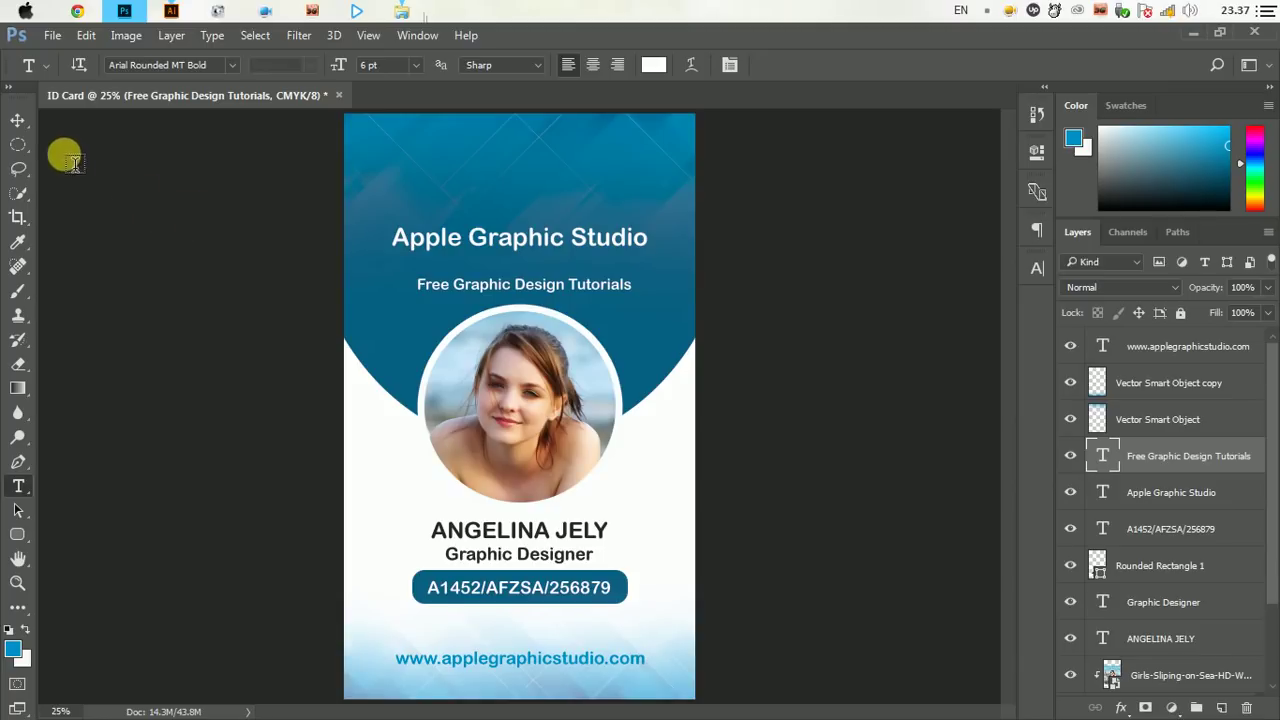
Position the subtitle just below the heading
{"action": "left_click", "coordinate": [18, 120]}
{"action": "left_click_drag", "start_coordinate": [527, 289], "coordinate": [545, 268]}
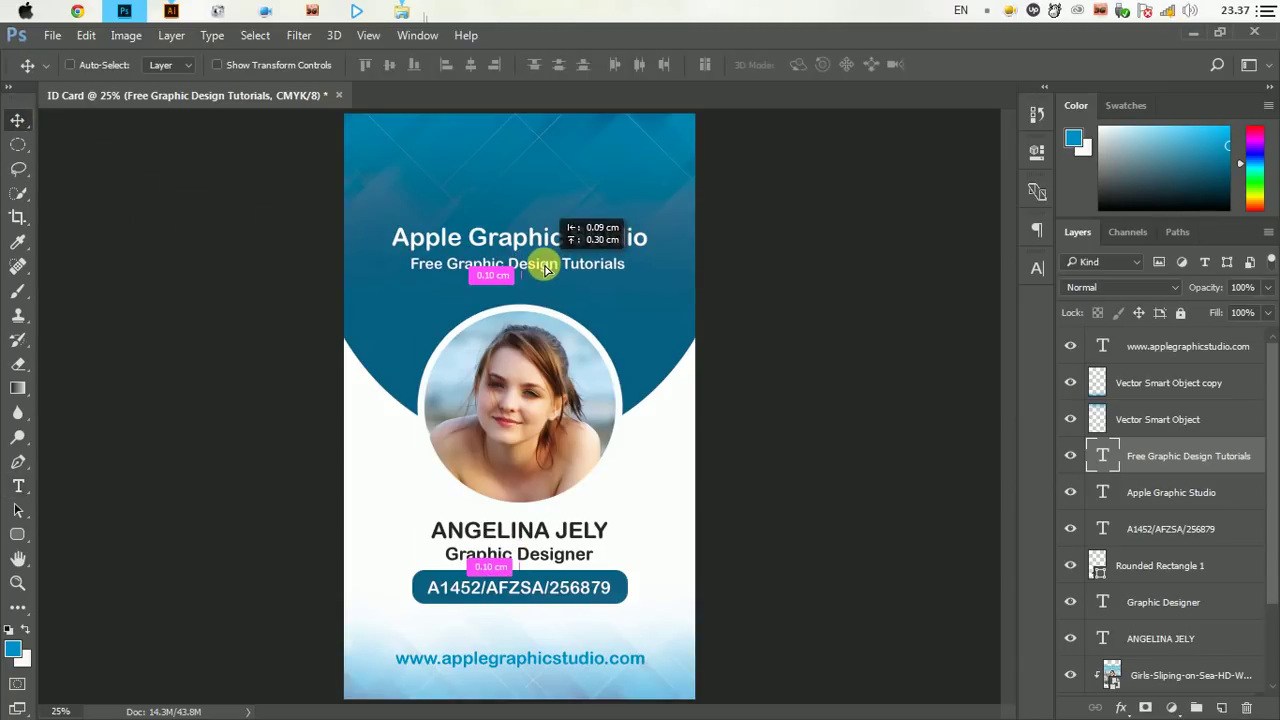
{"action": "key", "text": "Down"}
{"action": "key", "text": "Down"}
{"action": "key", "text": "Down"}
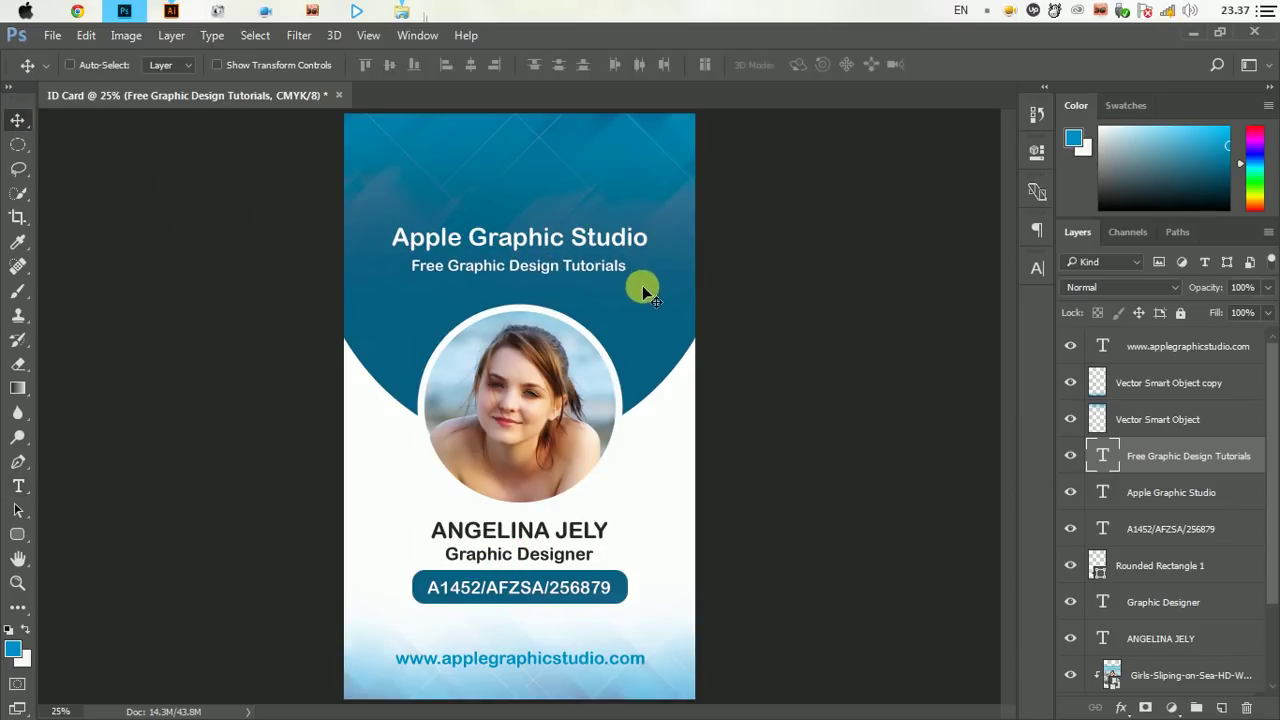
{"action": "key", "text": "Down"}
{"action": "key", "text": "Down"}
{"action": "key", "text": "Left"}
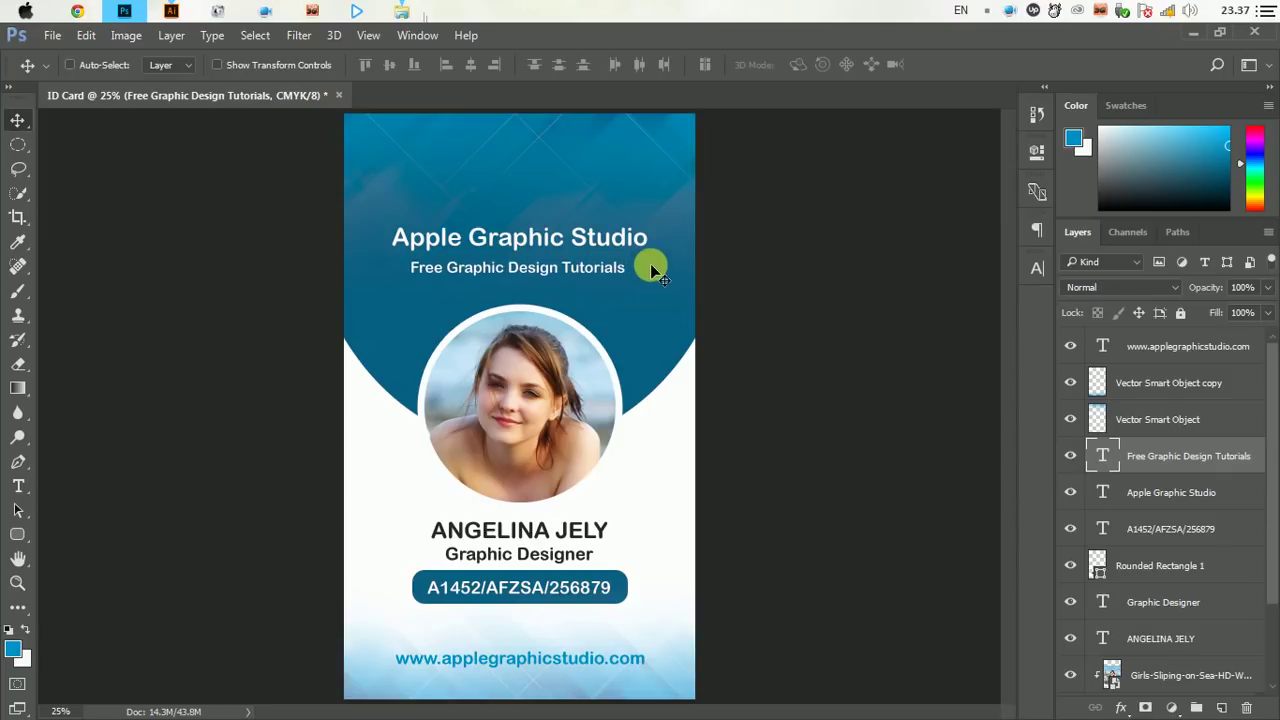
Open the Apple Studio Logo folder and drag the Icon Transport image into Photoshop
{"action": "left_click", "coordinate": [504, 333], "text": "ctrl+alt"}
{"action": "mouse_move", "coordinate": [401, 11]}
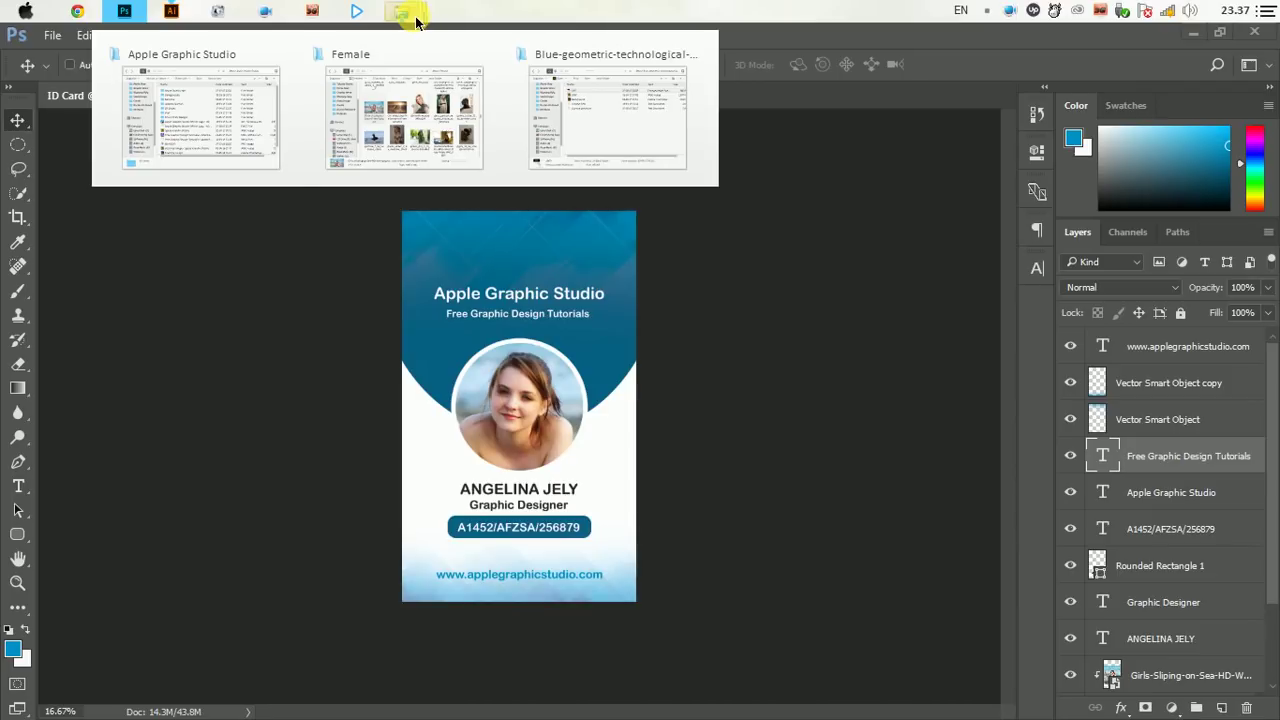
{"action": "left_click", "coordinate": [112, 137]}
{"action": "double_click", "coordinate": [780, 263]}
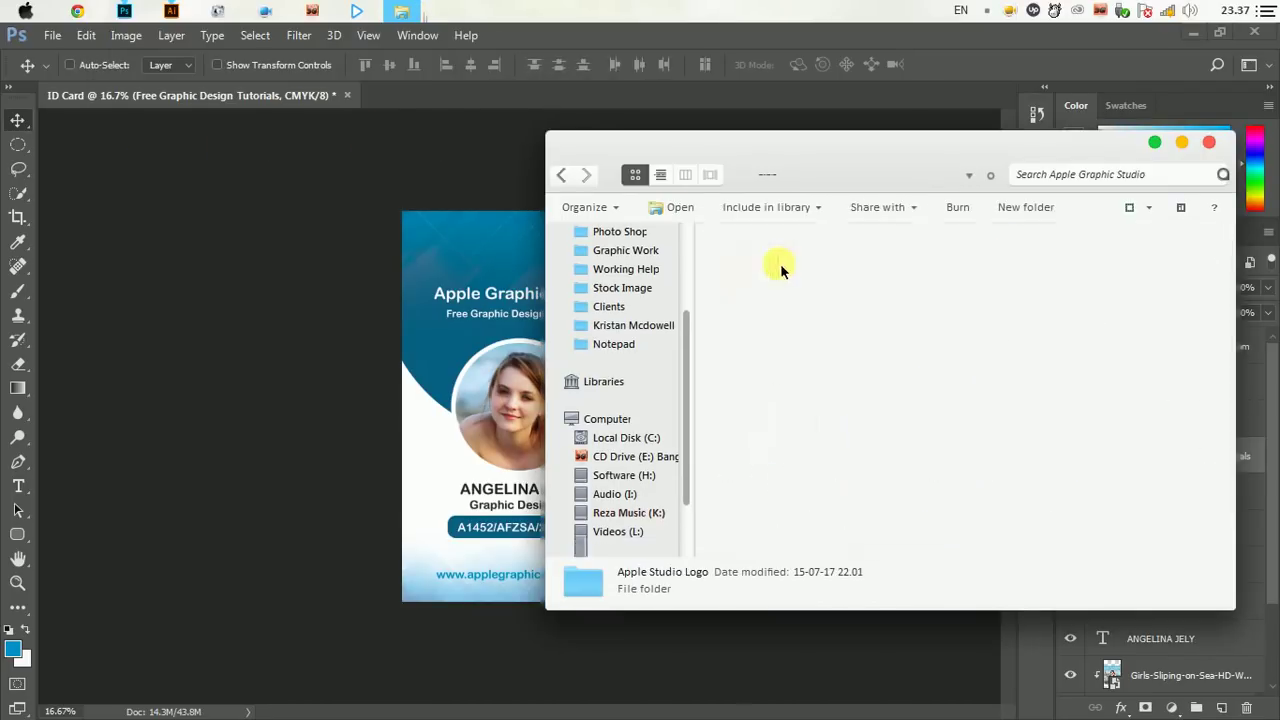
{"action": "left_click", "coordinate": [1064, 285]}
{"action": "scroll", "coordinate": [960, 390], "scroll_direction": "down", "scroll_amount": 1}
{"action": "mouse_move", "coordinate": [758, 470]}
{"action": "left_mouse_down"}
{"action": "mouse_move", "coordinate": [703, 450]}
{"action": "mouse_move", "coordinate": [480, 268]}
{"action": "left_mouse_up"}
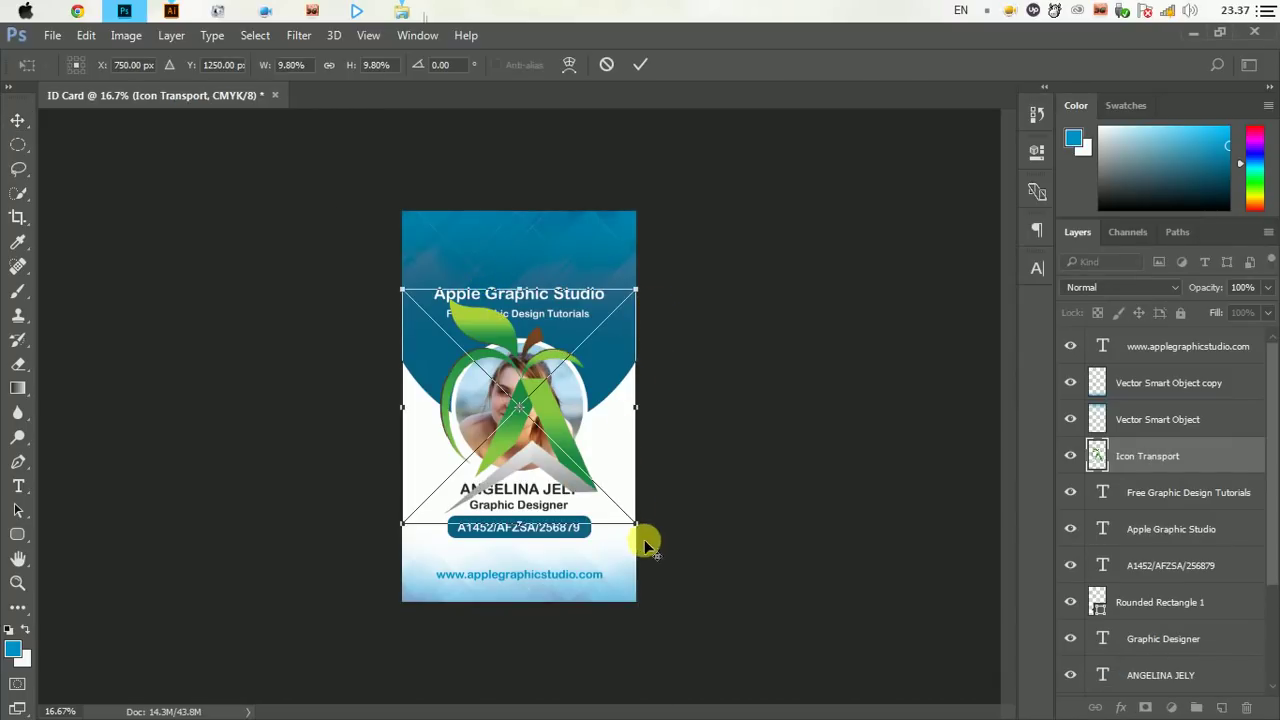
Shrink the logo above the heading, group it with heading and subtitle, and nudge down
{"action": "mouse_move", "coordinate": [634, 522]}
{"action": "left_mouse_down"}
{"action": "mouse_move", "coordinate": [565, 428]}
{"action": "mouse_move", "coordinate": [546, 431]}
{"action": "mouse_move", "coordinate": [532, 258]}
{"action": "mouse_move", "coordinate": [540, 265]}
{"action": "left_mouse_up"}
{"action": "left_click", "coordinate": [643, 66]}
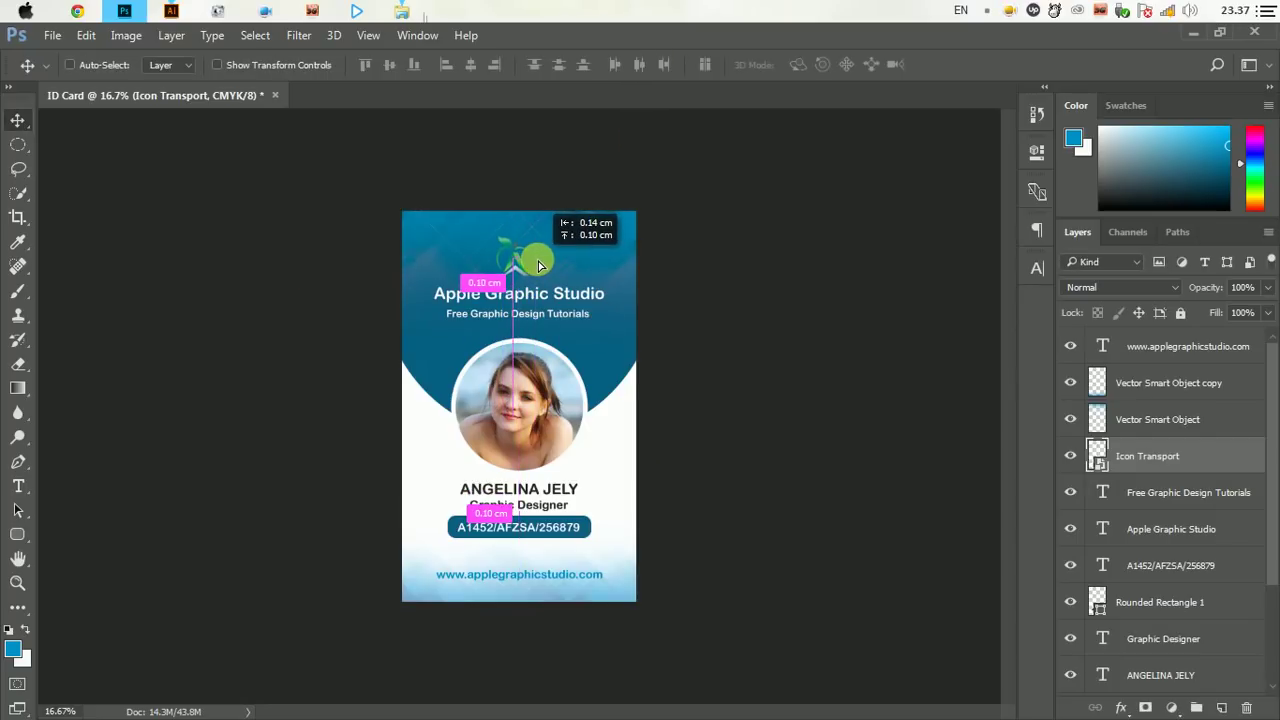
{"action": "left_click_drag", "start_coordinate": [538, 265], "coordinate": [538, 265]}
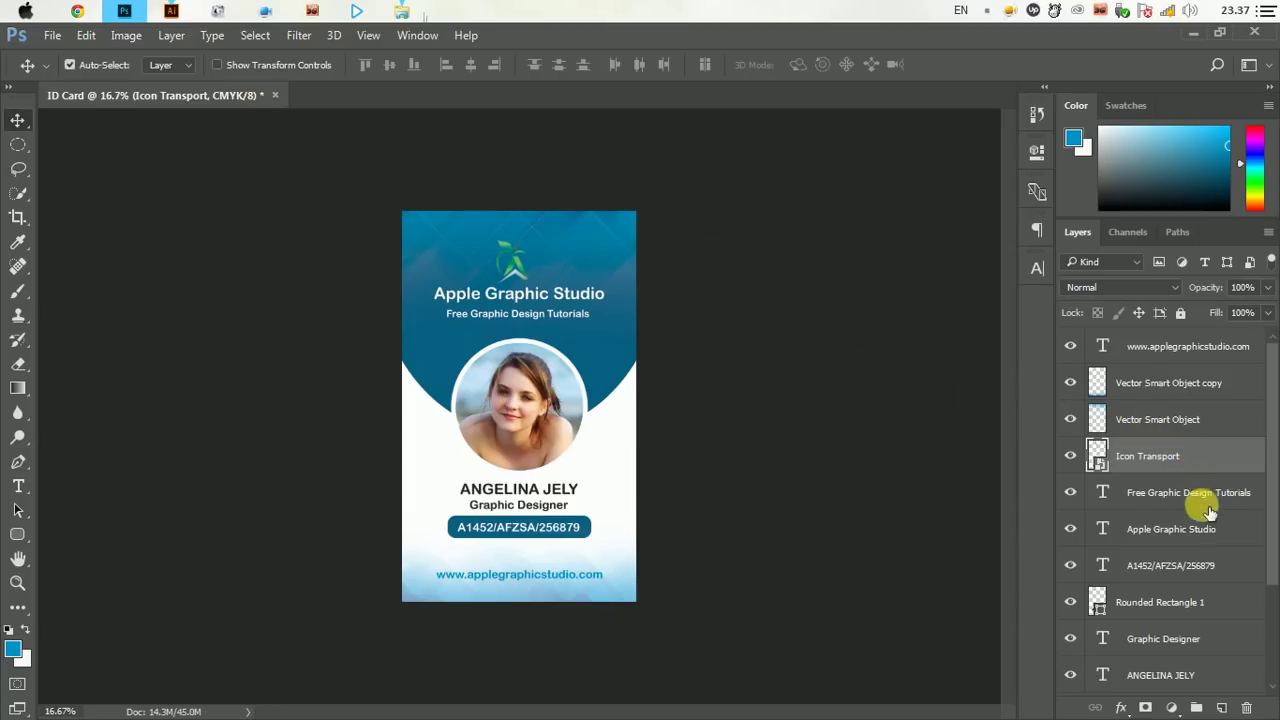
{"action": "left_click", "coordinate": [1195, 528], "text": "shift"}
{"action": "left_click", "coordinate": [1196, 708]}
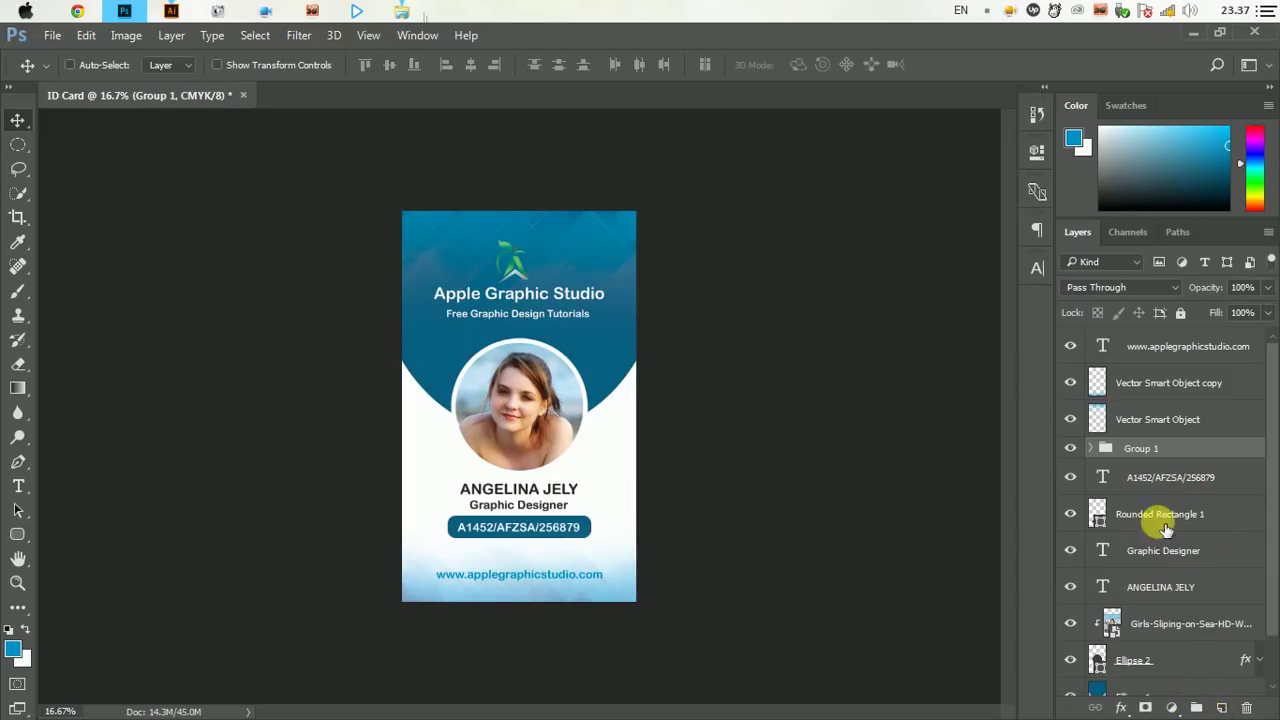
{"action": "key", "text": "shift+Down"}
{"action": "key", "text": "shift+Down"}
{"action": "key", "text": "shift+Down"}
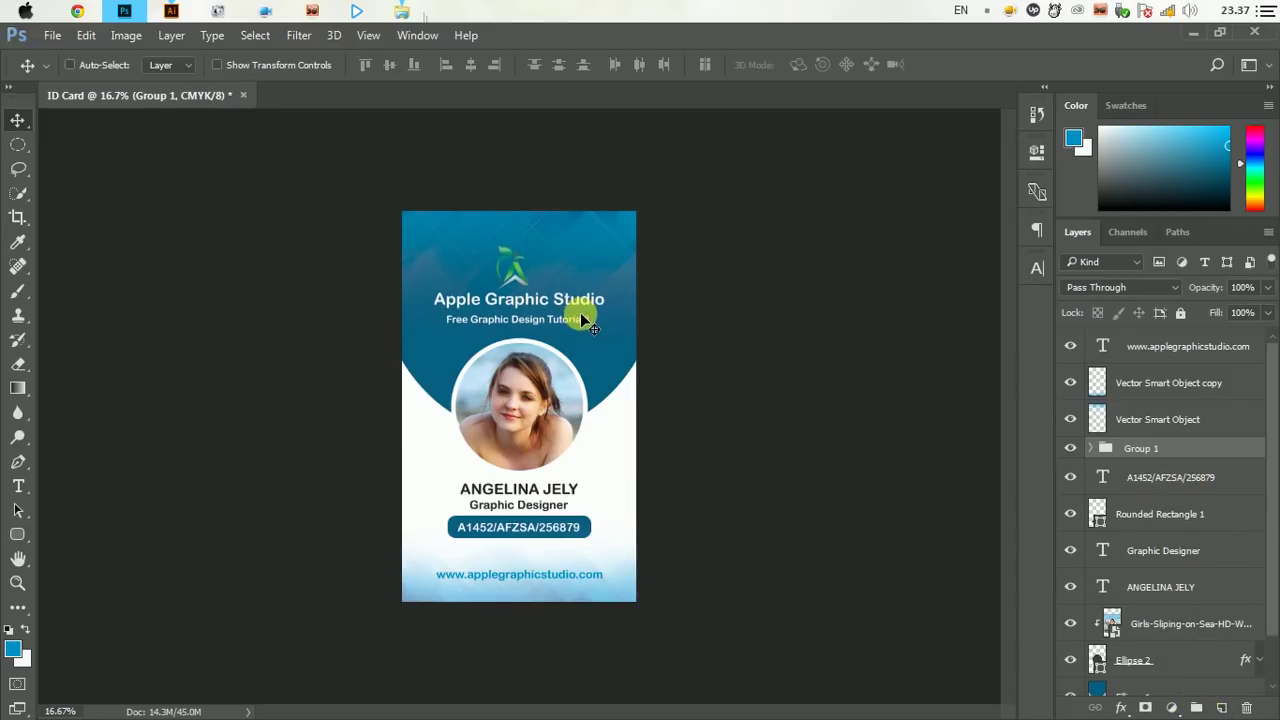
{"action": "key", "text": "shift+Down"}
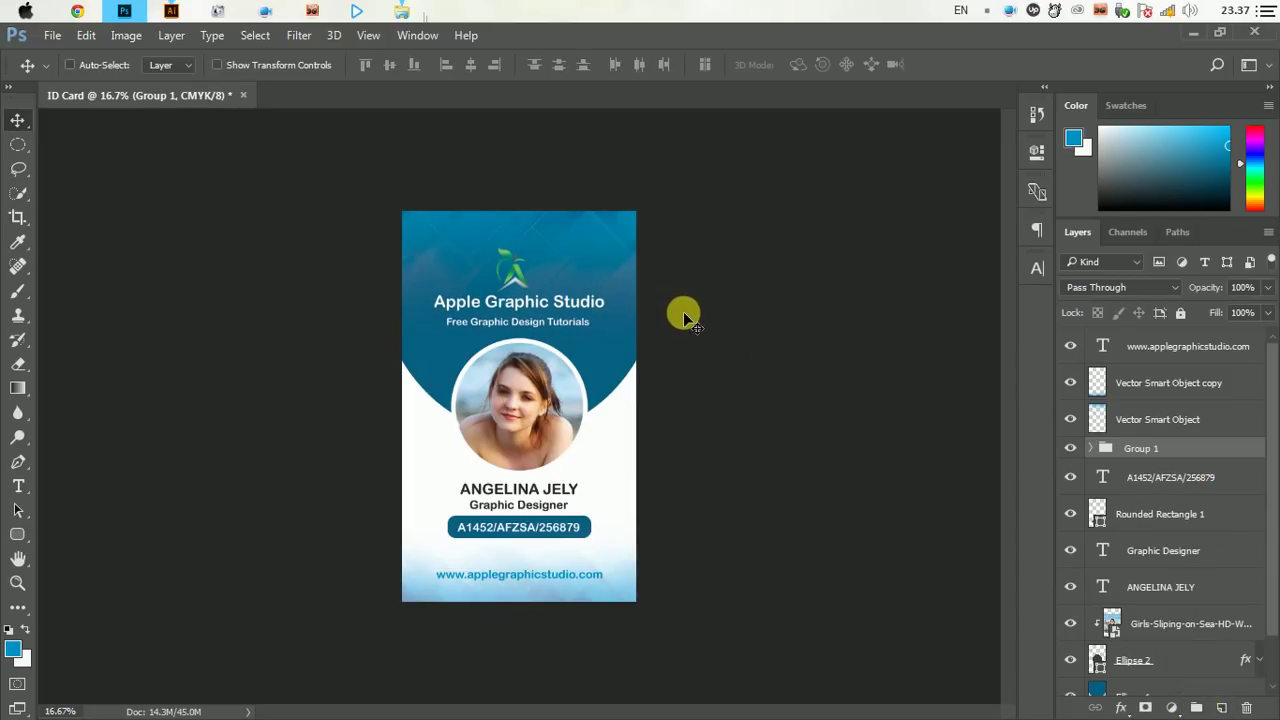
Set up a new document named Mockup, 1280 × 720 px, landscape, RGB Color
{"action": "left_click", "coordinate": [50, 35]}
{"action": "left_click", "coordinate": [75, 65]}
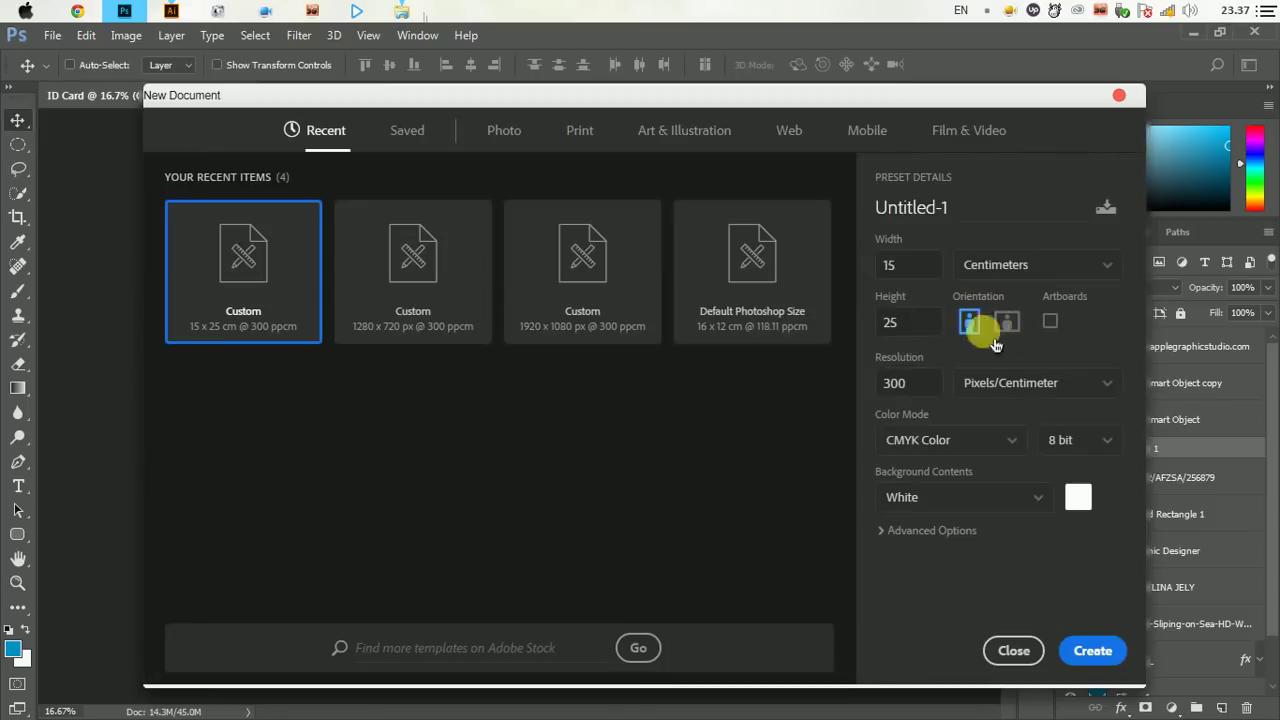
{"action": "left_click", "coordinate": [958, 208]}
{"action": "type", "text": "Mockup"}
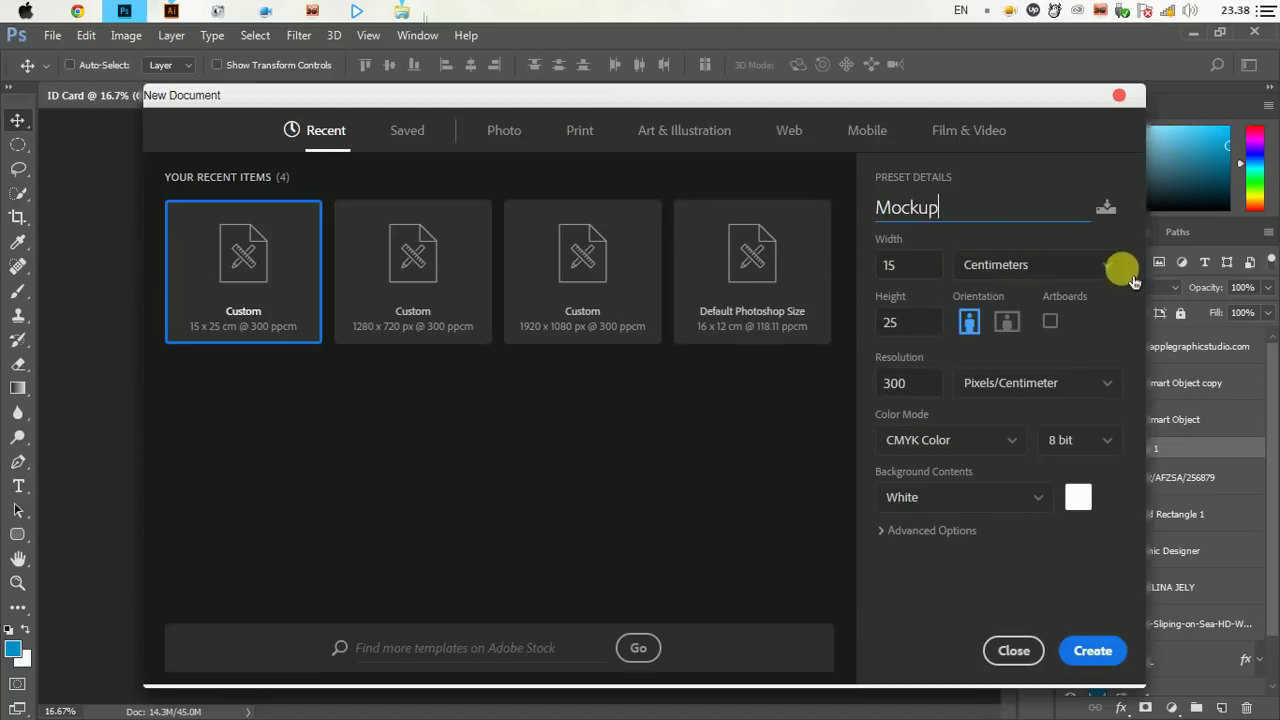
{"action": "left_click", "coordinate": [1090, 266]}
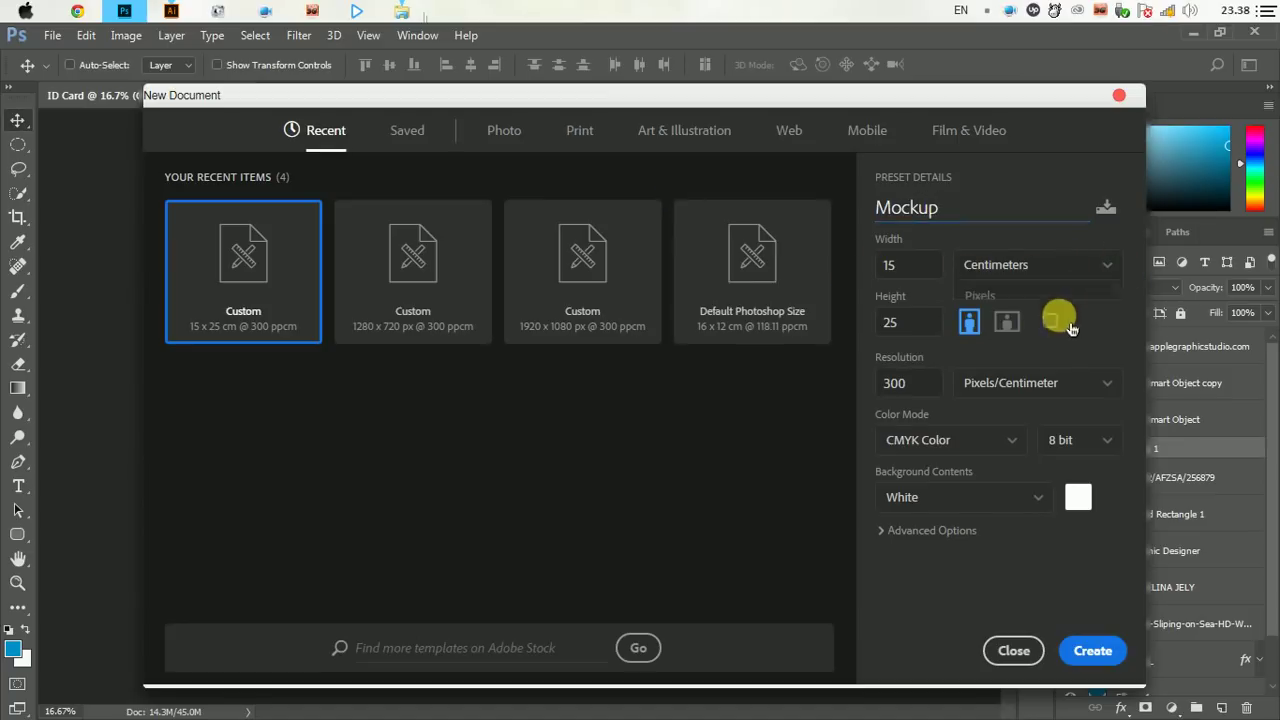
{"action": "left_click", "coordinate": [1014, 295]}
{"action": "left_click", "coordinate": [908, 264]}
{"action": "type", "text": "1280"}
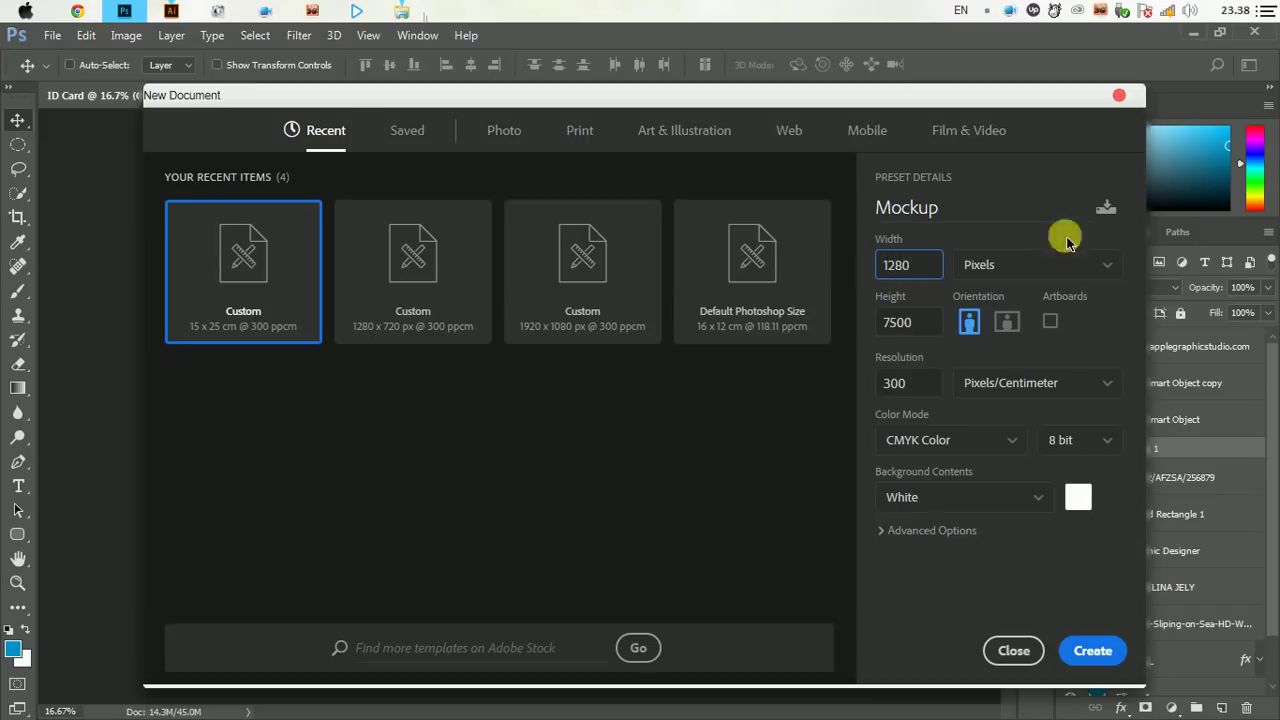
{"action": "left_click", "coordinate": [930, 330]}
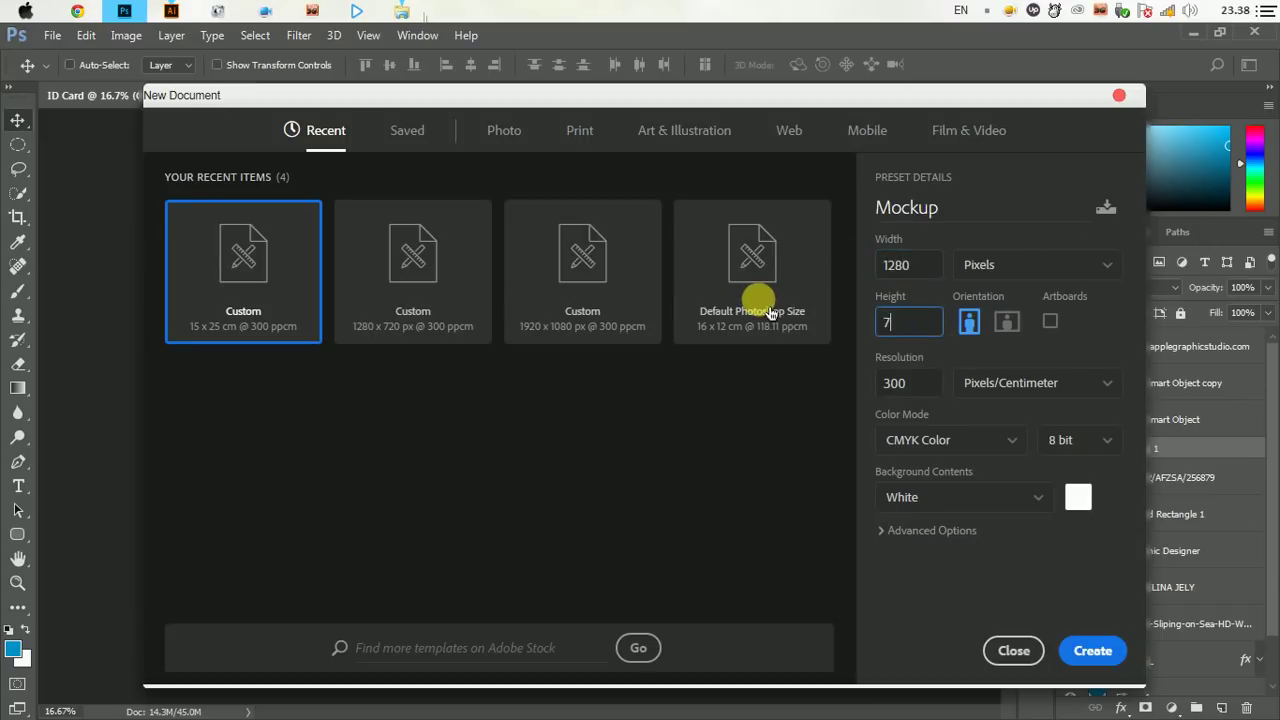
{"action": "type", "text": "20"}
{"action": "left_click", "coordinate": [912, 446]}
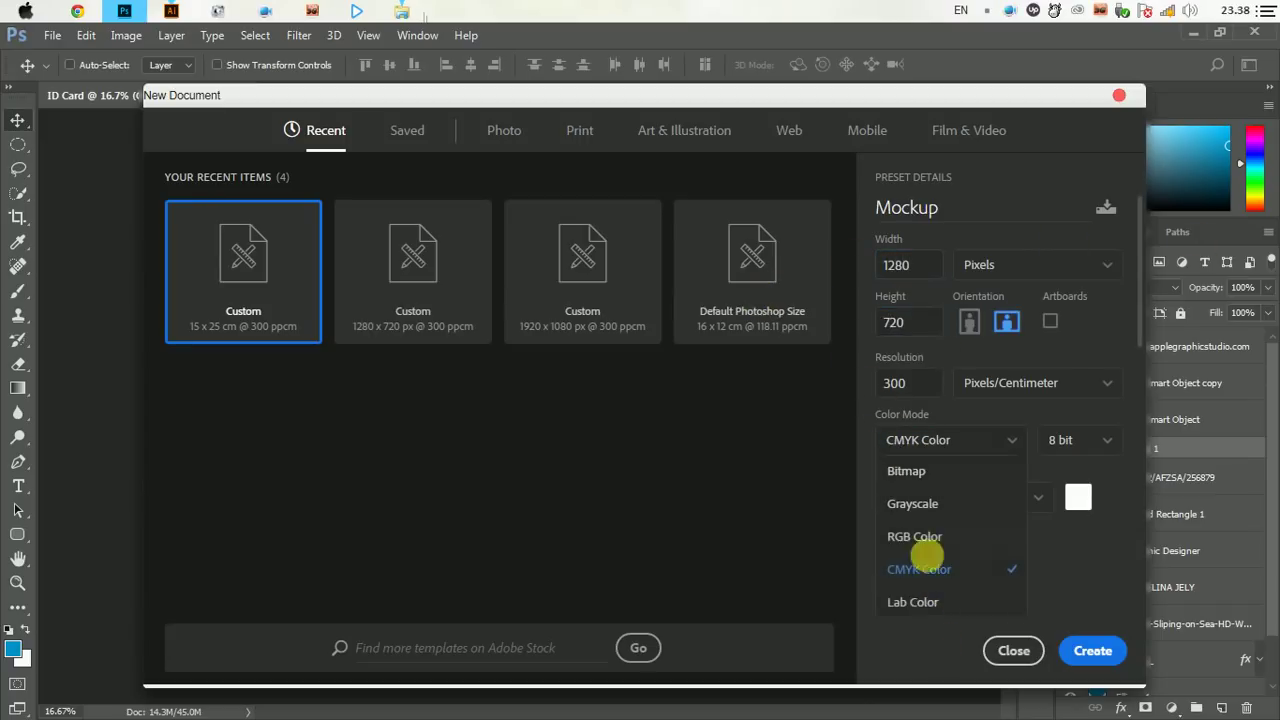
{"action": "left_click", "coordinate": [950, 537]}
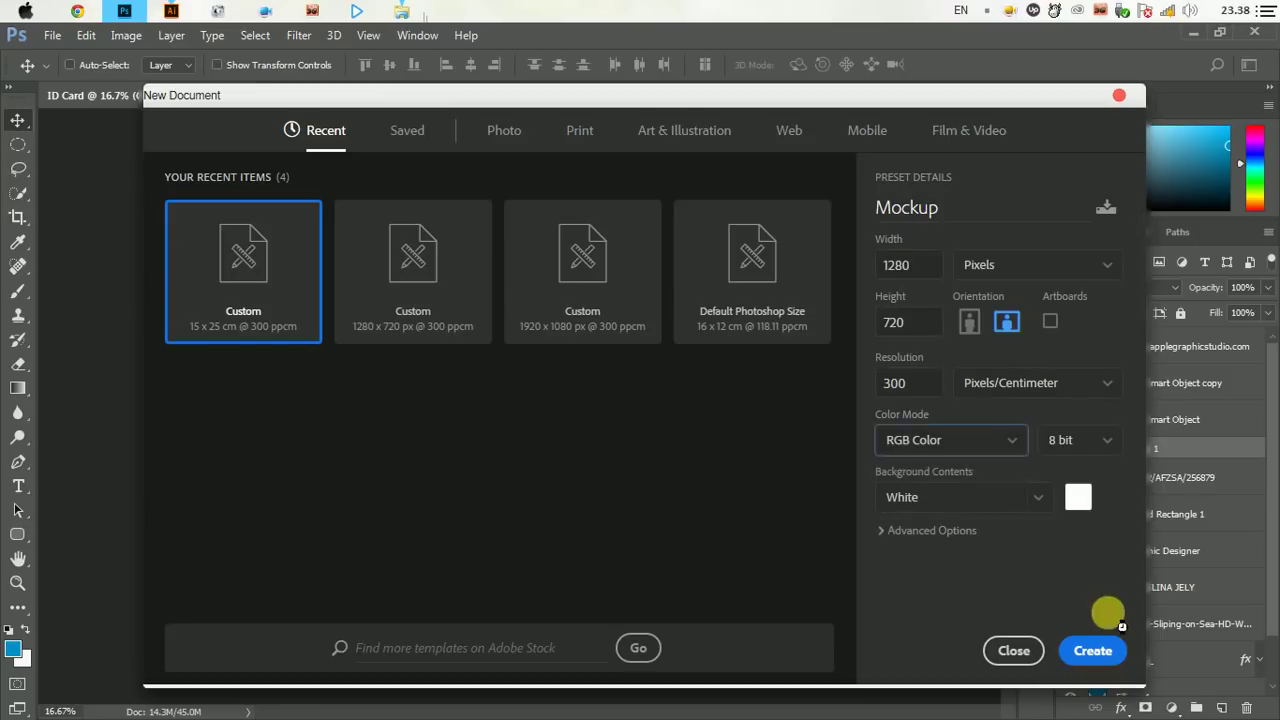
Create the Mockup document and add a Gradient Fill layer
{"action": "left_click", "coordinate": [1092, 650]}
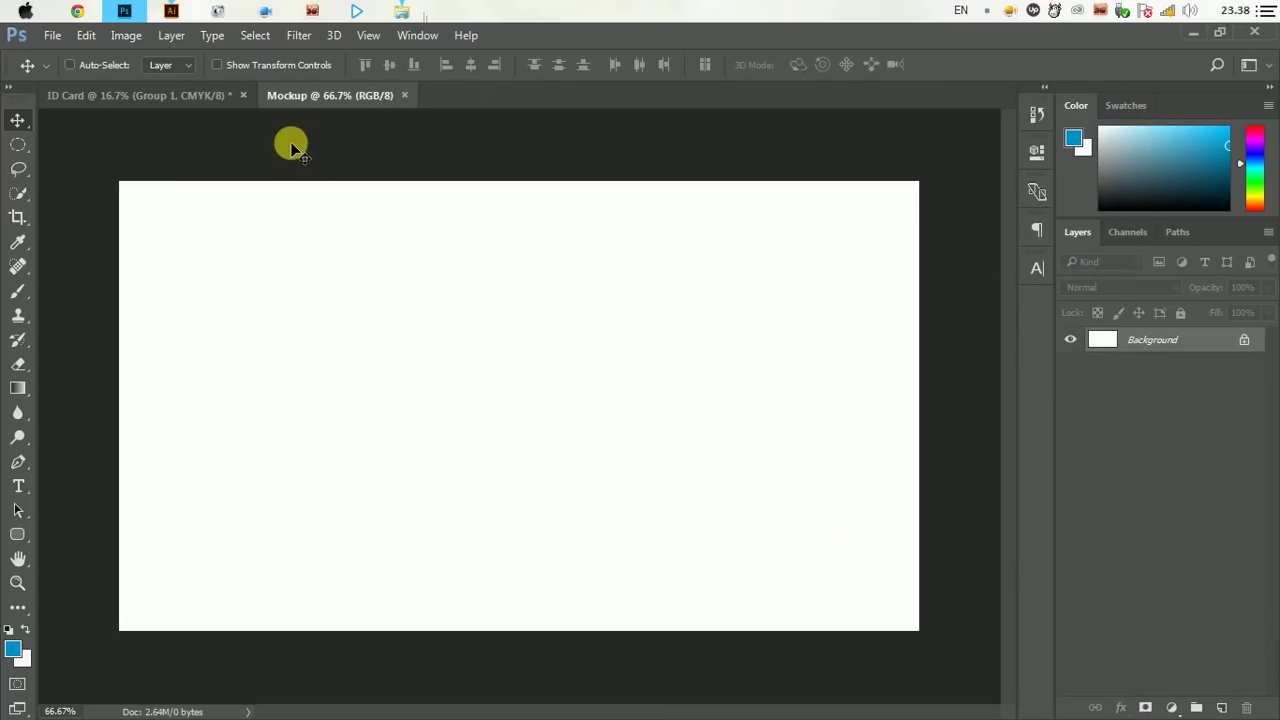
{"action": "left_click", "coordinate": [1178, 709]}
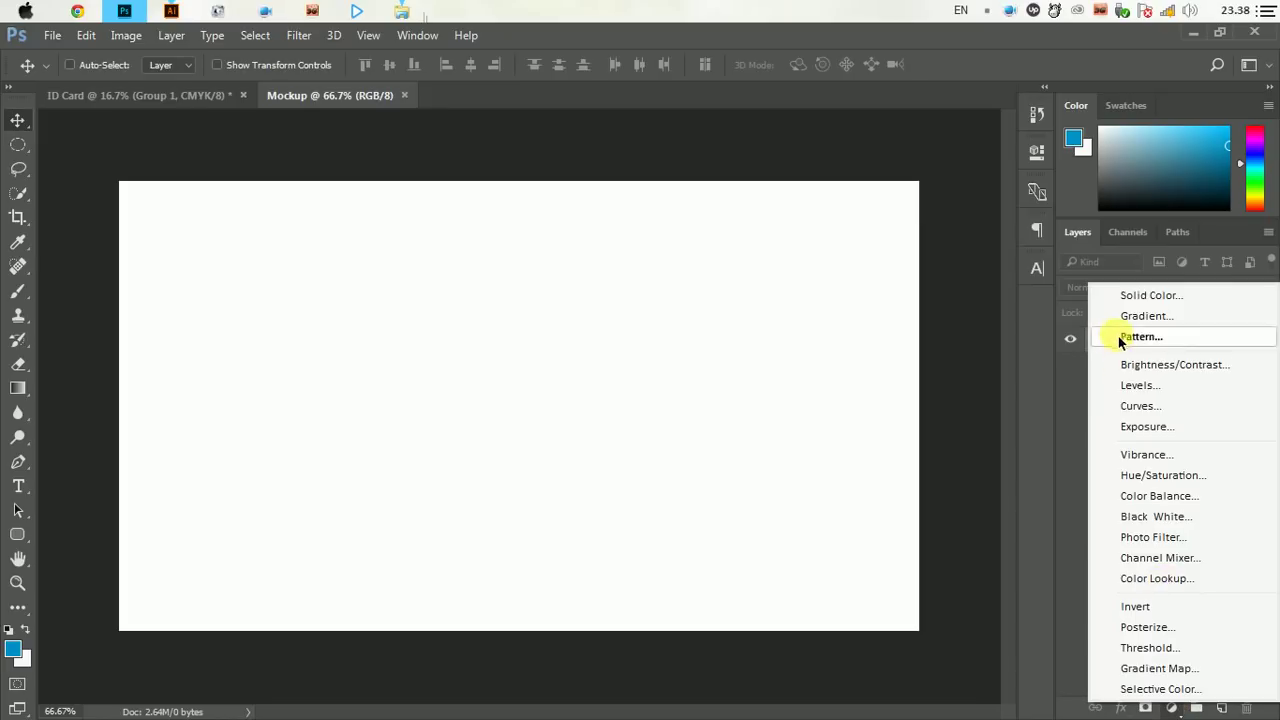
{"action": "left_click", "coordinate": [1138, 315]}
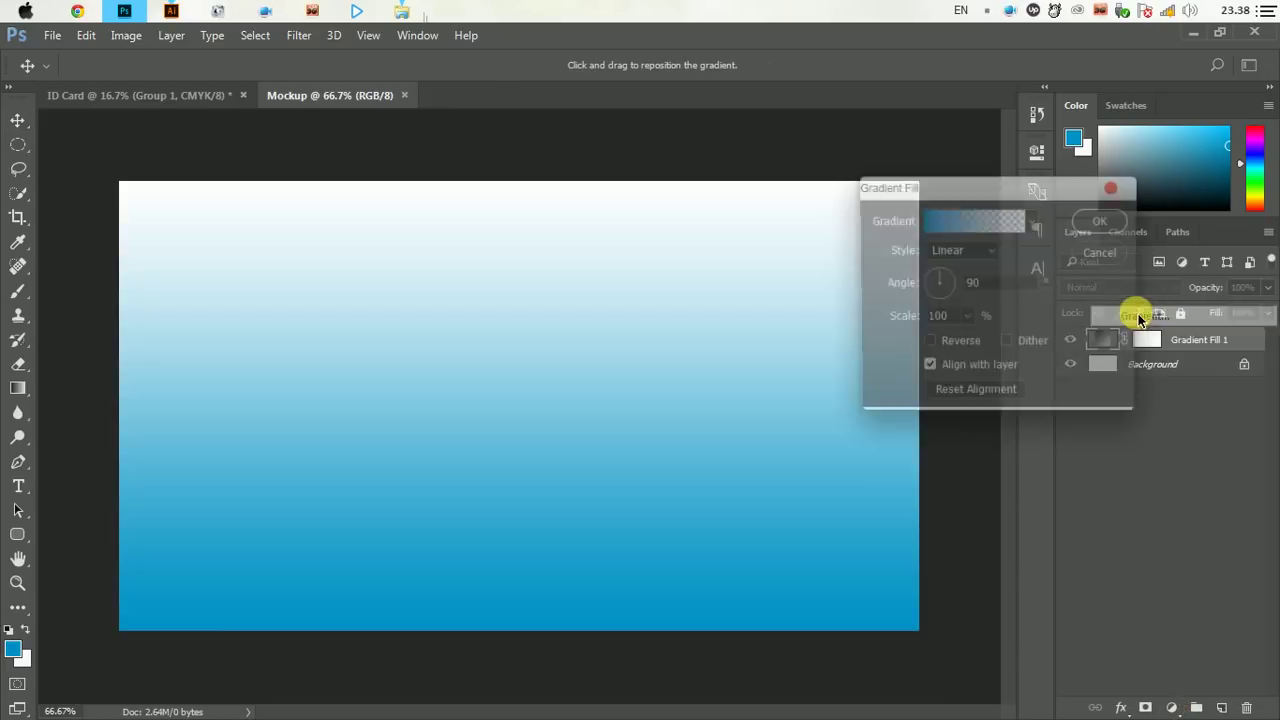
Experiment with a darker right stop and shifted midpoint in the Gradient Editor
{"action": "left_click", "coordinate": [950, 221]}
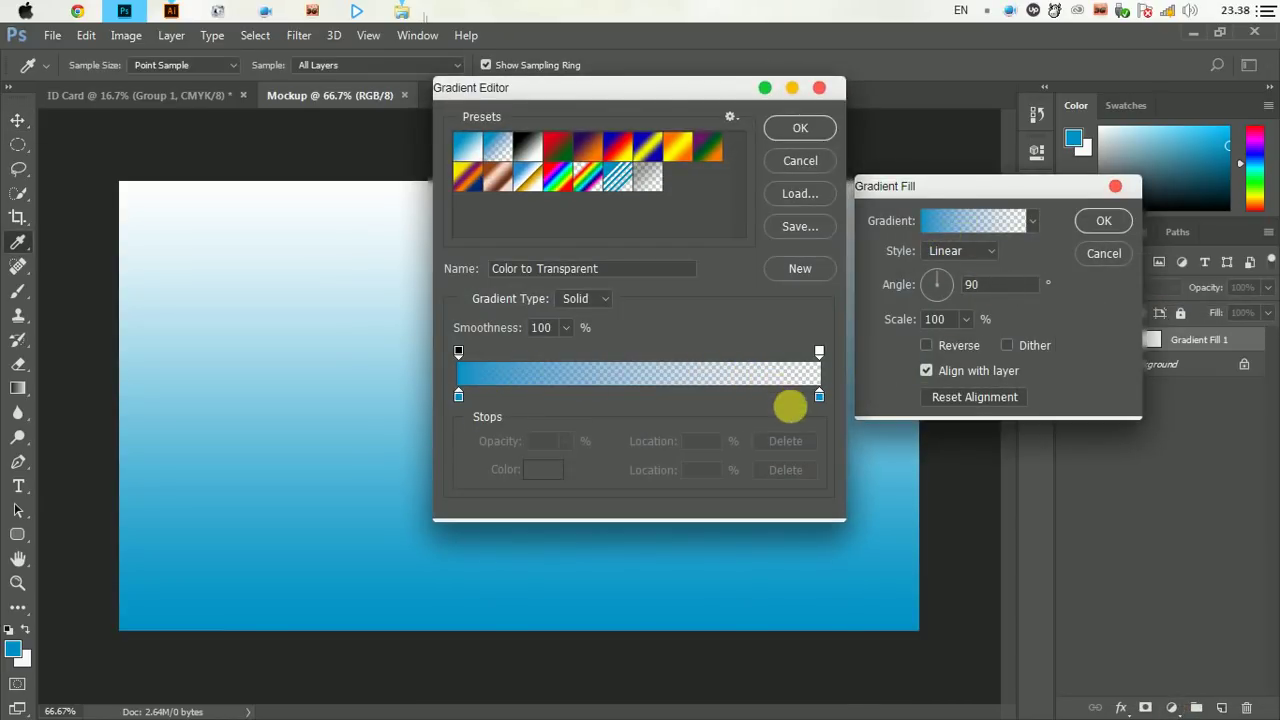
{"action": "double_click", "coordinate": [819, 397]}
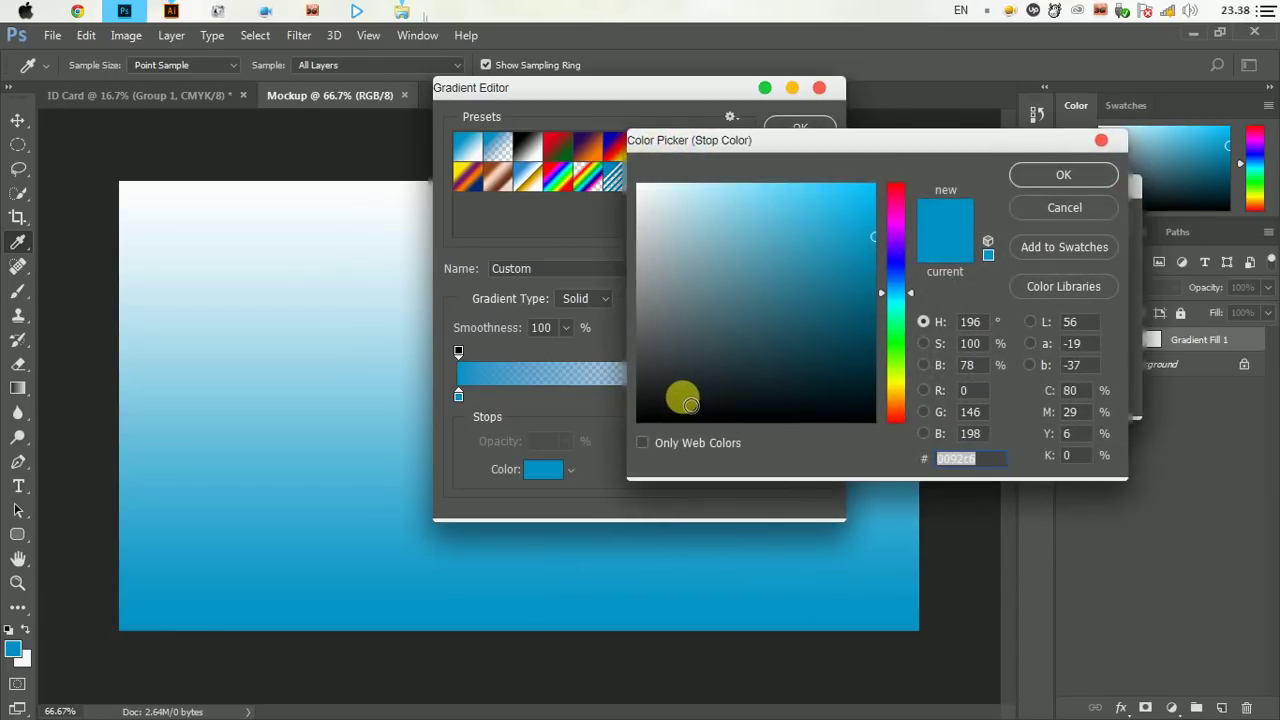
{"action": "left_click", "coordinate": [690, 404]}
{"action": "left_click", "coordinate": [667, 407]}
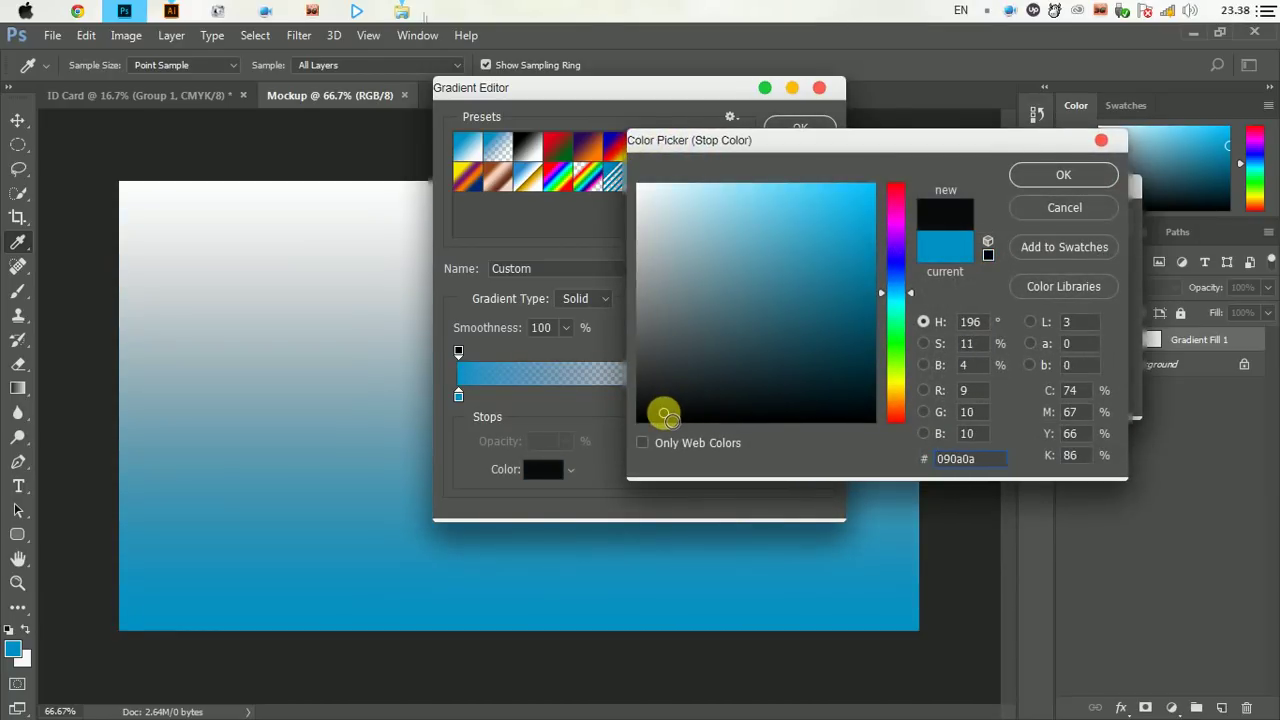
{"action": "left_click", "coordinate": [1063, 174]}
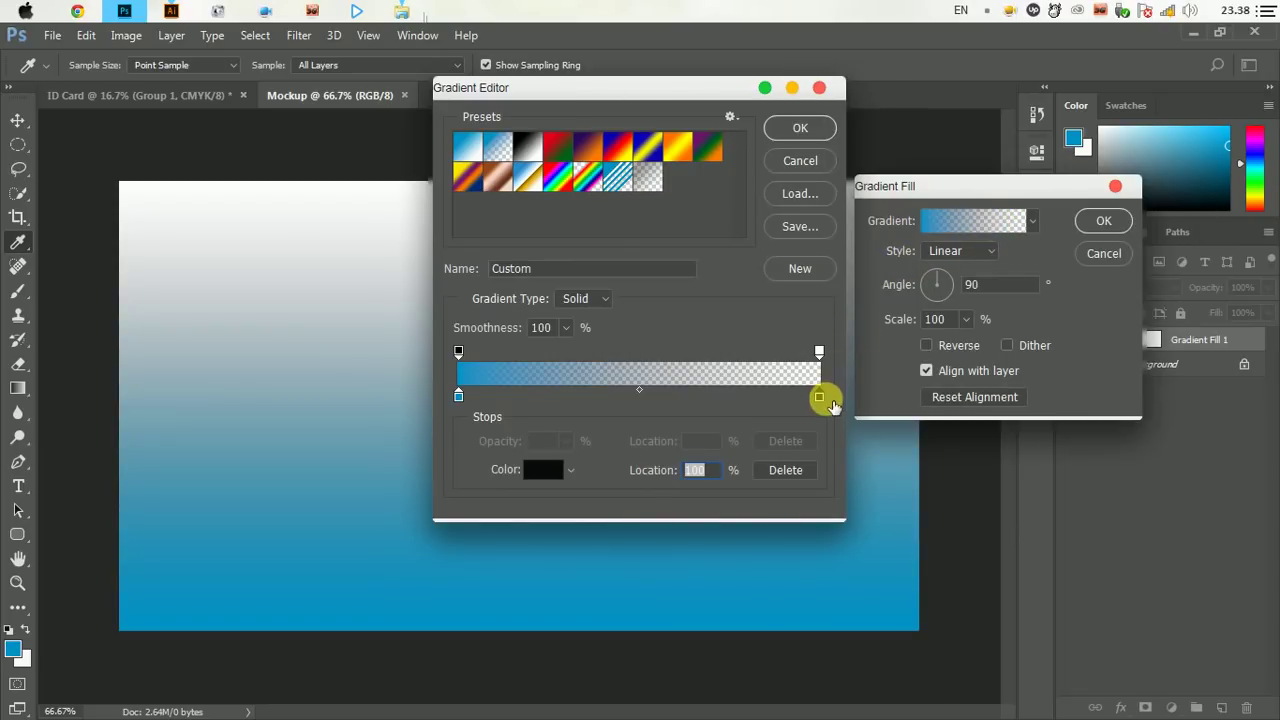
{"action": "left_click", "coordinate": [819, 351]}
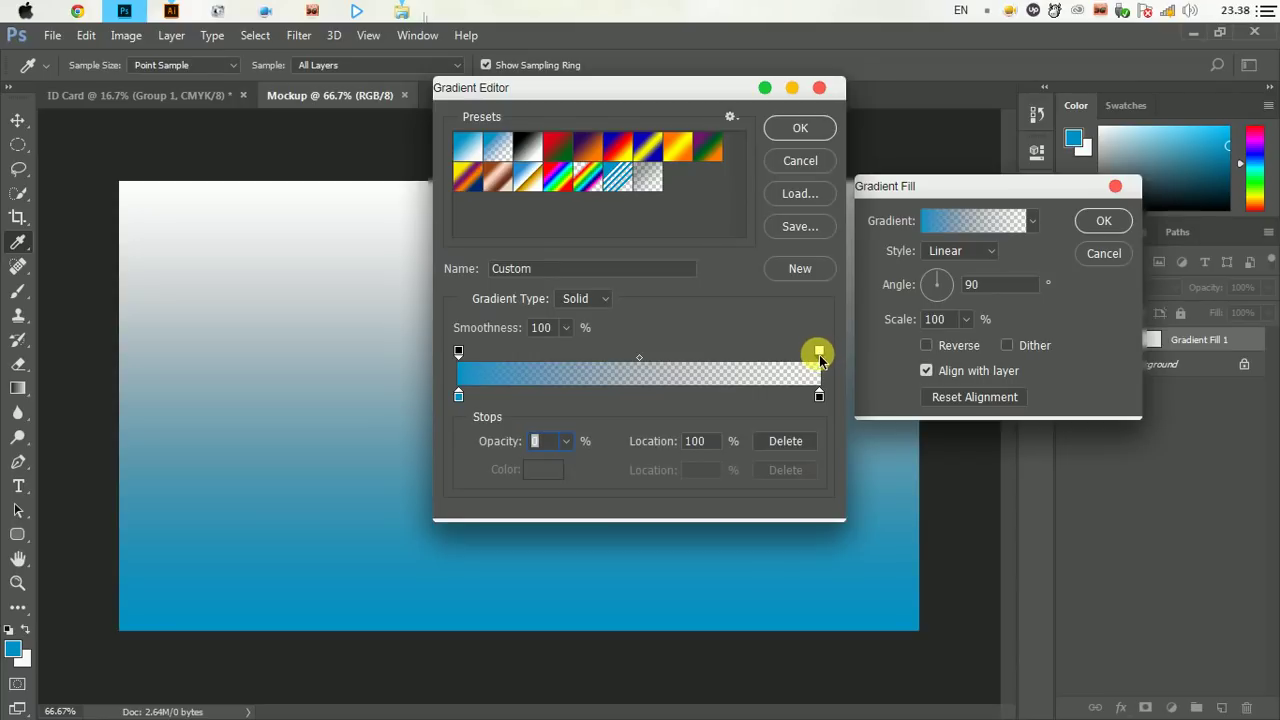
{"action": "mouse_move", "coordinate": [640, 358]}
{"action": "left_mouse_down"}
{"action": "mouse_move", "coordinate": [837, 355]}
{"action": "mouse_move", "coordinate": [728, 354]}
{"action": "mouse_move", "coordinate": [880, 370]}
{"action": "left_mouse_up"}
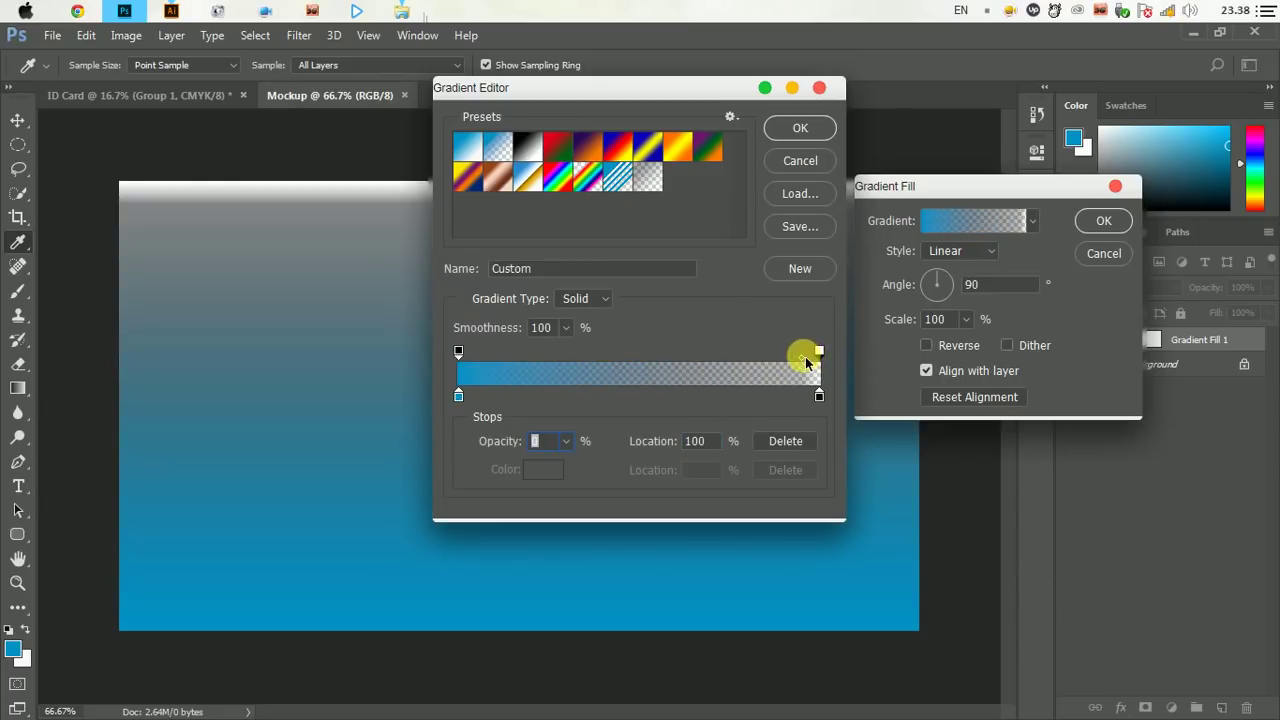
{"action": "left_click", "coordinate": [802, 357]}
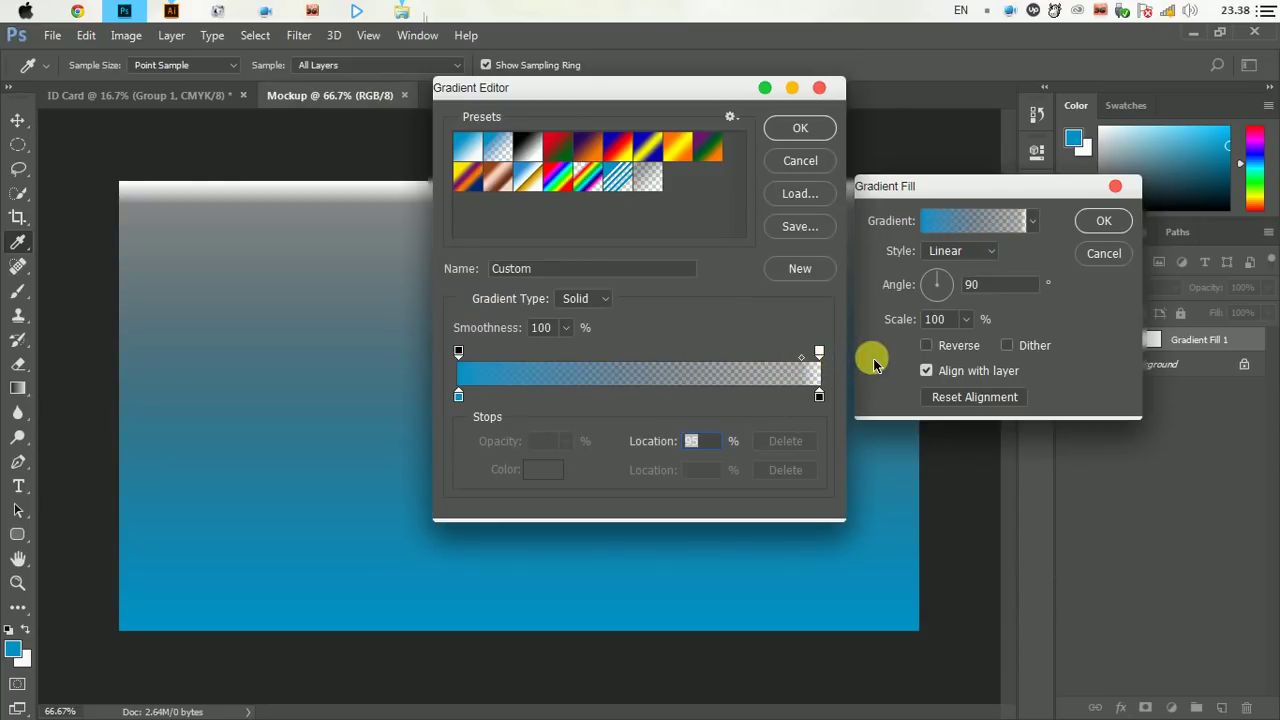
Set the gradient stops to dark teal #03506c on the left and #191919 on the right
{"action": "left_click", "coordinate": [800, 130]}
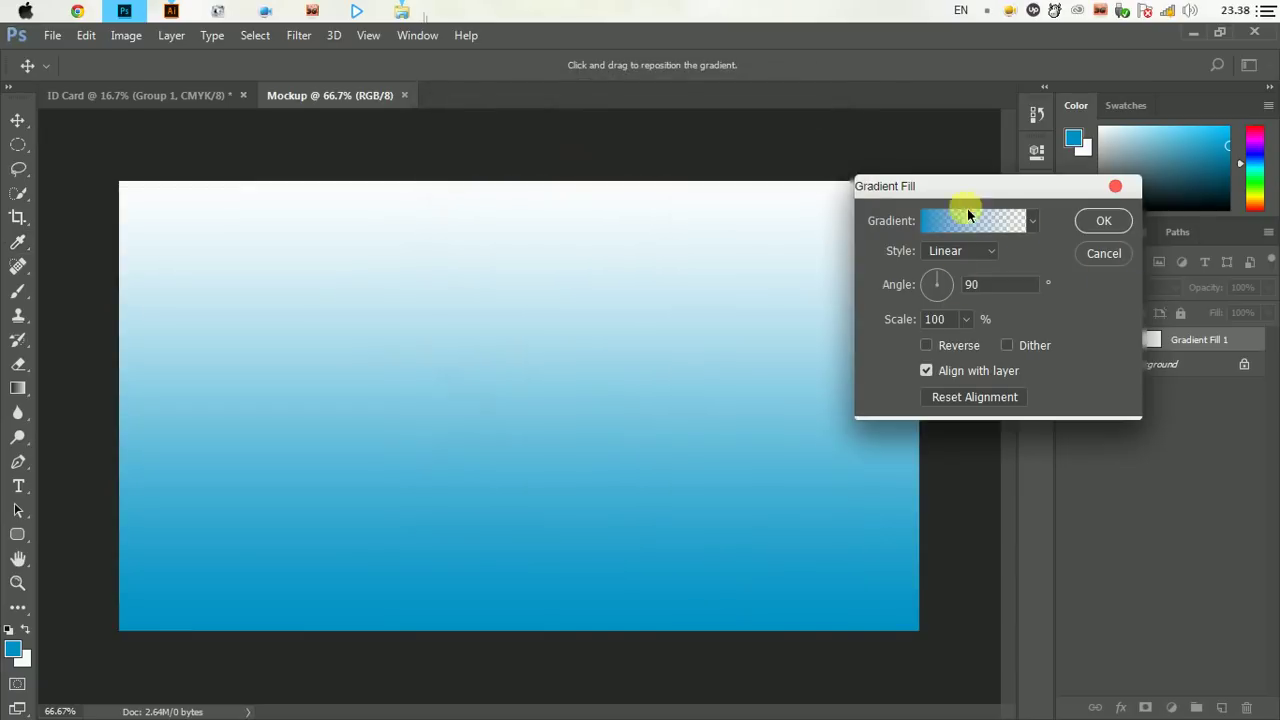
{"action": "left_click", "coordinate": [971, 221]}
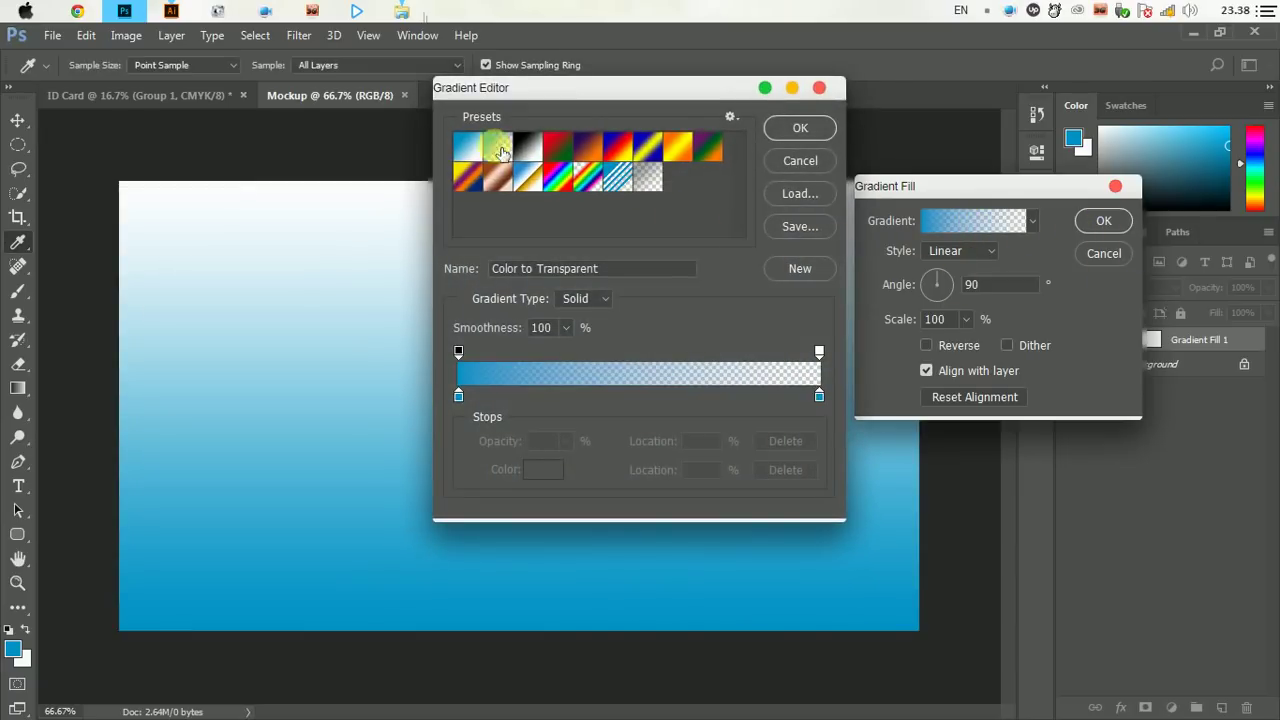
{"action": "left_click", "coordinate": [480, 147]}
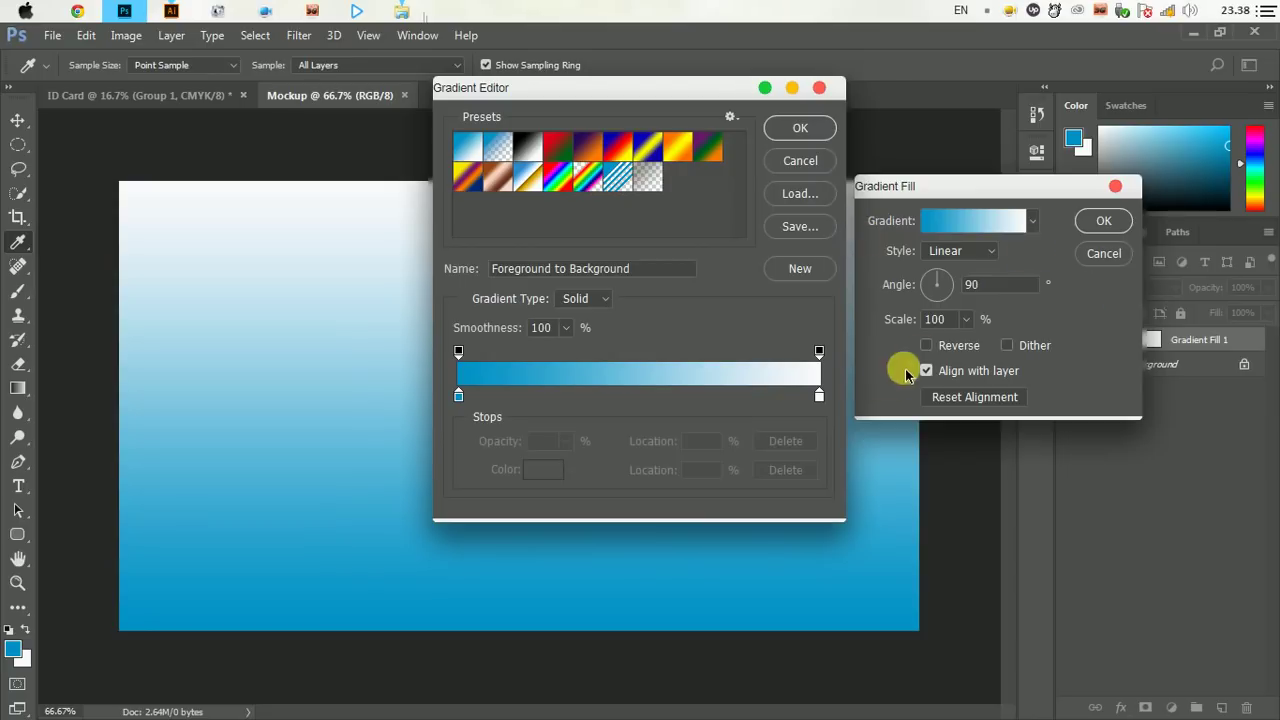
{"action": "left_click", "coordinate": [819, 398]}
{"action": "double_click", "coordinate": [819, 398]}
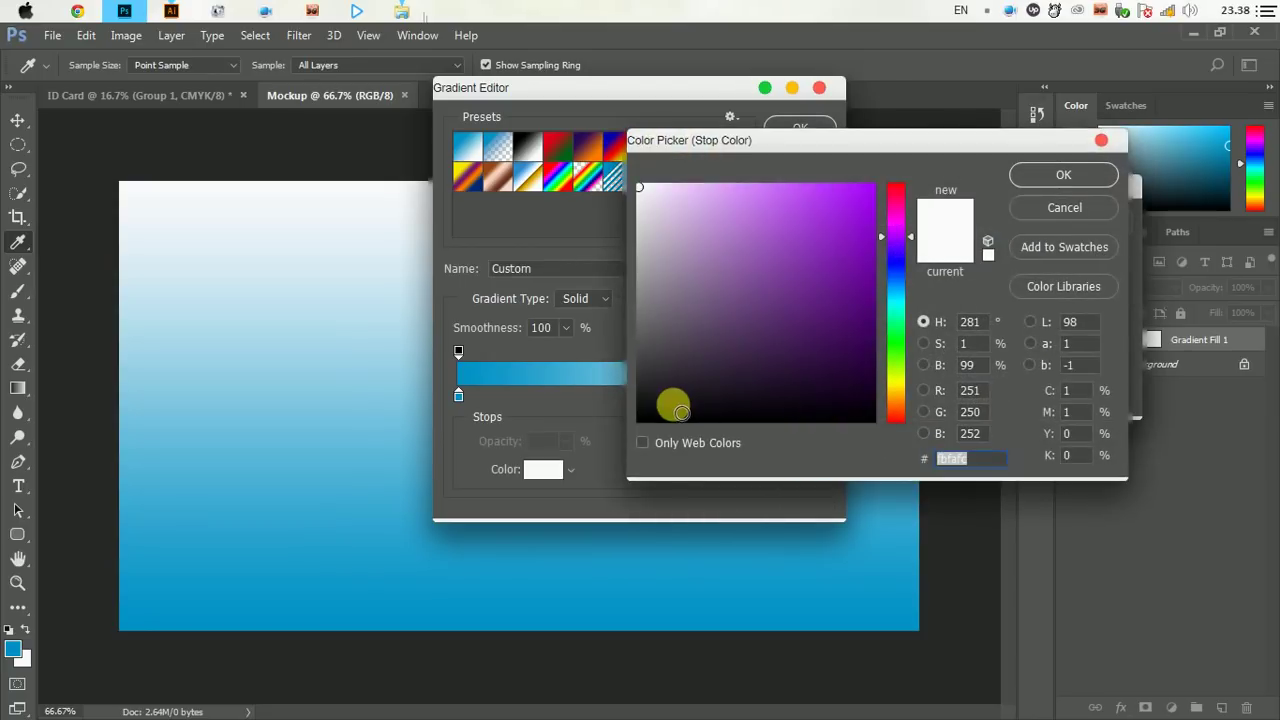
{"action": "left_click", "coordinate": [639, 400]}
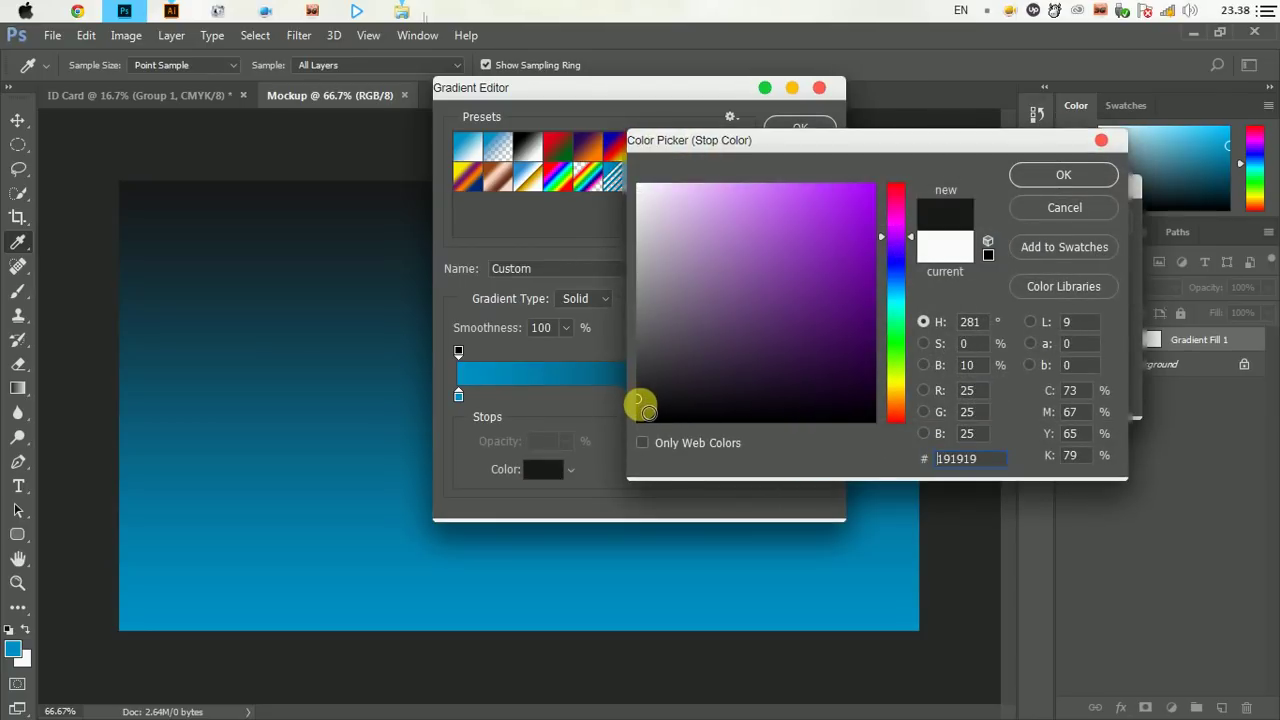
{"action": "left_click", "coordinate": [1063, 174]}
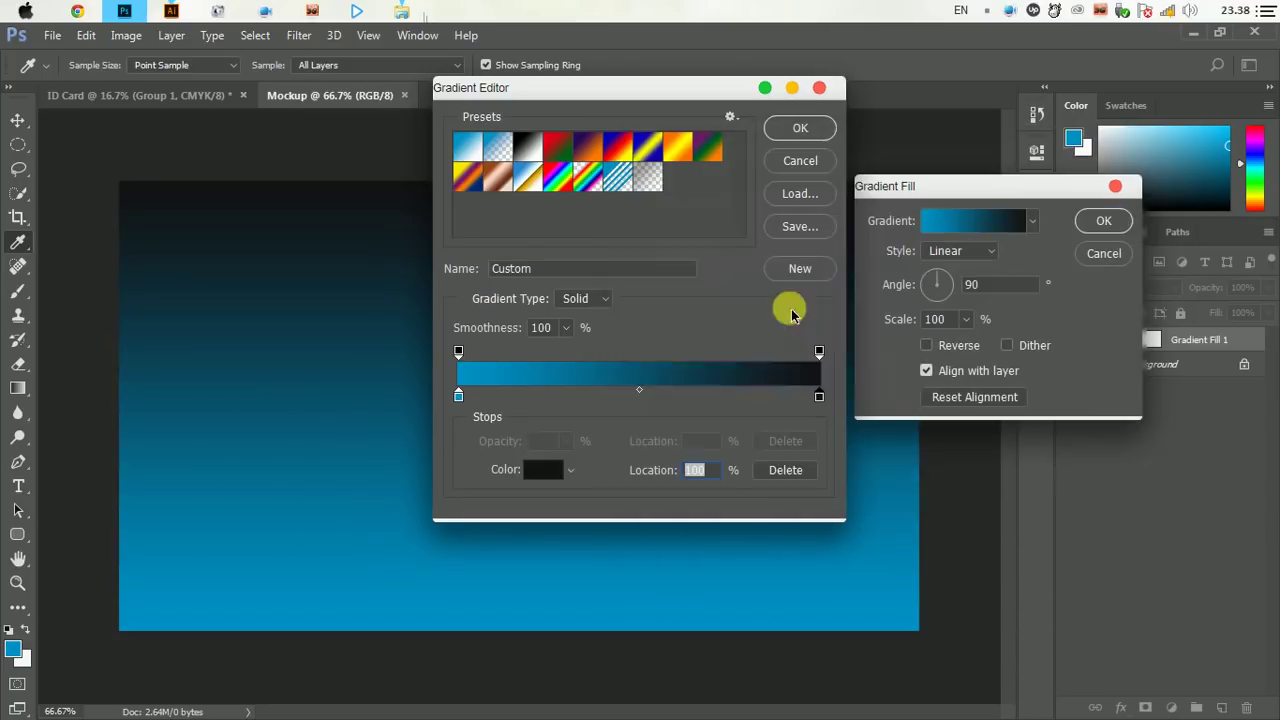
{"action": "left_click", "coordinate": [458, 396]}
{"action": "double_click", "coordinate": [458, 396]}
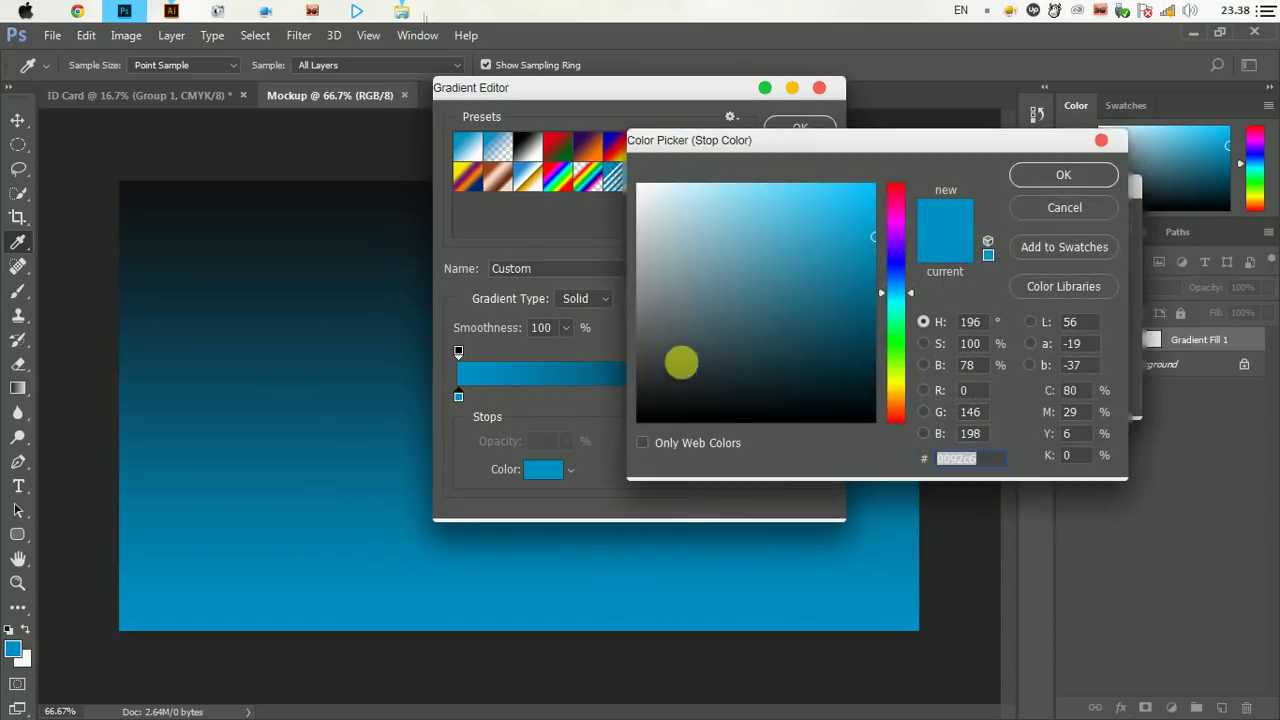
{"action": "left_click", "coordinate": [868, 322]}
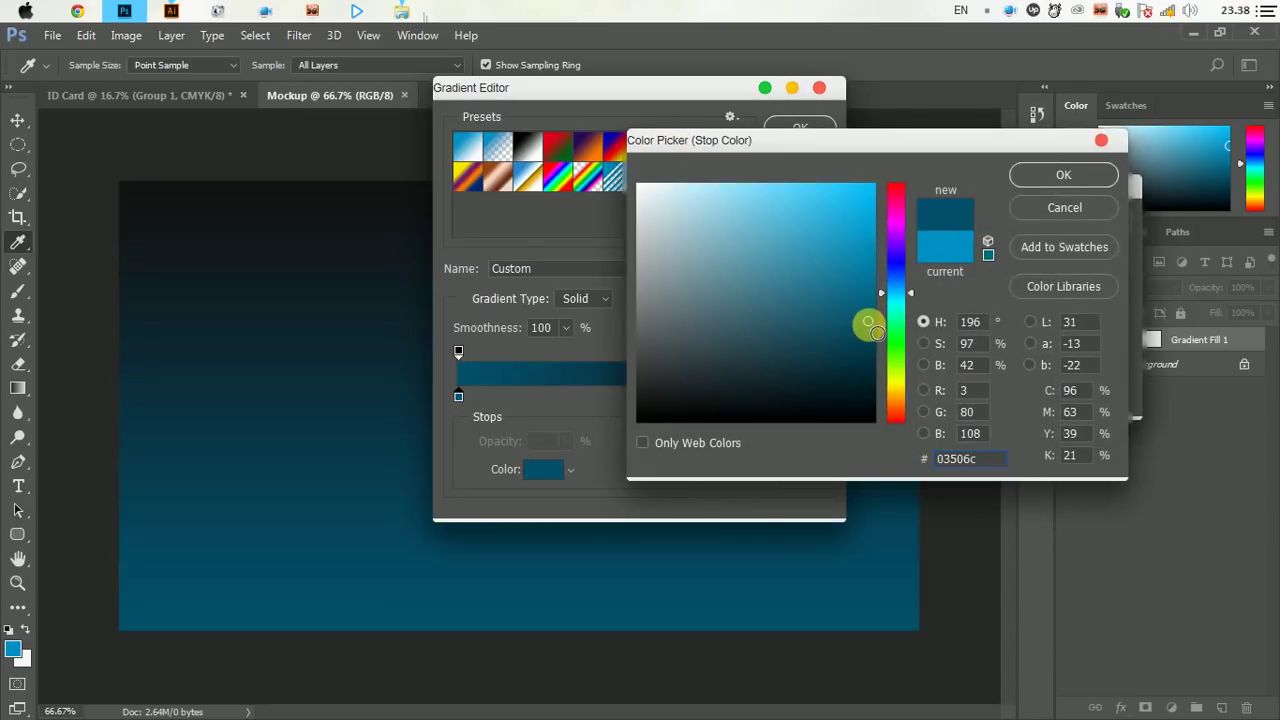
{"action": "left_click", "coordinate": [1063, 174]}
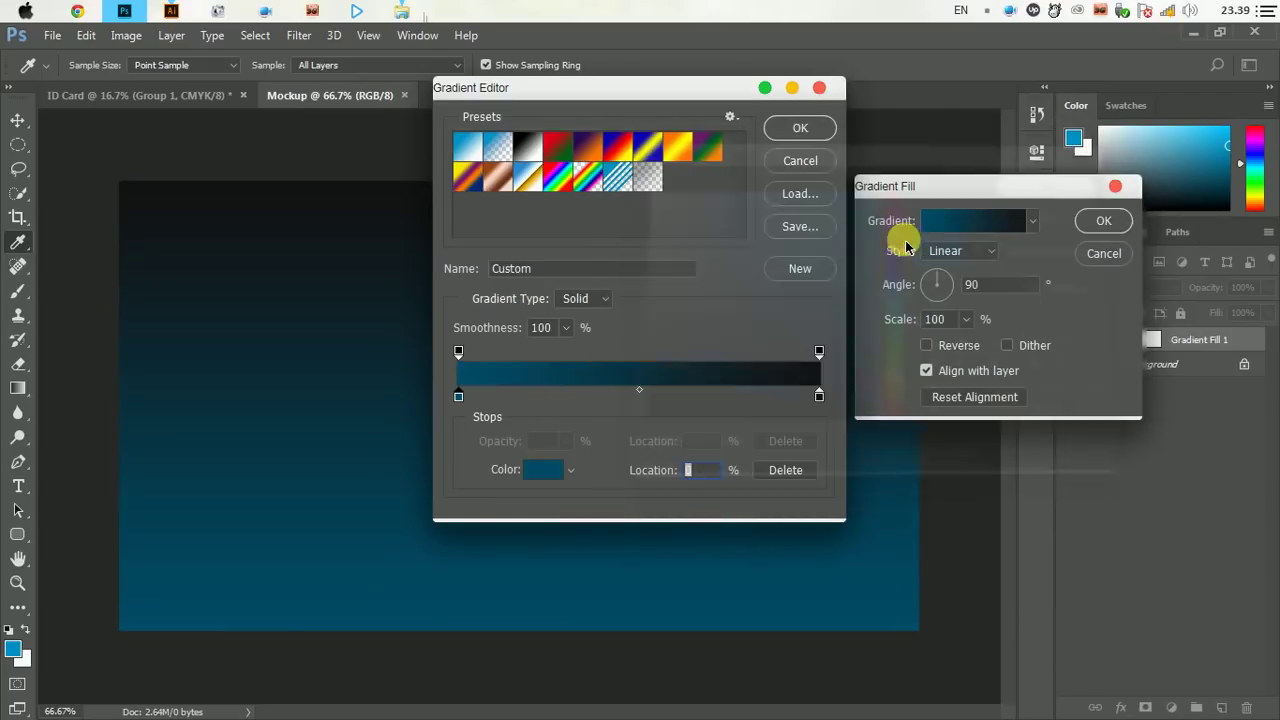
{"action": "left_click", "coordinate": [793, 134]}
Make the gradient radial, enlarge its scale to about 243%, and apply it
{"action": "left_click", "coordinate": [958, 251]}
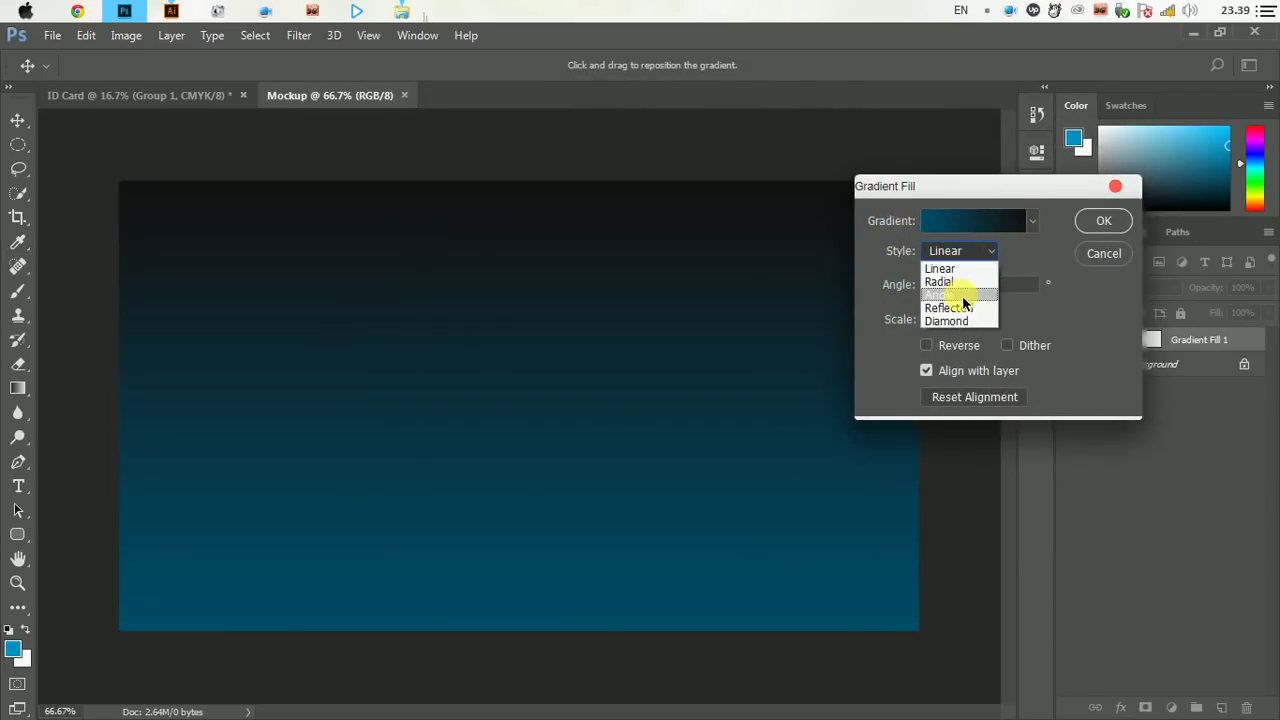
{"action": "left_click", "coordinate": [960, 282]}
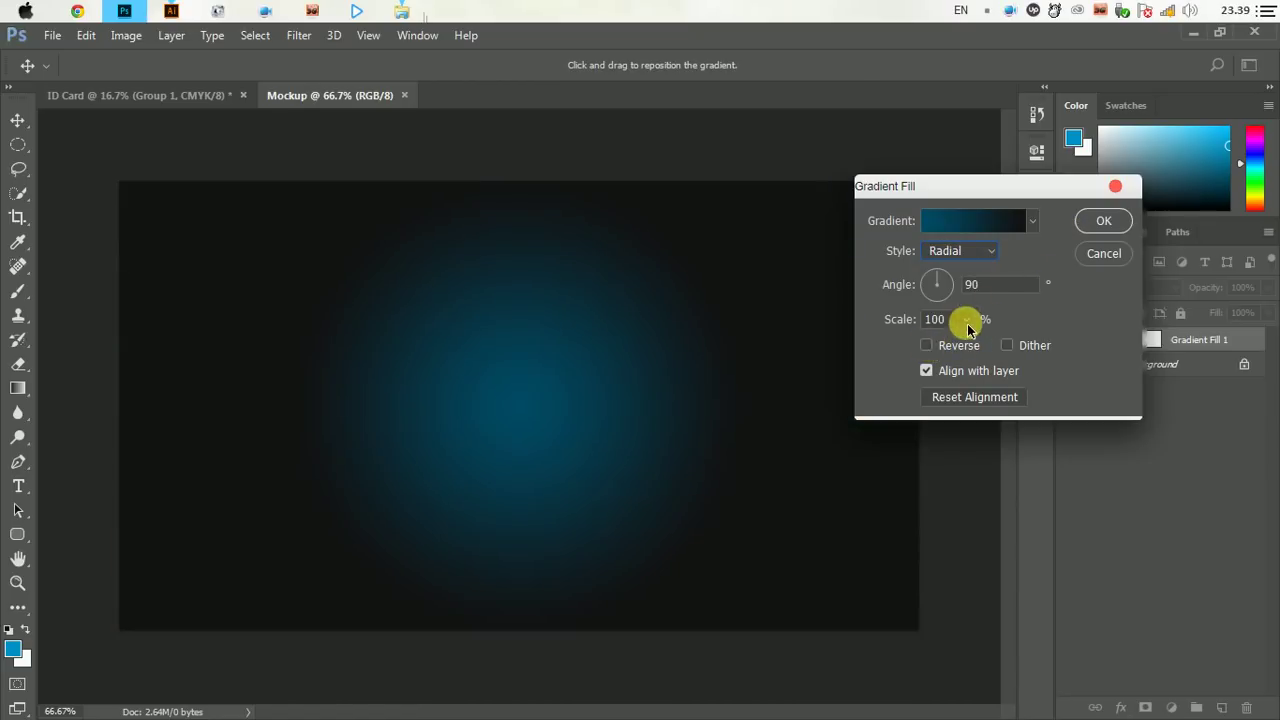
{"action": "left_click_drag", "start_coordinate": [972, 344], "coordinate": [989, 345]}
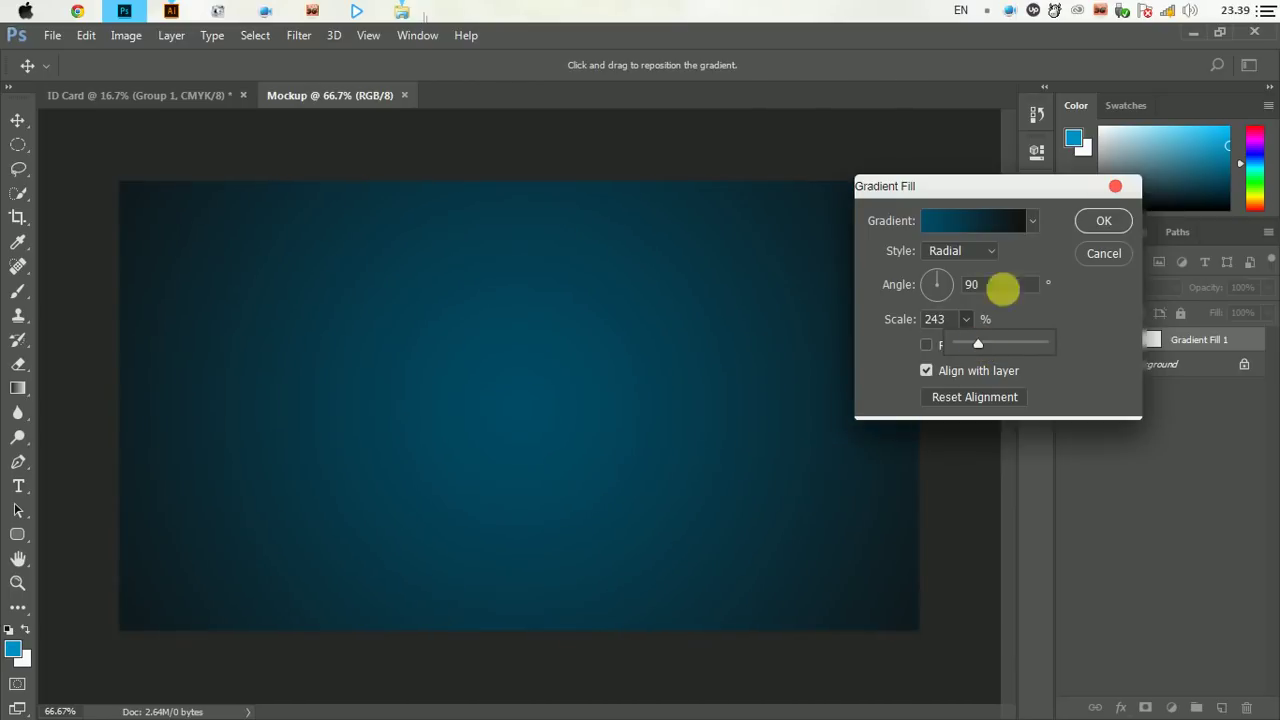
{"action": "left_click", "coordinate": [1104, 220]}
Merge the ID card's visible artwork into a new Layer 1
{"action": "key", "text": "ctrl+plus"}
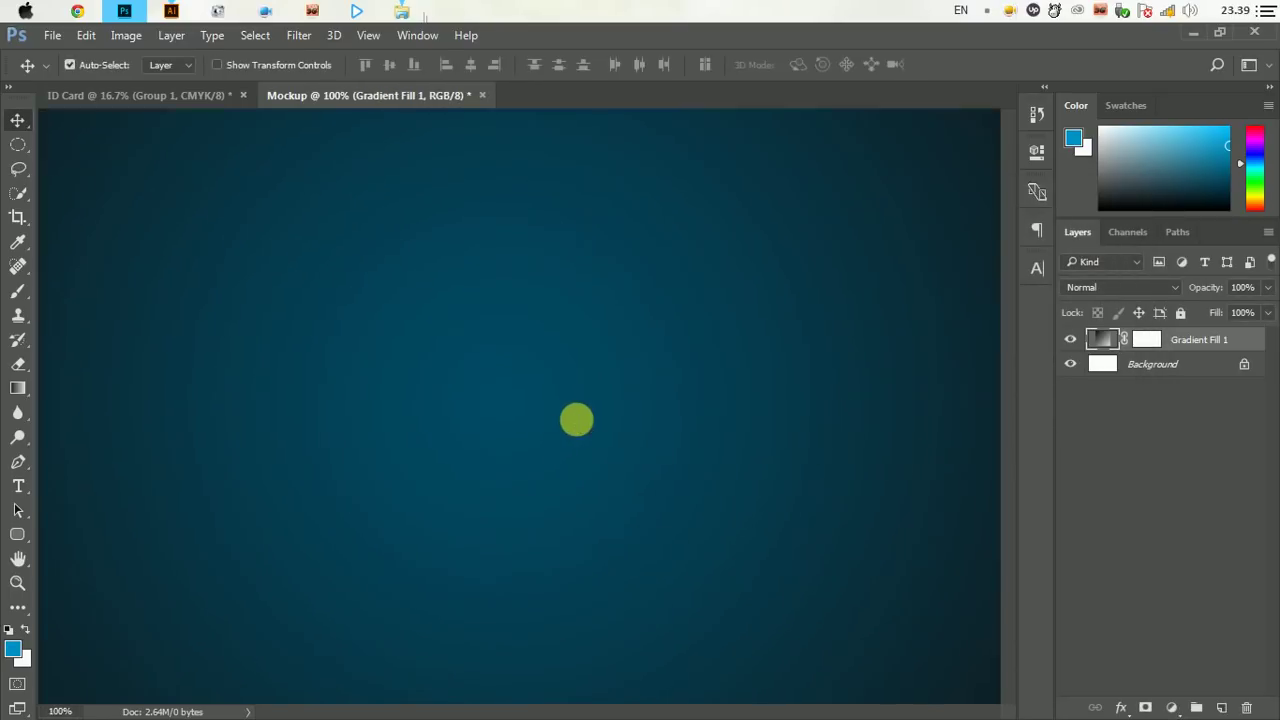
{"action": "key", "text": "ctrl+minus"}
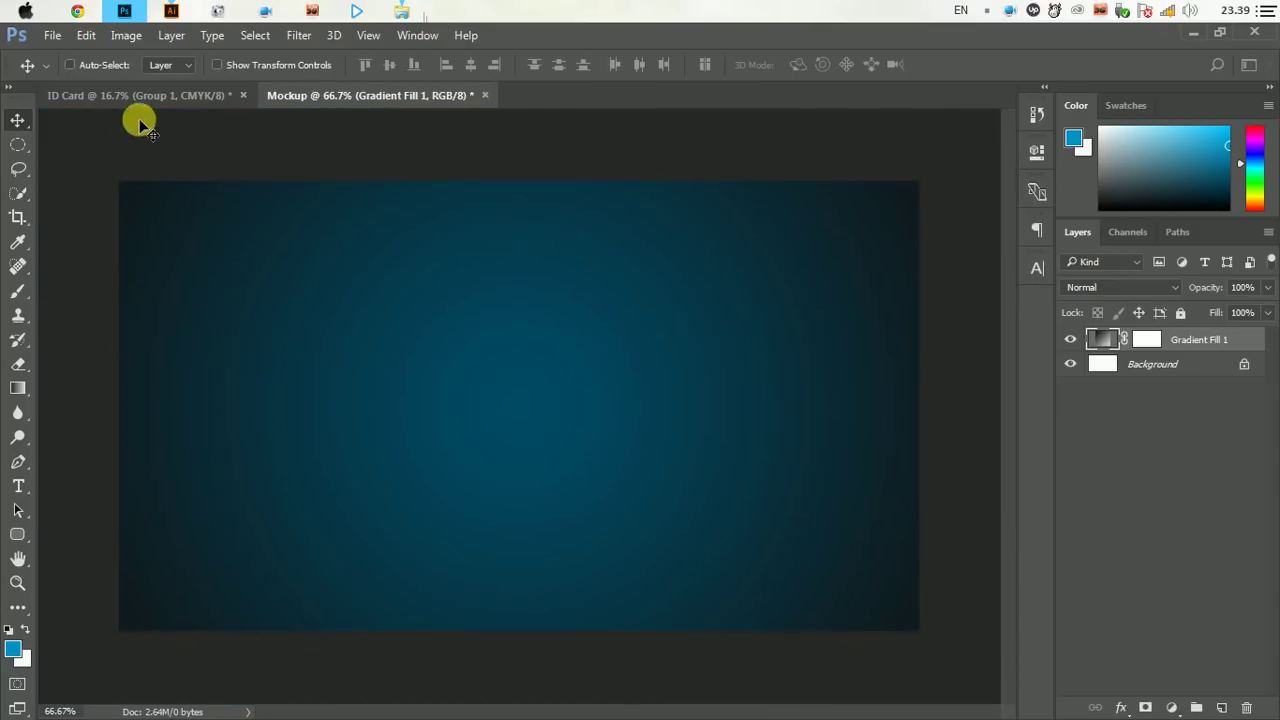
{"action": "left_click", "coordinate": [140, 95]}
{"action": "left_click", "coordinate": [1211, 360]}
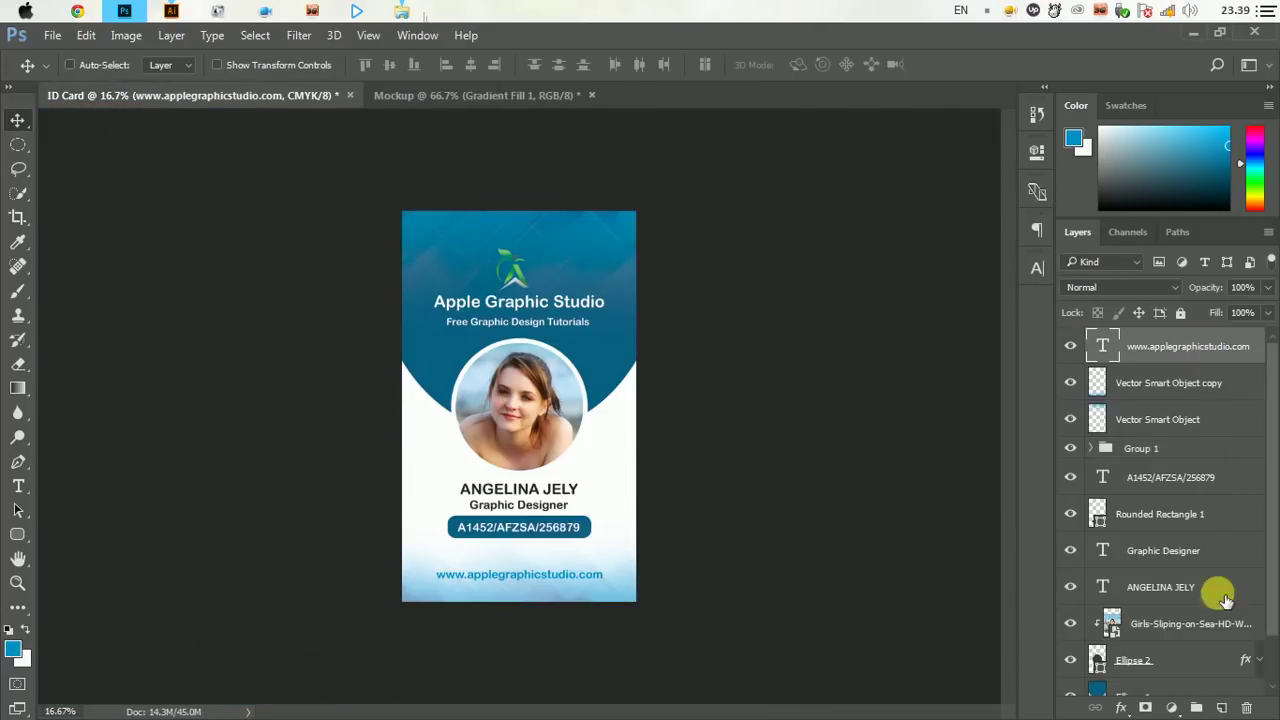
{"action": "left_click", "coordinate": [1221, 707]}
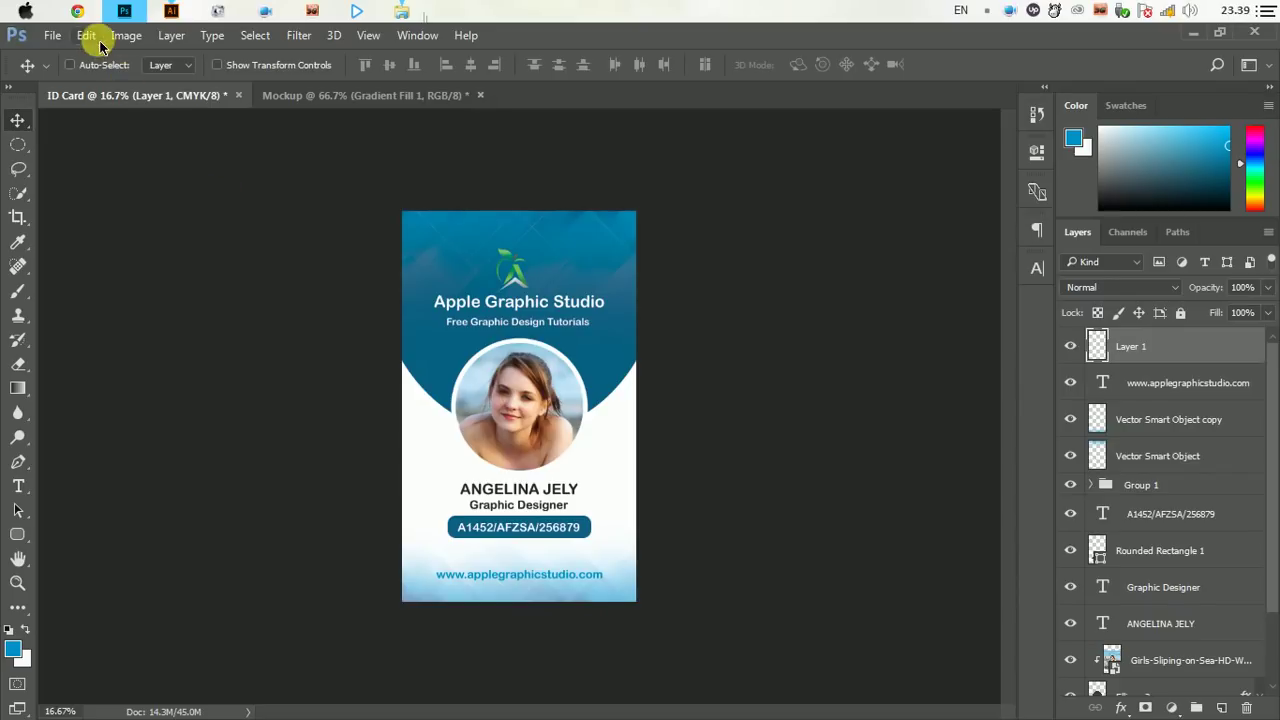
{"action": "left_click", "coordinate": [126, 36]}
{"action": "left_click", "coordinate": [190, 291]}
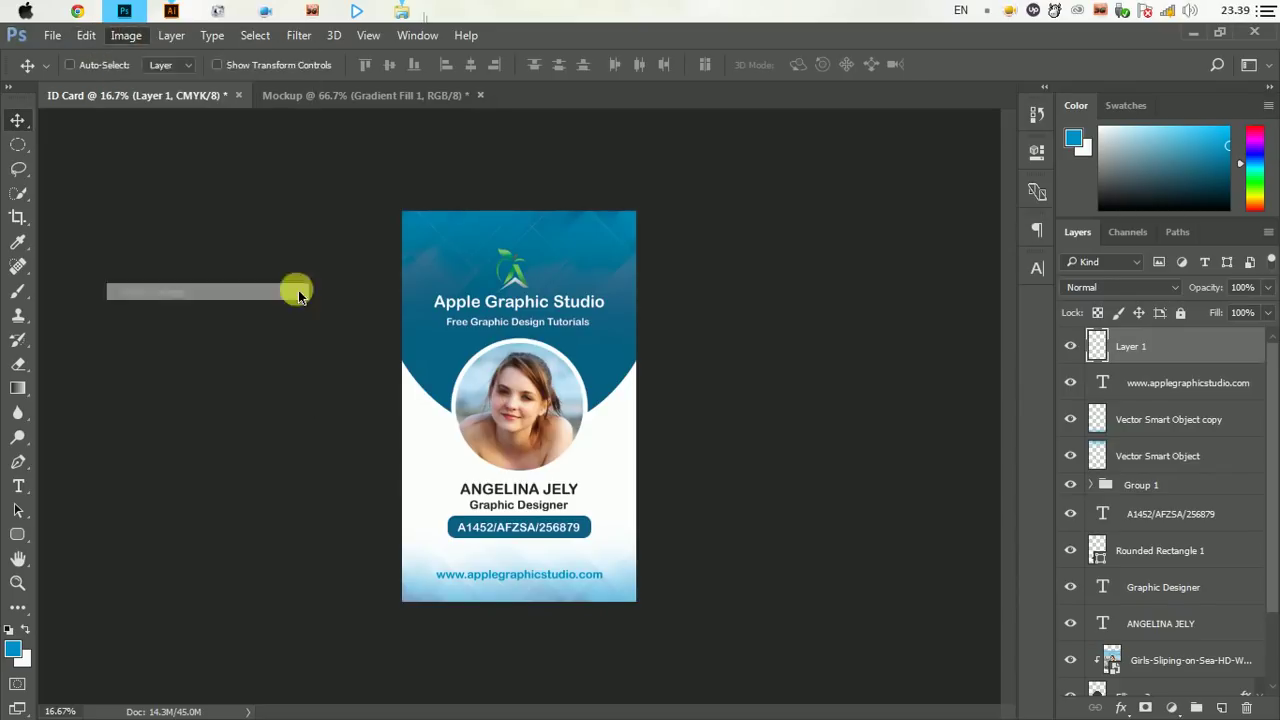
{"action": "left_click", "coordinate": [806, 190]}
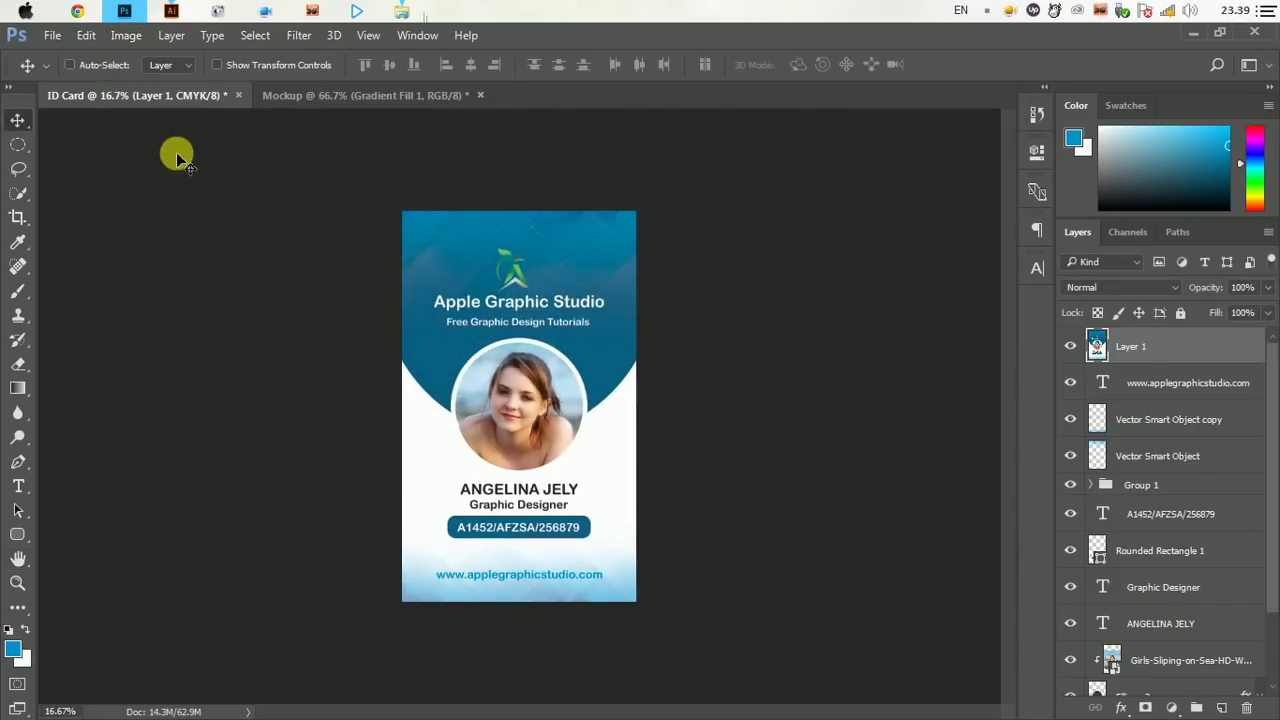
Drag Layer 1 from the ID Card document onto the Mockup canvas
{"action": "left_click", "coordinate": [380, 95]}
{"action": "left_click", "coordinate": [215, 95]}
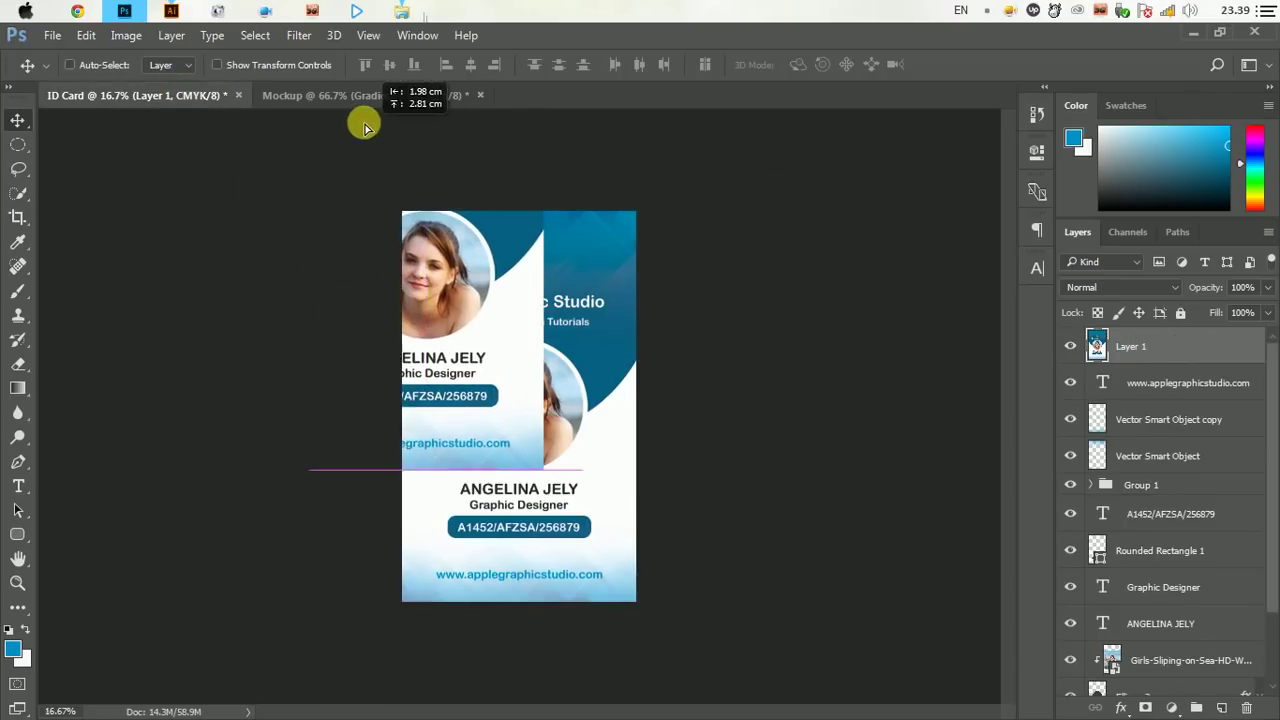
{"action": "left_click_drag", "start_coordinate": [470, 302], "coordinate": [479, 325]}
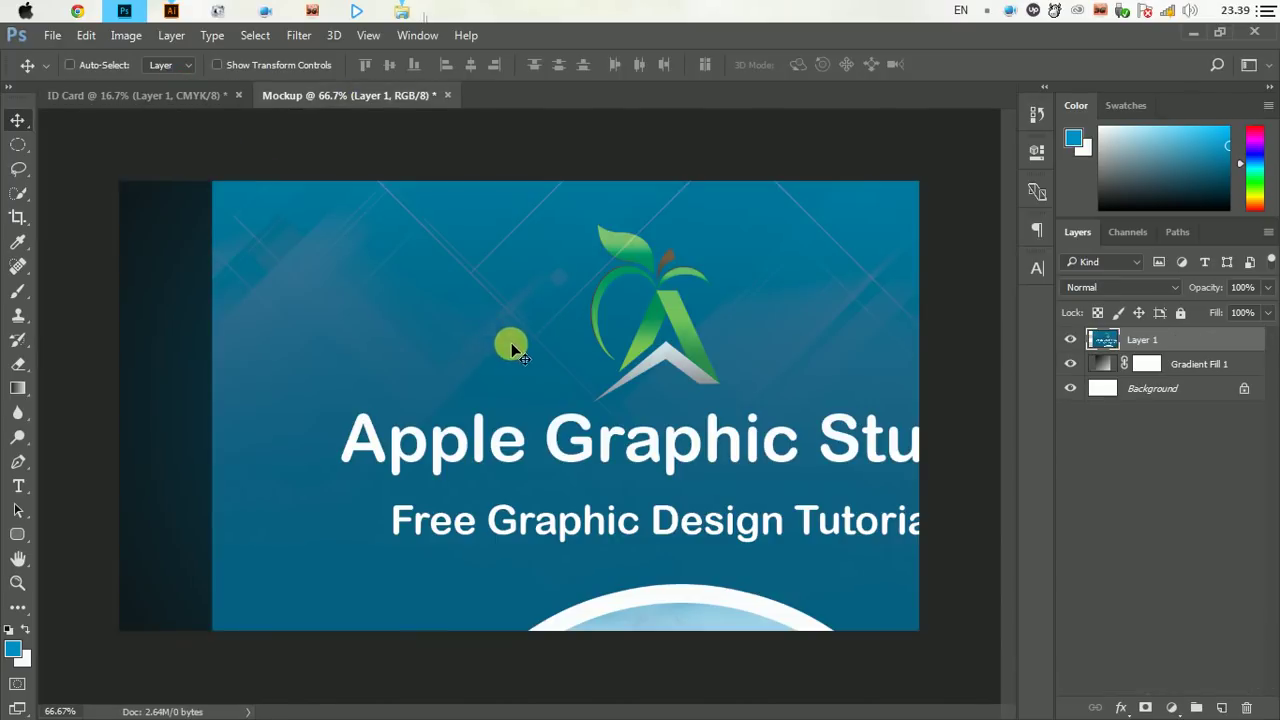
{"action": "left_click", "coordinate": [88, 35]}
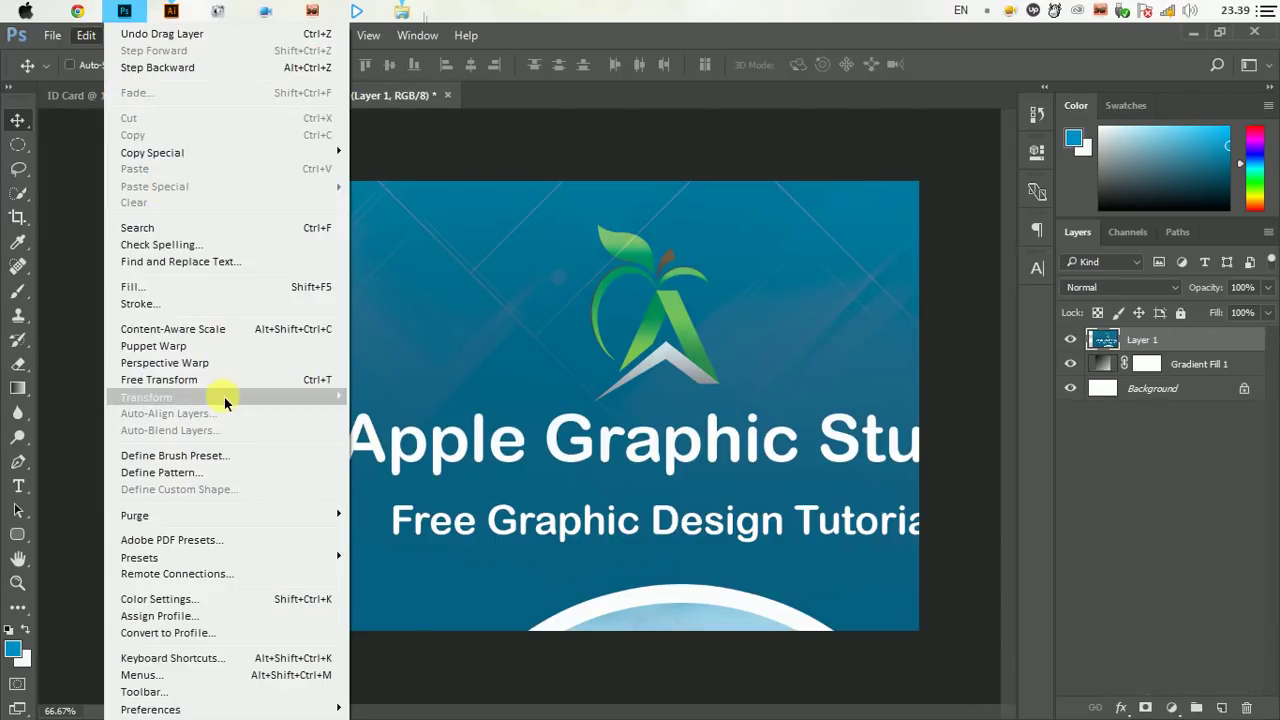
{"action": "left_click", "coordinate": [213, 364]}
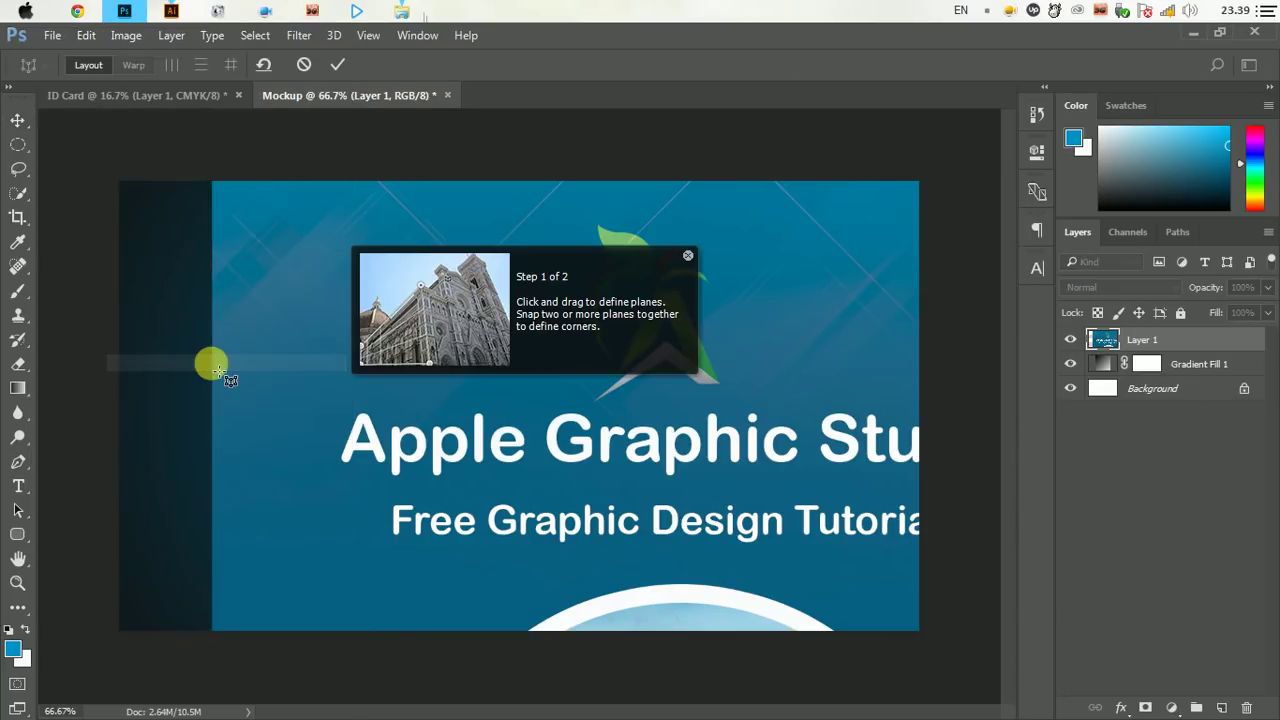
{"action": "left_click", "coordinate": [688, 255]}
{"action": "left_click", "coordinate": [90, 36]}
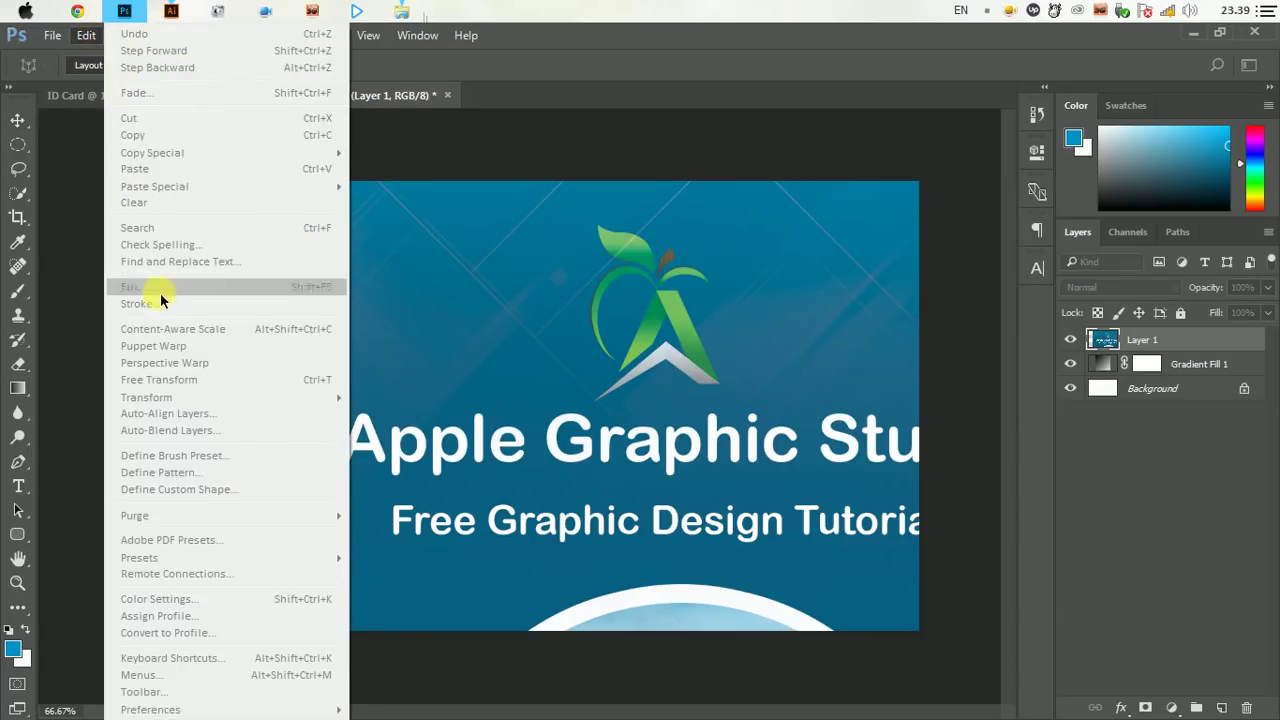
{"action": "left_click", "coordinate": [20, 121]}
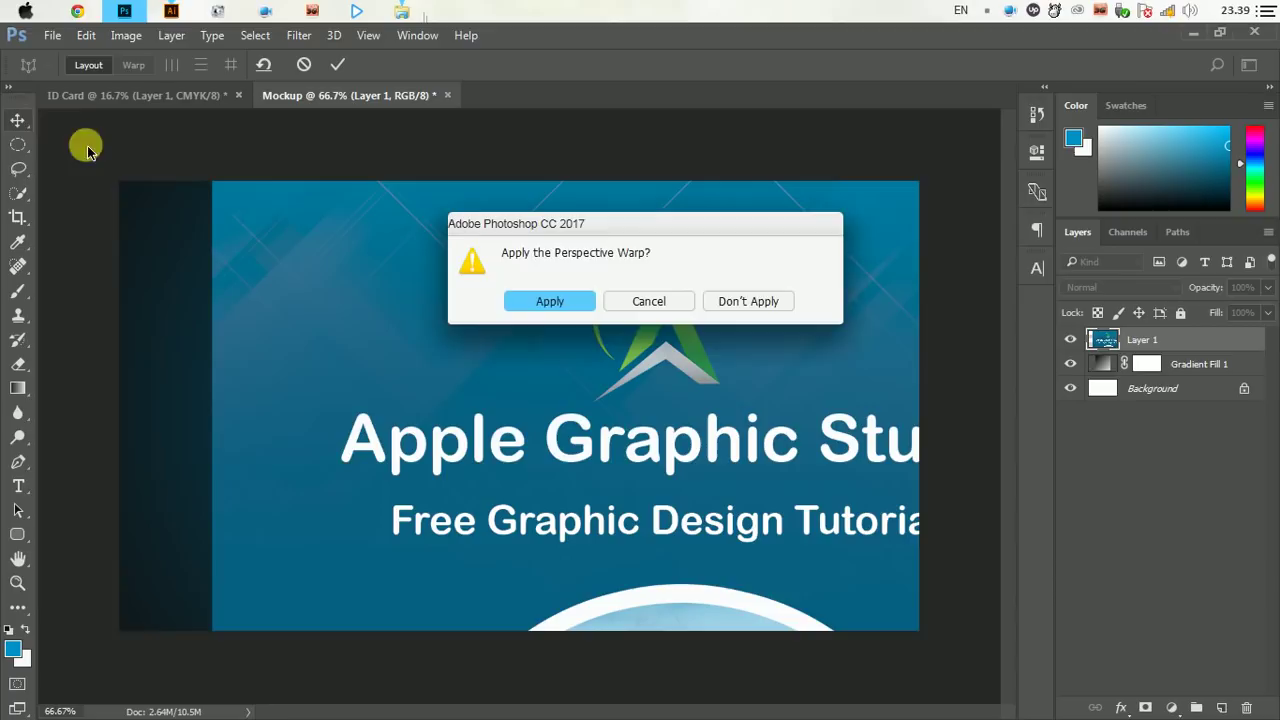
{"action": "left_click", "coordinate": [675, 305]}
{"action": "left_click", "coordinate": [20, 118]}
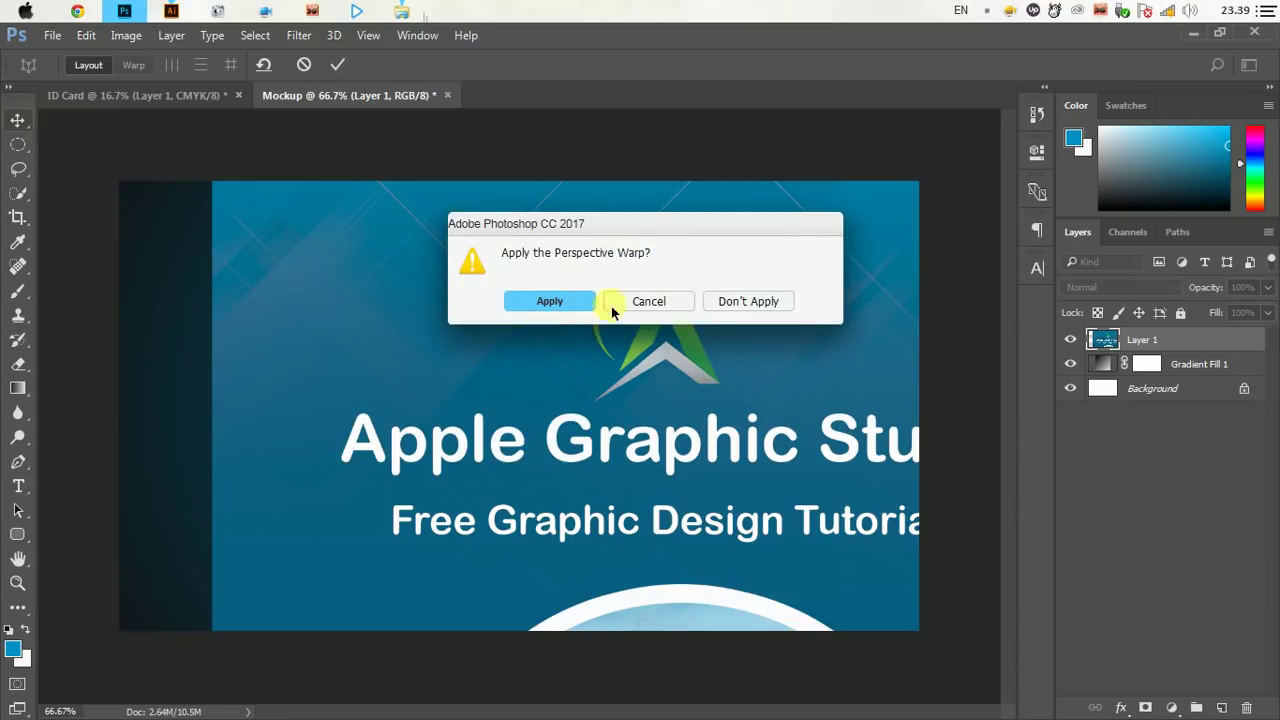
{"action": "left_click", "coordinate": [757, 303]}
{"action": "left_click", "coordinate": [86, 36]}
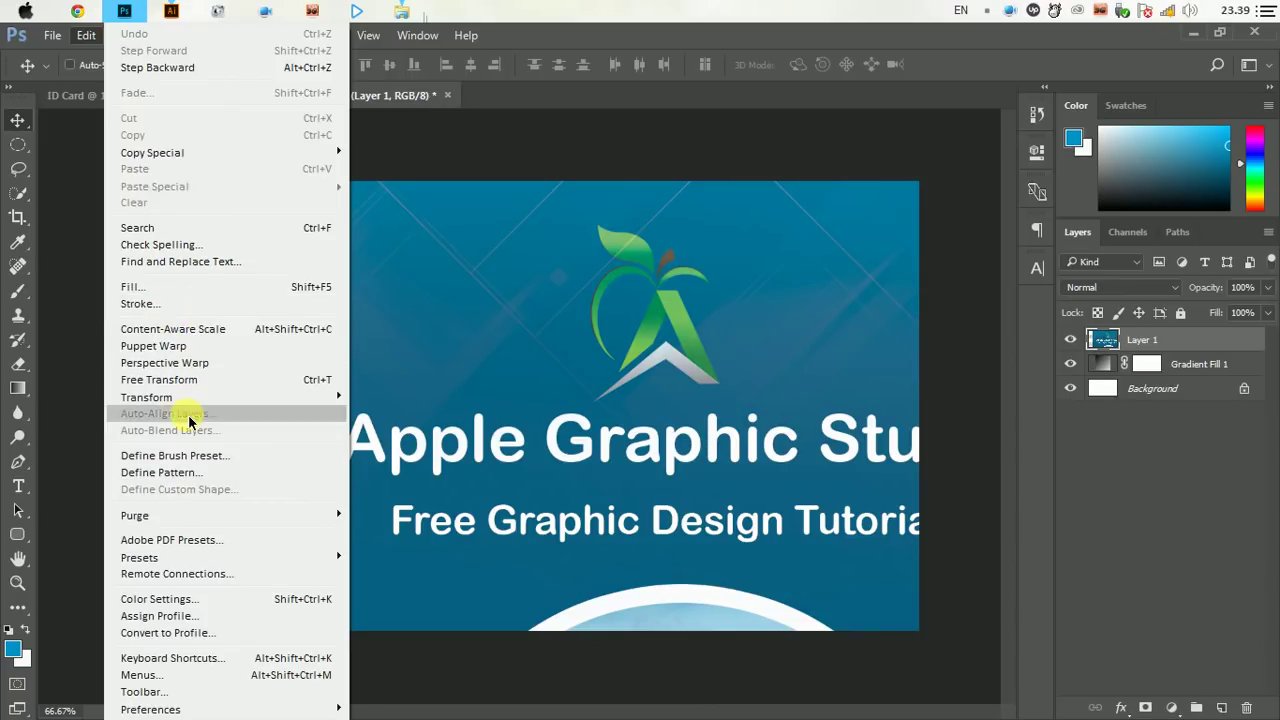
{"action": "left_click", "coordinate": [185, 363]}
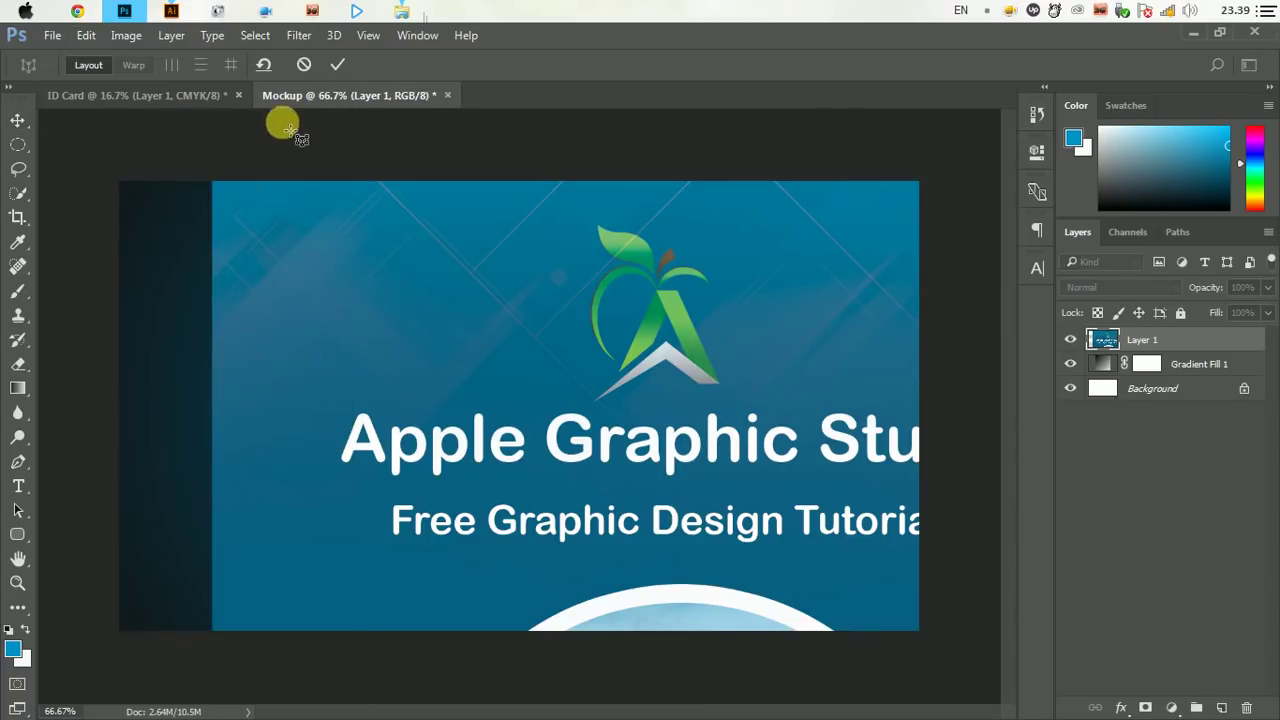
{"action": "left_click", "coordinate": [304, 64]}
{"action": "left_click", "coordinate": [86, 35]}
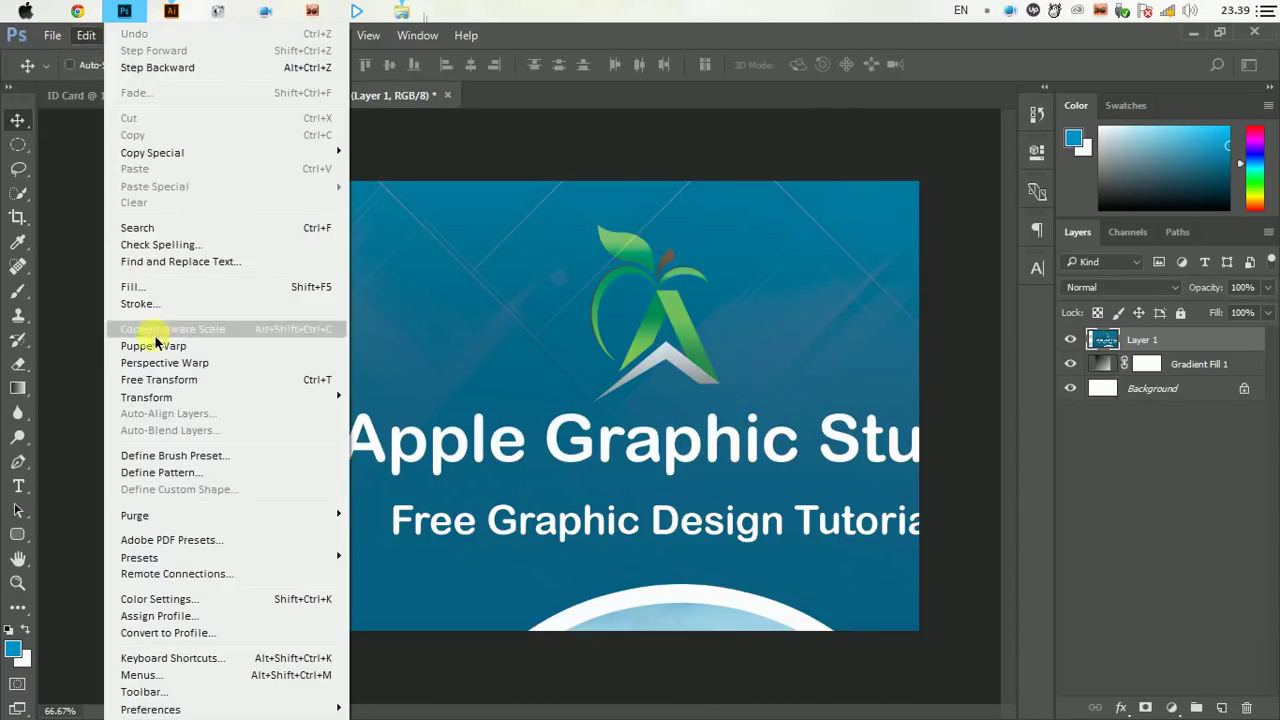
Free-transform the ID card layer down to 20% and place it left of centre on the gradient
{"action": "left_click", "coordinate": [175, 380]}
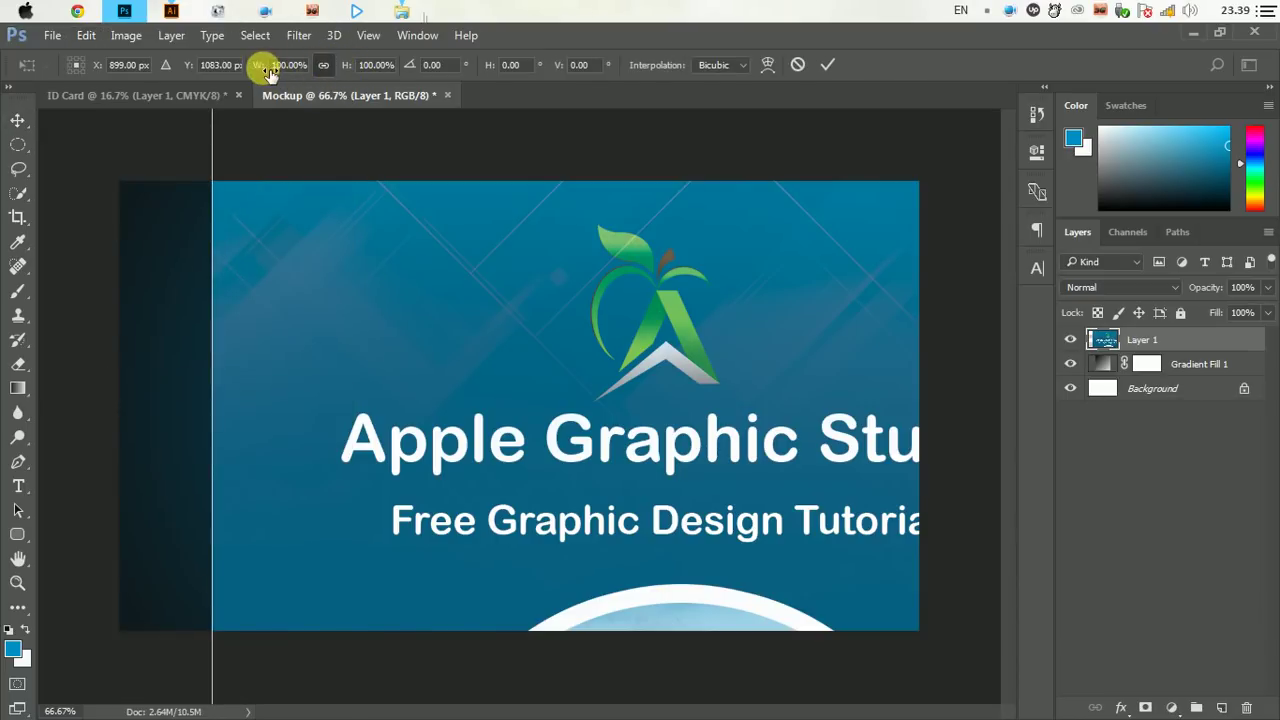
{"action": "left_click_drag", "start_coordinate": [258, 65], "coordinate": [200, 86]}
{"action": "left_click_drag", "start_coordinate": [634, 622], "coordinate": [306, 196]}
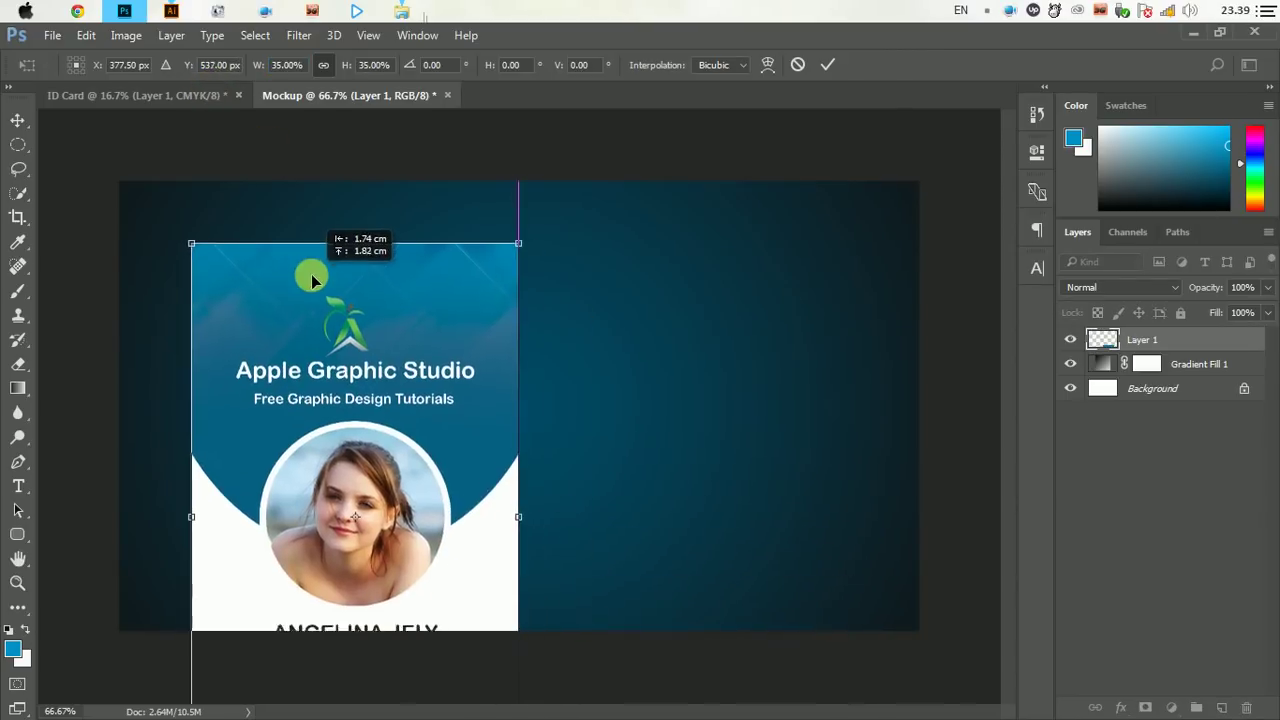
{"action": "left_click_drag", "start_coordinate": [263, 68], "coordinate": [243, 61]}
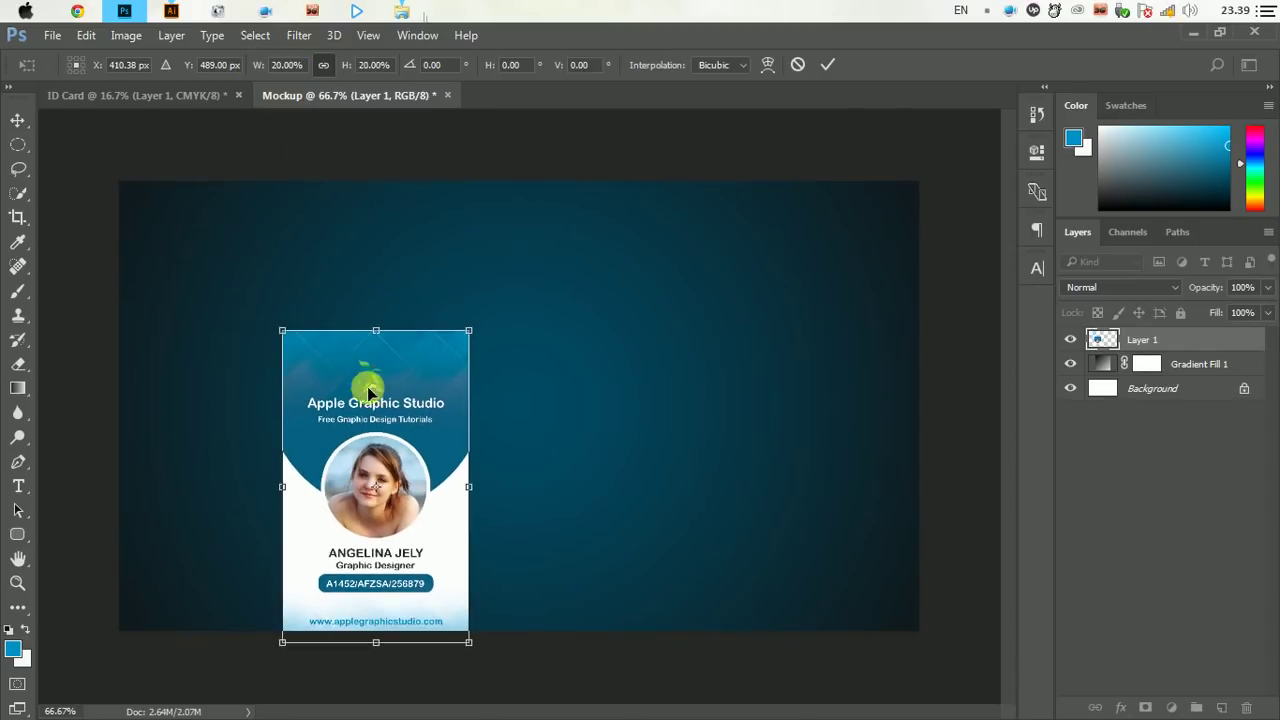
{"action": "mouse_move", "coordinate": [367, 386]}
{"action": "left_mouse_down"}
{"action": "mouse_move", "coordinate": [399, 328]}
{"action": "mouse_move", "coordinate": [462, 337]}
{"action": "left_mouse_up"}
{"action": "left_click", "coordinate": [829, 67]}
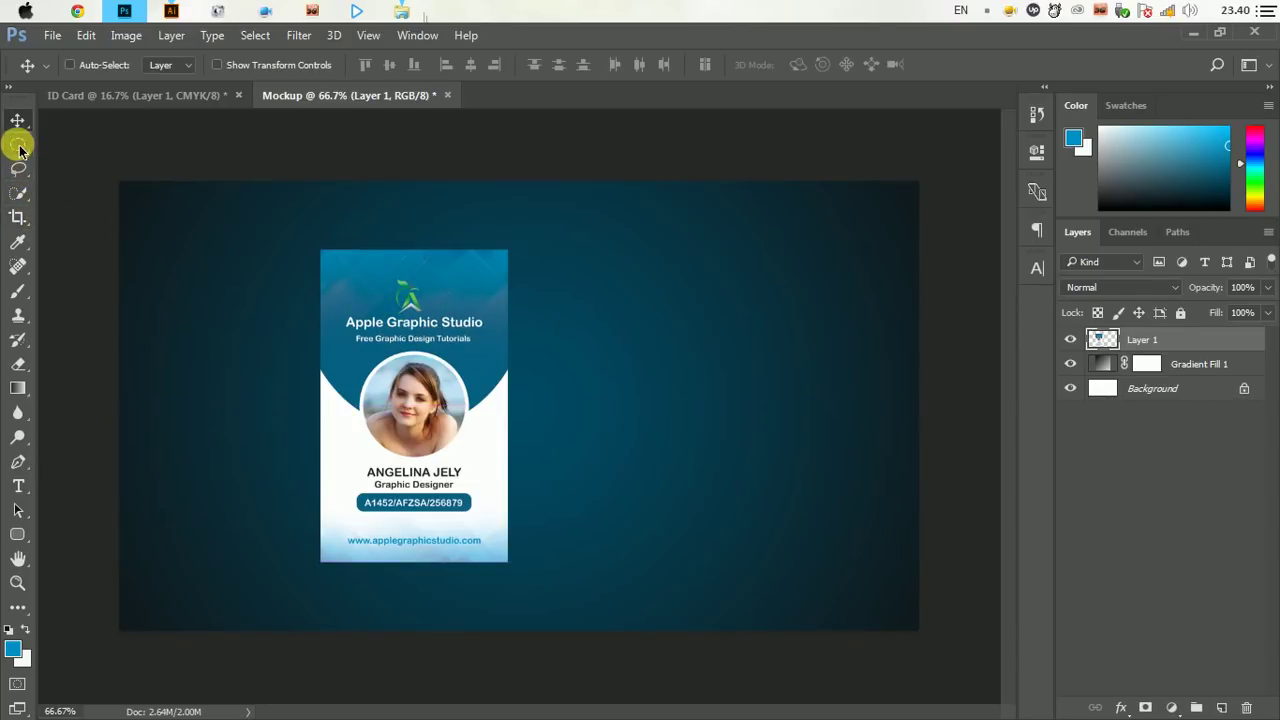
{"action": "left_click_drag", "start_coordinate": [20, 150], "coordinate": [80, 155]}
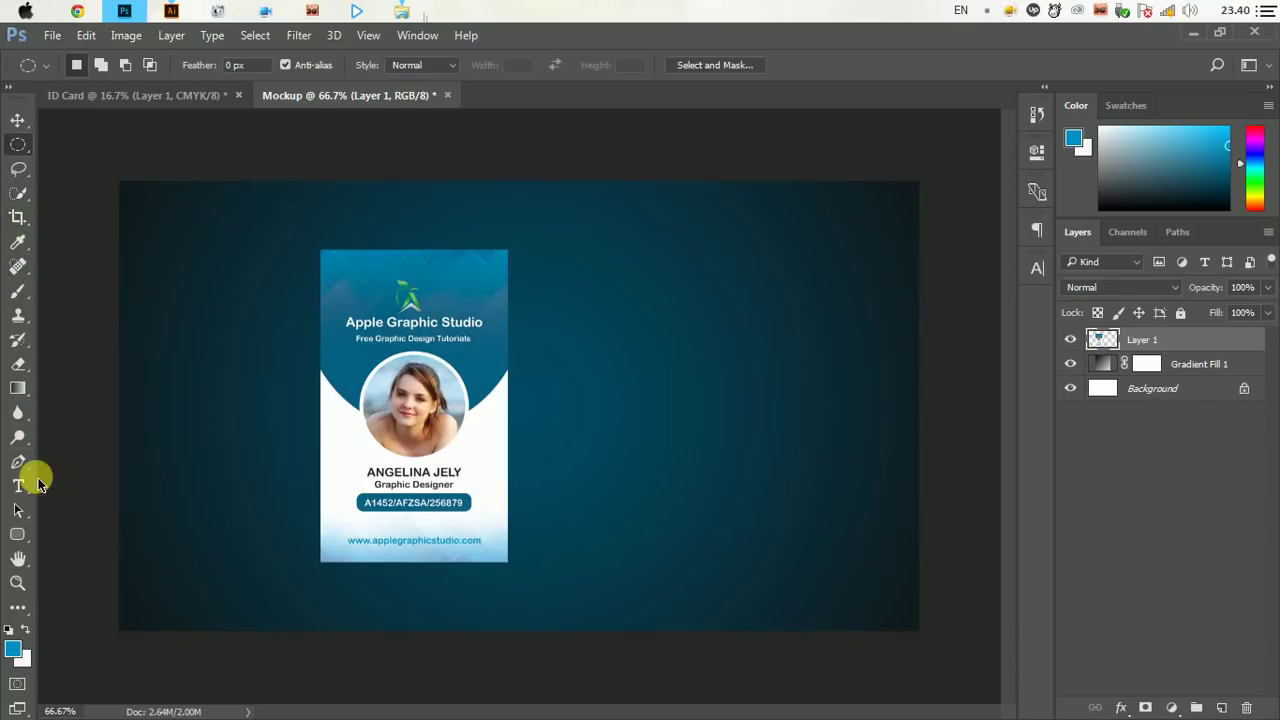
Draw a 28 px rounded rectangle over the card and move it beneath Layer 1
{"action": "left_click_drag", "start_coordinate": [18, 534], "coordinate": [97, 558]}
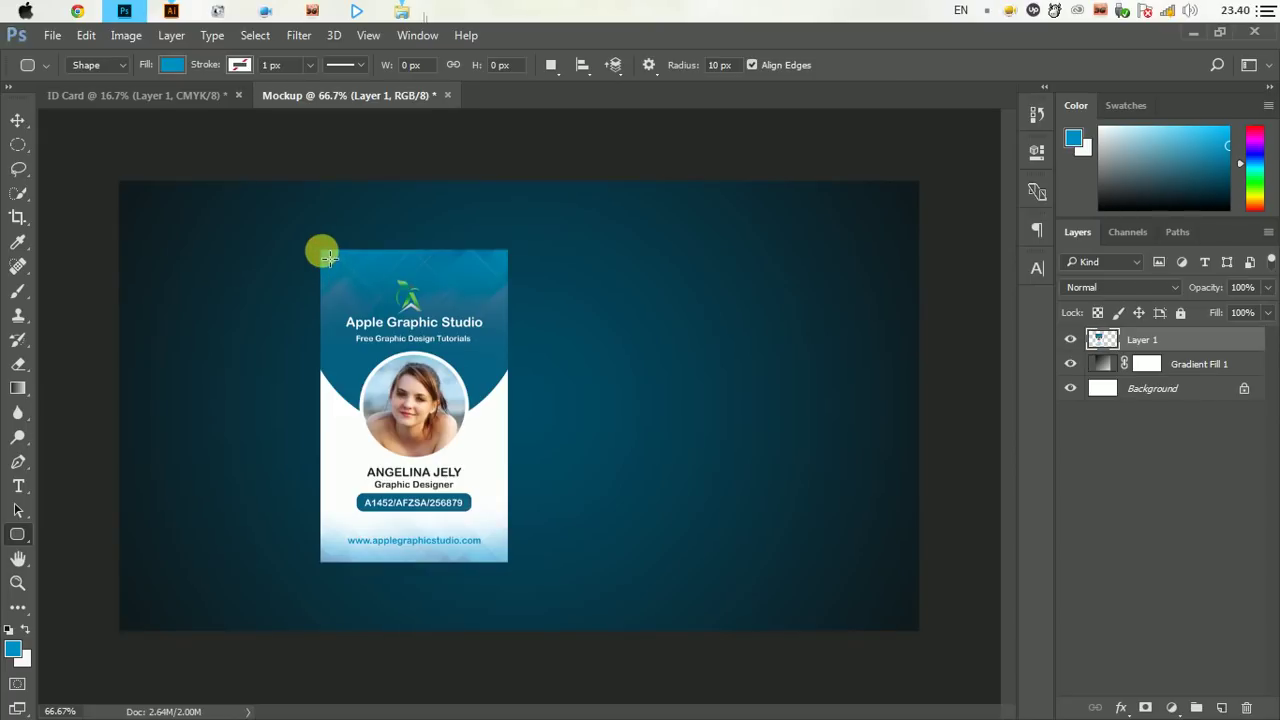
{"action": "mouse_move", "coordinate": [328, 257]}
{"action": "left_mouse_down"}
{"action": "mouse_move", "coordinate": [511, 567]}
{"action": "mouse_move", "coordinate": [503, 557]}
{"action": "left_mouse_up"}
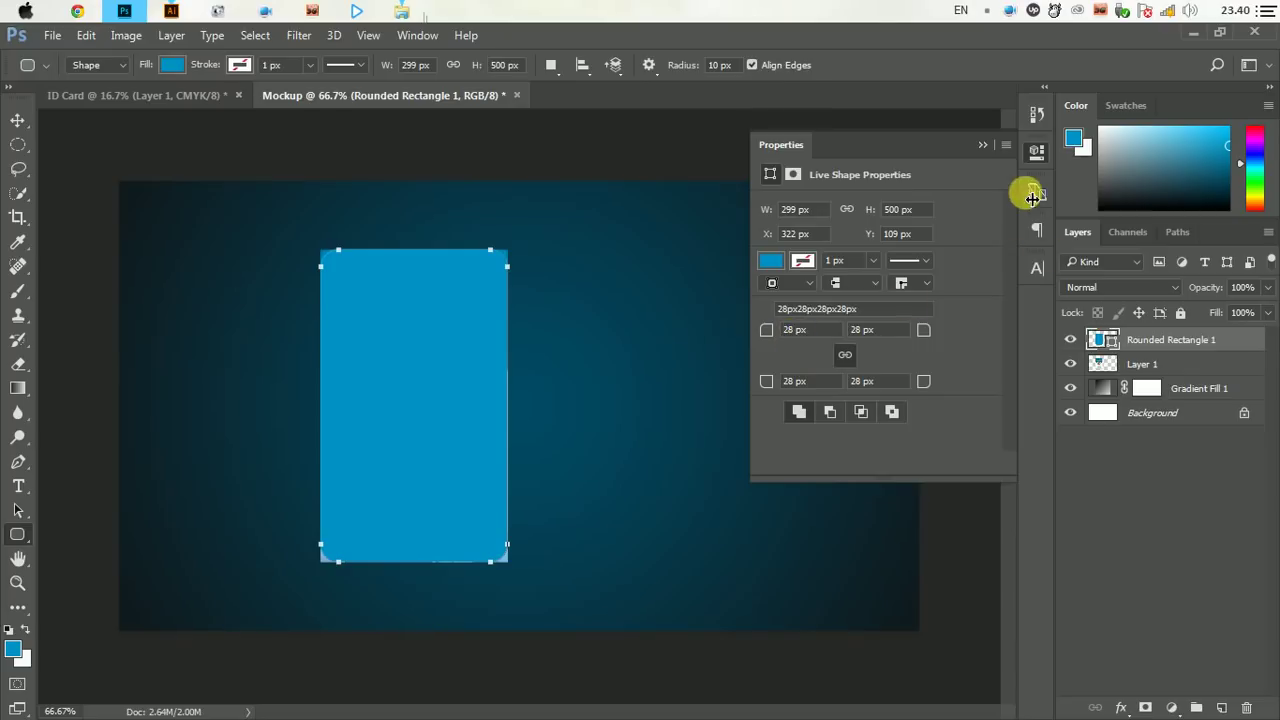
{"action": "left_click", "coordinate": [983, 146]}
{"action": "left_click", "coordinate": [1193, 345]}
{"action": "left_click_drag", "start_coordinate": [1193, 345], "coordinate": [1180, 372]}
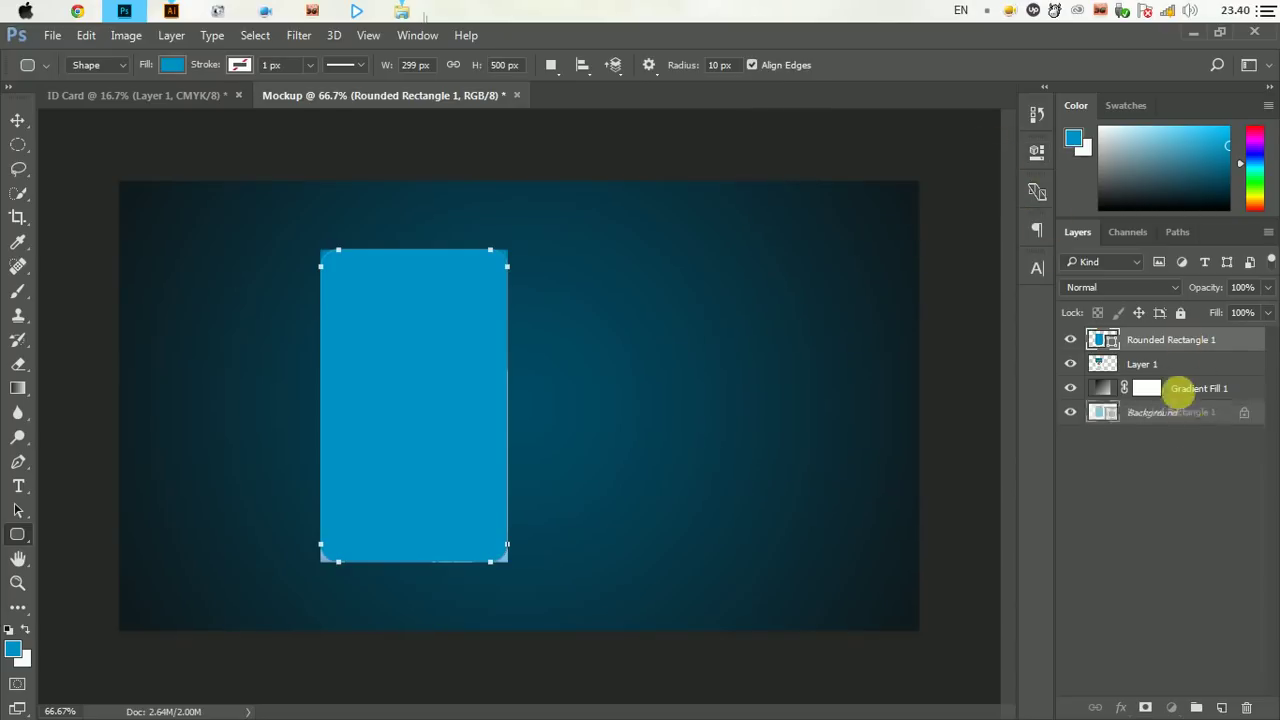
Clip Layer 1 to Rounded Rectangle 1 and group both layers into Group 1
{"action": "left_click", "coordinate": [1197, 341]}
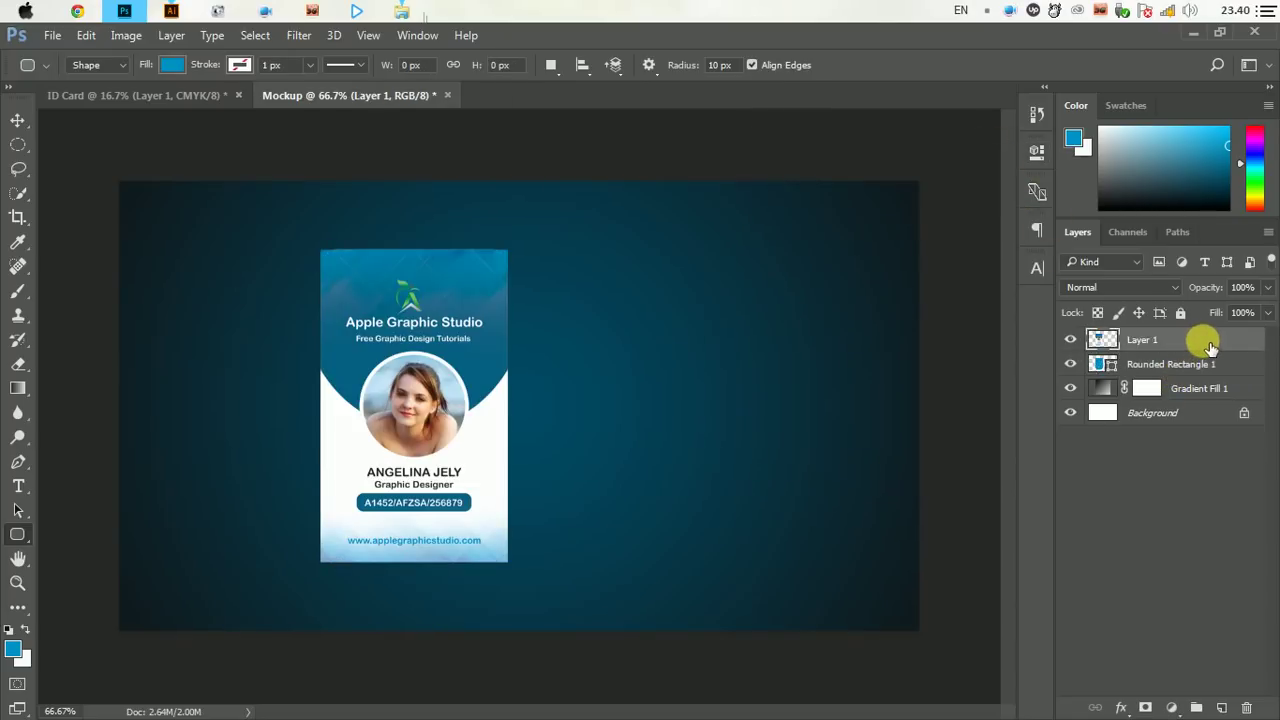
{"action": "right_click", "coordinate": [1197, 341]}
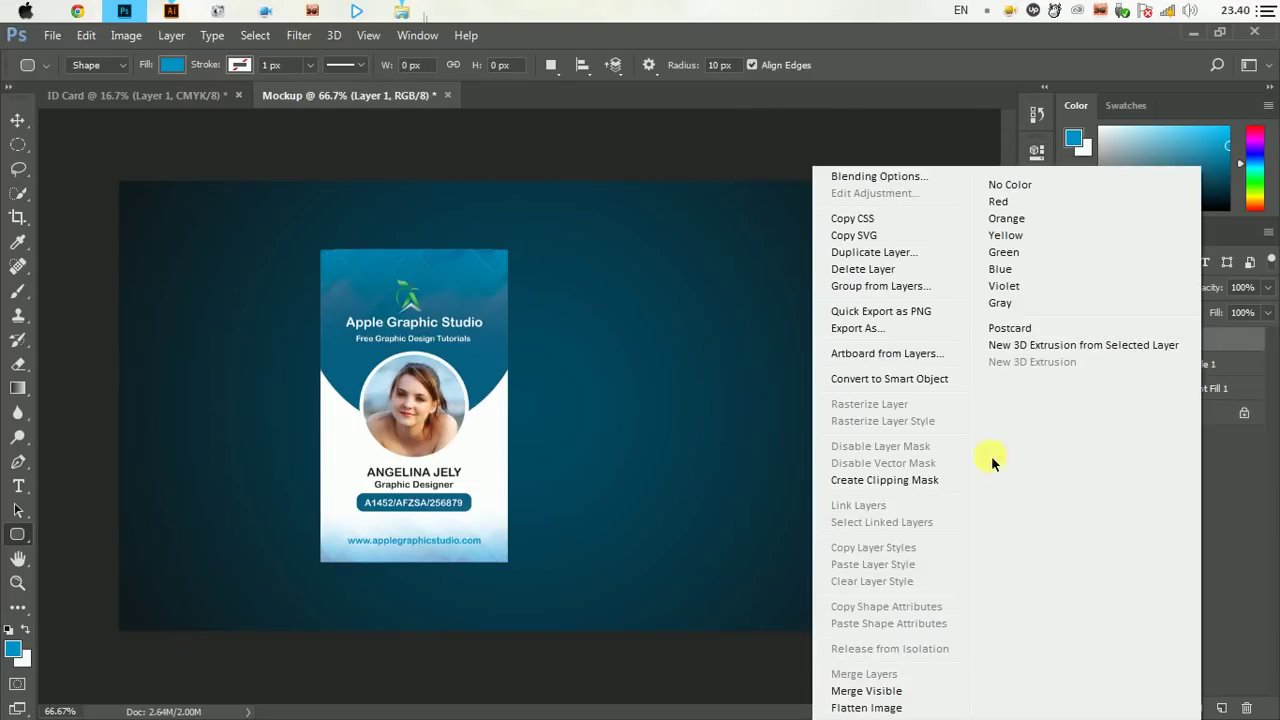
{"action": "left_click", "coordinate": [905, 480]}
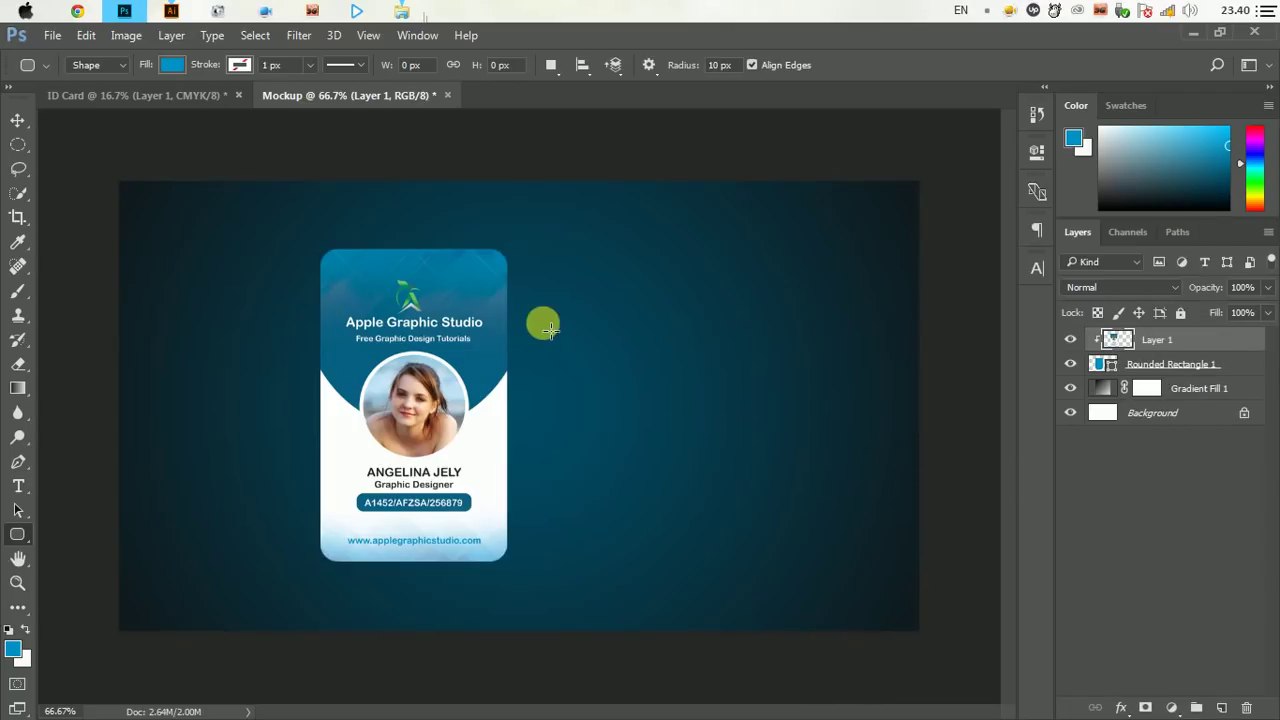
{"action": "left_click", "coordinate": [18, 120]}
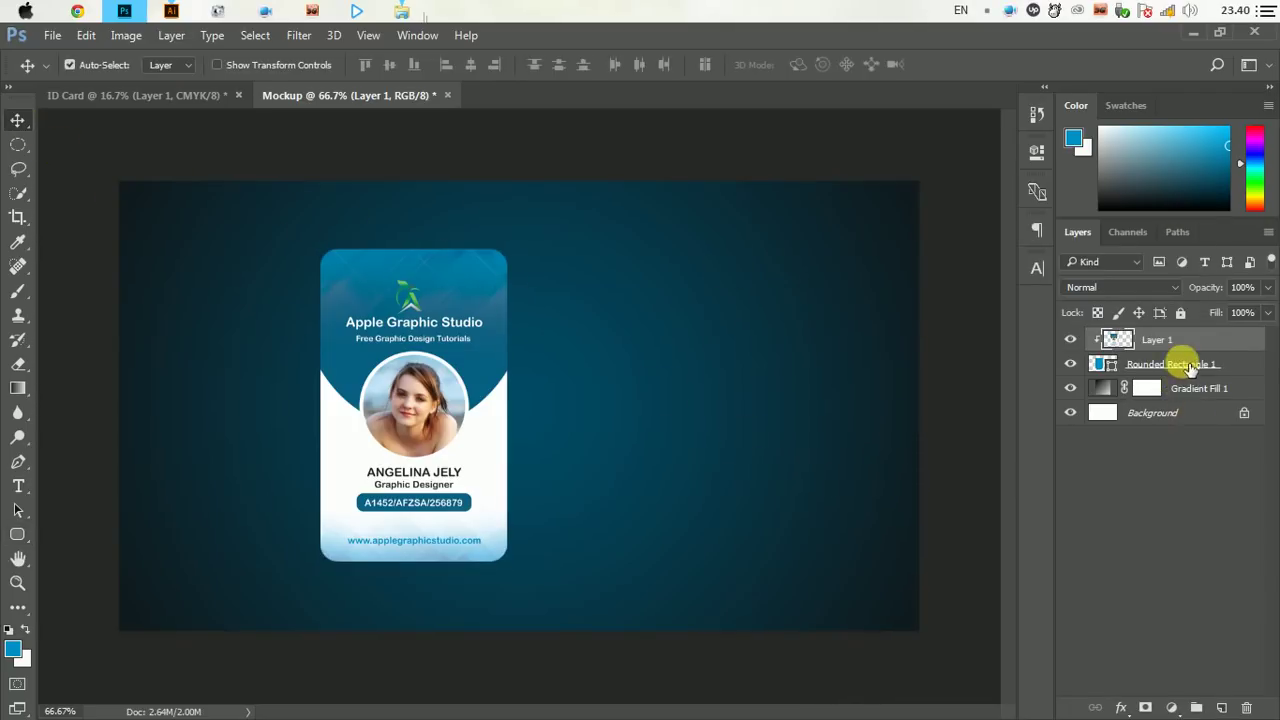
{"action": "left_click", "coordinate": [1171, 364], "text": "shift"}
{"action": "left_click", "coordinate": [1196, 707]}
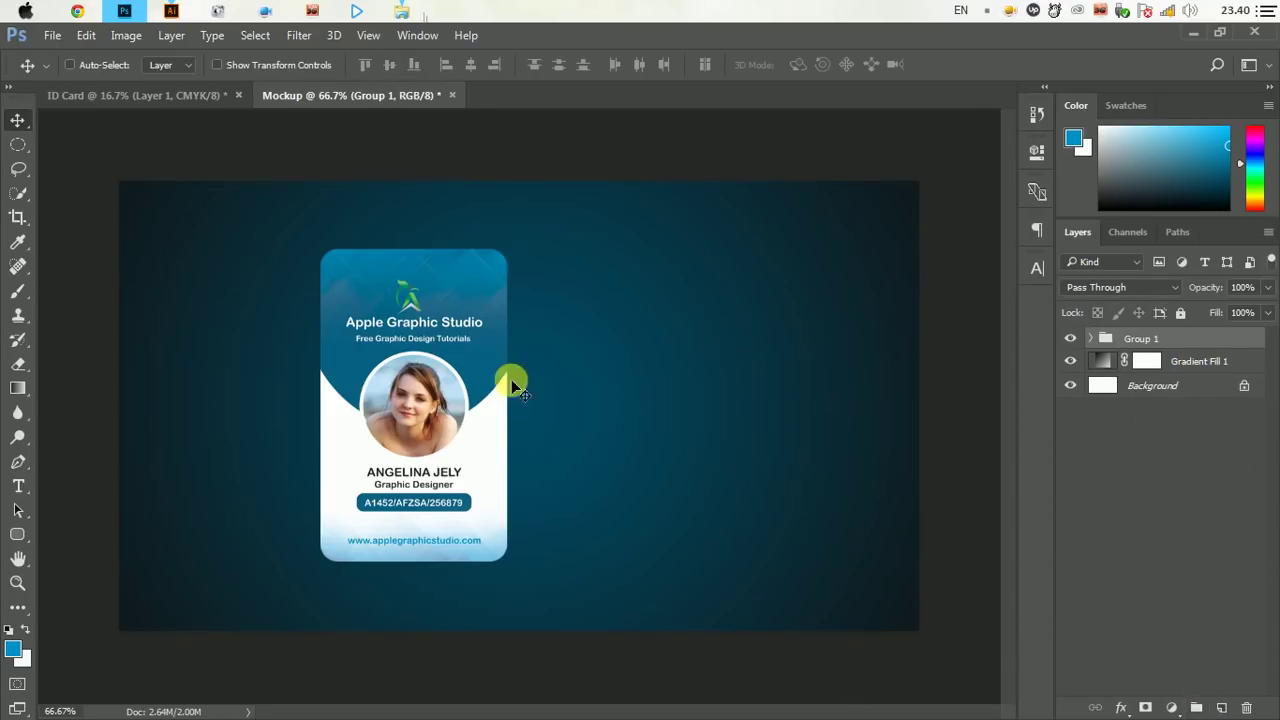
Nudge Group 1 left and add a drop shadow: opacity 74, distance 3, spread 3, size 13
{"action": "left_click_drag", "start_coordinate": [479, 381], "coordinate": [425, 381]}
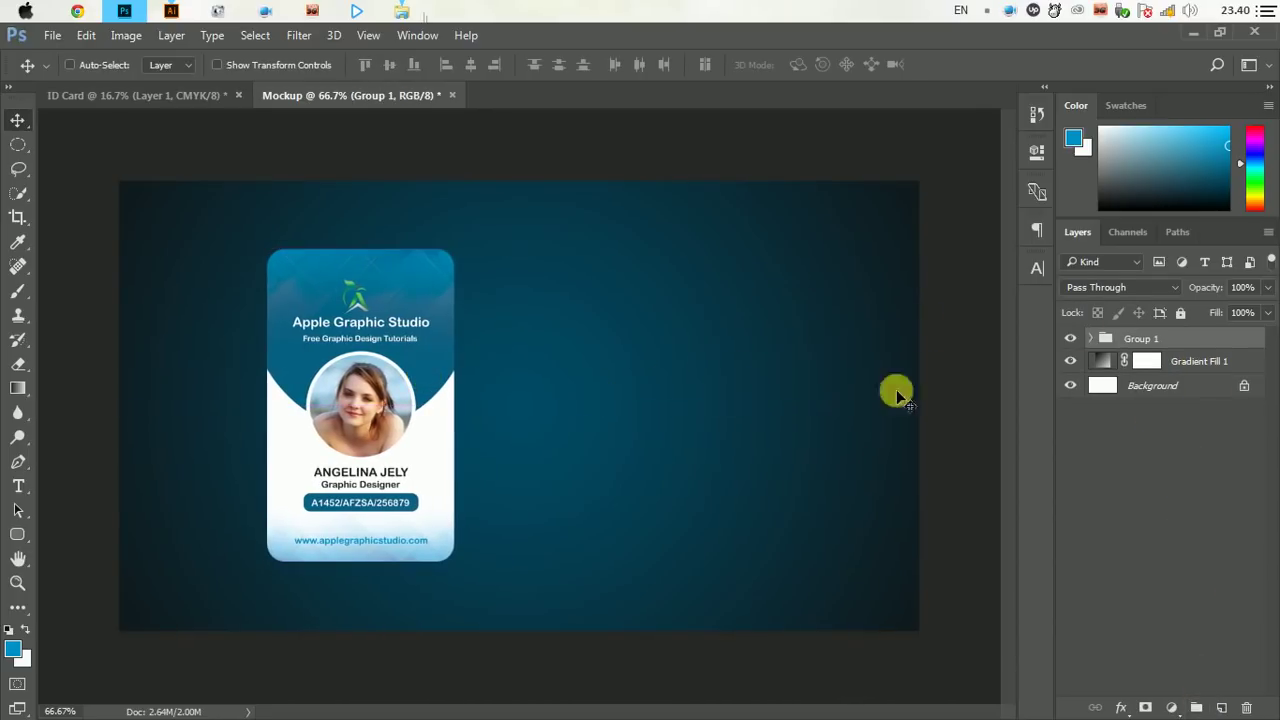
{"action": "double_click", "coordinate": [1228, 345]}
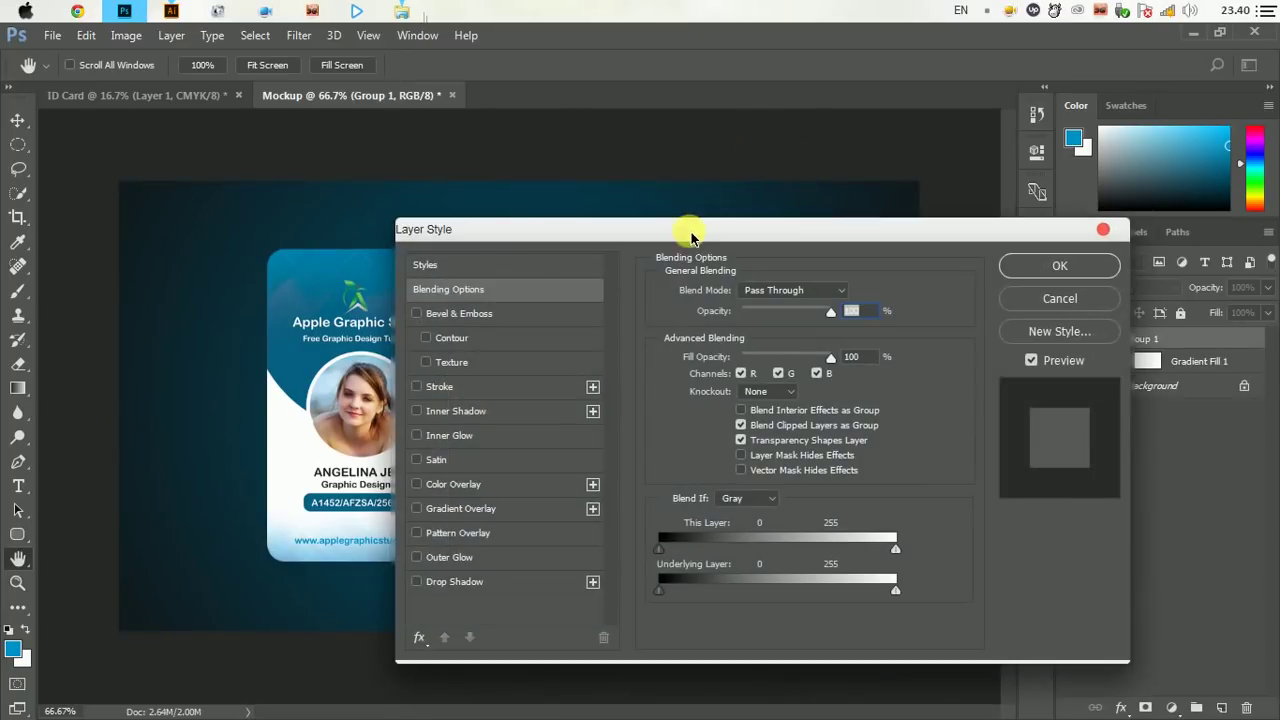
{"action": "left_click_drag", "start_coordinate": [686, 230], "coordinate": [991, 197]}
{"action": "left_click", "coordinate": [790, 531]}
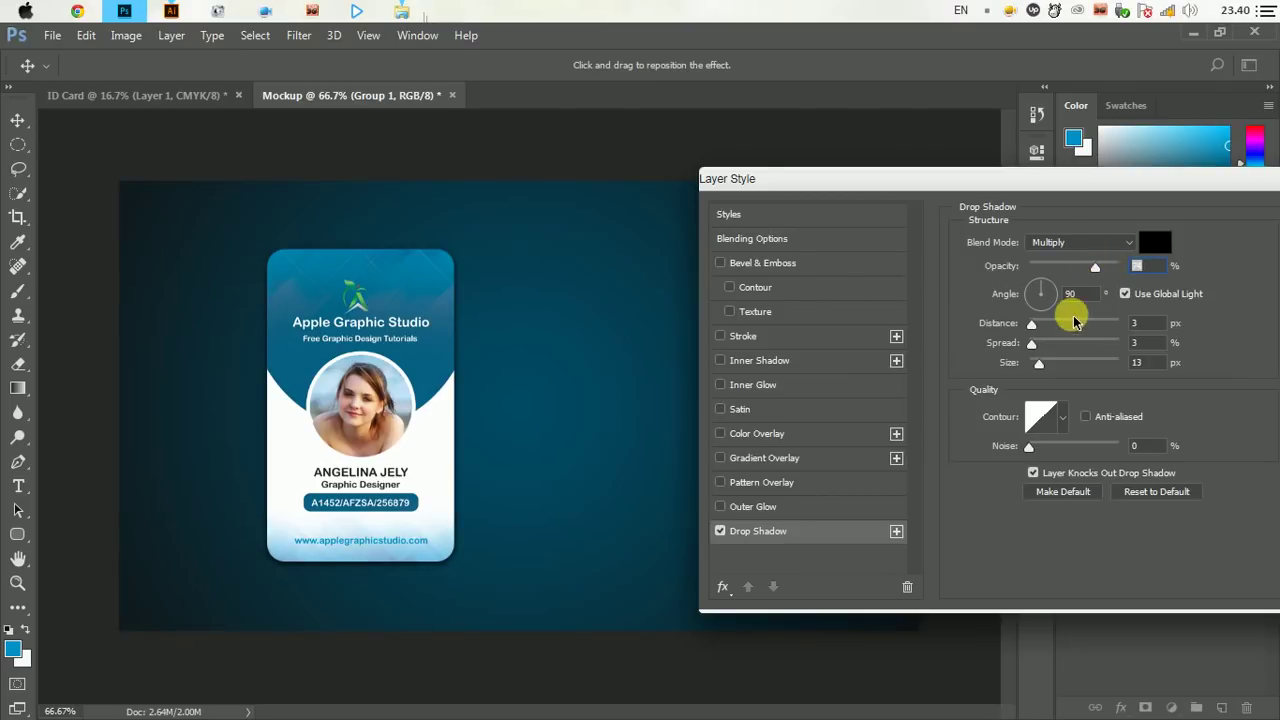
{"action": "left_click", "coordinate": [1138, 323]}
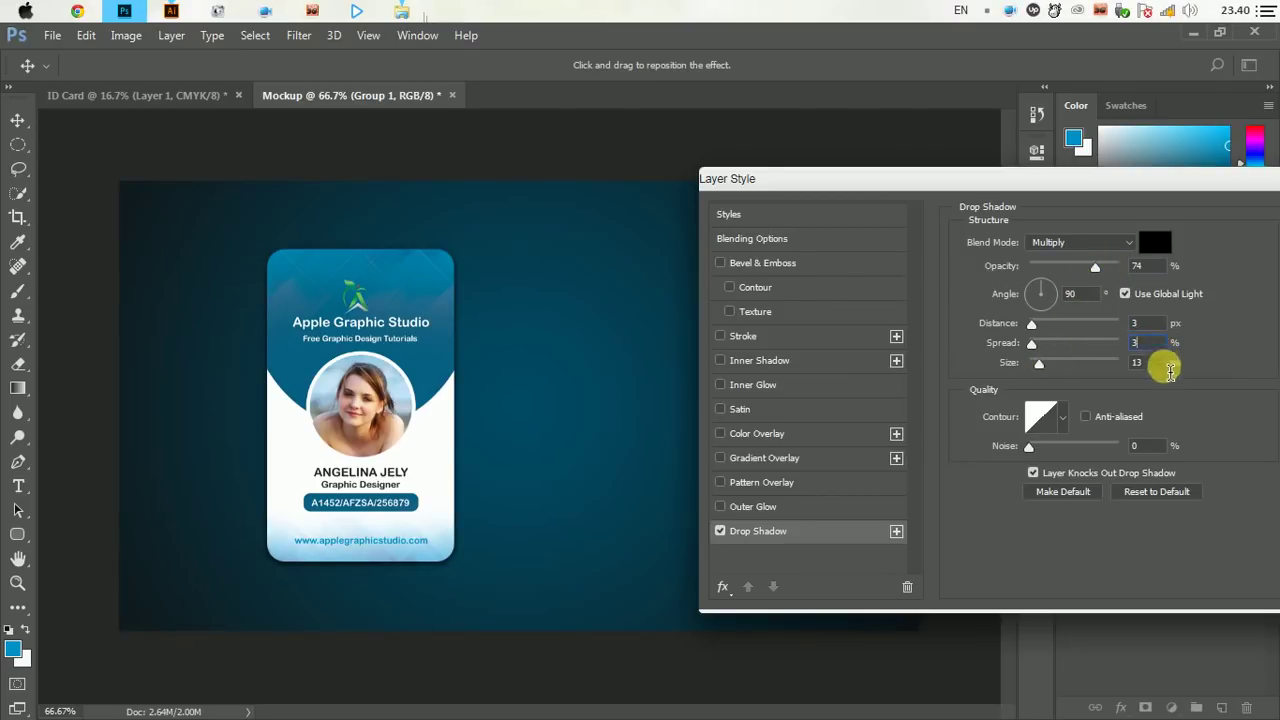
{"action": "key", "text": "Tab"}
{"action": "left_click_drag", "start_coordinate": [1117, 183], "coordinate": [909, 194]}
{"action": "left_click", "coordinate": [1143, 226]}
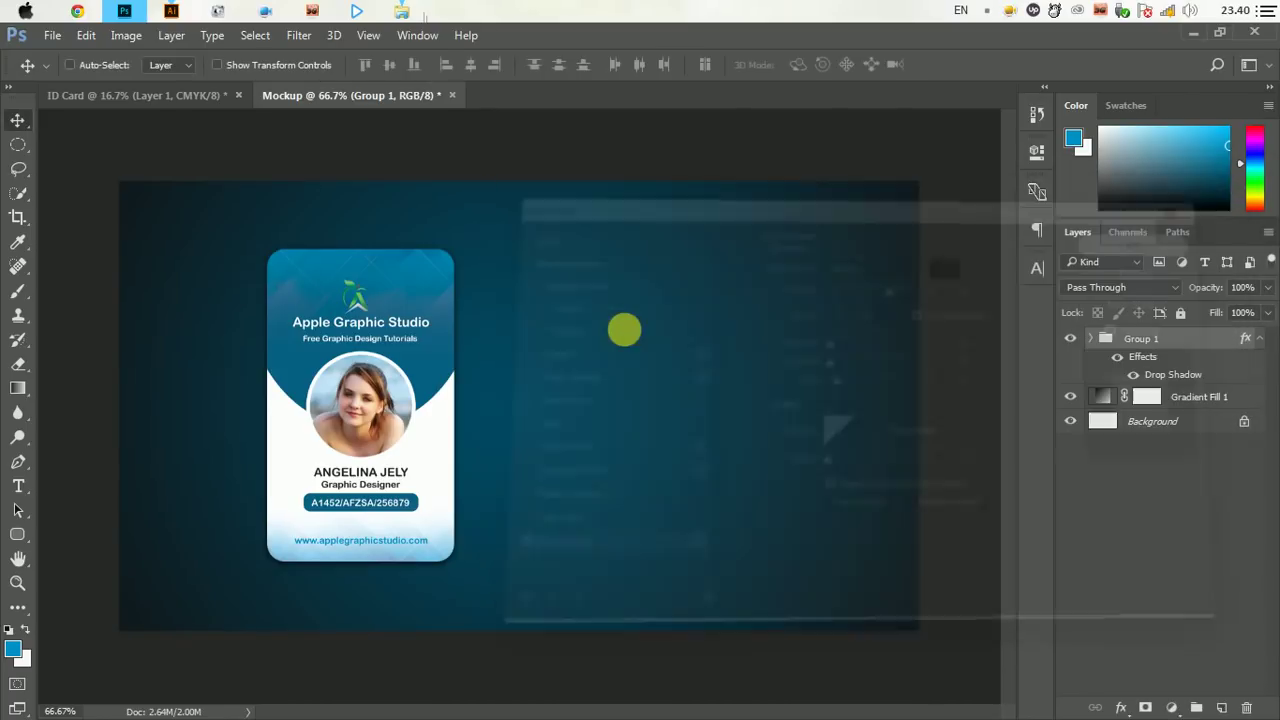
{"action": "left_click", "coordinate": [1091, 338]}
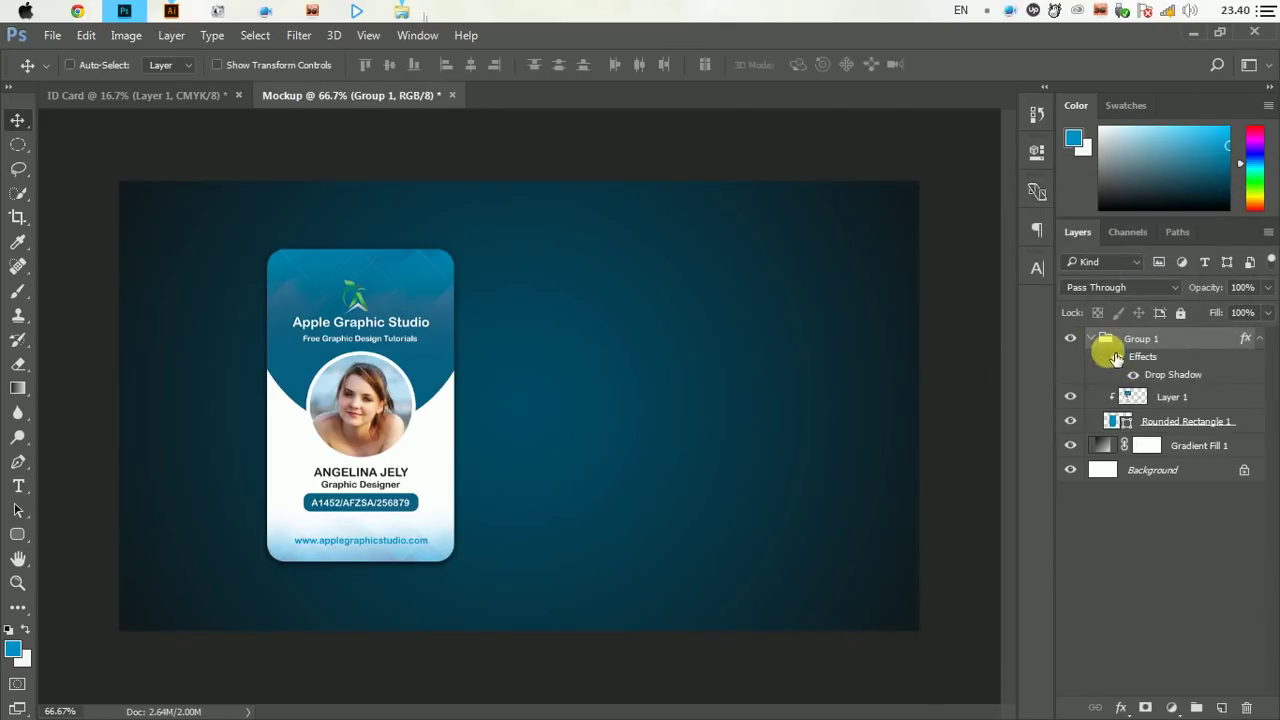
{"action": "left_click", "coordinate": [1190, 424]}
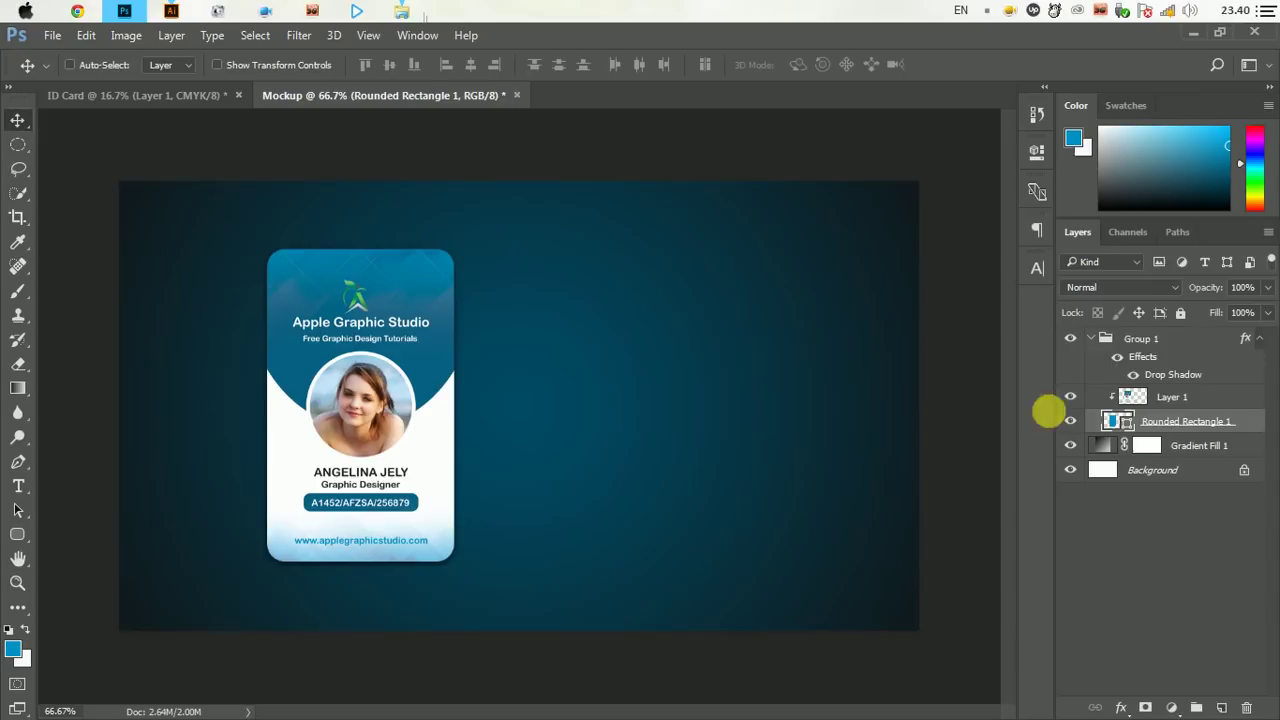
Rasterize Rounded Rectangle 1 and draw a small circular selection at the card's top centre
{"action": "right_click", "coordinate": [1200, 422]}
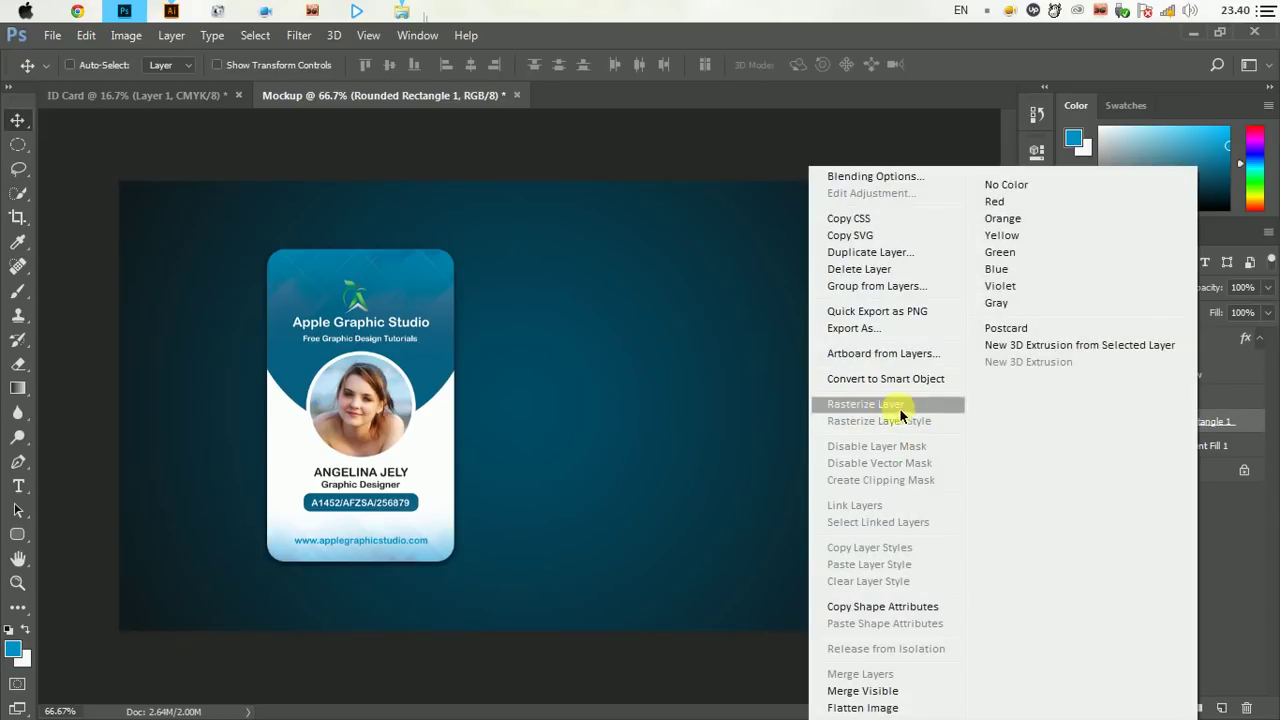
{"action": "left_click", "coordinate": [901, 404]}
{"action": "left_click", "coordinate": [22, 146]}
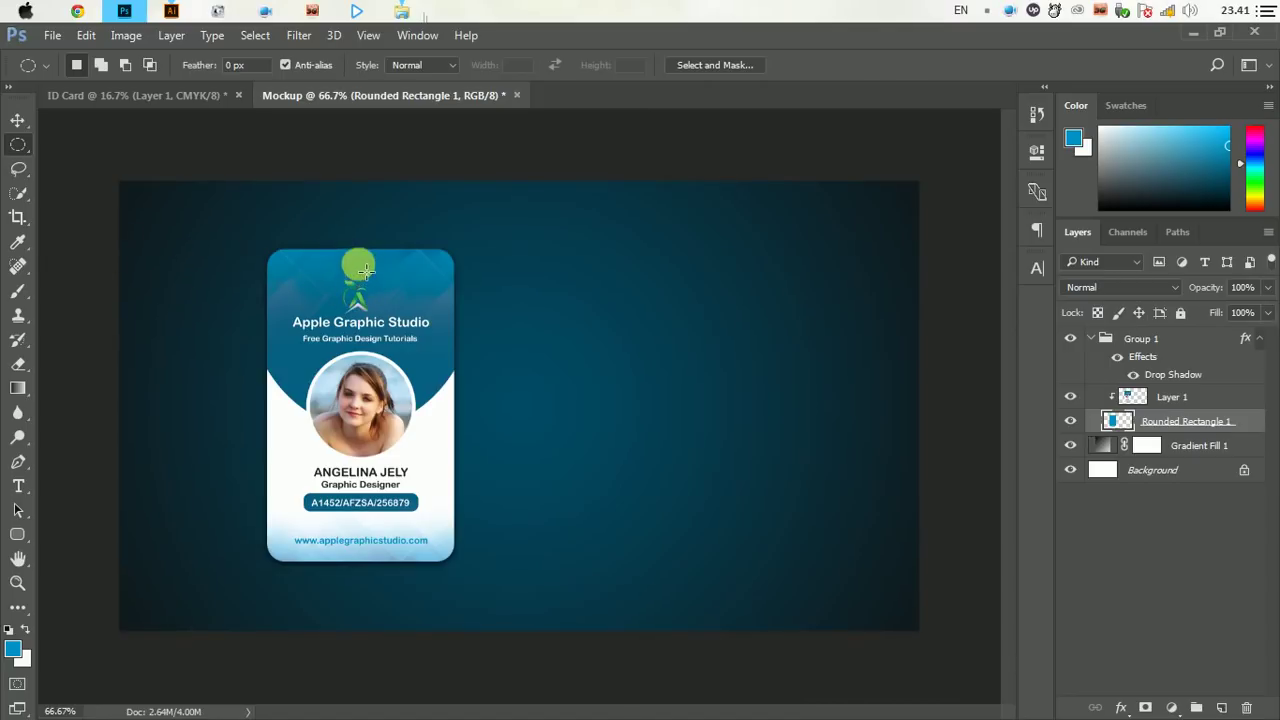
{"action": "mouse_move", "coordinate": [360, 261]}
{"action": "left_mouse_down"}
{"action": "mouse_move", "coordinate": [387, 279]}
{"action": "mouse_move", "coordinate": [374, 272]}
{"action": "left_mouse_up"}
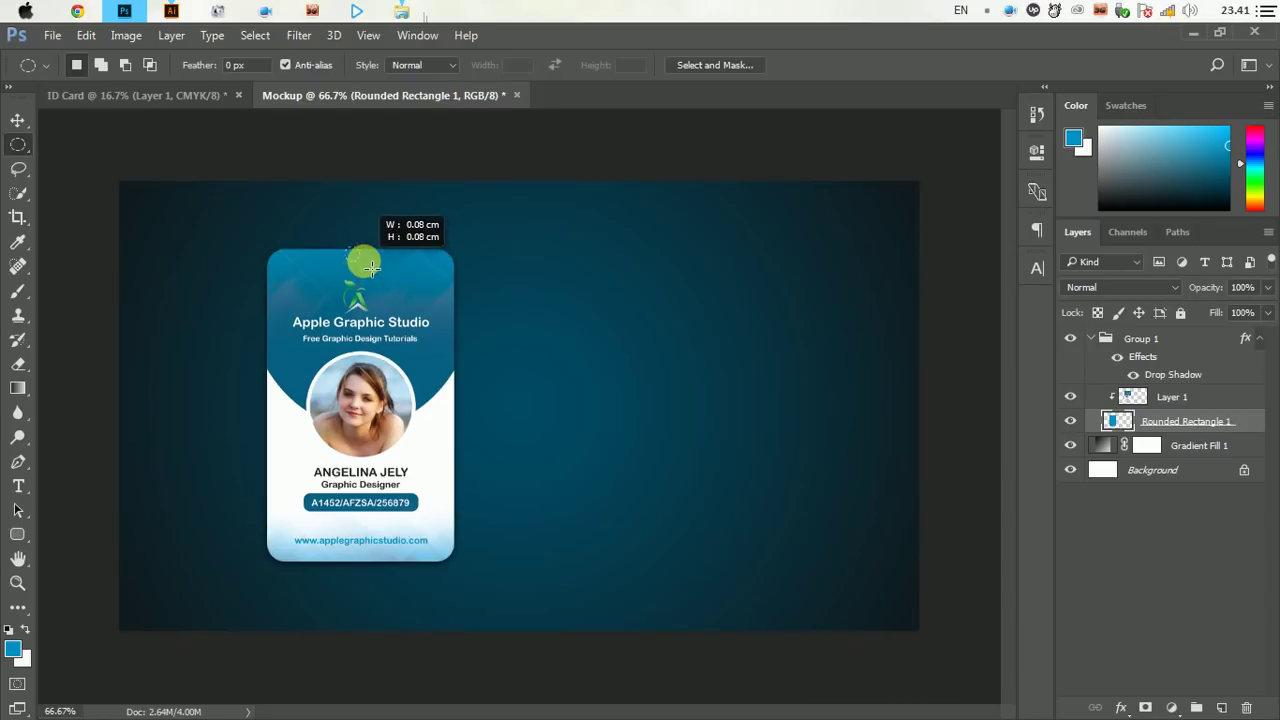
{"action": "left_click_drag", "start_coordinate": [371, 269], "coordinate": [364, 264]}
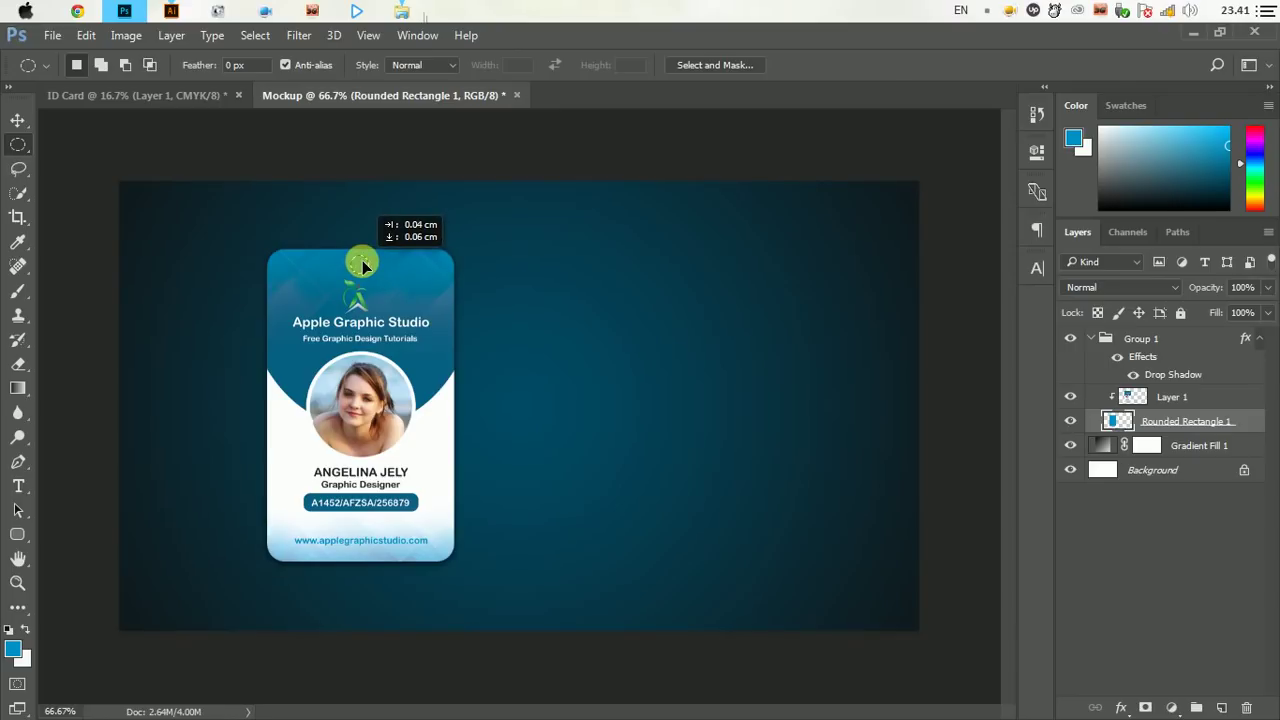
{"action": "left_click_drag", "start_coordinate": [363, 268], "coordinate": [362, 267]}
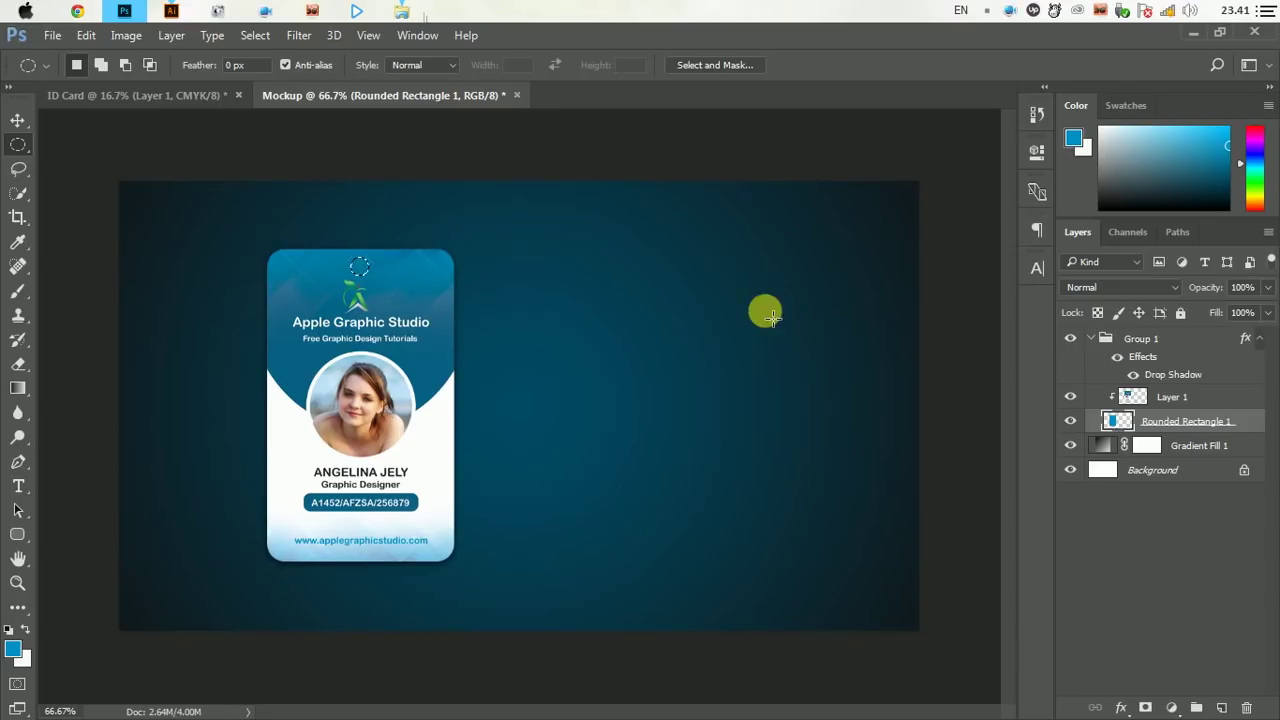
Clear the circle to punch a lanyard hole, deselect, and collapse Group 1
{"action": "left_click", "coordinate": [86, 35]}
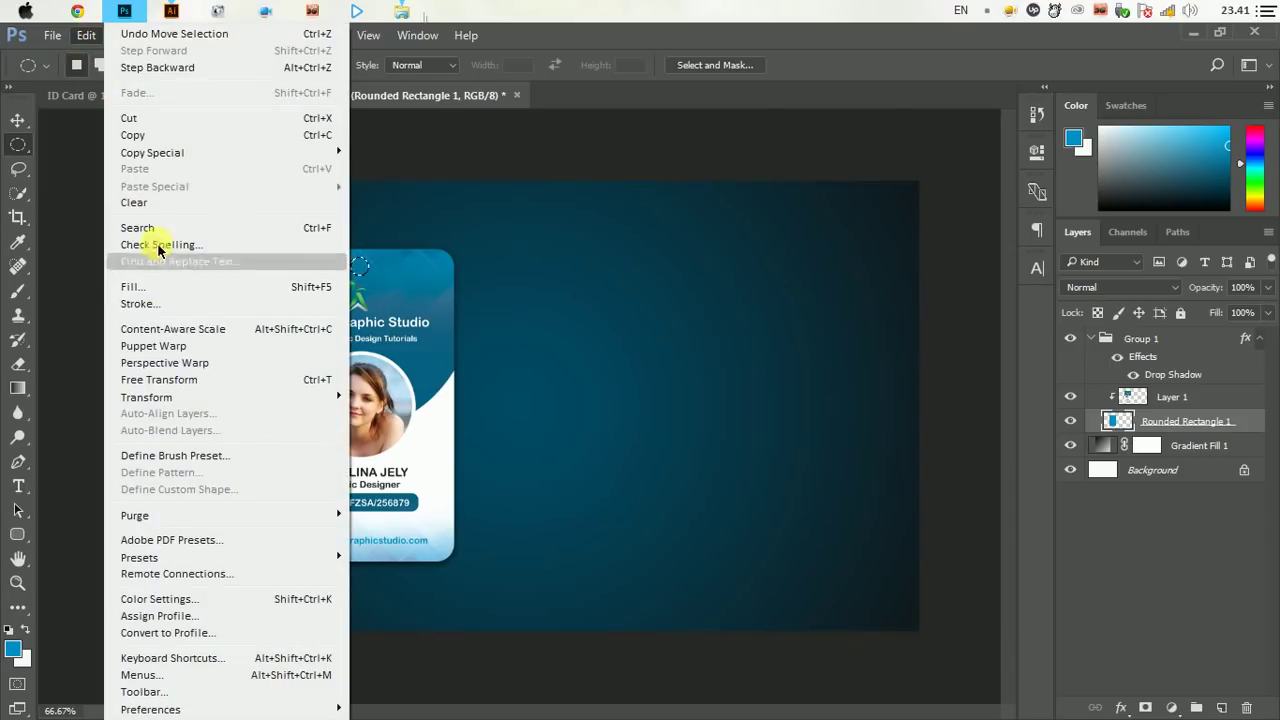
{"action": "left_click", "coordinate": [155, 204]}
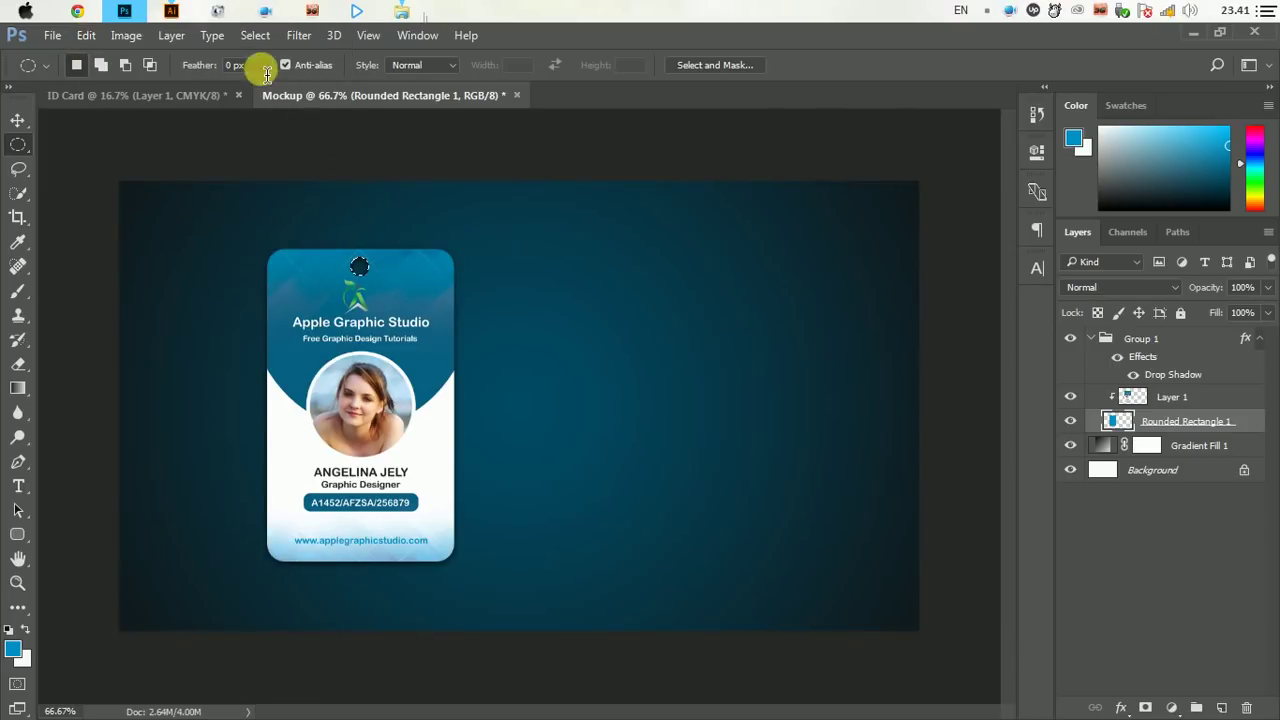
{"action": "left_click", "coordinate": [255, 35]}
{"action": "left_click", "coordinate": [276, 76]}
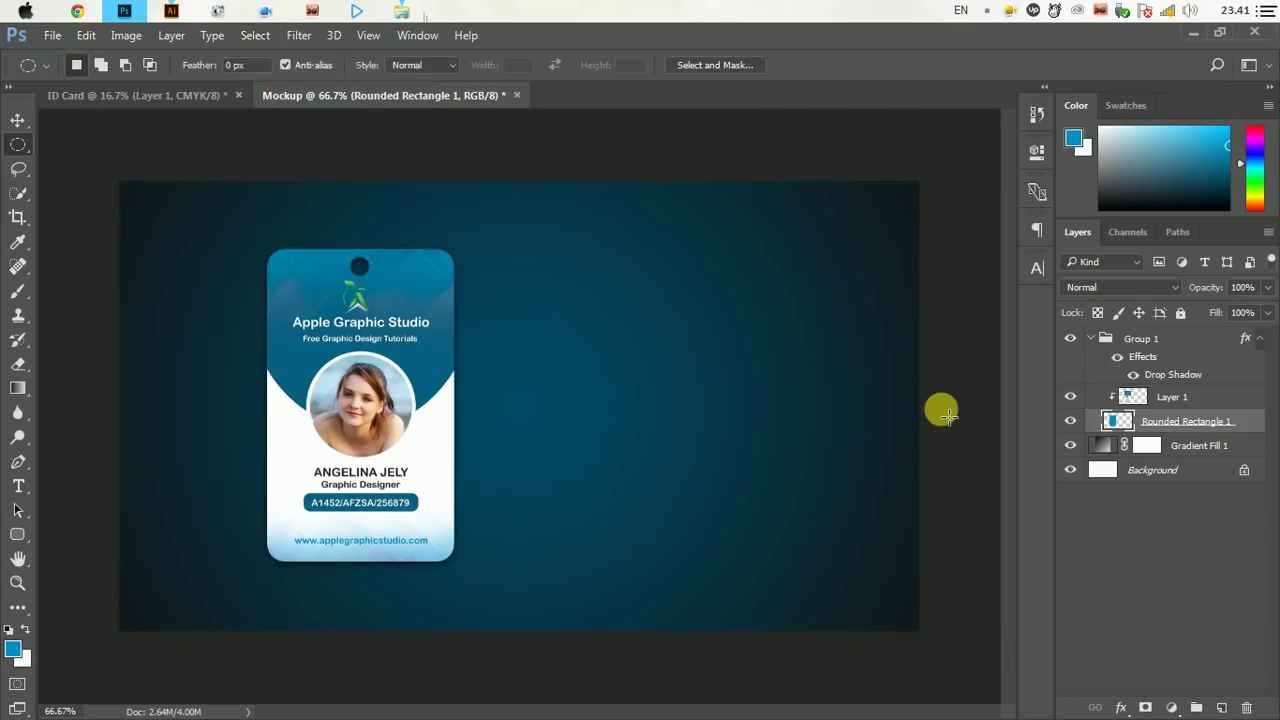
{"action": "left_click", "coordinate": [1100, 336]}
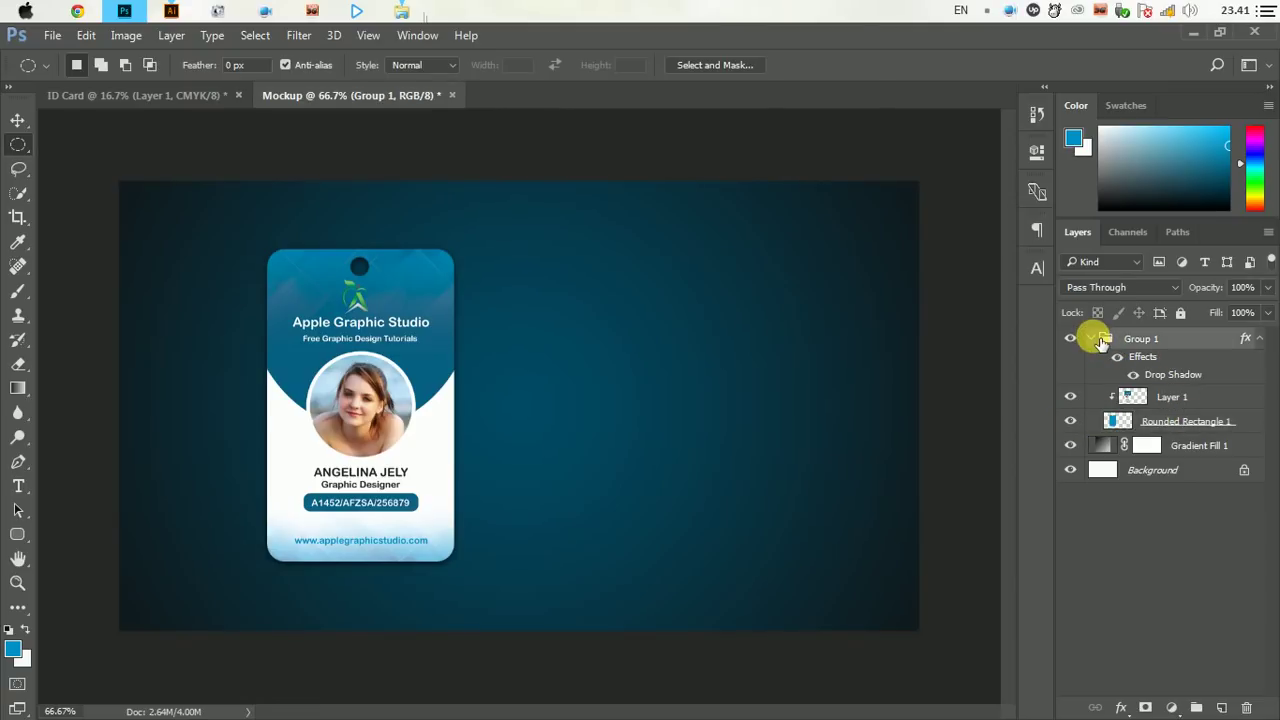
{"action": "left_click", "coordinate": [1262, 339]}
Alt-drag the card group to create Group 1 copy on the right, then shift both cards to centre
{"action": "left_click", "coordinate": [18, 120]}
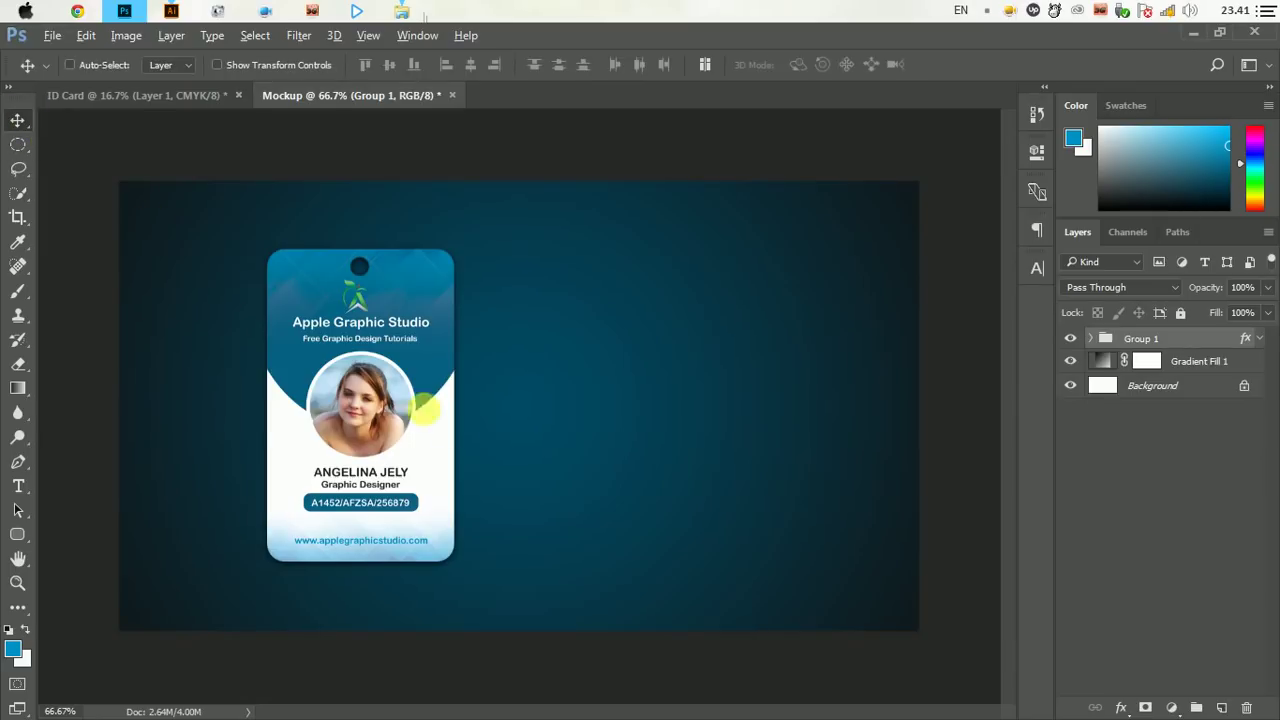
{"action": "left_click_drag", "start_coordinate": [427, 410], "coordinate": [672, 415]}
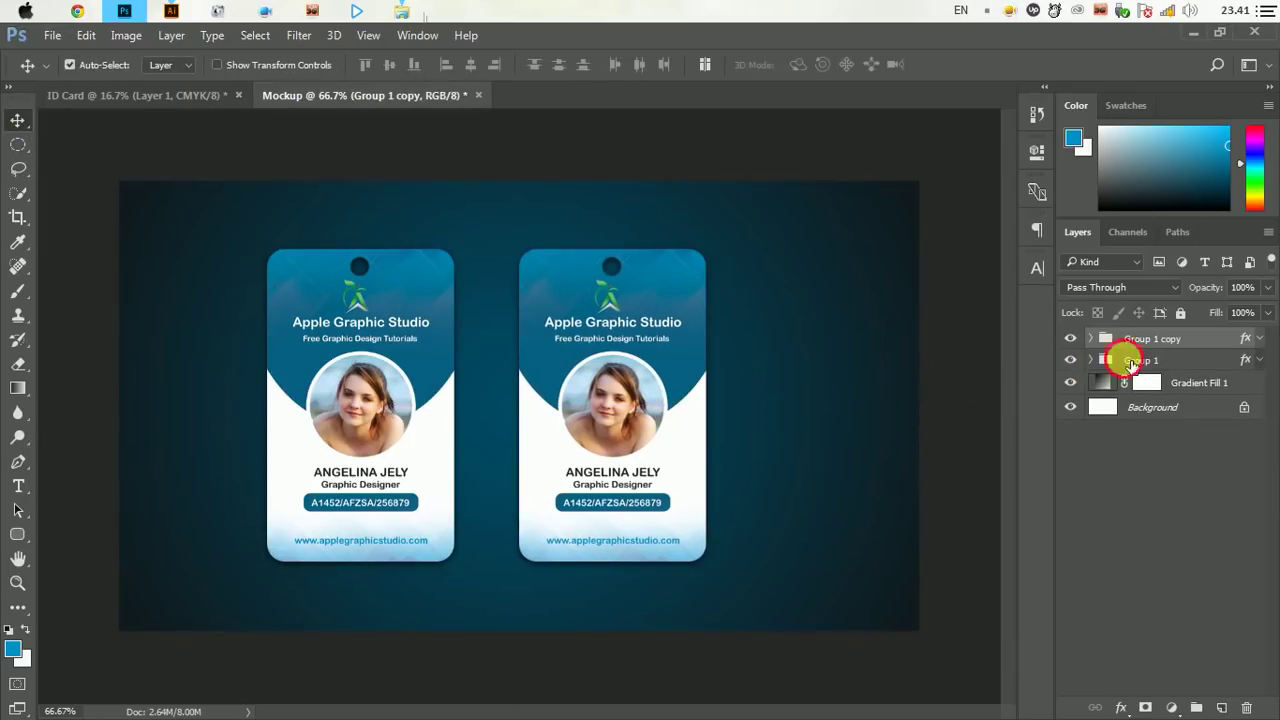
{"action": "left_click", "coordinate": [1120, 360], "text": "shift"}
{"action": "left_click_drag", "start_coordinate": [504, 383], "coordinate": [537, 371]}
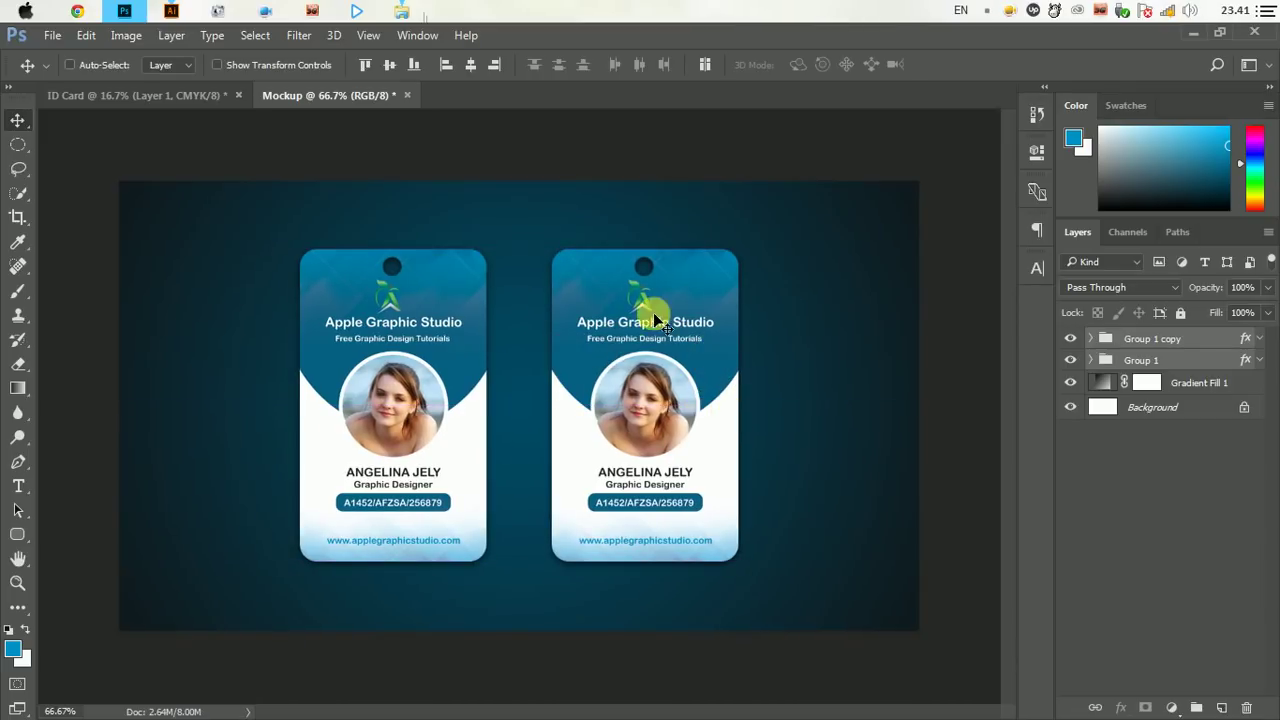
Enlarge both card groups to about 112% and nudge them into final position
{"action": "key", "text": "ctrl+t"}
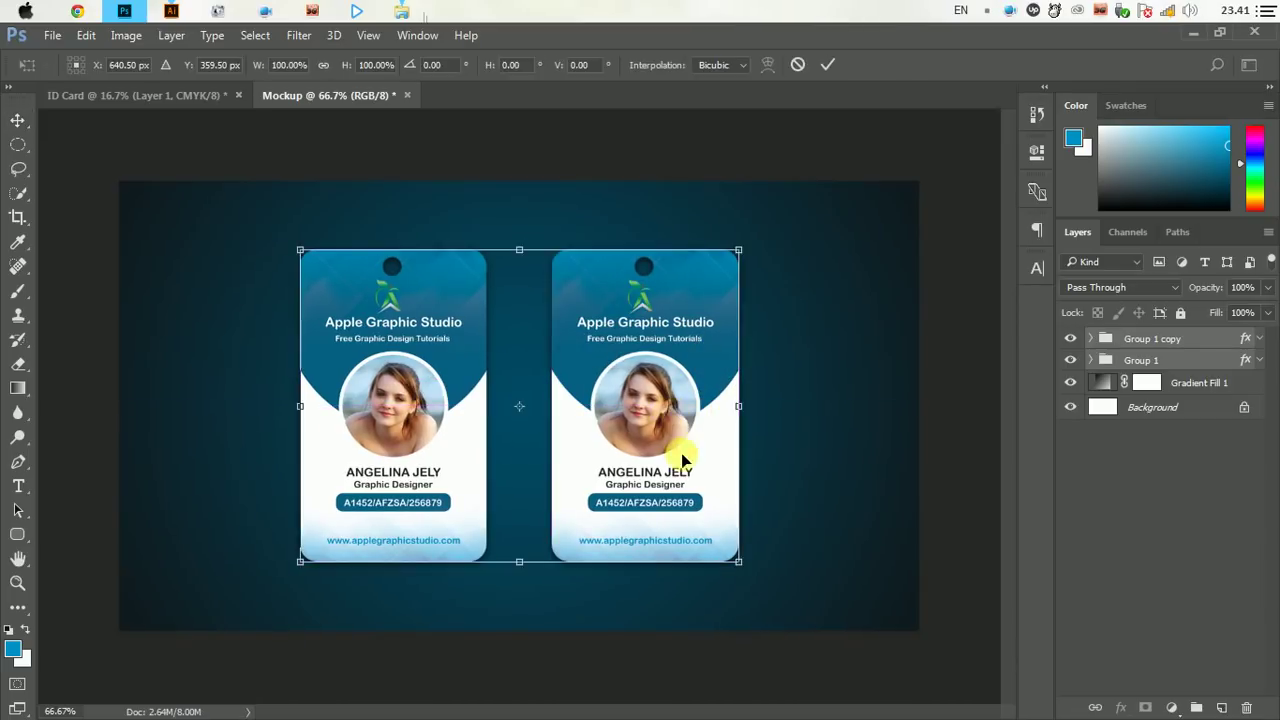
{"action": "left_click_drag", "start_coordinate": [752, 574], "coordinate": [775, 590]}
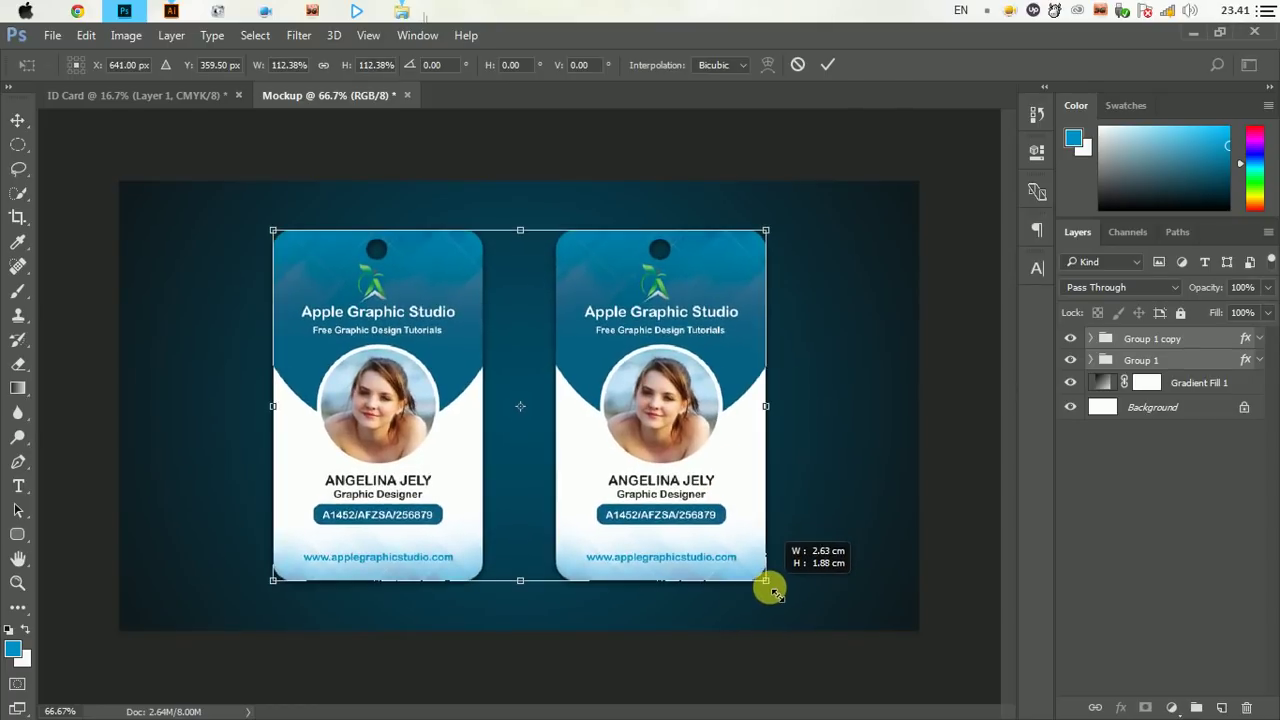
{"action": "left_click", "coordinate": [828, 64]}
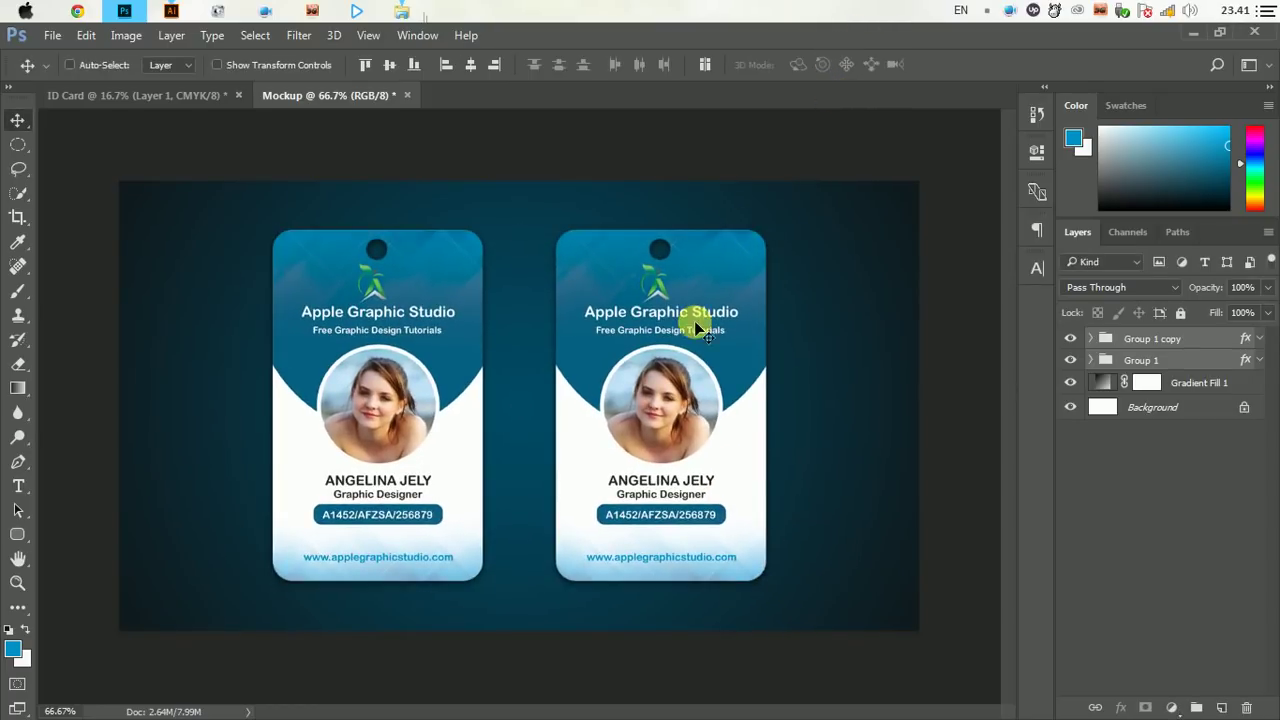
{"action": "left_click_drag", "start_coordinate": [597, 347], "coordinate": [597, 343]}
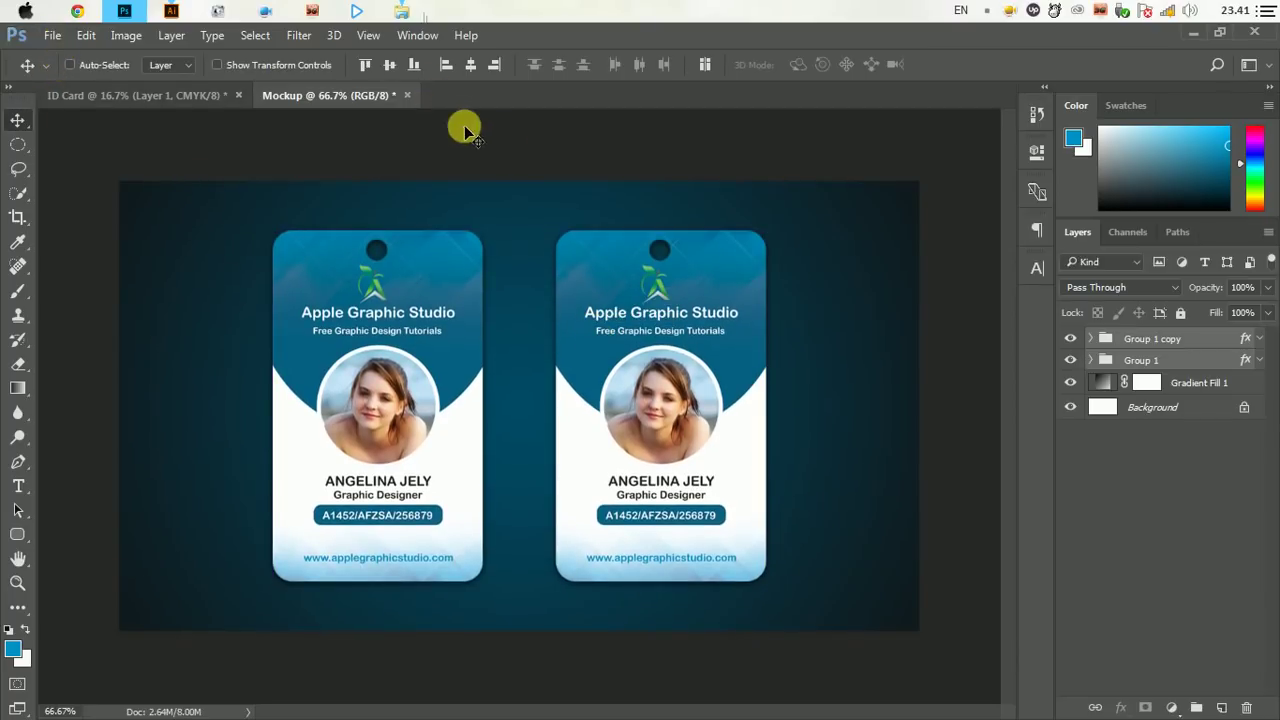
Save the mockup to the Desktop as JPEG file 'Mockup' at Maximum quality
{"action": "left_click", "coordinate": [58, 37]}
{"action": "left_click", "coordinate": [95, 219]}
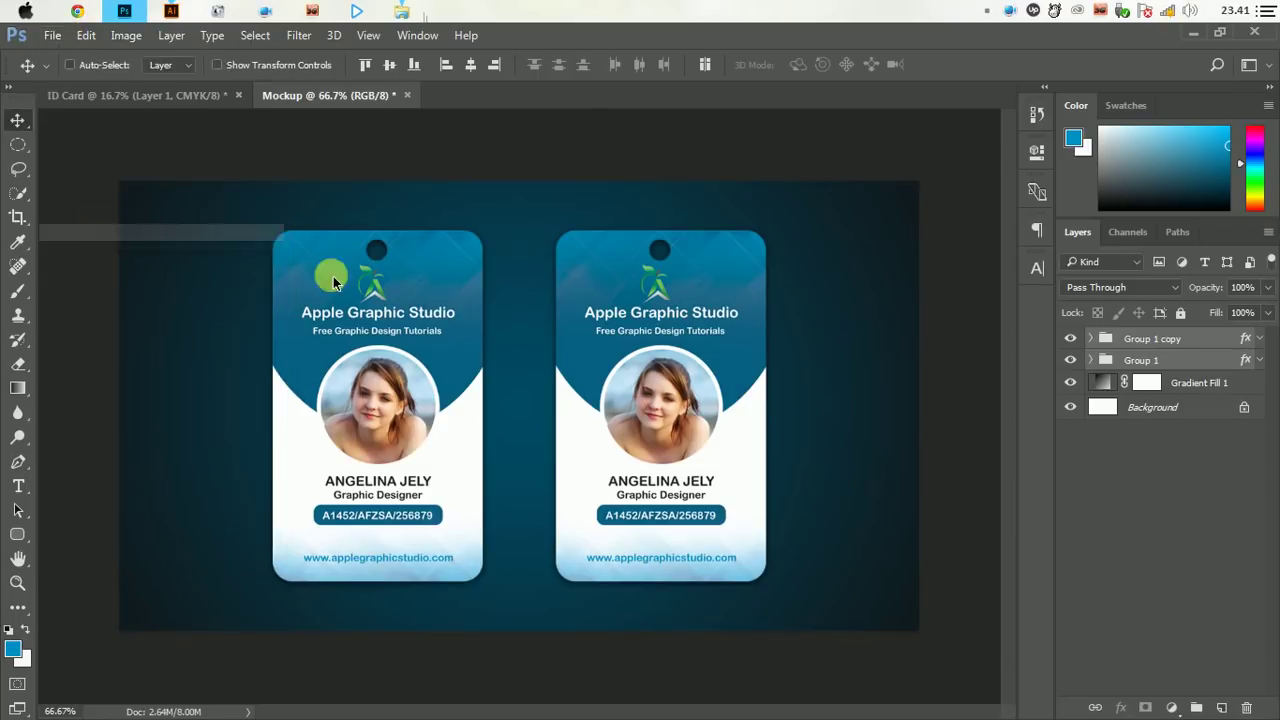
{"action": "left_click", "coordinate": [70, 151]}
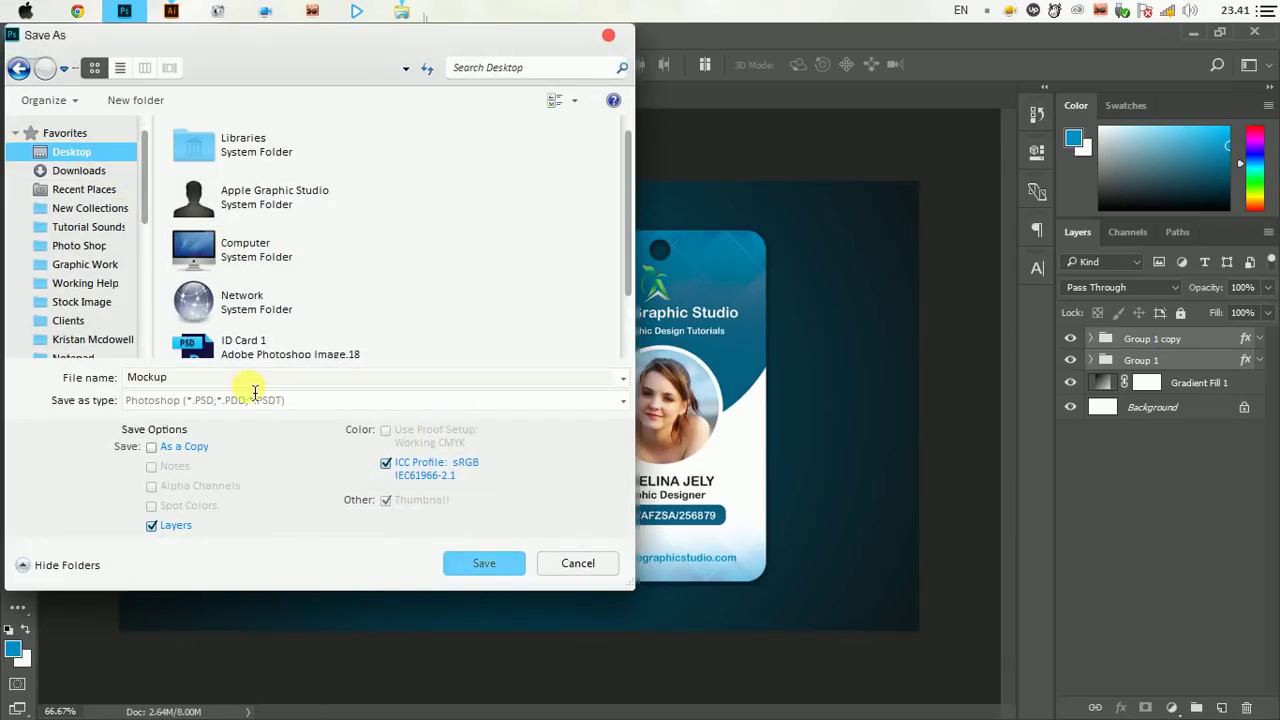
{"action": "left_click", "coordinate": [285, 388]}
{"action": "left_click", "coordinate": [325, 402]}
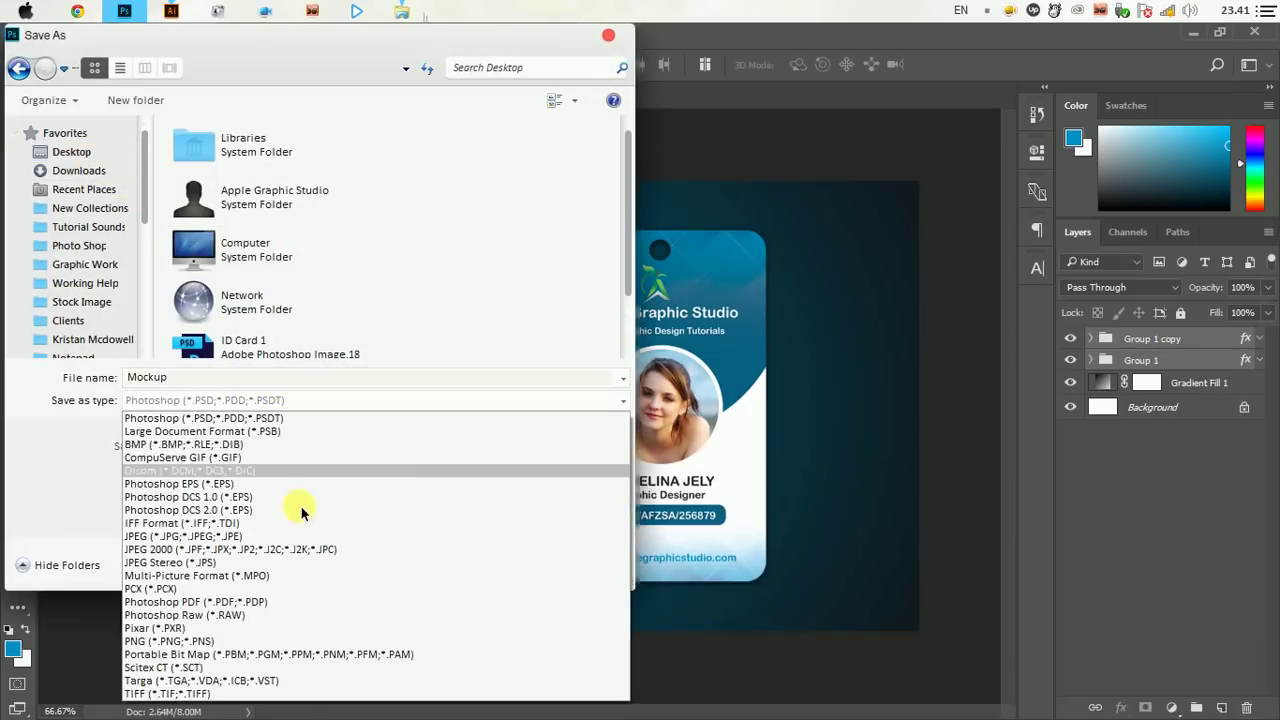
{"action": "left_click", "coordinate": [274, 537]}
{"action": "left_click", "coordinate": [455, 562]}
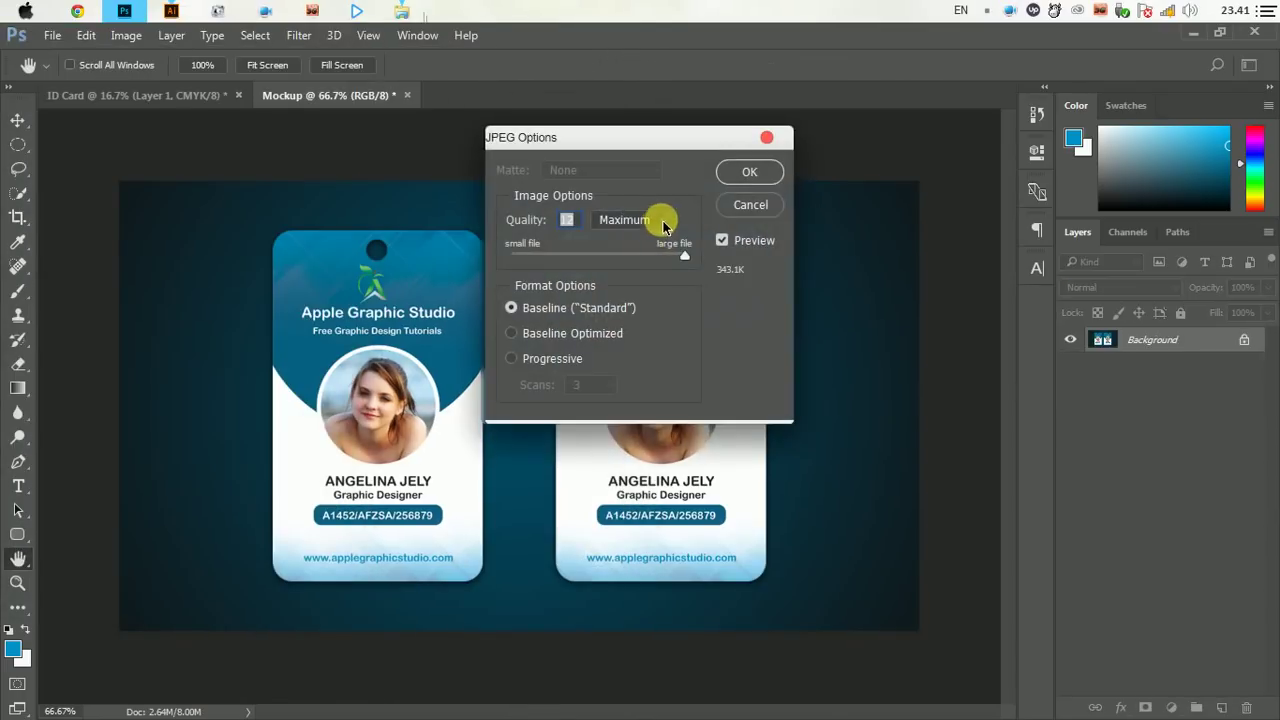
{"action": "left_click", "coordinate": [750, 175]}
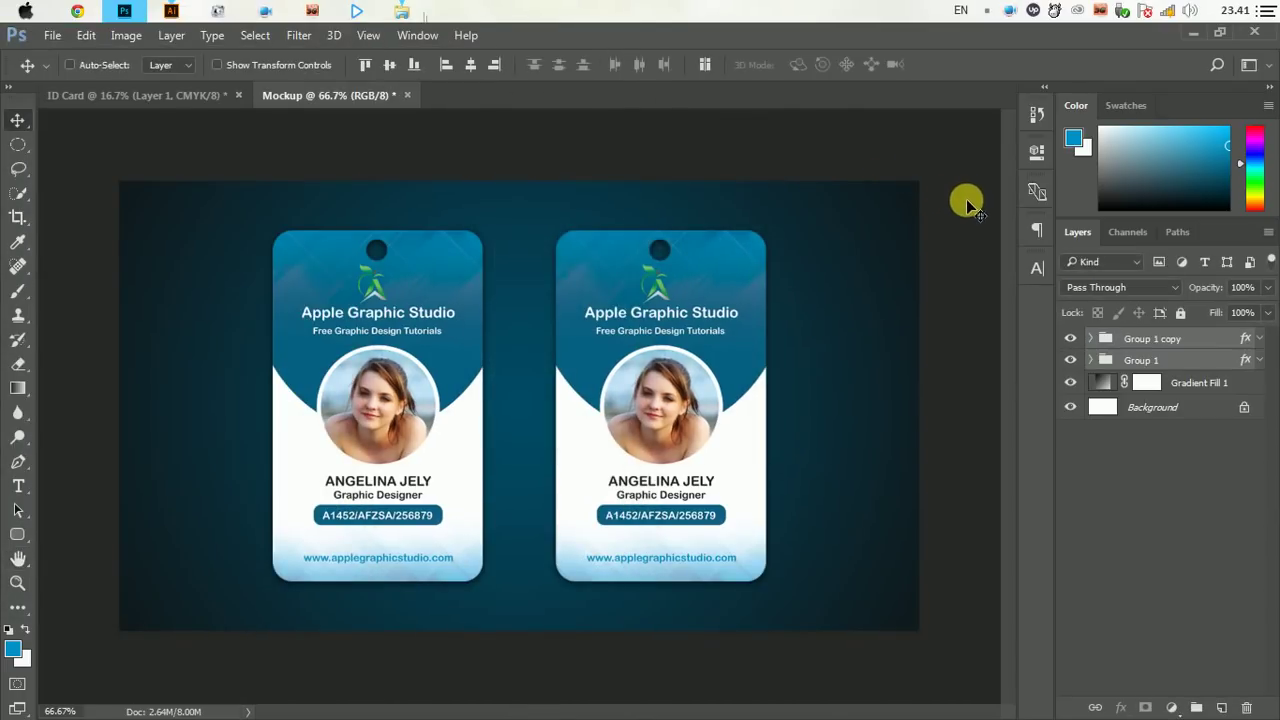